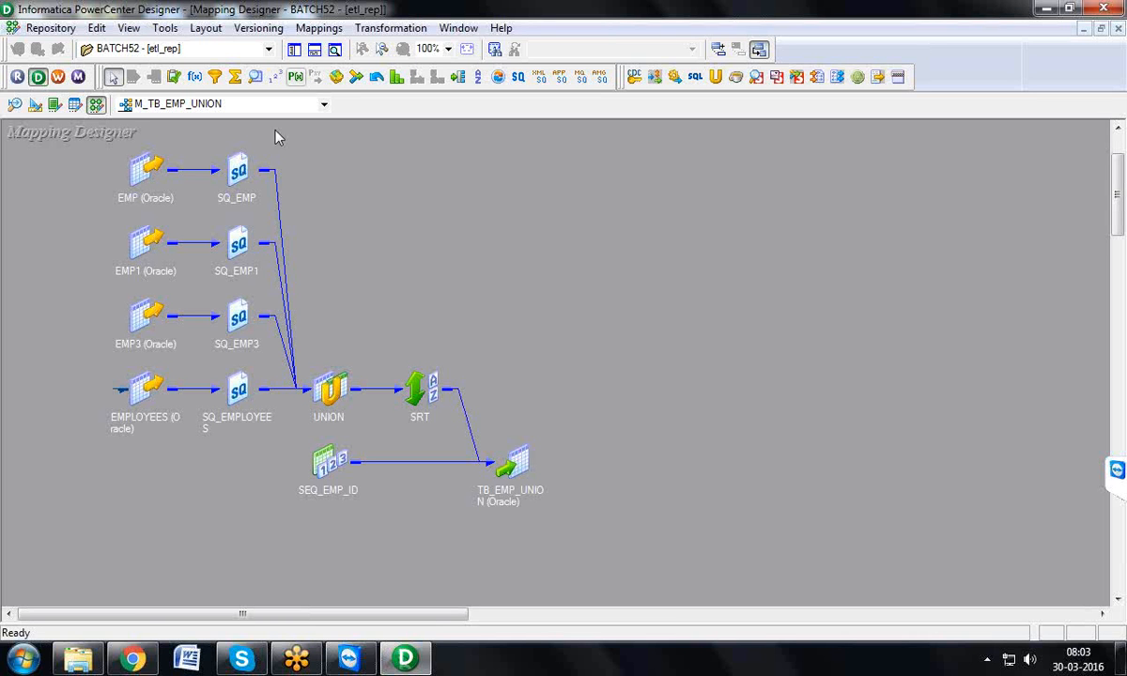
Step: Launch Workflow Manager, maximize its window, and return to the mapping in Designer
{"action": "left_click", "coordinate": [59, 79]}
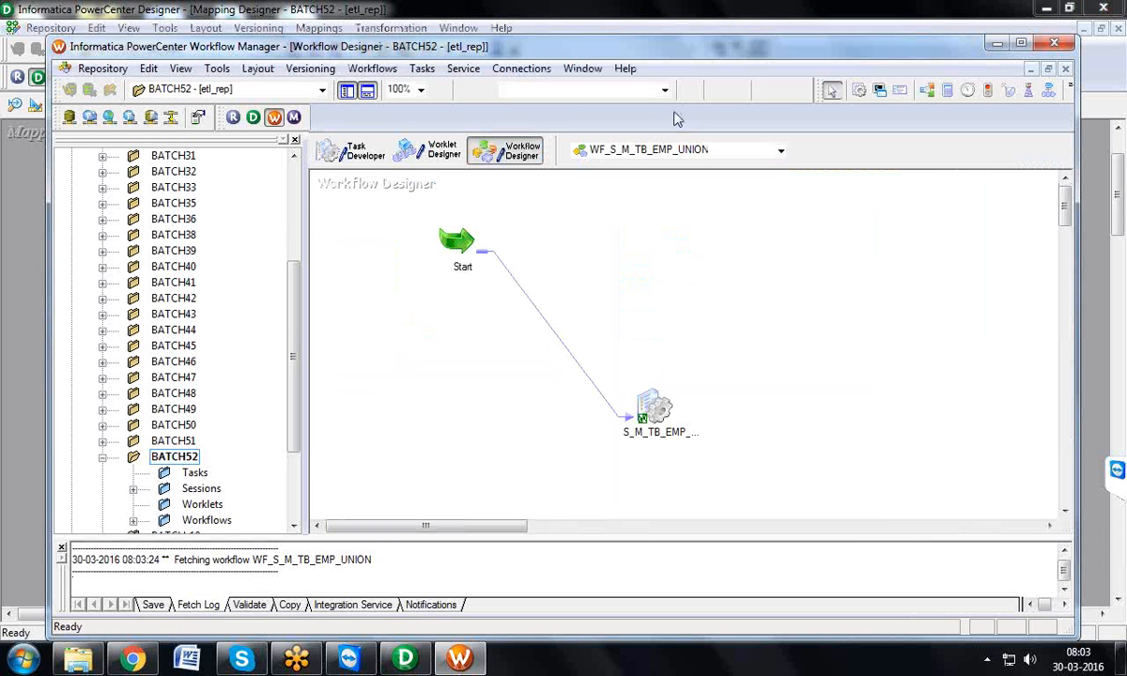
{"action": "left_click", "coordinate": [1021, 43]}
{"action": "left_click", "coordinate": [1046, 8]}
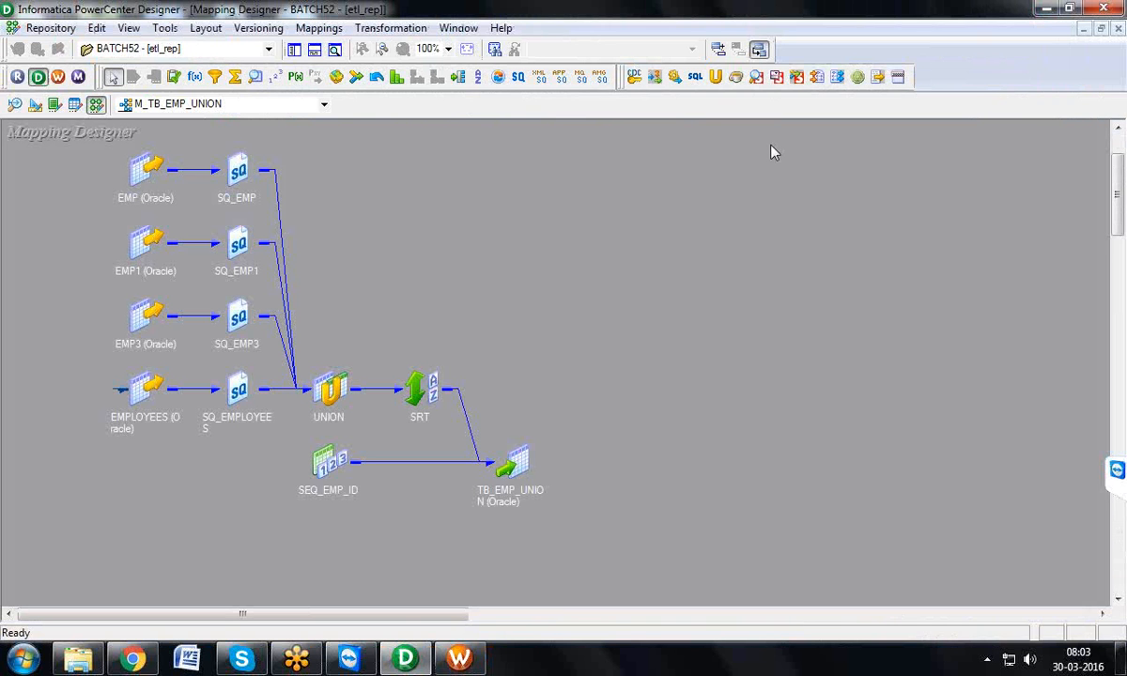
Step: Arrange all objects of mapping M_TB_EMP_UNION in expanded form and enlarge the TB_EMP_UNION target to show all its columns
{"action": "right_click", "coordinate": [738, 178]}
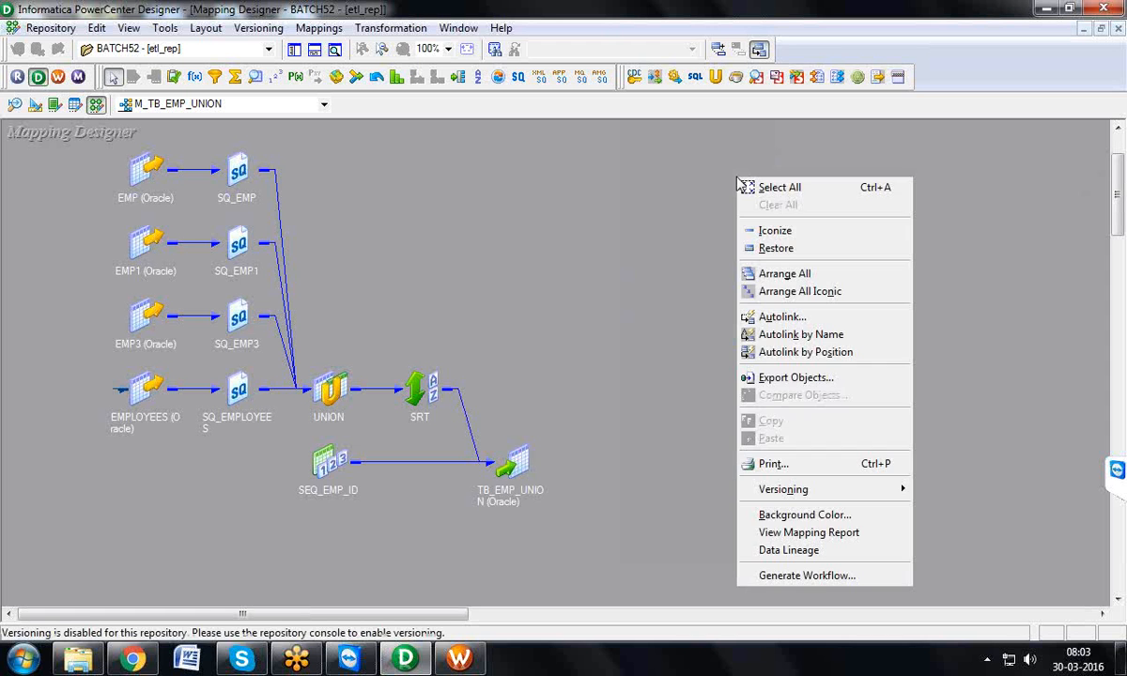
{"action": "left_click", "coordinate": [792, 274]}
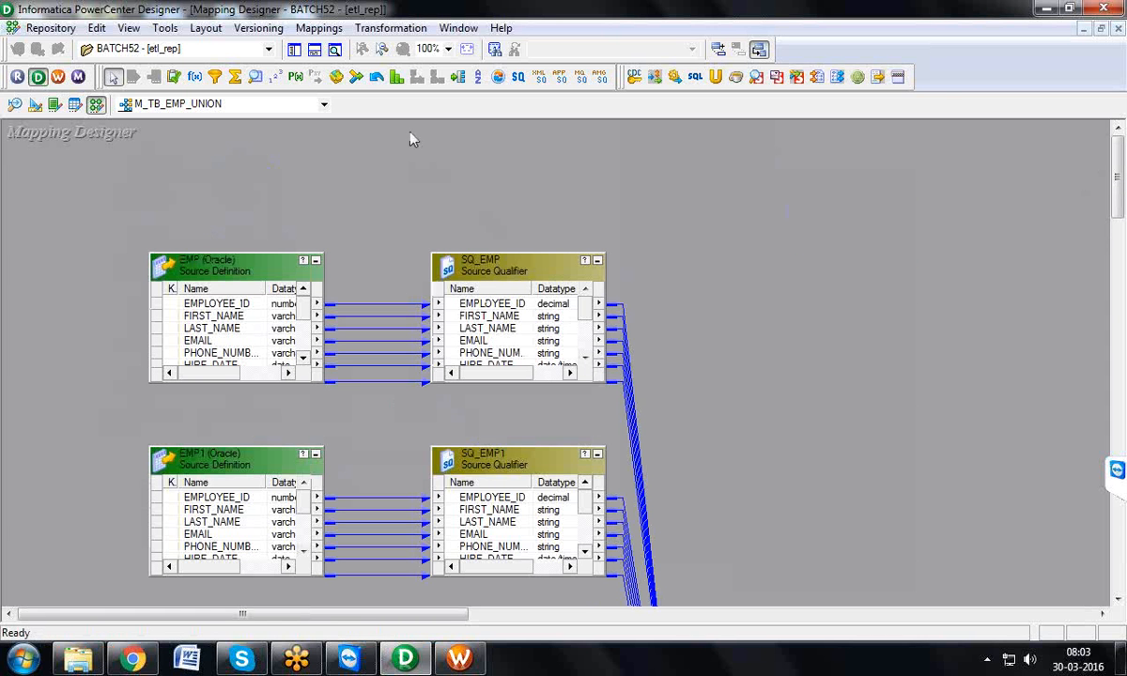
{"action": "left_click", "coordinate": [334, 49]}
{"action": "left_click_drag", "start_coordinate": [918, 80], "coordinate": [977, 115]}
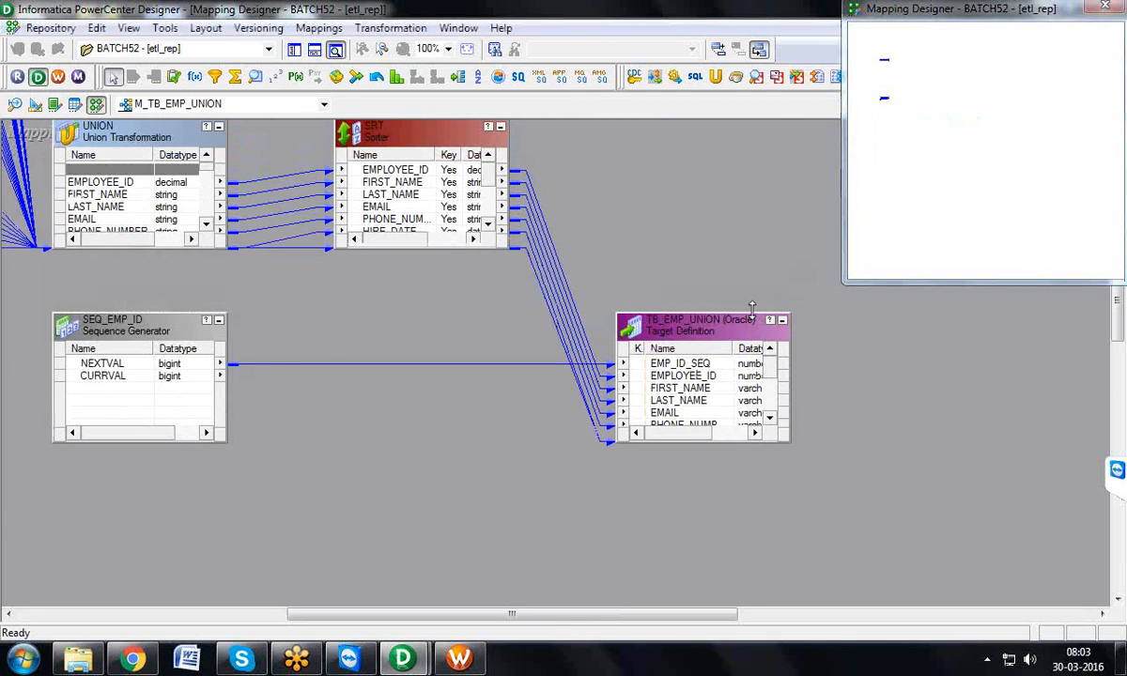
{"action": "left_click_drag", "start_coordinate": [751, 310], "coordinate": [719, 195]}
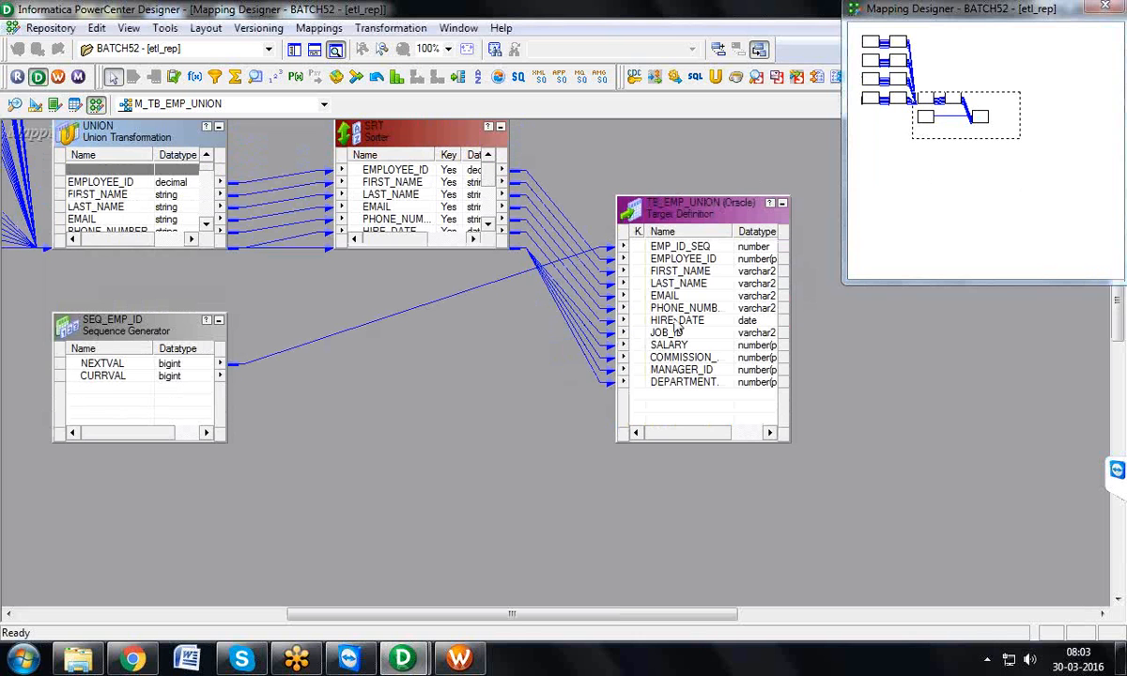
{"action": "left_click", "coordinate": [1092, 9]}
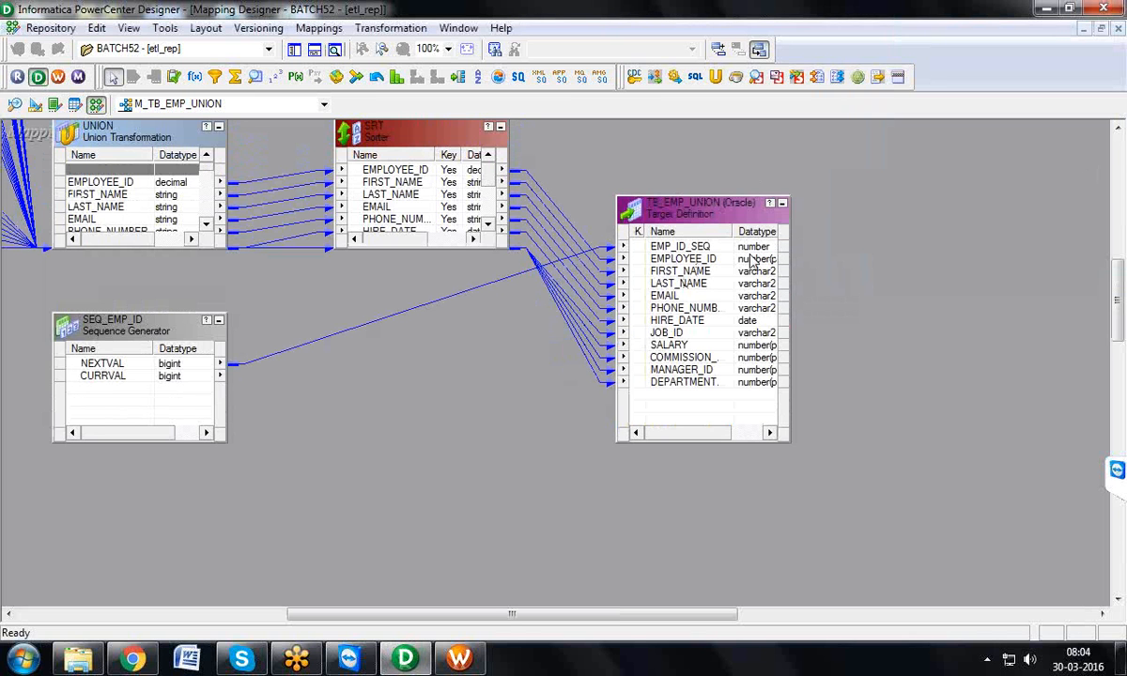
Step: Move the TB_EMP_UNION target farther away from the SRT sorter and select the links running between them
{"action": "left_click_drag", "start_coordinate": [687, 199], "coordinate": [833, 208]}
{"action": "left_click_drag", "start_coordinate": [649, 218], "coordinate": [645, 405]}
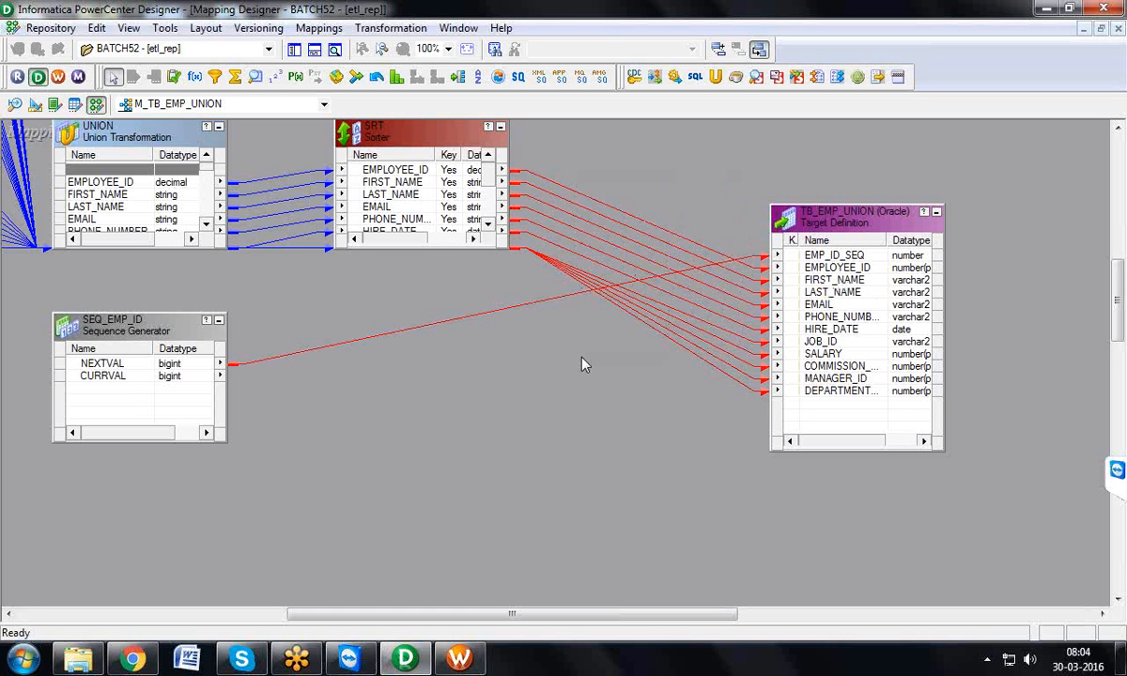
{"action": "left_click", "coordinate": [639, 185]}
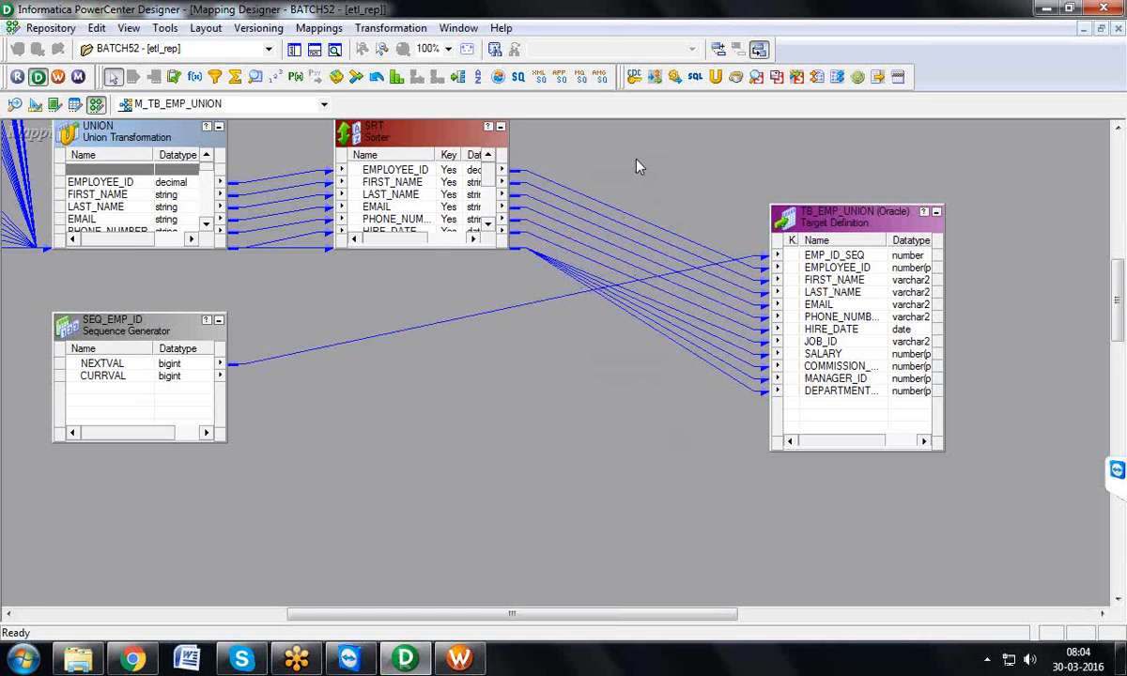
{"action": "left_click_drag", "start_coordinate": [637, 160], "coordinate": [550, 275]}
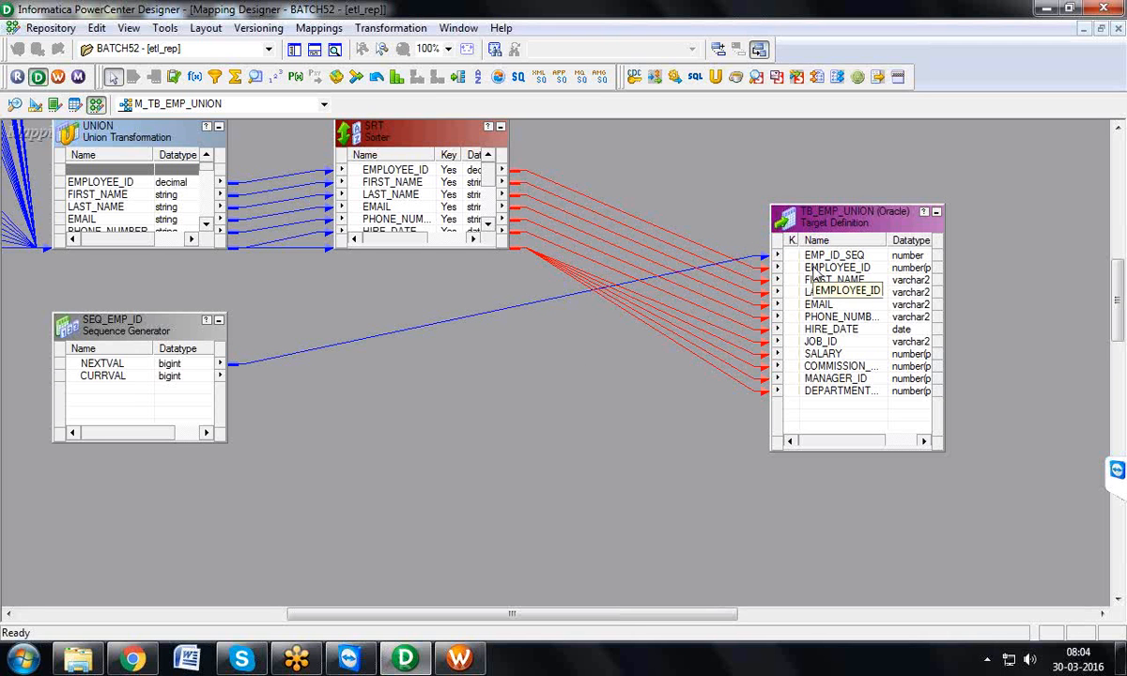
Step: Switch to Workflow Manager and open the properties of session S_M_TB_EMP_UNION in Task Developer
{"action": "left_click", "coordinate": [460, 659]}
{"action": "left_click", "coordinate": [298, 114]}
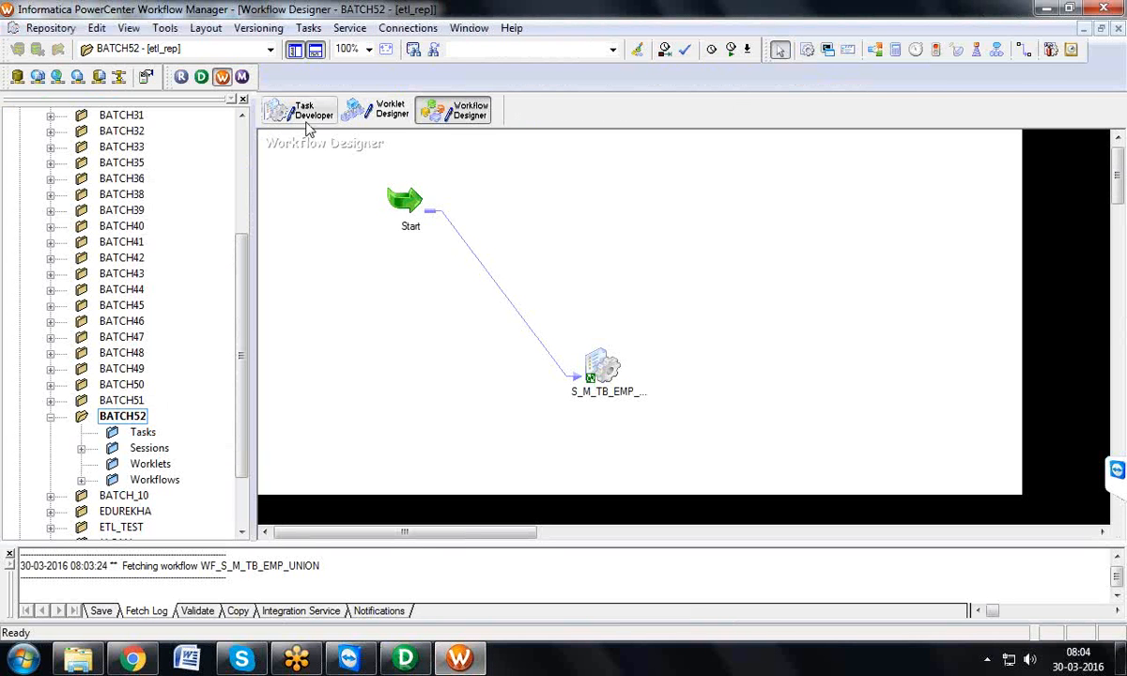
{"action": "left_click", "coordinate": [328, 169]}
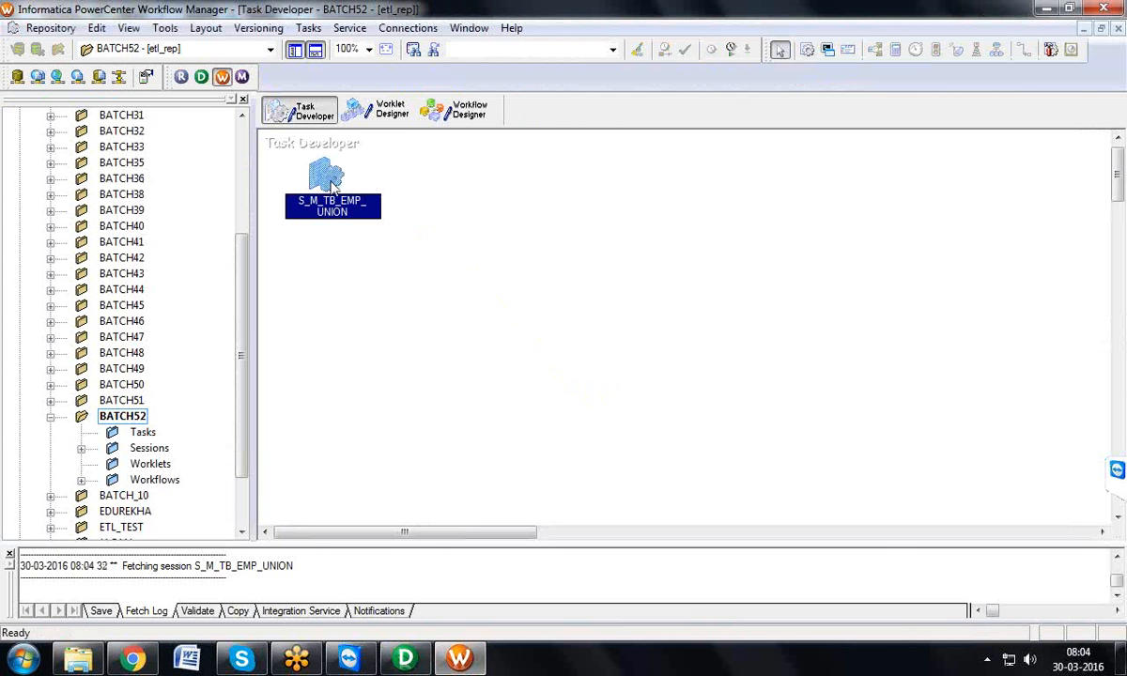
{"action": "double_click", "coordinate": [332, 187]}
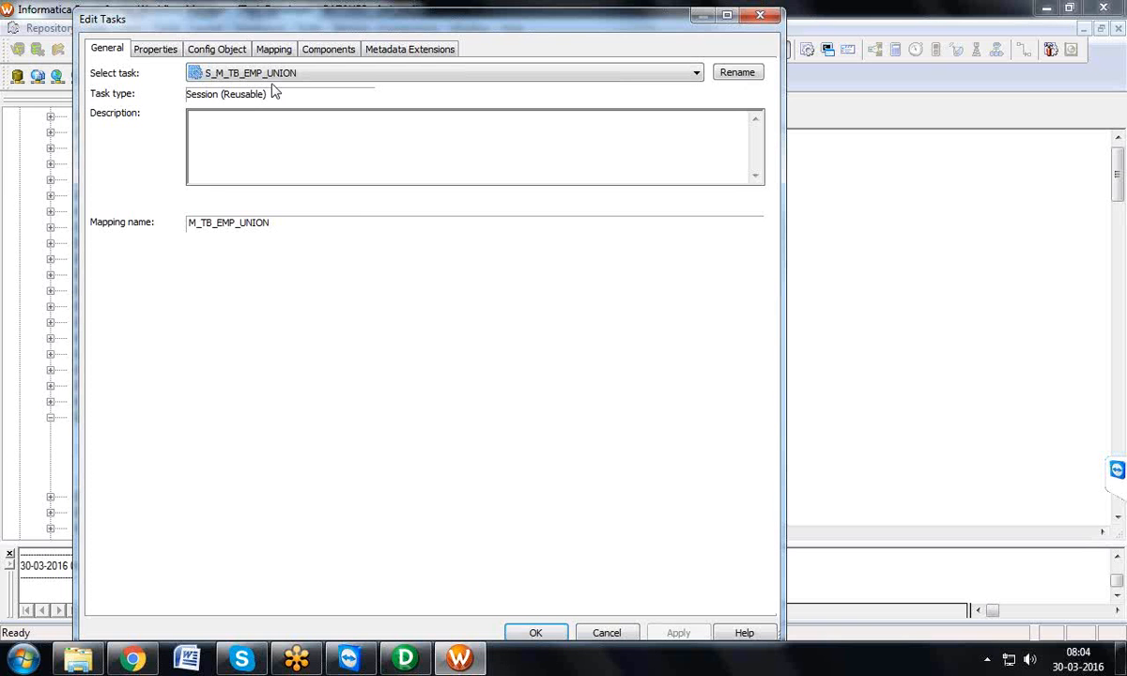
{"action": "left_click", "coordinate": [162, 50]}
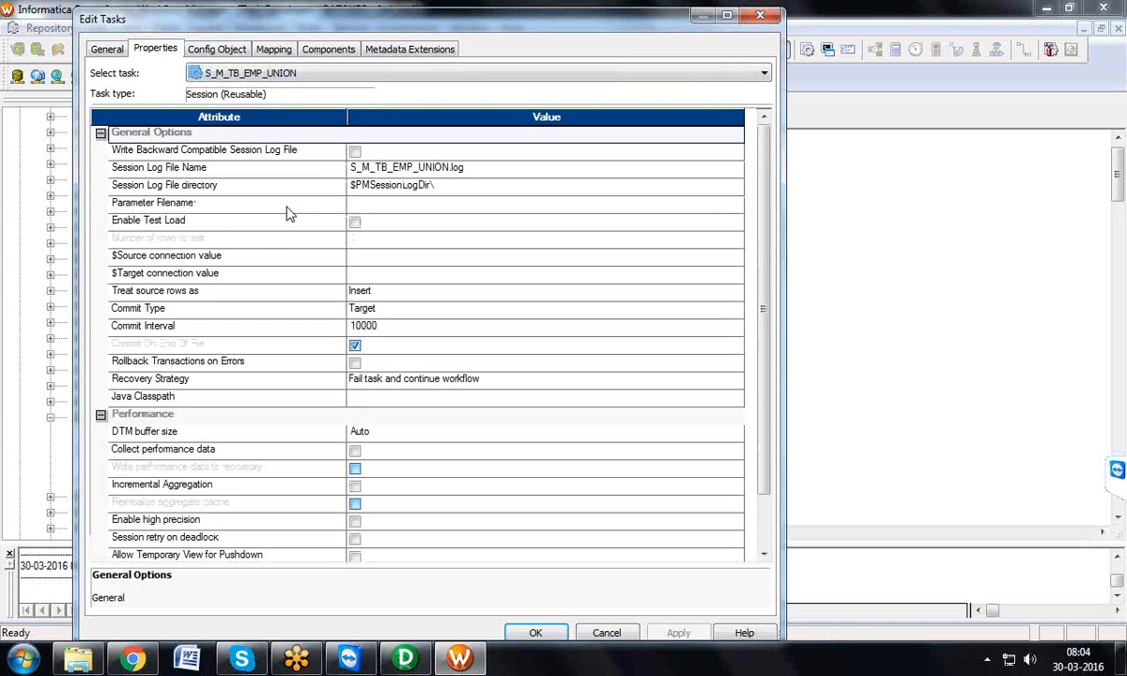
Step: Review the available options for the session's Treat source rows as attribute
{"action": "left_click", "coordinate": [237, 295]}
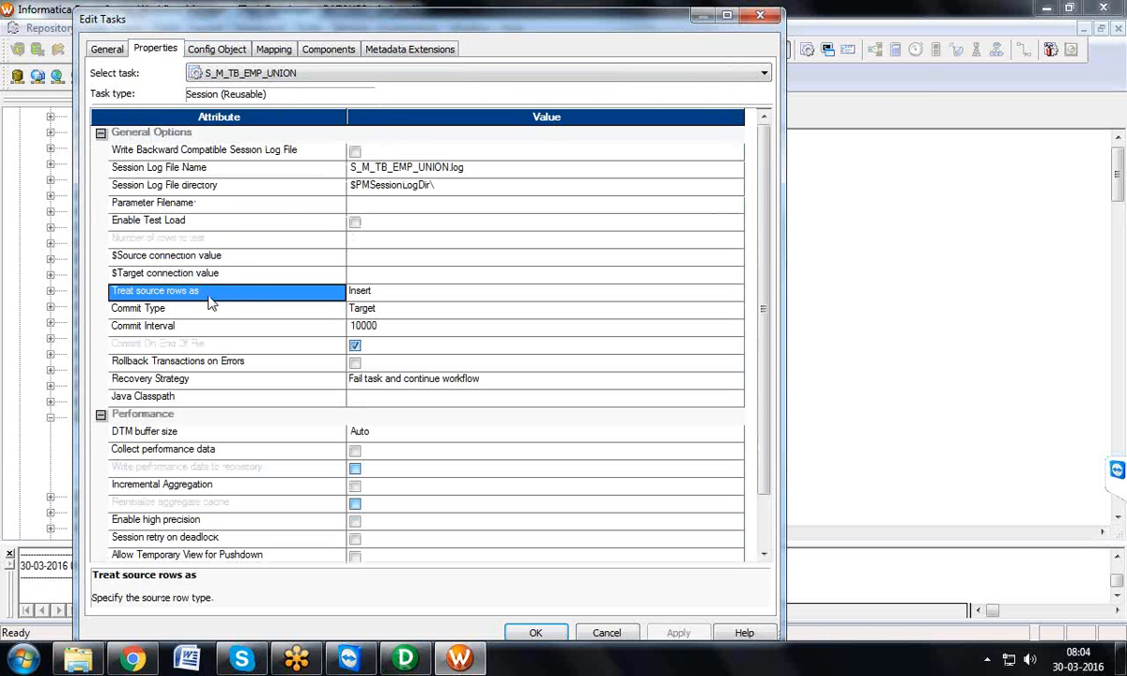
{"action": "left_click", "coordinate": [379, 298]}
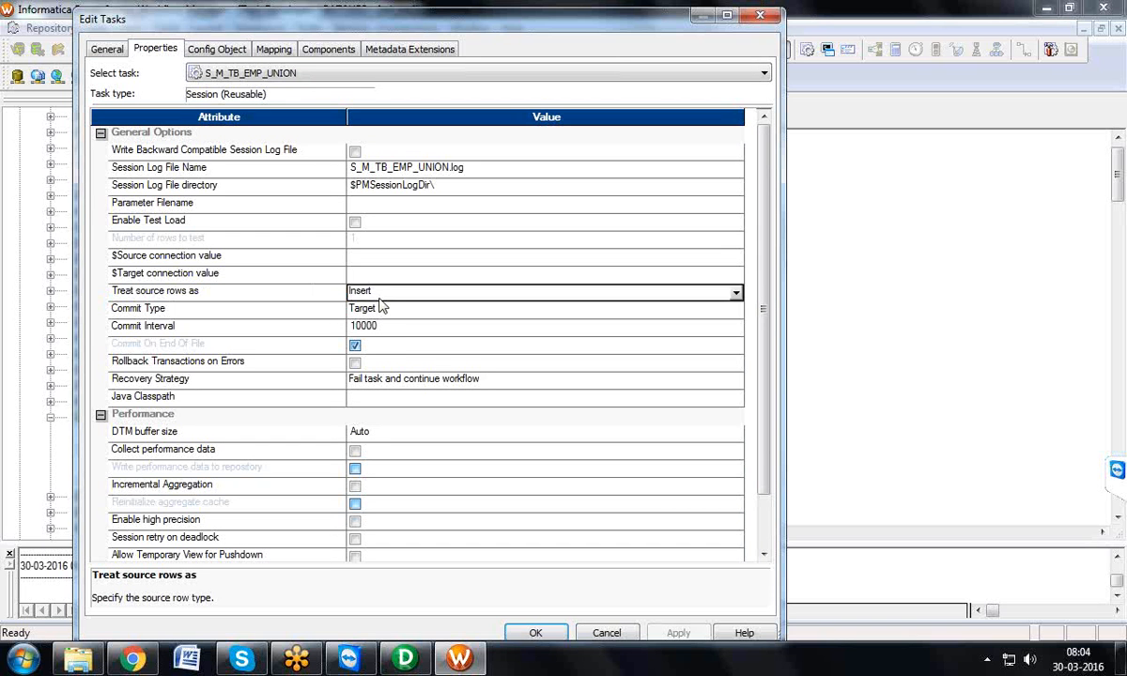
{"action": "left_click", "coordinate": [379, 297]}
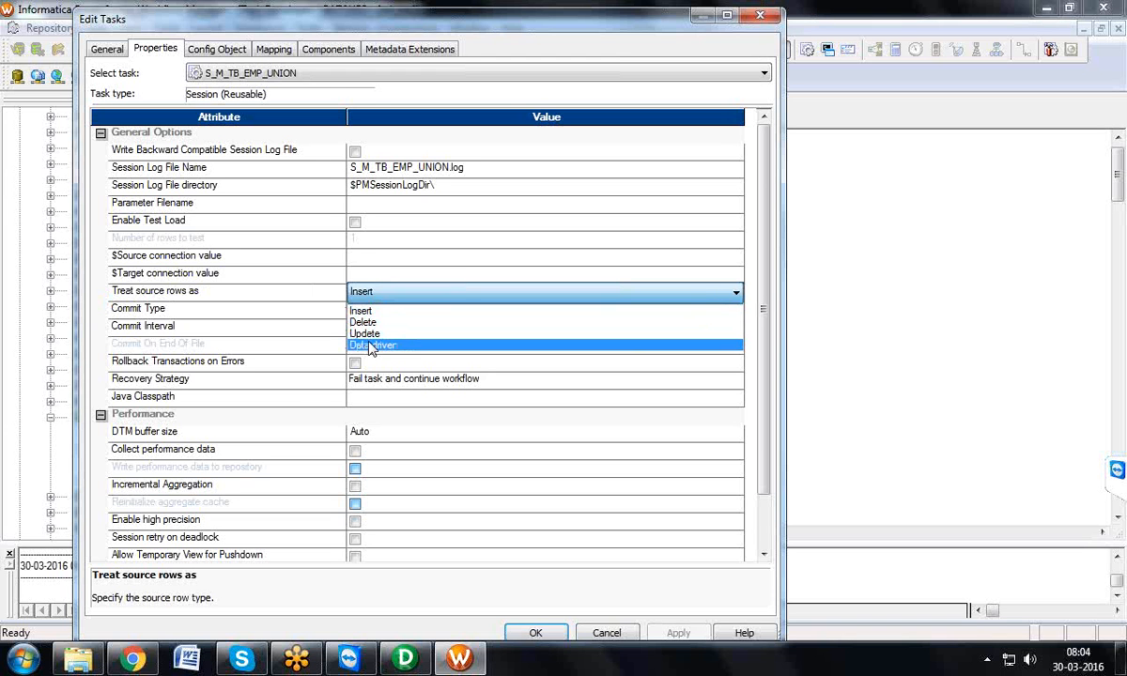
{"action": "left_click", "coordinate": [328, 303]}
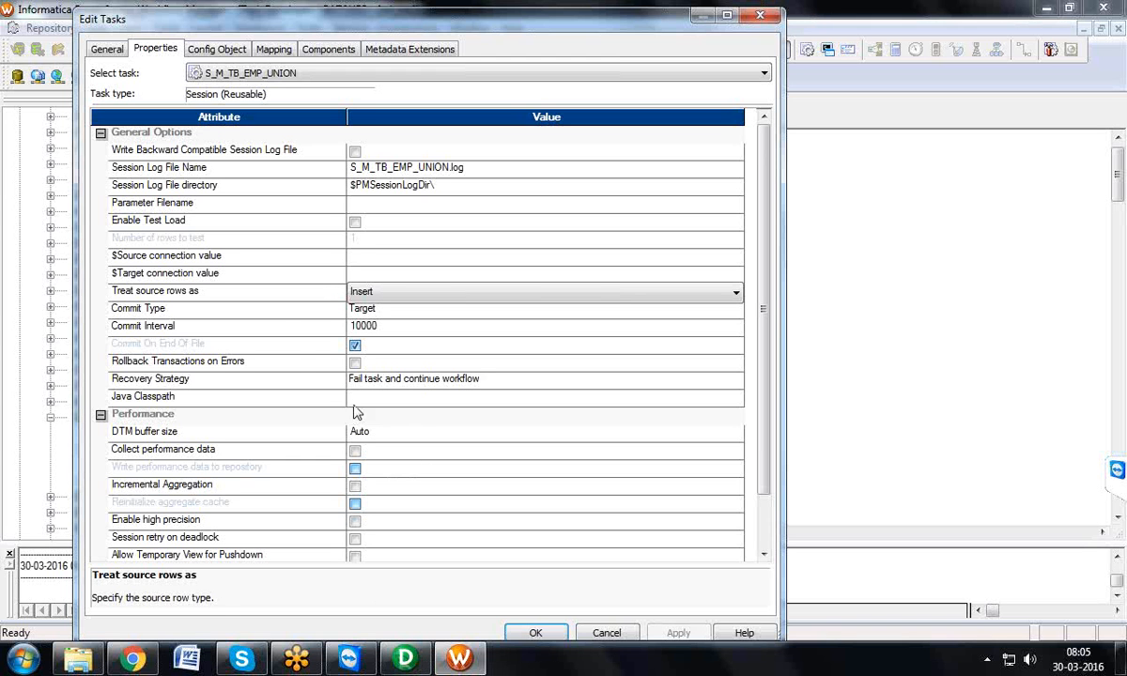
Step: Examine the session's Commit Interval attribute and its value
{"action": "left_click", "coordinate": [286, 327]}
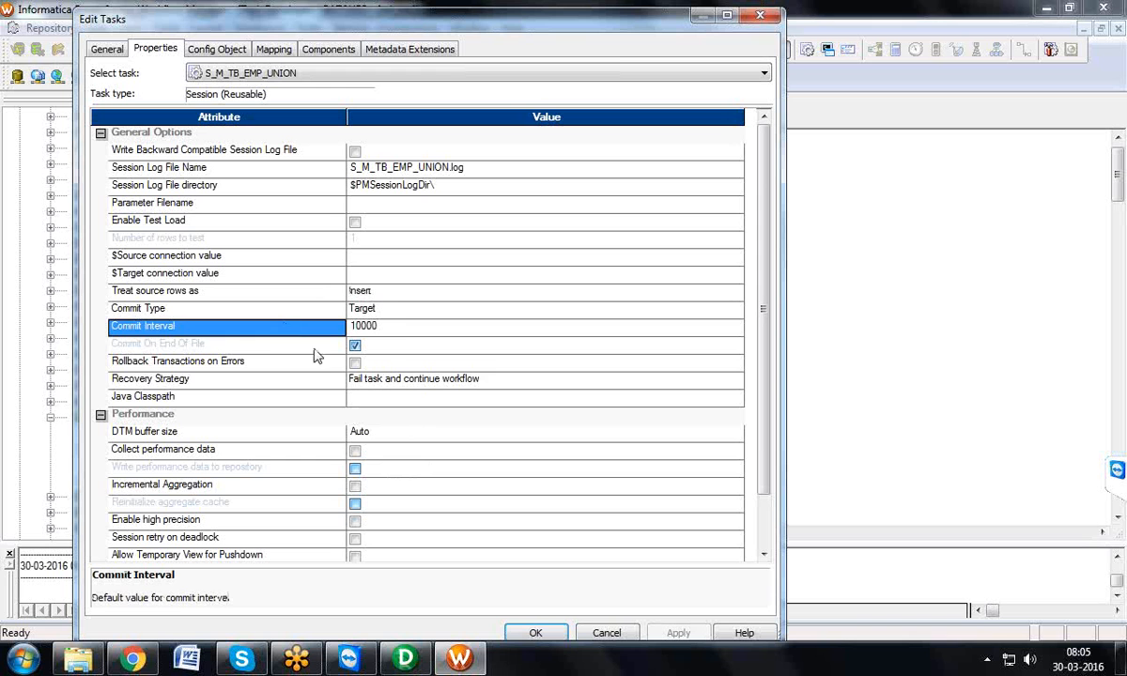
{"action": "left_click", "coordinate": [382, 329]}
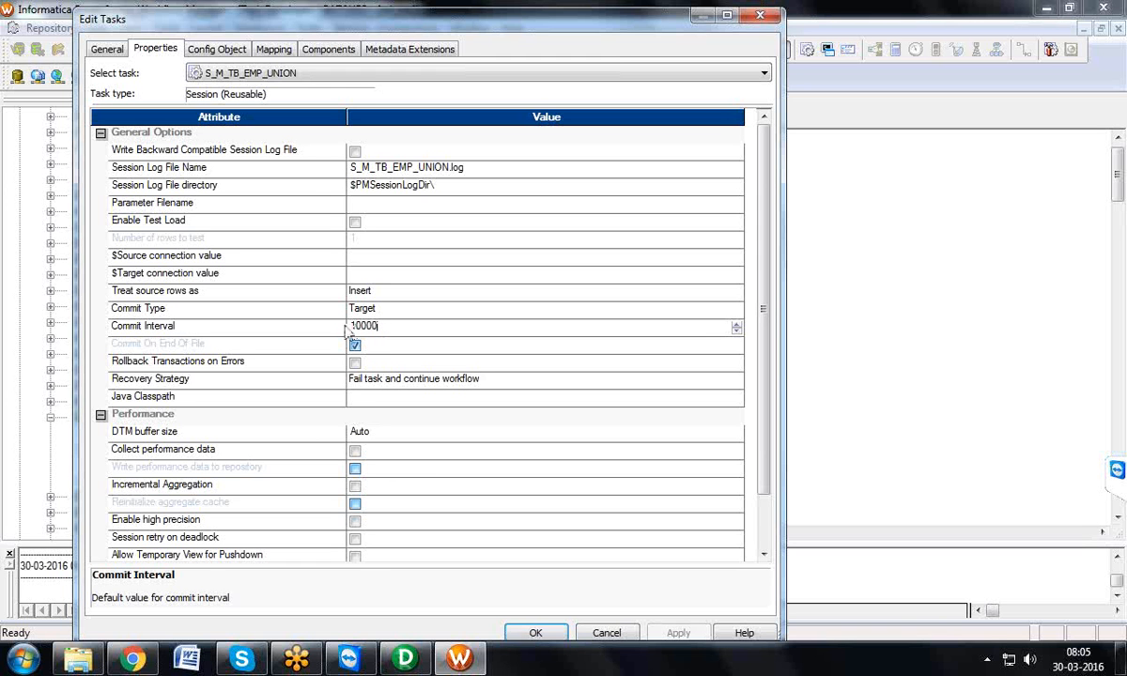
{"action": "left_click", "coordinate": [366, 330]}
{"action": "left_click", "coordinate": [367, 328]}
Step: Review the available Commit Type options and close the session's task editor
{"action": "left_click", "coordinate": [331, 308]}
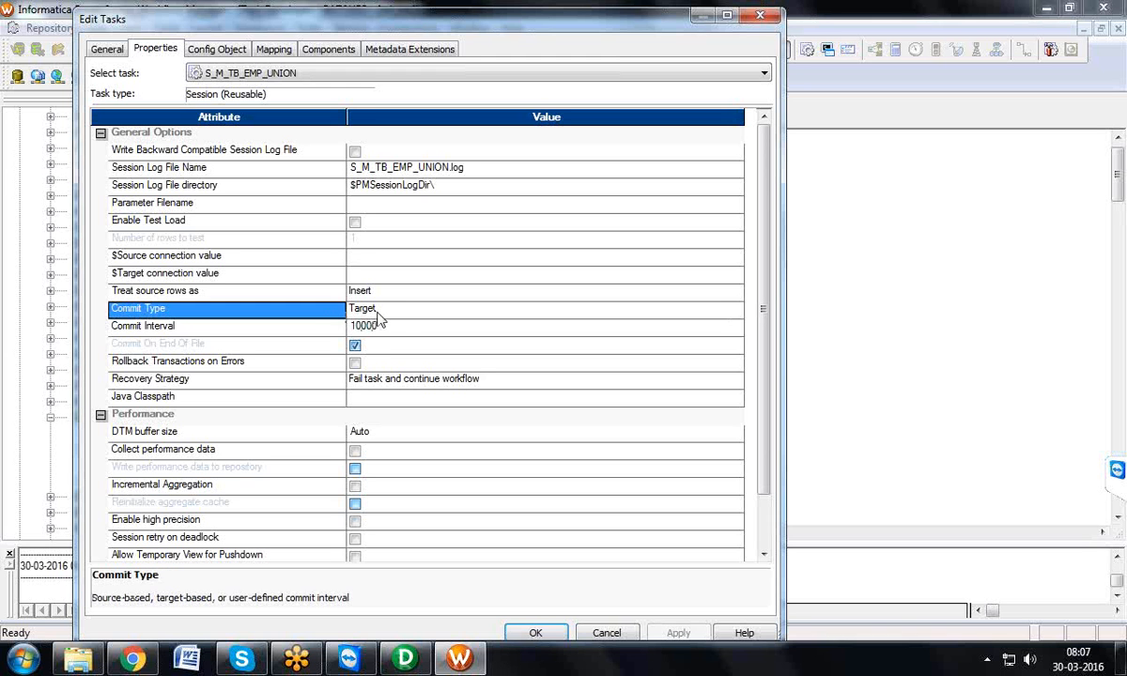
{"action": "left_click", "coordinate": [376, 311]}
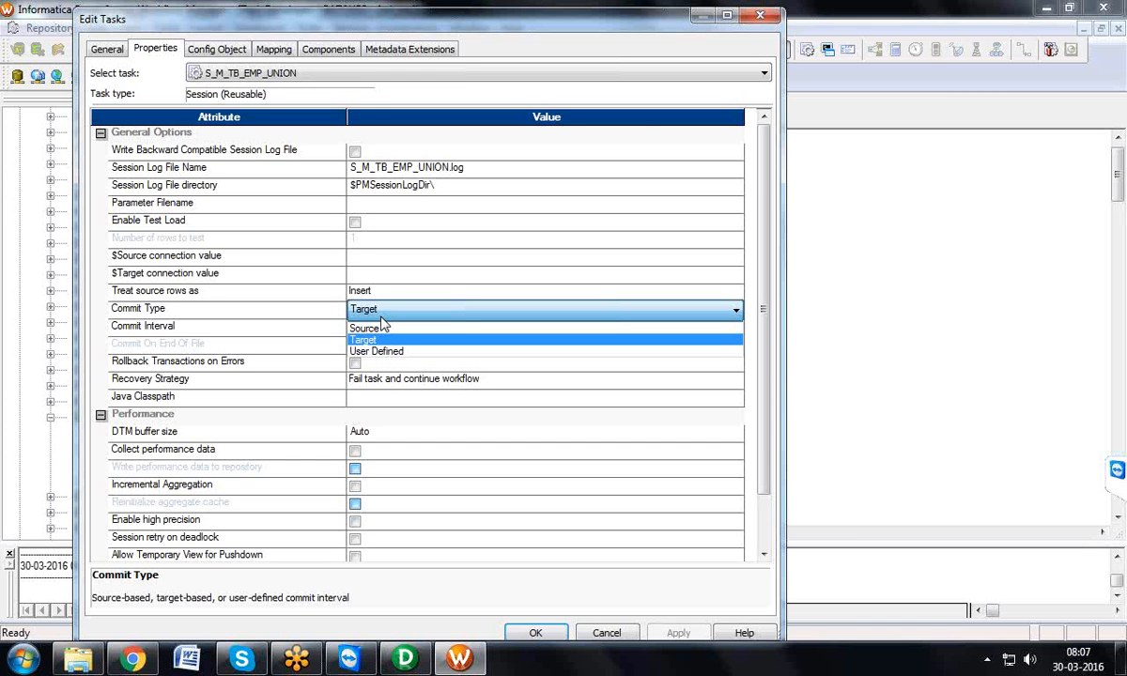
{"action": "left_click", "coordinate": [718, 15]}
{"action": "left_click", "coordinate": [761, 16]}
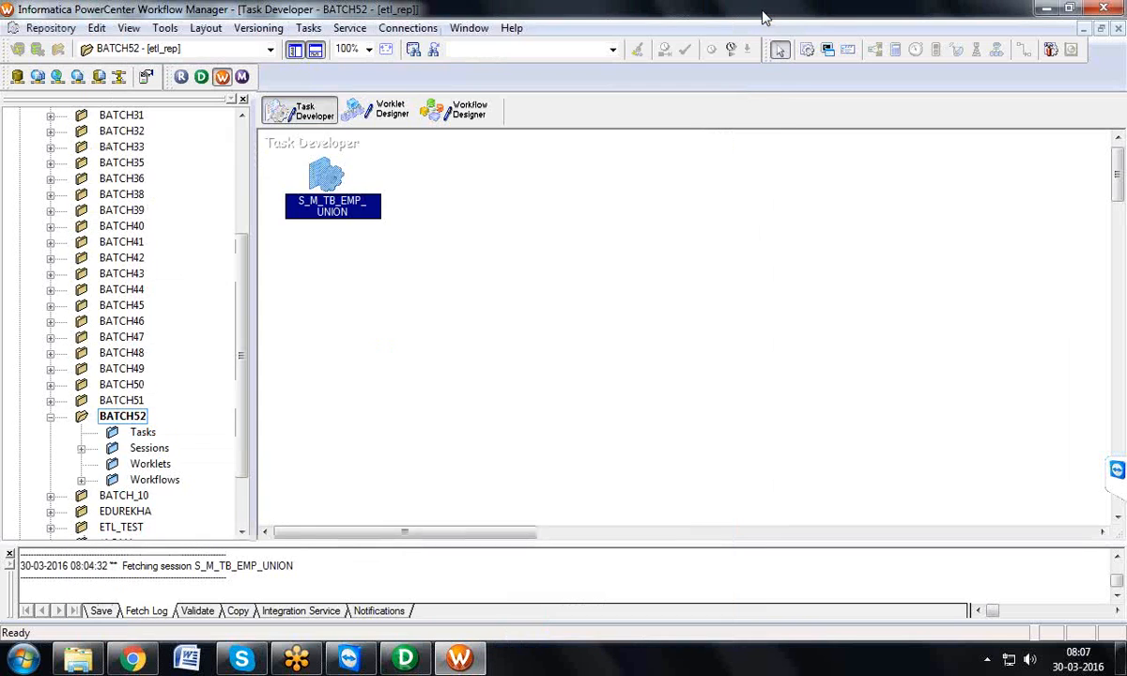
Step: Reopen the properties of session S_M_TB_EMP_UNION and set Commit Type to Source with a Commit Interval of 10
{"action": "double_click", "coordinate": [319, 169]}
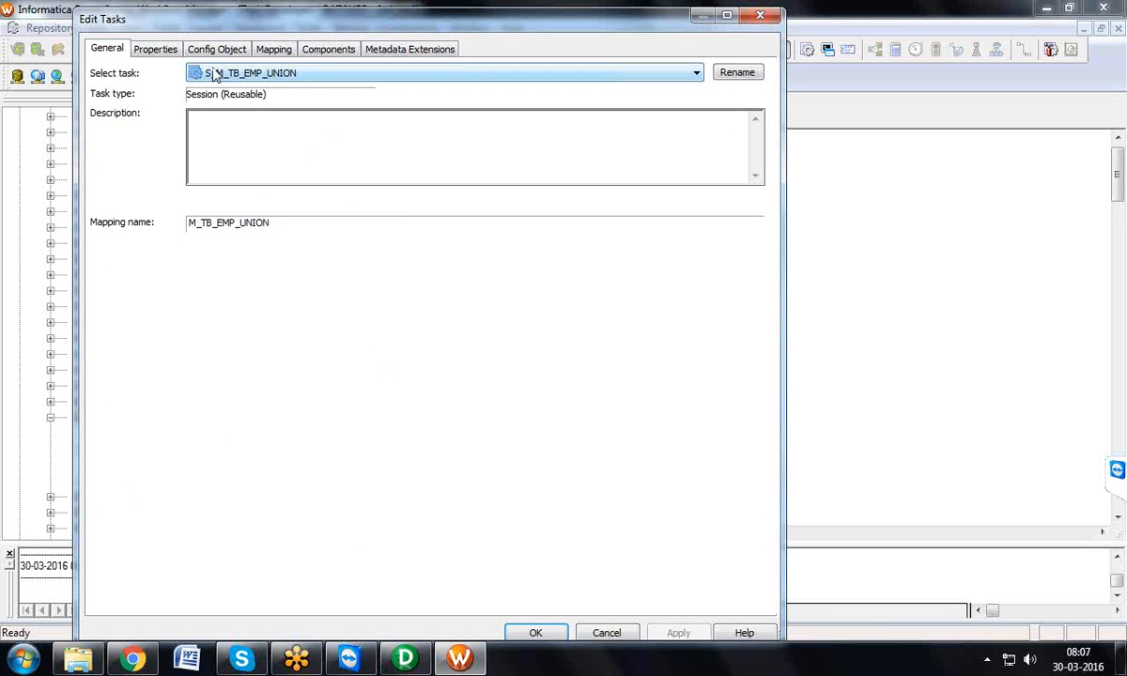
{"action": "left_click", "coordinate": [166, 48]}
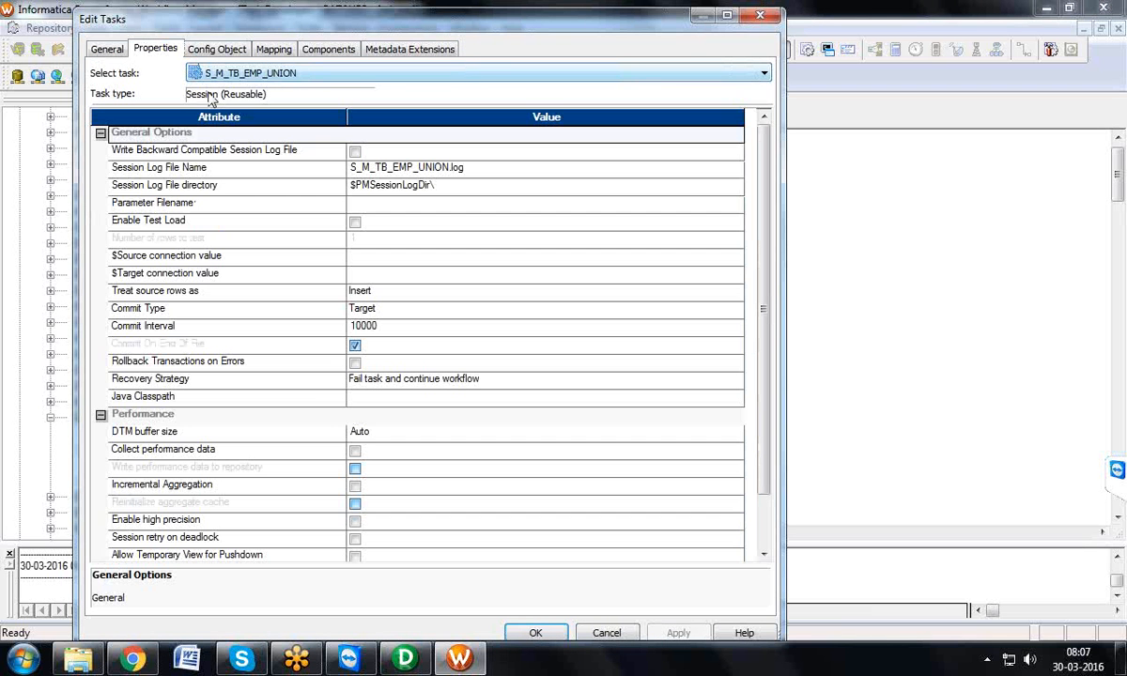
{"action": "left_click", "coordinate": [388, 310]}
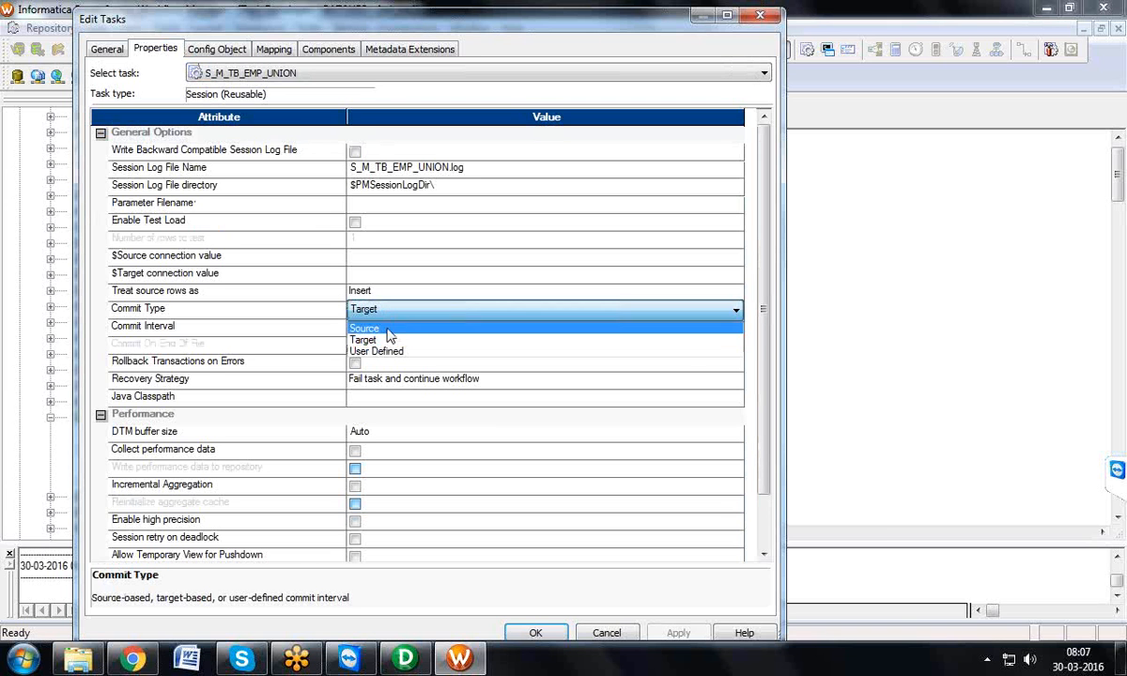
{"action": "left_click", "coordinate": [389, 330]}
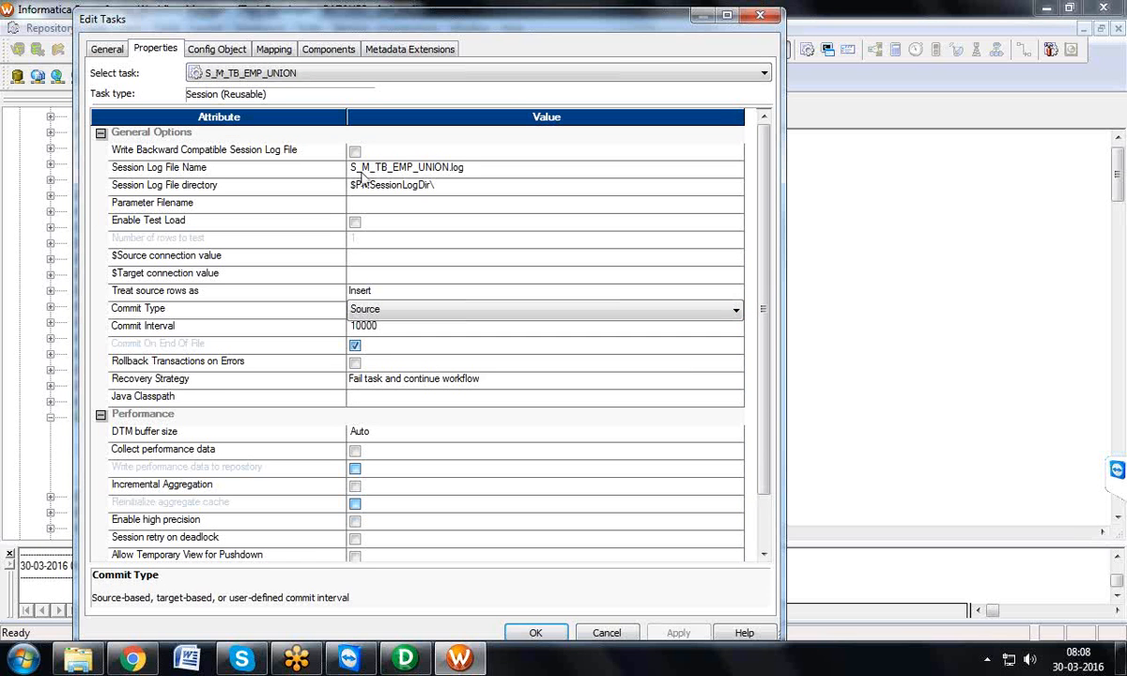
{"action": "left_click", "coordinate": [359, 329]}
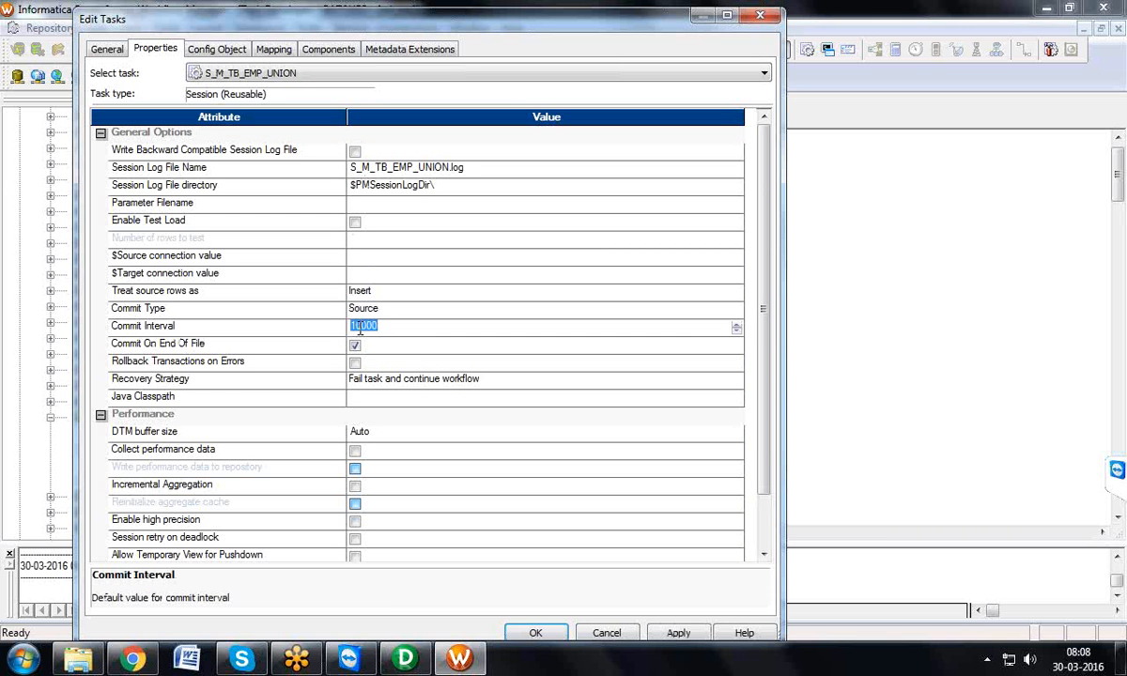
{"action": "type", "text": "10"}
Step: Set the session's Commit Type to Target, then close the task editor and discard the changes
{"action": "left_click", "coordinate": [368, 310]}
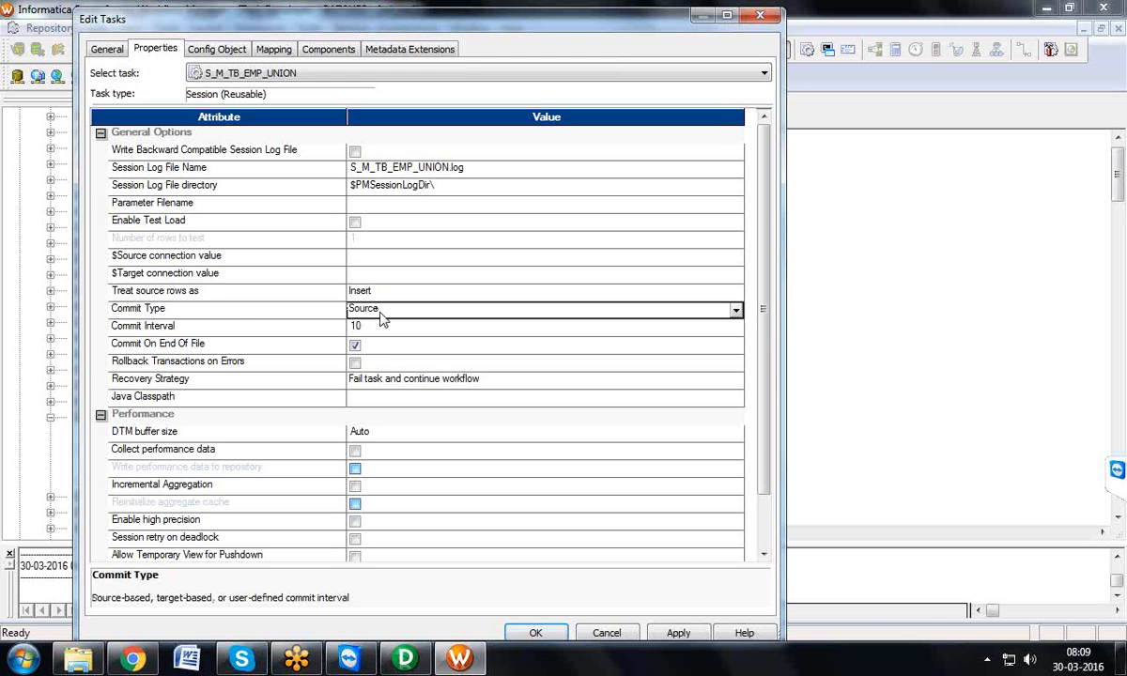
{"action": "left_click", "coordinate": [380, 311]}
{"action": "left_click", "coordinate": [366, 340]}
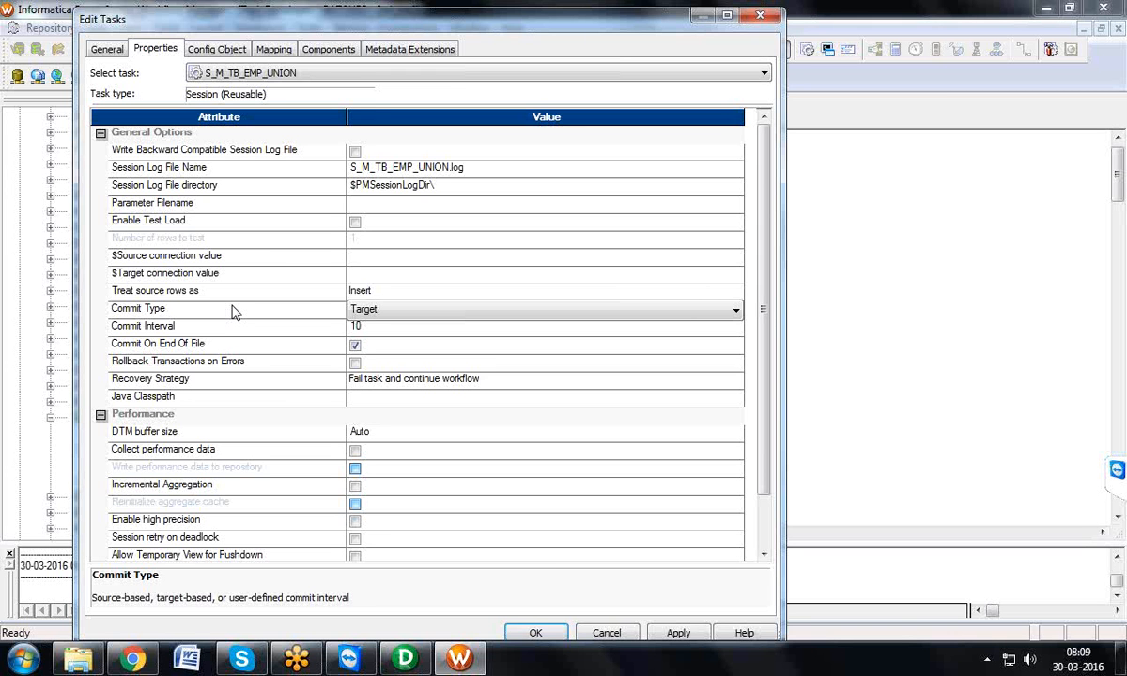
{"action": "left_click", "coordinate": [760, 16]}
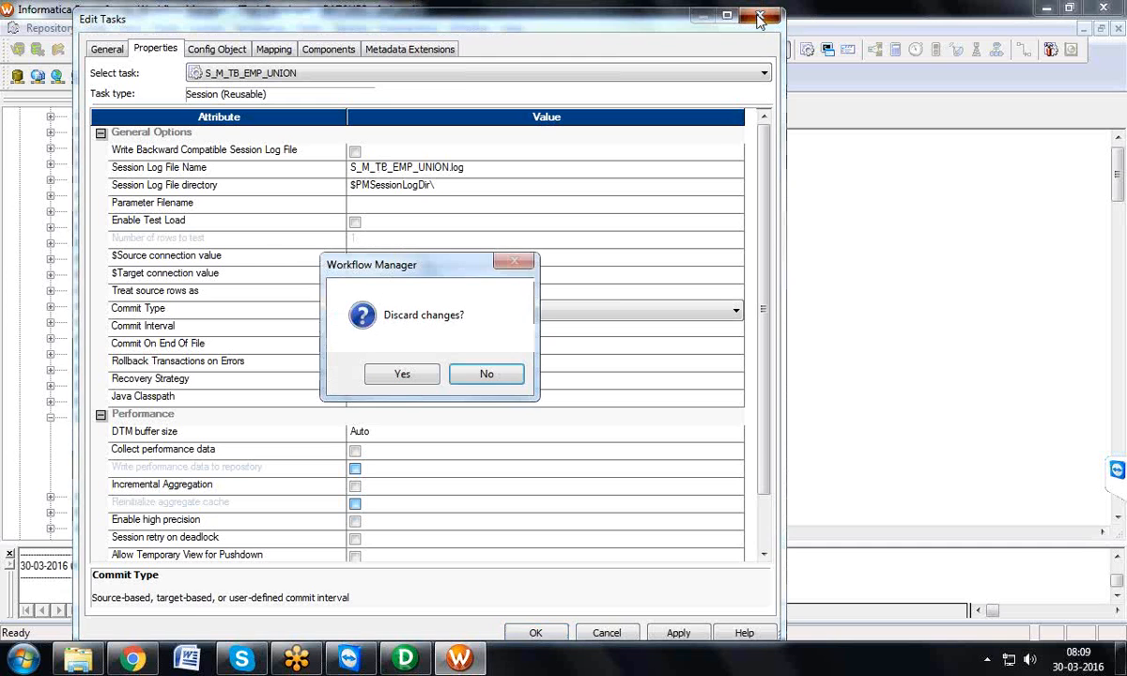
{"action": "left_click", "coordinate": [401, 375]}
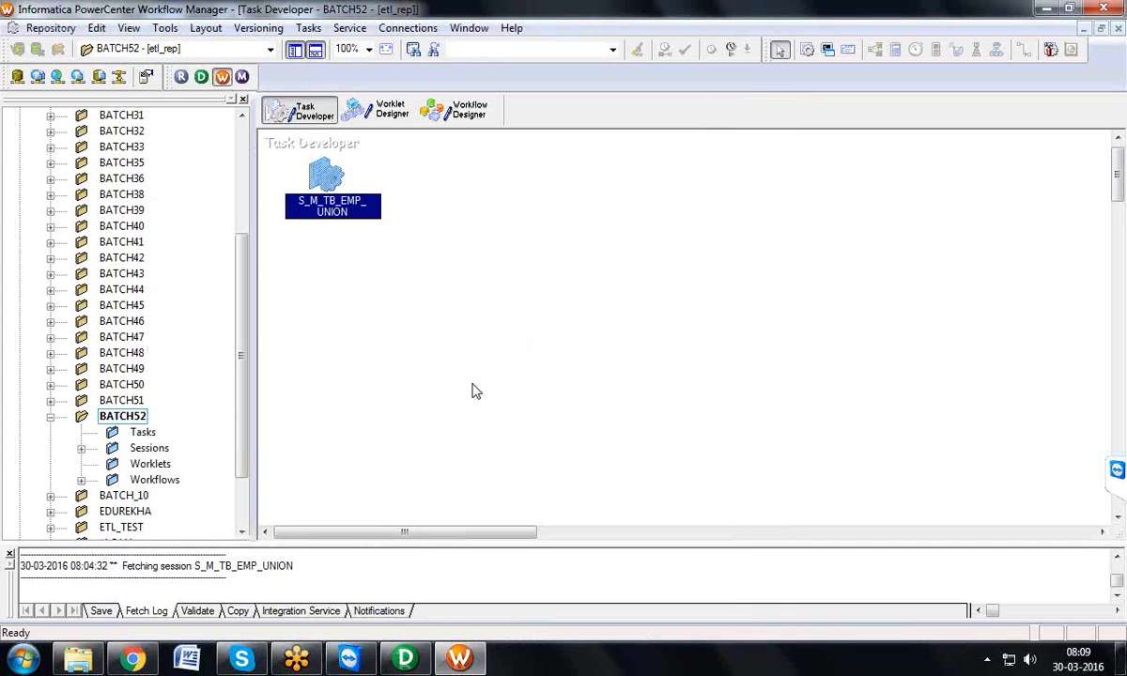
Step: Launch Workflow Monitor from Workflow Manager and dismiss its welcome tip
{"action": "left_click", "coordinate": [244, 79]}
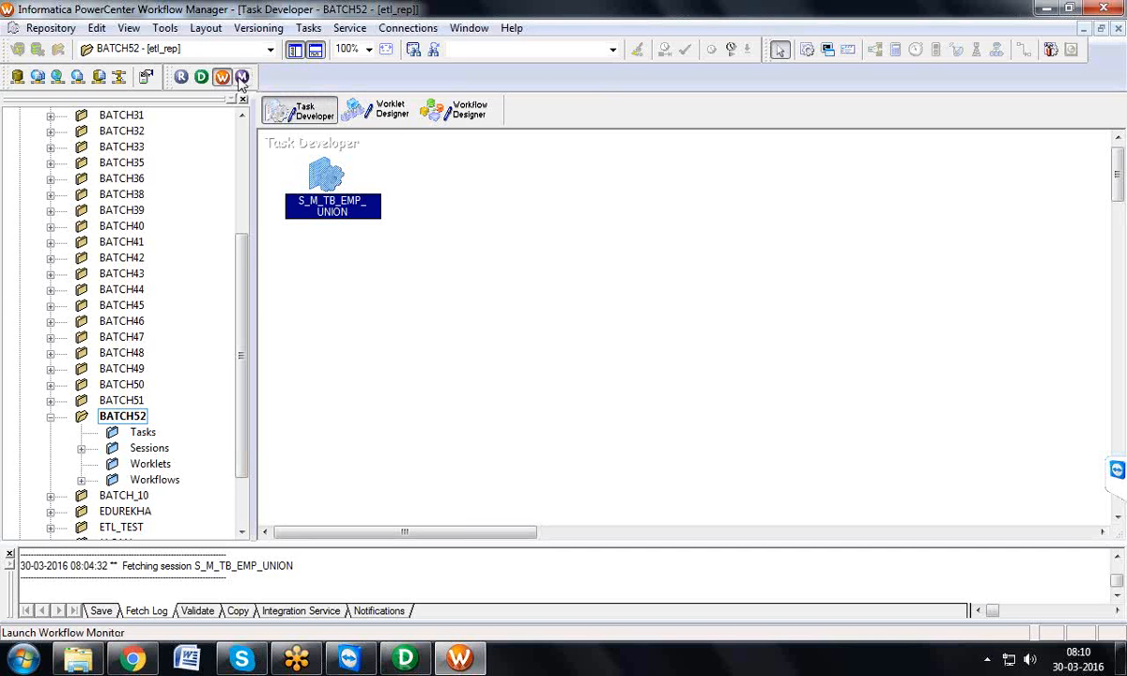
{"action": "left_click", "coordinate": [243, 77]}
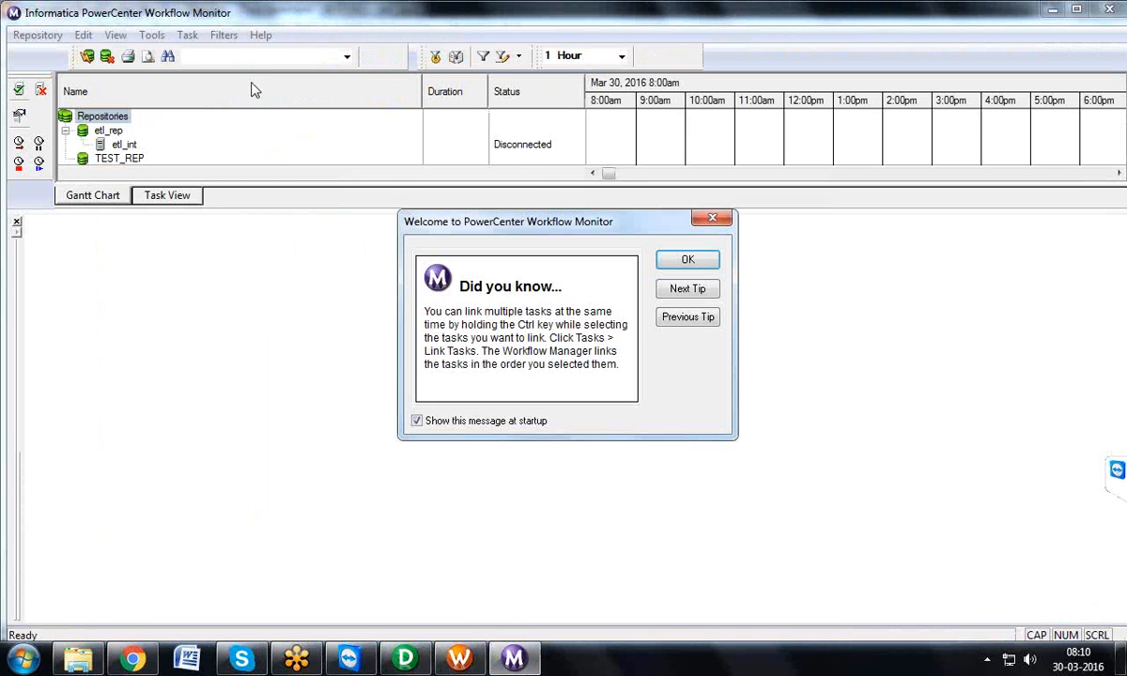
{"action": "left_click", "coordinate": [713, 218]}
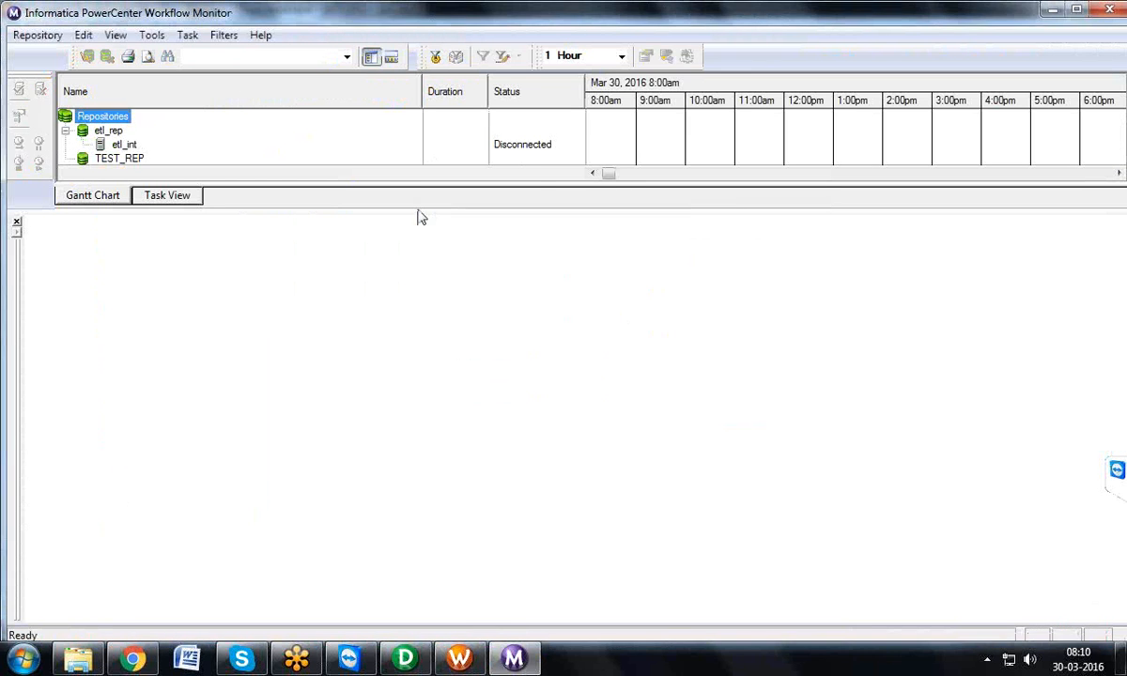
Step: Hide the output pane, connect to the etl_int integration service under etl_rep, and maximize the Workflow Monitor window
{"action": "left_click", "coordinate": [16, 222]}
{"action": "double_click", "coordinate": [94, 143]}
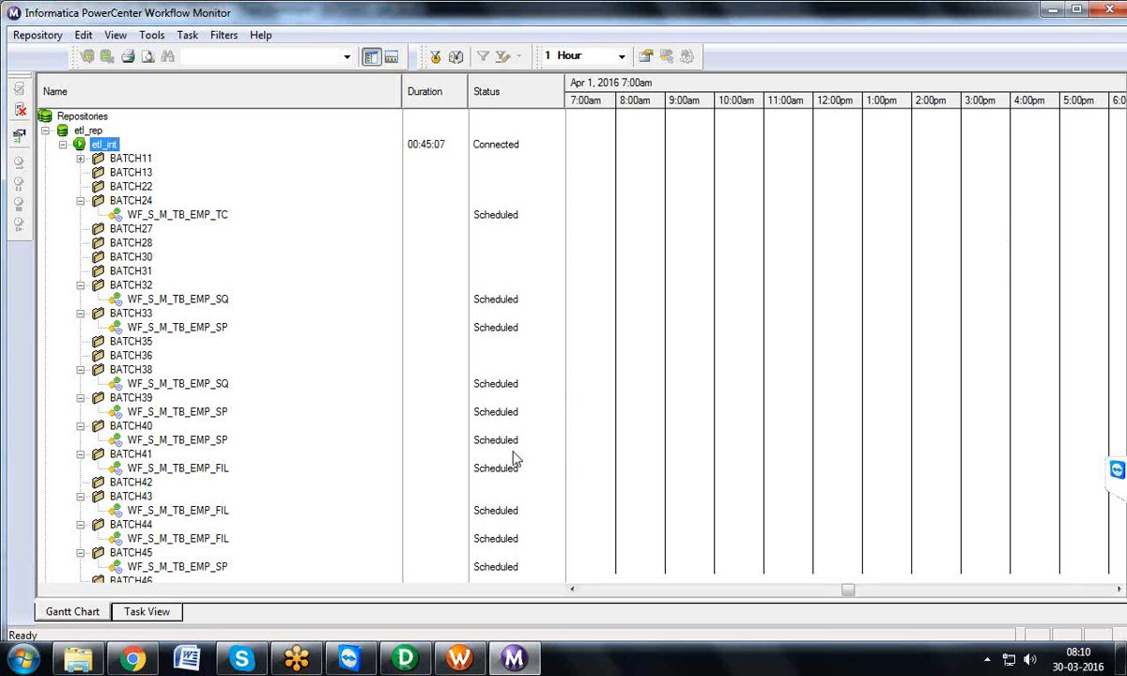
{"action": "double_click", "coordinate": [1001, 8]}
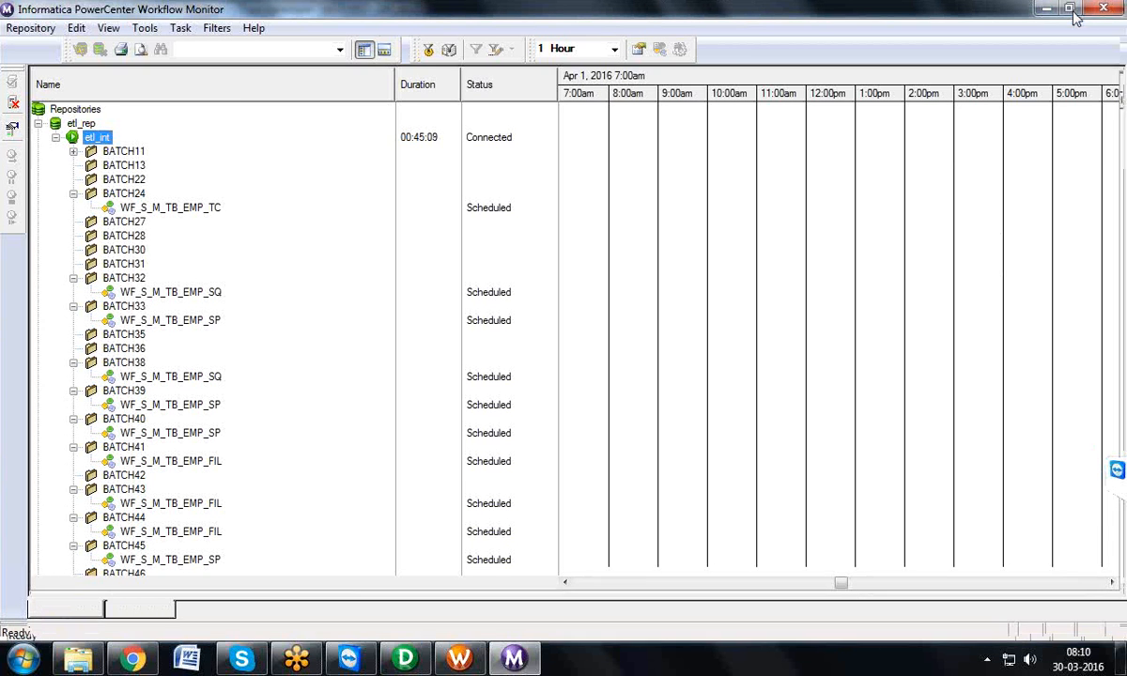
{"action": "scroll", "coordinate": [1106, 432], "scroll_direction": "down", "scroll_amount": 5}
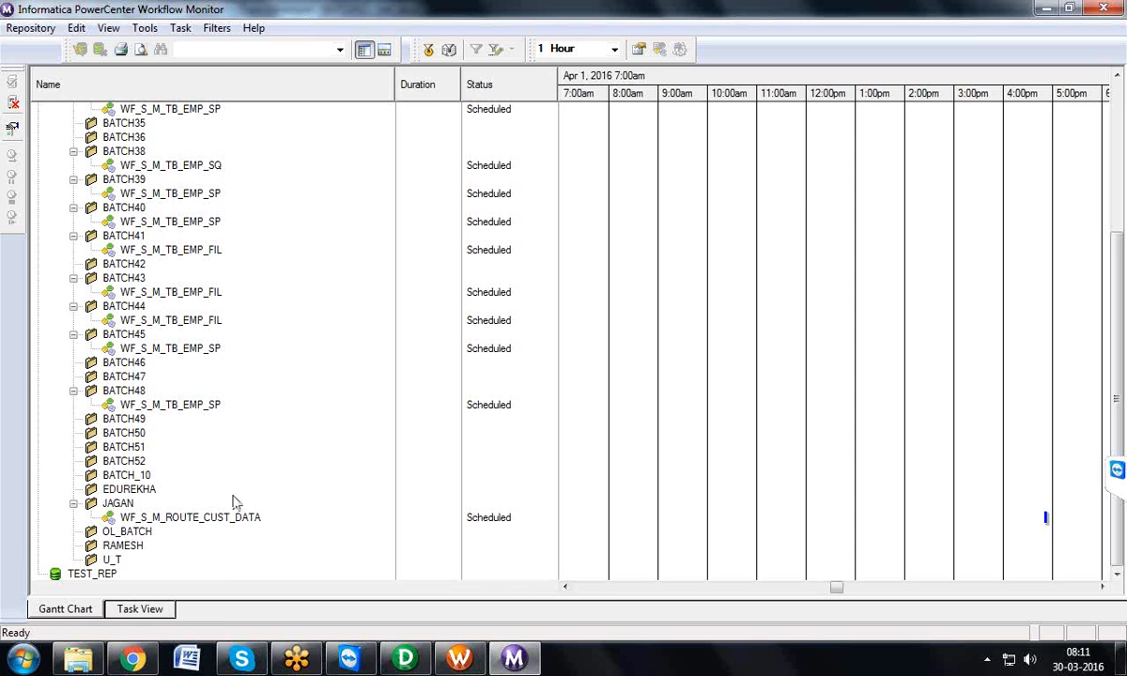
Step: Switch to Workflow Manager, show WF_S_M_TB_EMP_UNION in Workflow Designer, and review the commands for starting a workflow
{"action": "left_click", "coordinate": [460, 659]}
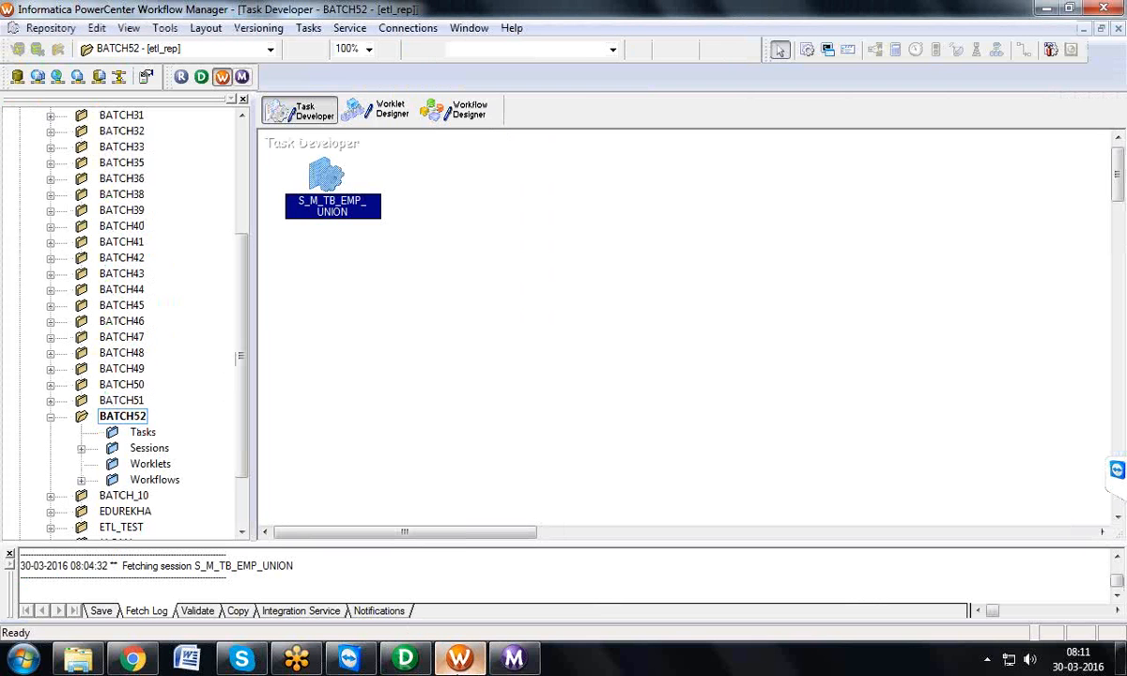
{"action": "left_click", "coordinate": [460, 109]}
{"action": "left_click", "coordinate": [338, 29]}
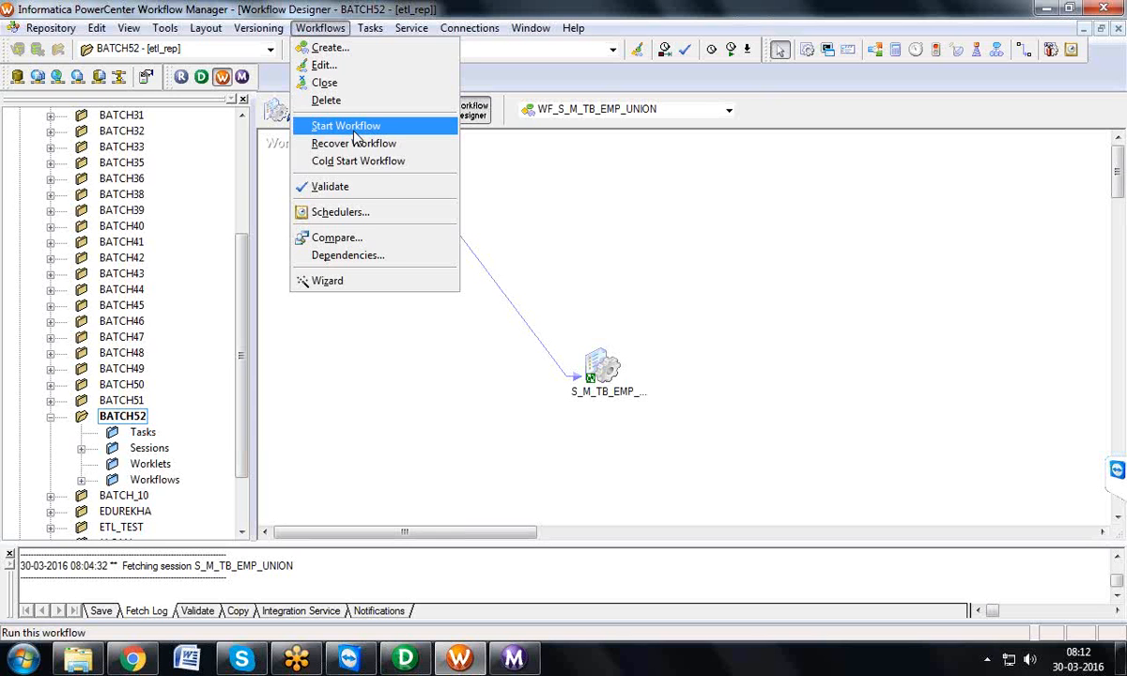
{"action": "left_click", "coordinate": [515, 150]}
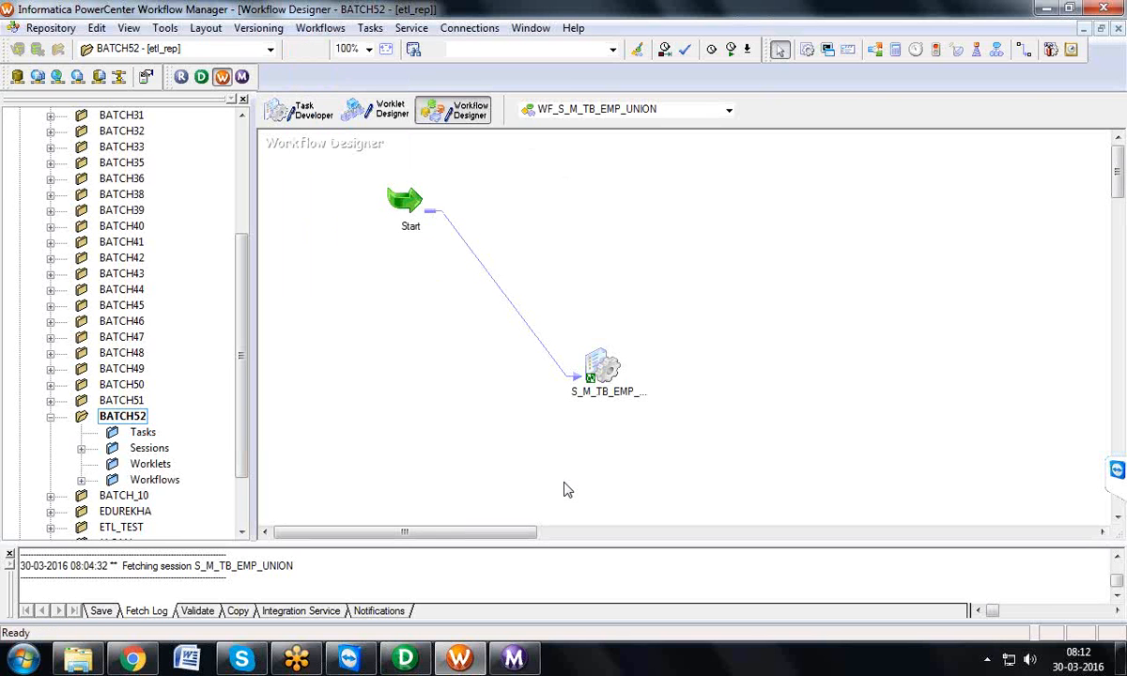
Step: Switch to Workflow Monitor, open the BATCH52 folder, and load the latest 20 runs of WF_S_M_TB_EMP_UNION
{"action": "left_click", "coordinate": [507, 660]}
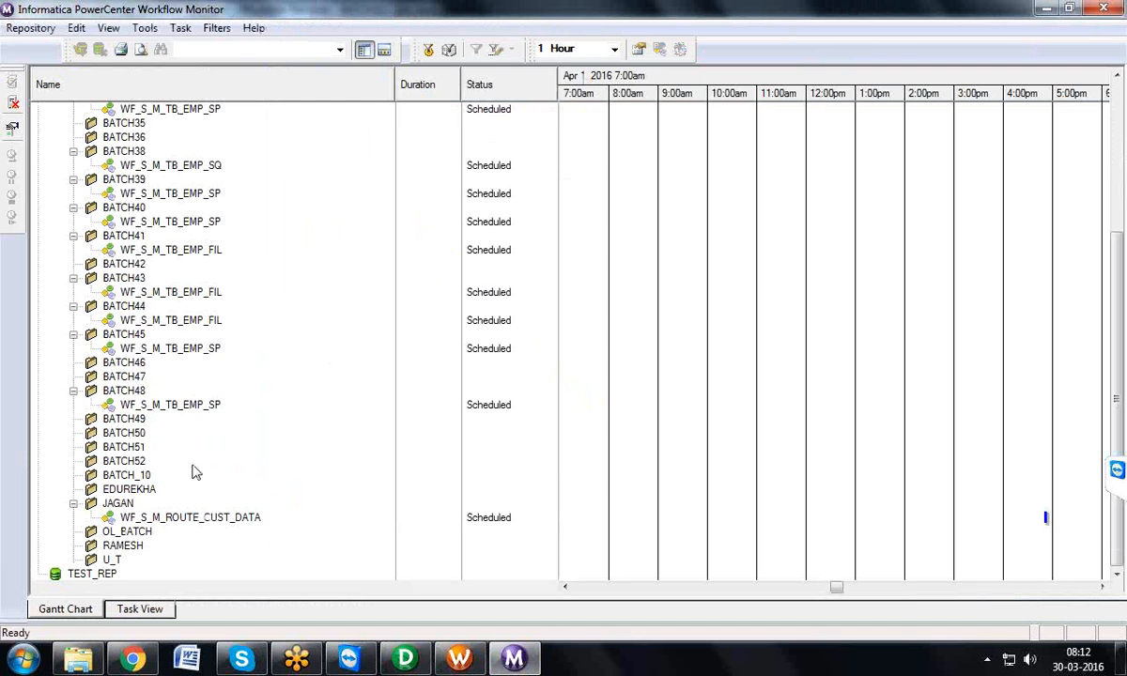
{"action": "right_click", "coordinate": [143, 461]}
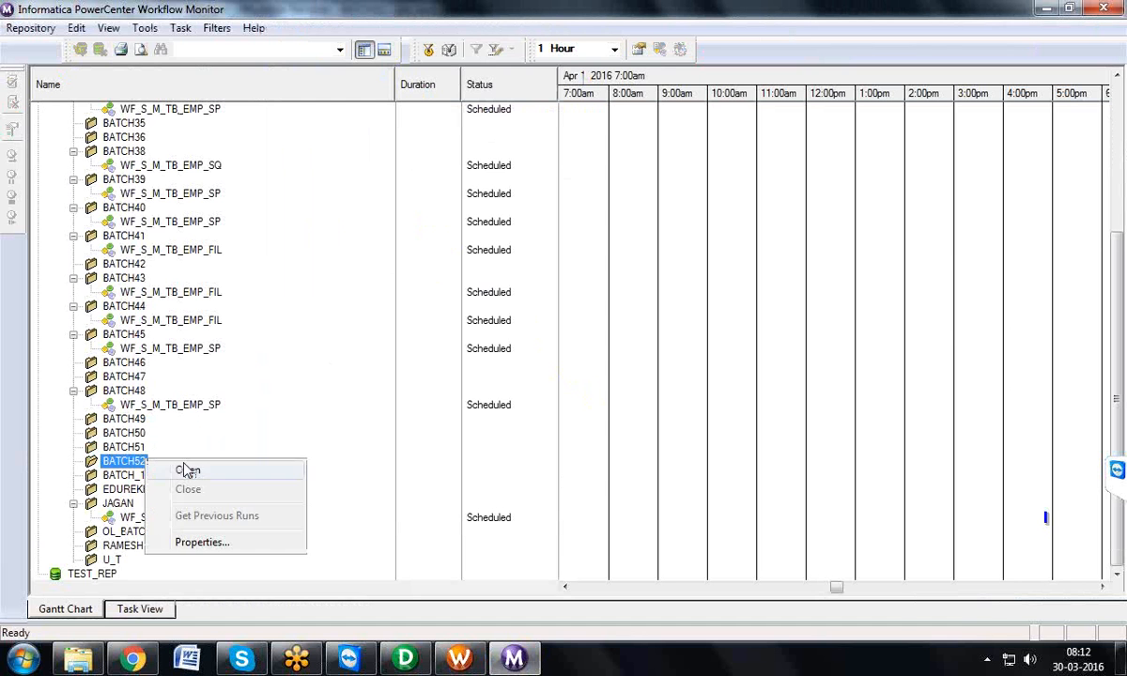
{"action": "left_click", "coordinate": [187, 471]}
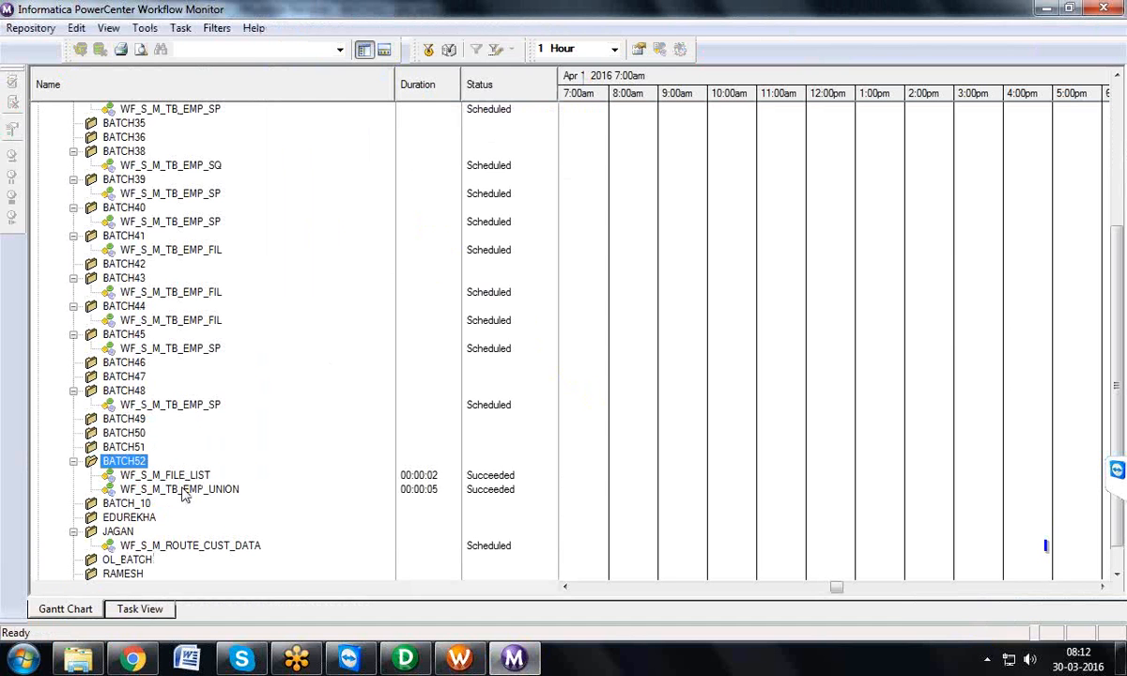
{"action": "right_click", "coordinate": [184, 492]}
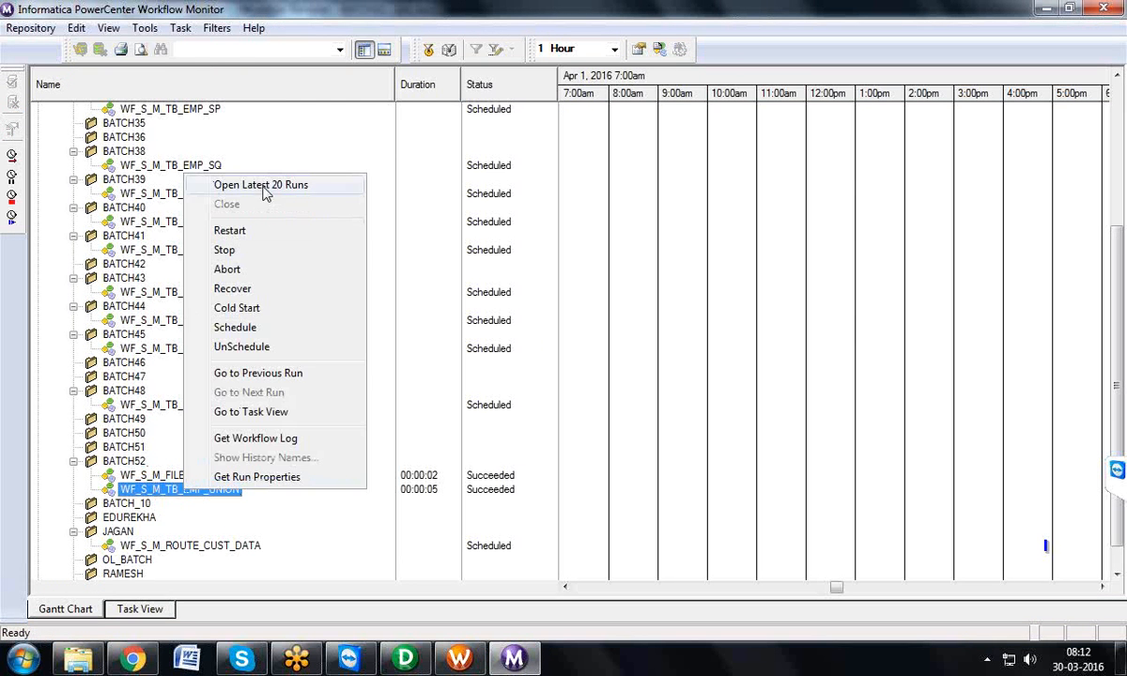
{"action": "left_click", "coordinate": [264, 187]}
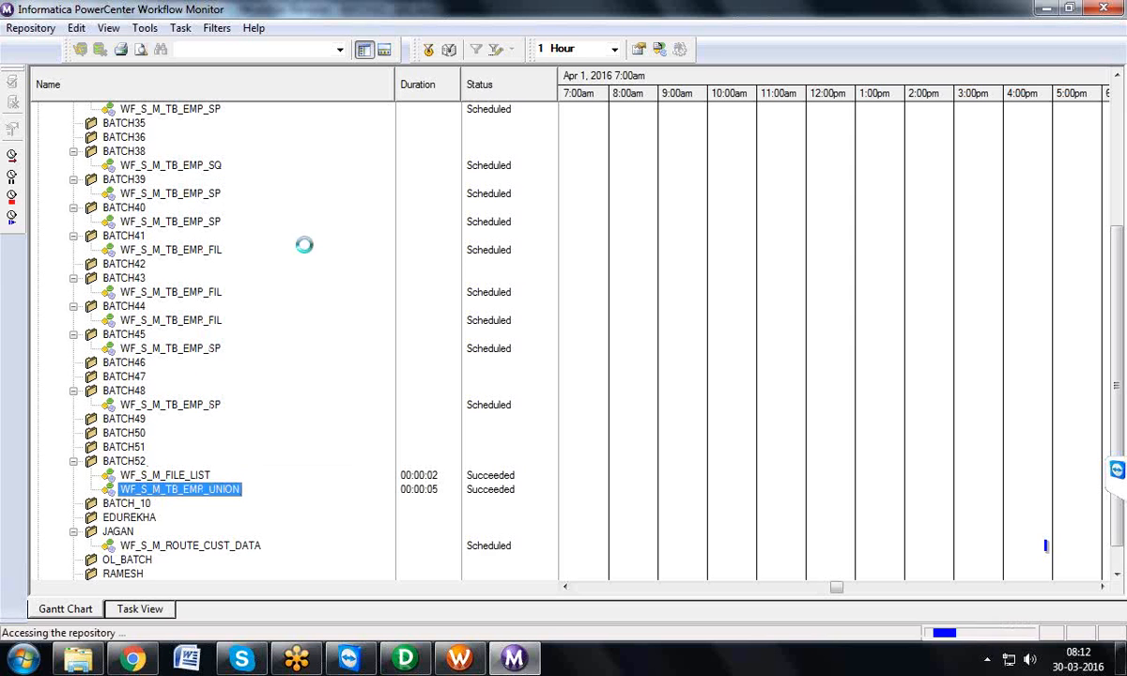
Step: Open the workflow log of WF_S_M_TB_EMP_UNION, examine its events through the final entry, and close the log
{"action": "right_click", "coordinate": [242, 496]}
{"action": "left_click", "coordinate": [294, 432]}
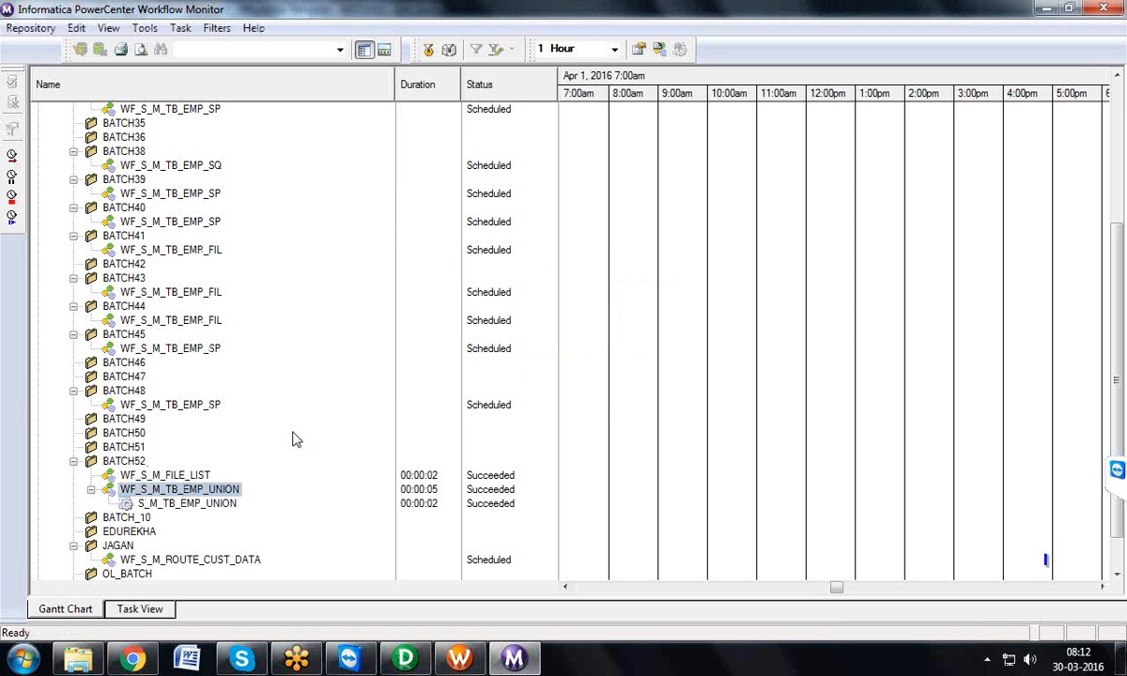
{"action": "double_click", "coordinate": [318, 43]}
{"action": "left_click", "coordinate": [318, 113]}
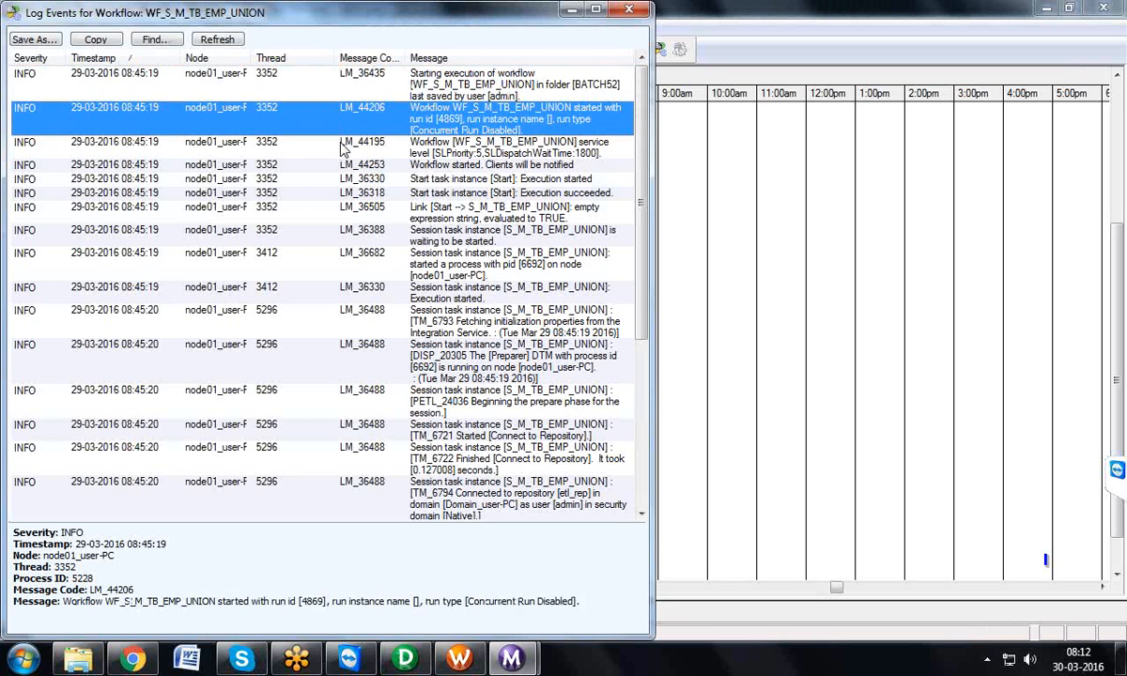
{"action": "key", "text": "Down"}
{"action": "key", "text": "Down"}
{"action": "key", "text": "Down"}
{"action": "key", "text": "Down"}
{"action": "key", "text": "Down"}
{"action": "key", "text": "Down"}
{"action": "key", "text": "Down"}
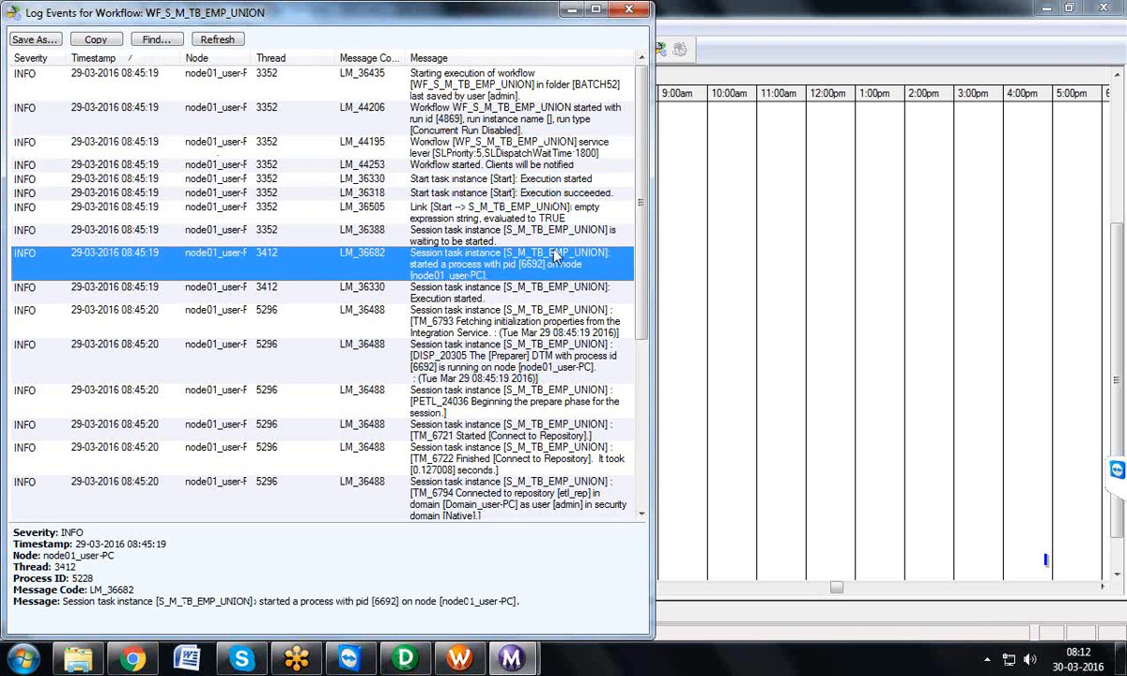
{"action": "scroll", "coordinate": [605, 329], "scroll_direction": "down", "scroll_amount": 5}
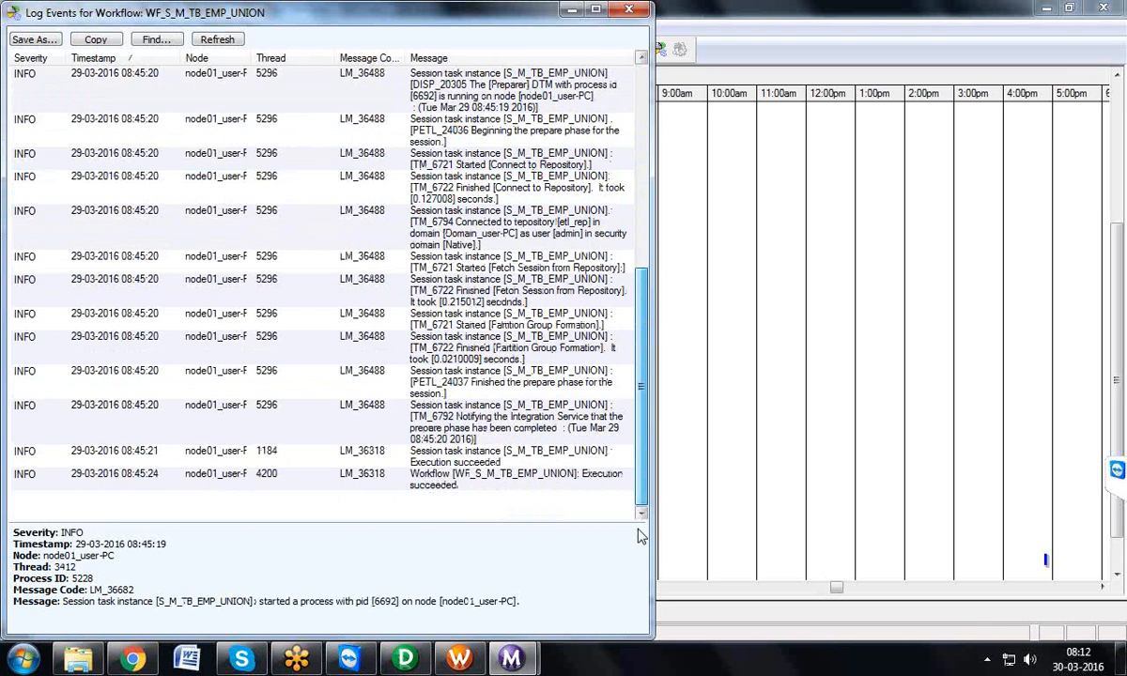
{"action": "left_click", "coordinate": [531, 477]}
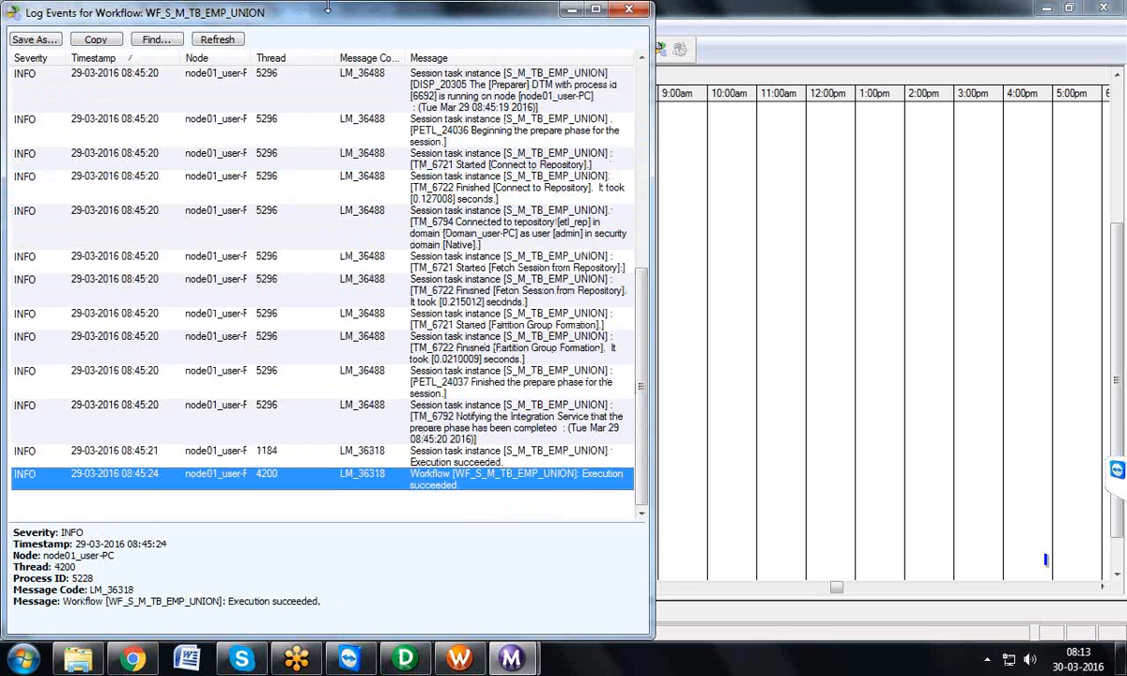
{"action": "left_click_drag", "start_coordinate": [308, 11], "coordinate": [298, 104]}
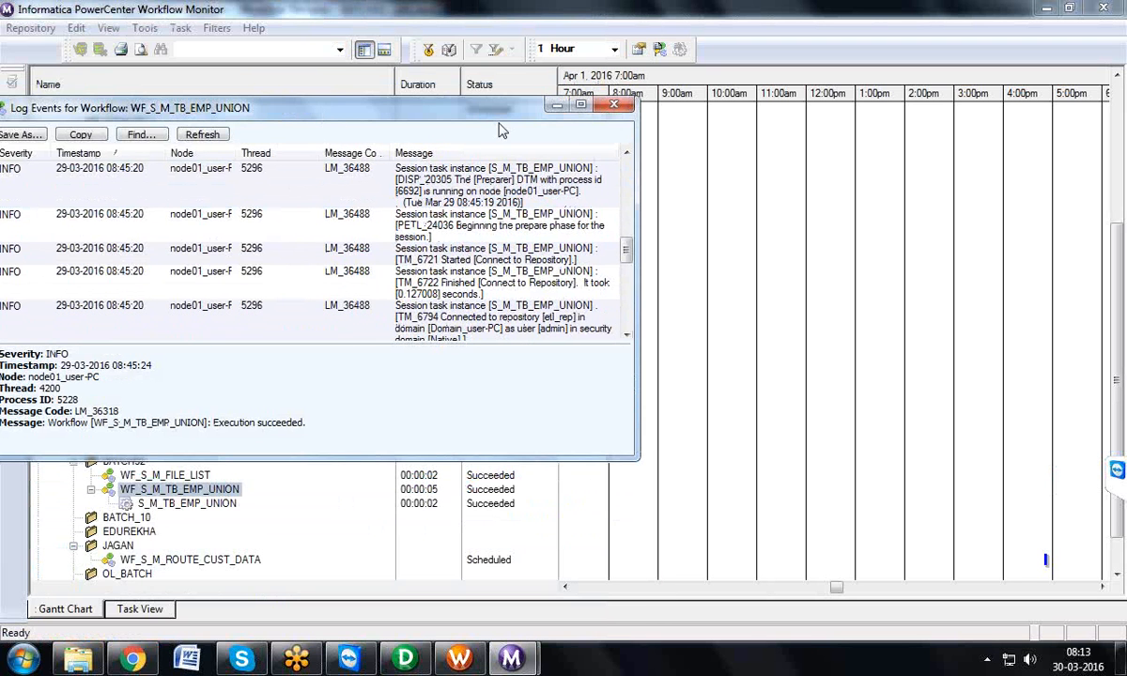
{"action": "left_click", "coordinate": [614, 104]}
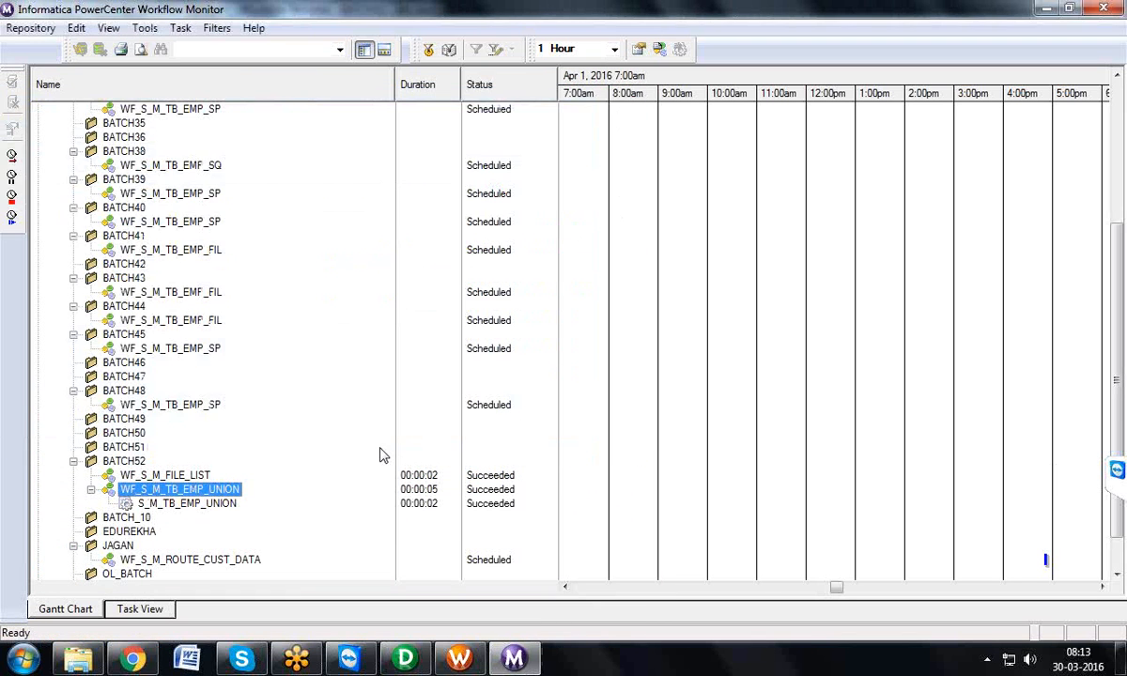
Step: Open the session log of S_M_TB_EMP_UNION full screen, read through its events, and close the log
{"action": "left_click", "coordinate": [240, 508]}
{"action": "right_click", "coordinate": [241, 508]}
{"action": "left_click", "coordinate": [287, 458]}
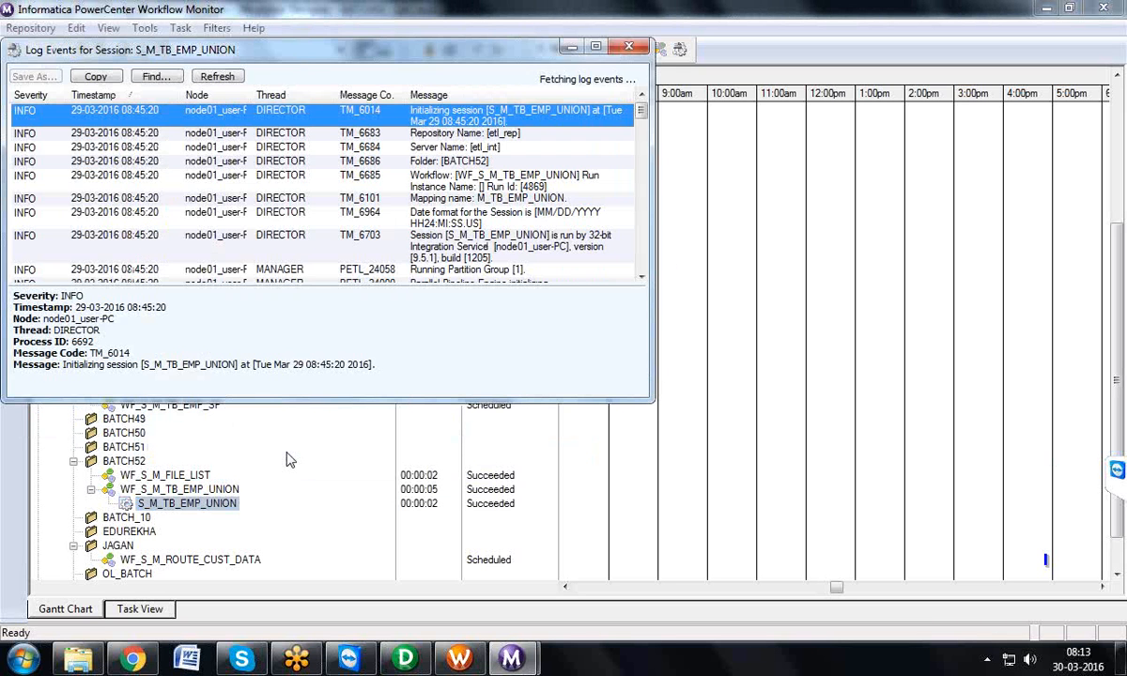
{"action": "double_click", "coordinate": [329, 57]}
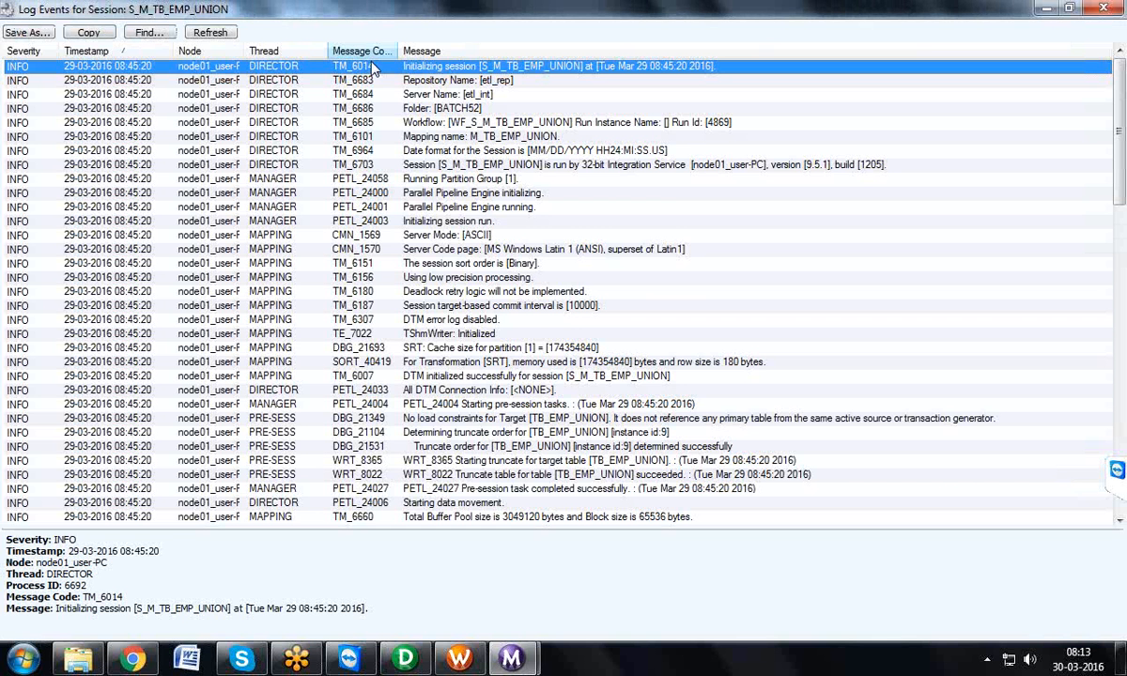
{"action": "scroll", "coordinate": [1119, 193], "scroll_direction": "down", "scroll_amount": 3}
{"action": "left_click_drag", "start_coordinate": [1123, 191], "coordinate": [1029, 117]}
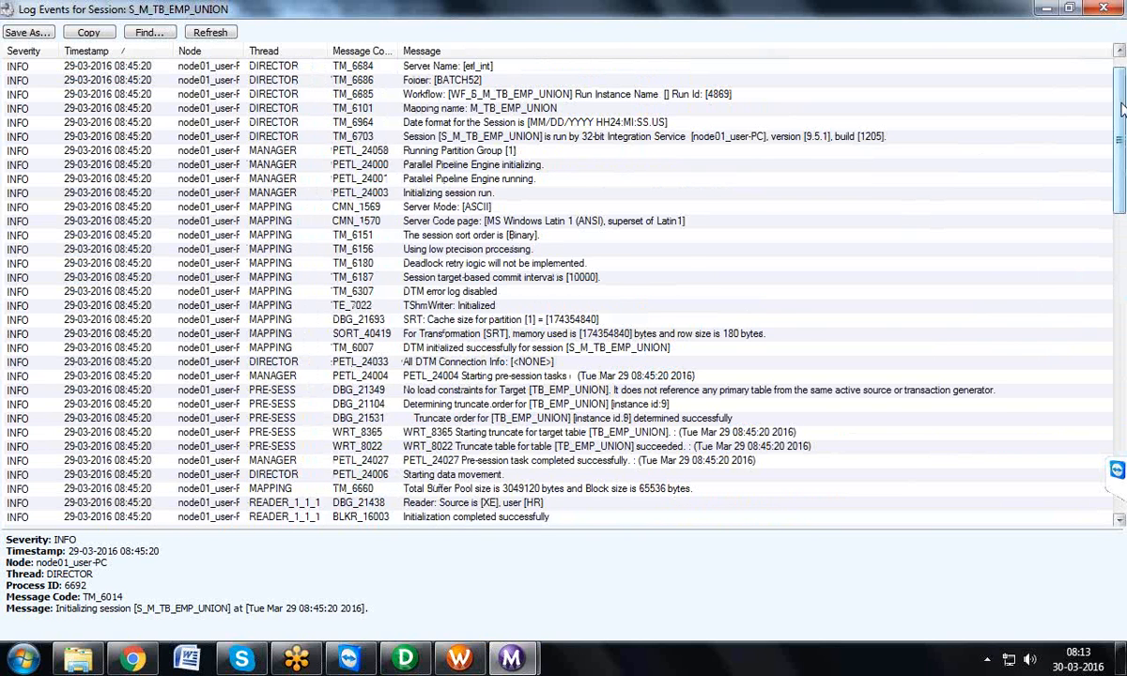
{"action": "mouse_move", "coordinate": [1117, 98]}
{"action": "left_mouse_down"}
{"action": "mouse_move", "coordinate": [1105, 309]}
{"action": "mouse_move", "coordinate": [1109, 101]}
{"action": "left_mouse_up"}
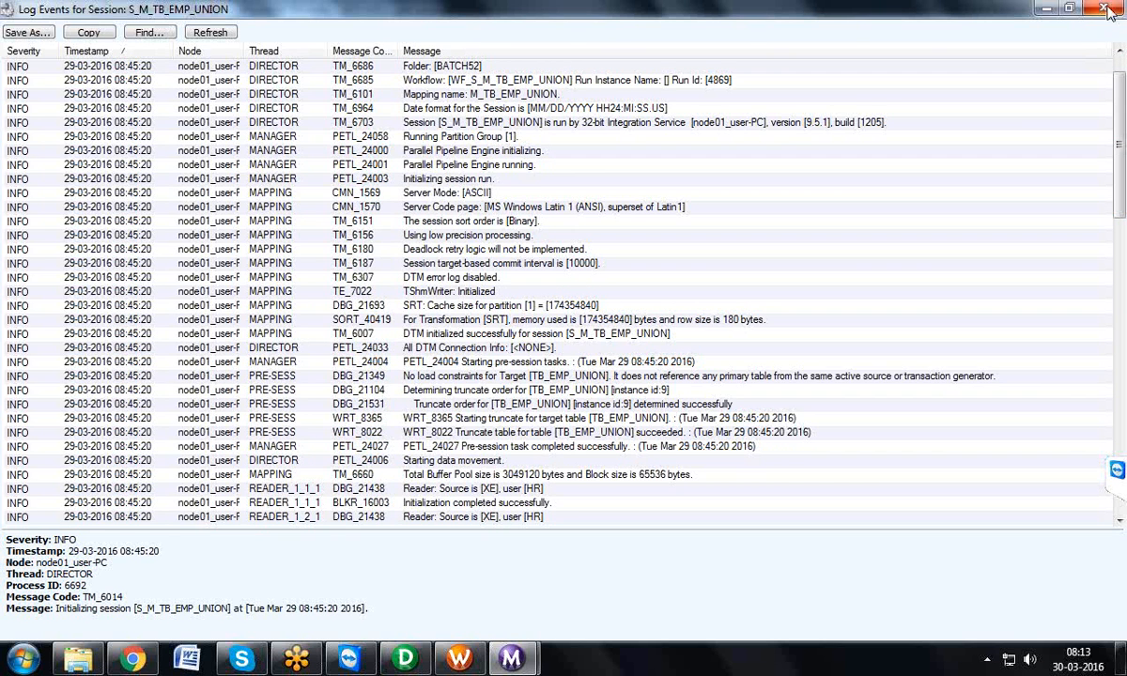
{"action": "left_click", "coordinate": [1046, 9]}
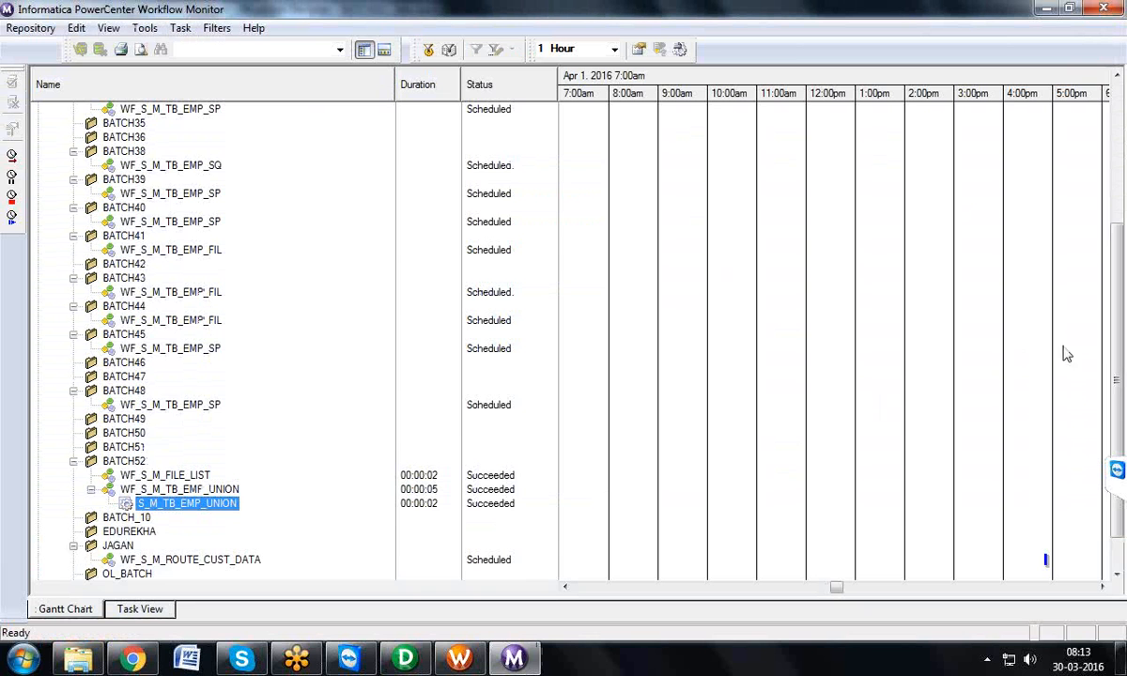
Step: Review the restart, recover, cold start, stop and abort commands available for session S_M_TB_EMP_UNION under BATCH52
{"action": "scroll", "coordinate": [1039, 414], "scroll_direction": "down", "scroll_amount": 1}
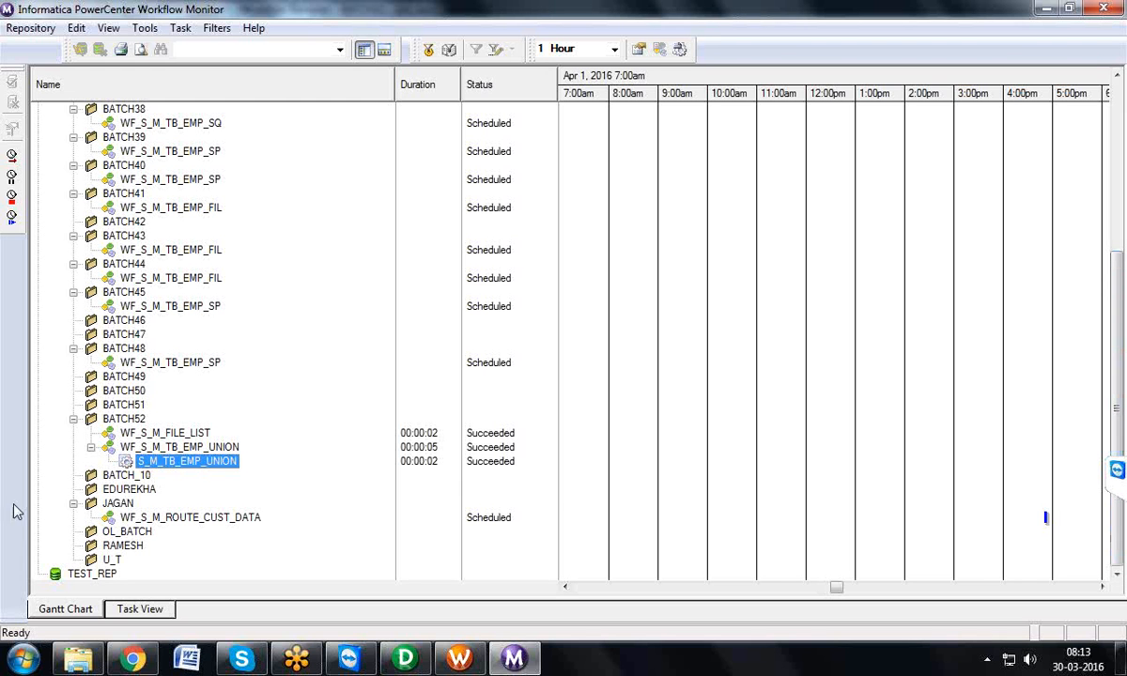
{"action": "right_click", "coordinate": [228, 463]}
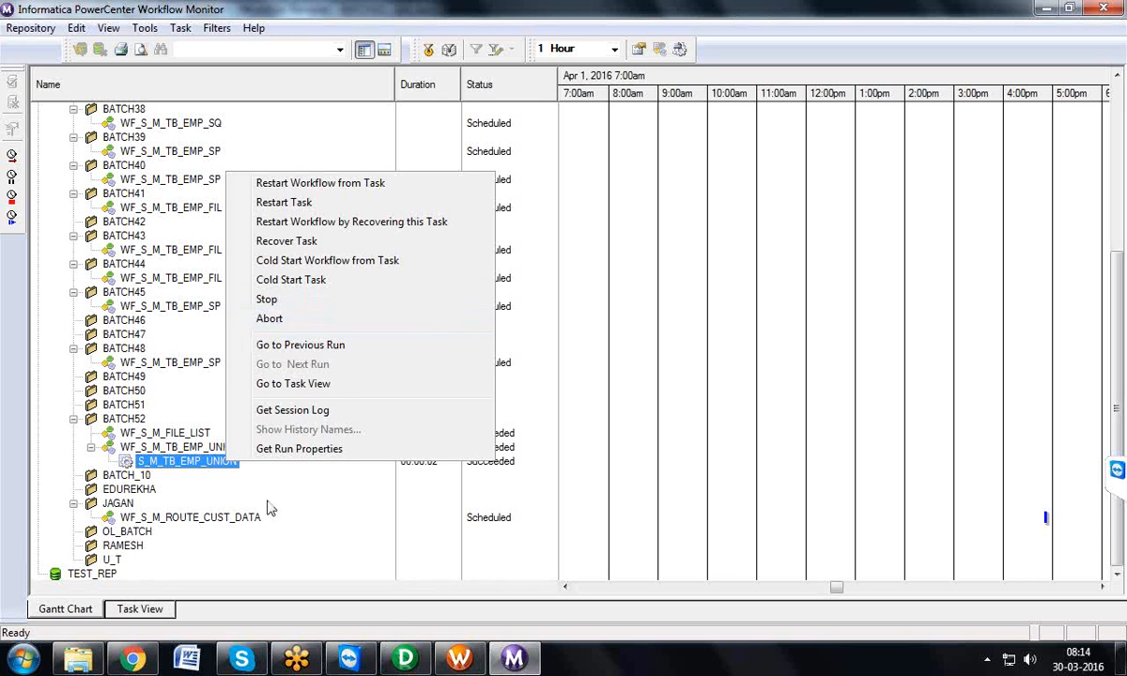
{"action": "left_click", "coordinate": [445, 659]}
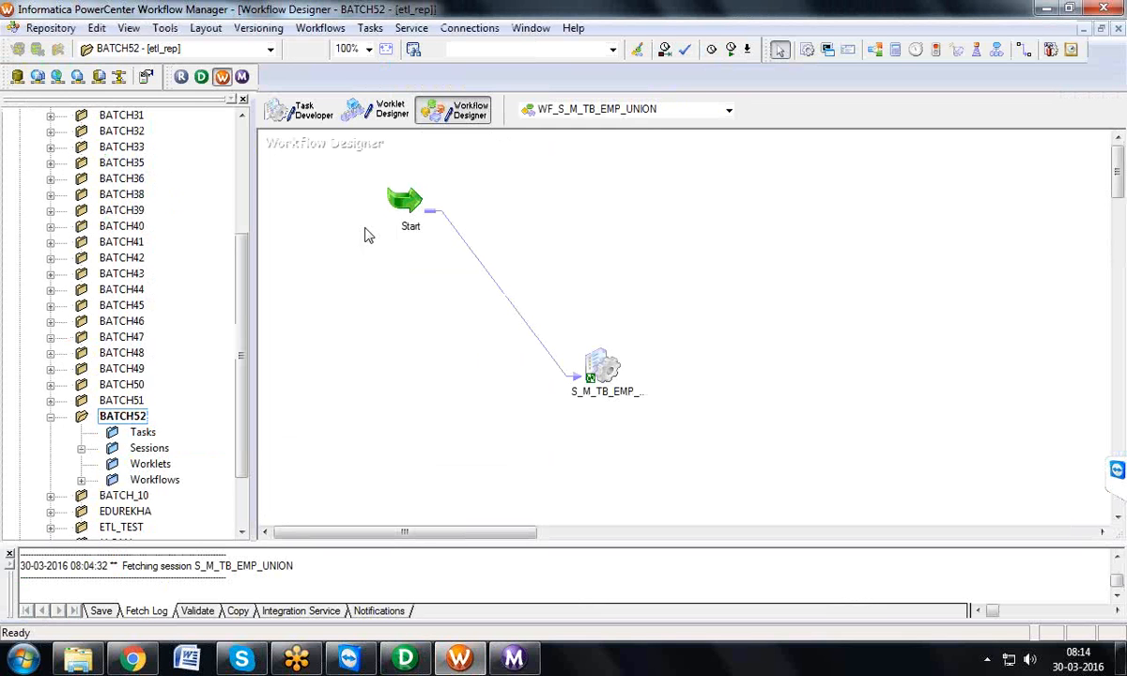
{"action": "left_click", "coordinate": [526, 662]}
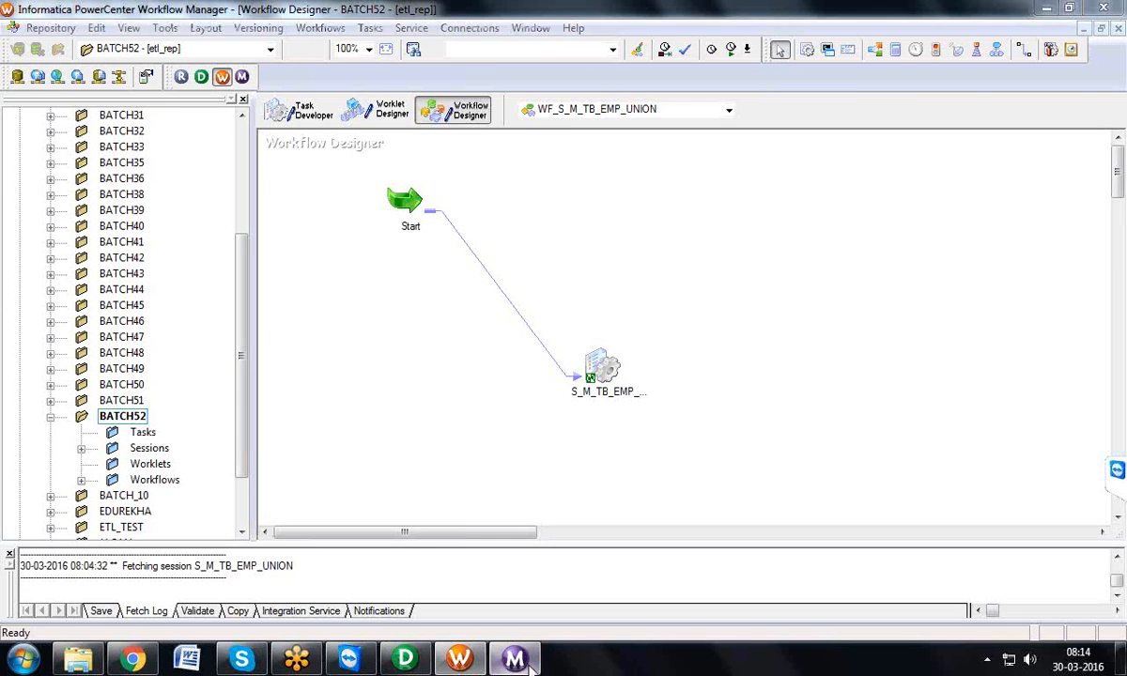
{"action": "right_click", "coordinate": [219, 467]}
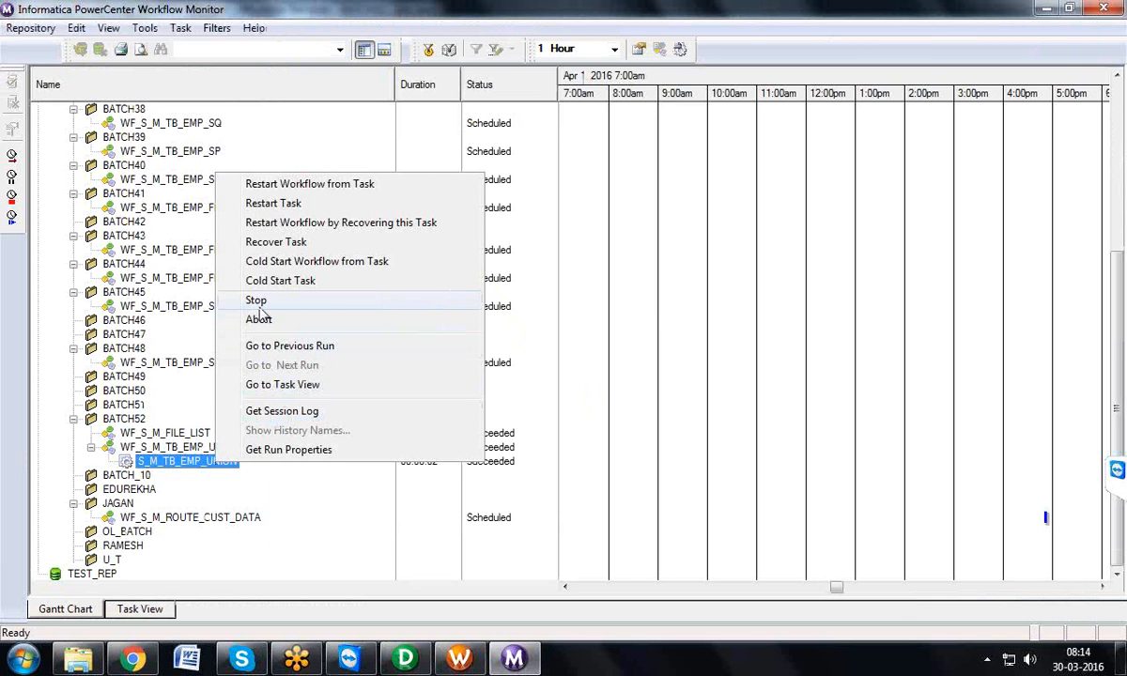
{"action": "left_click", "coordinate": [205, 465]}
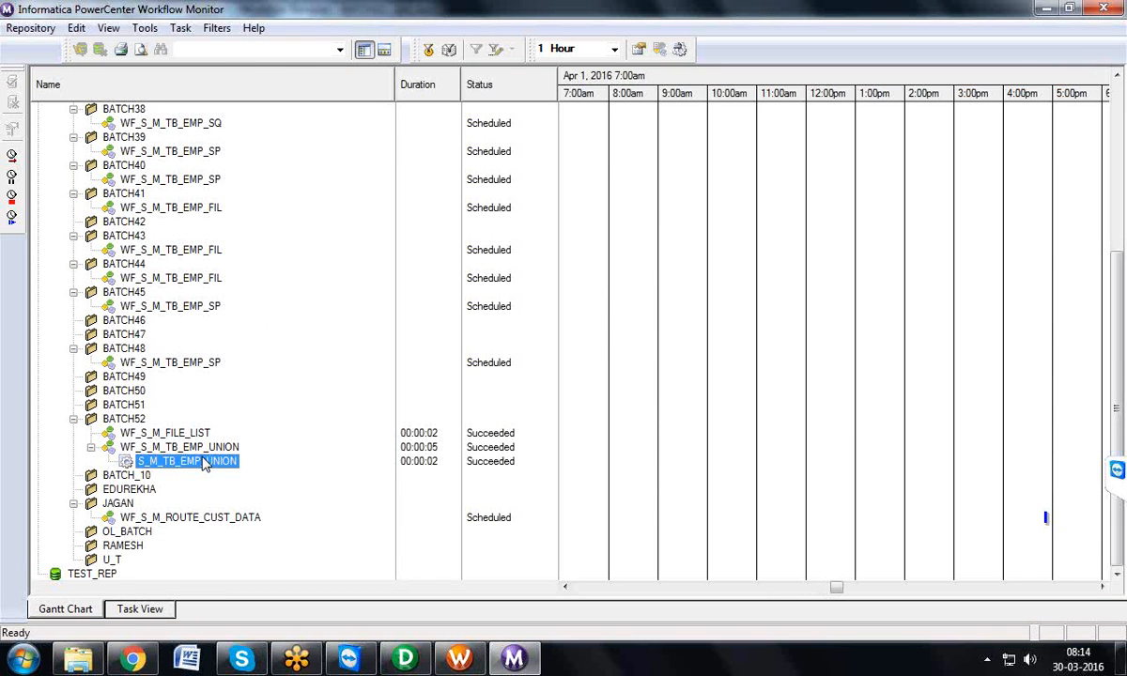
{"action": "right_click", "coordinate": [205, 465]}
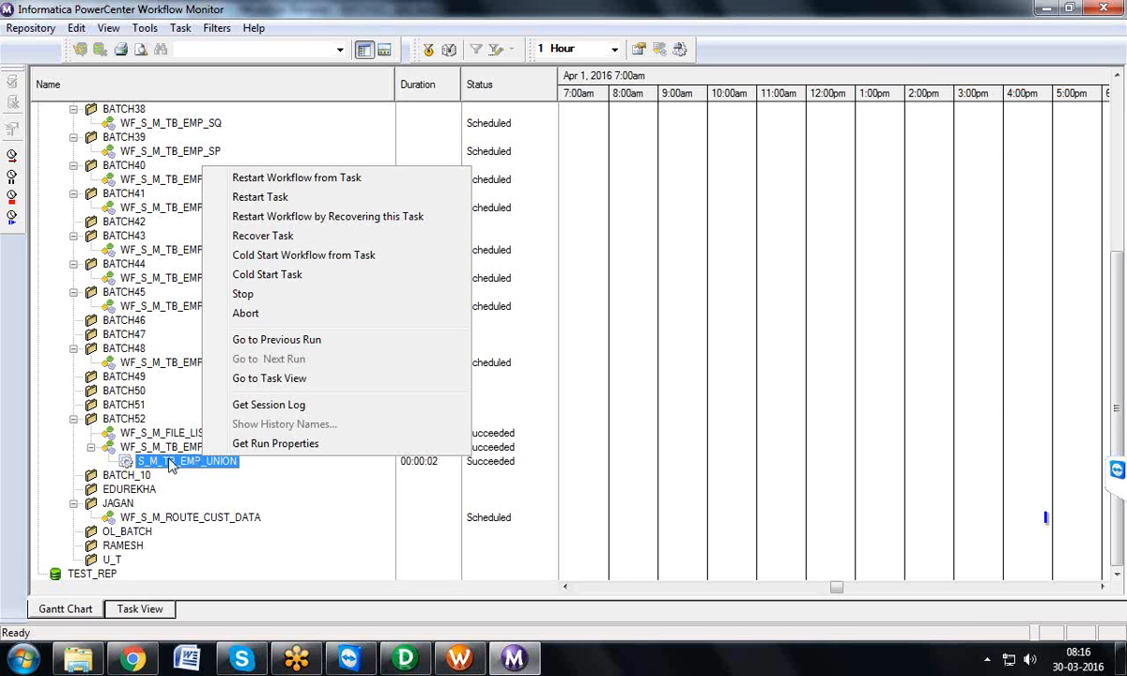
Step: Switch to Workflow Manager, open the properties of session S_M_TB_EMP_UNION in Task Developer, and examine its Commit Type and DTM buffer size attributes
{"action": "left_click", "coordinate": [457, 660]}
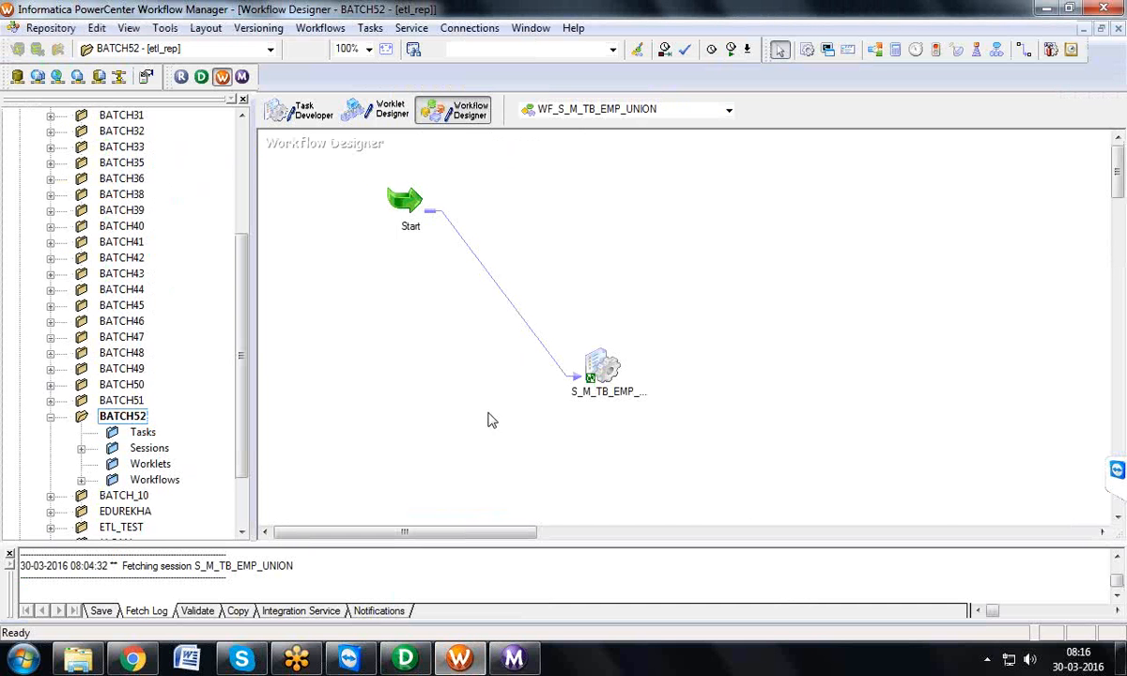
{"action": "left_click", "coordinate": [302, 111]}
{"action": "double_click", "coordinate": [324, 170]}
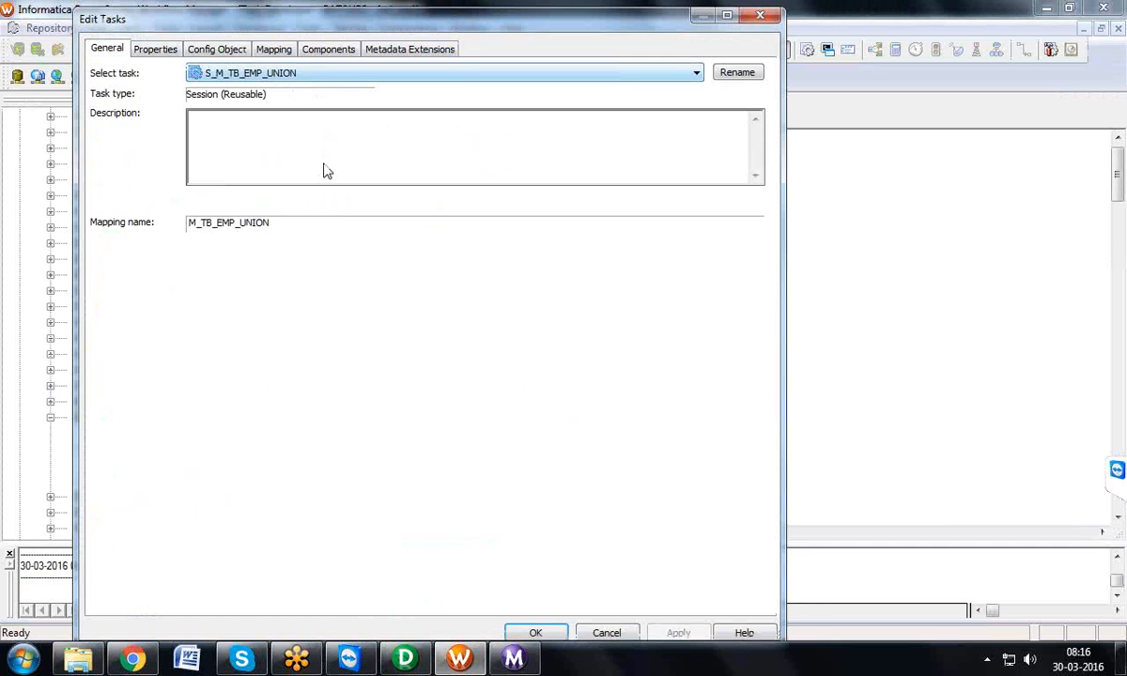
{"action": "left_click", "coordinate": [147, 52]}
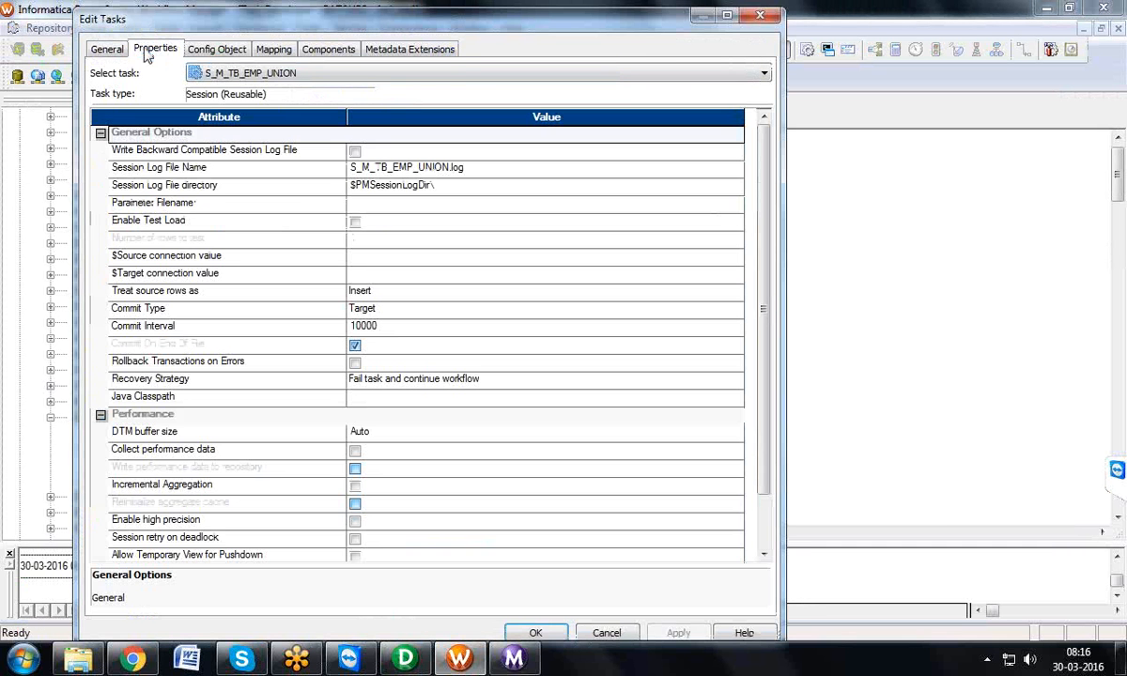
{"action": "left_click", "coordinate": [320, 312]}
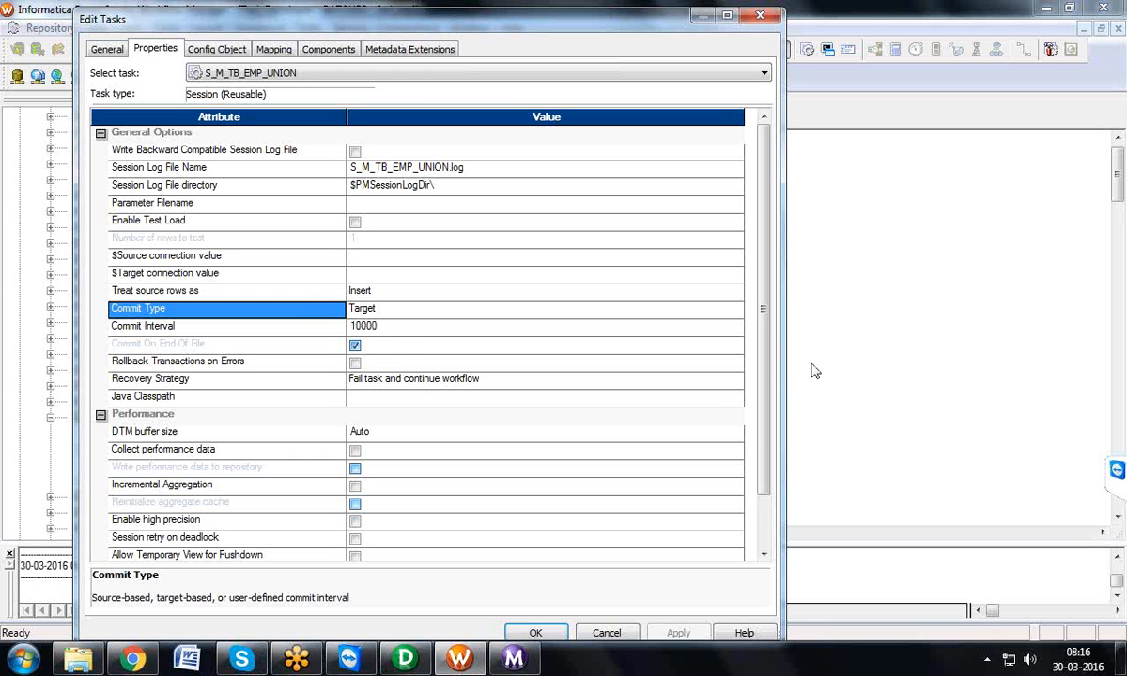
{"action": "left_click", "coordinate": [365, 432]}
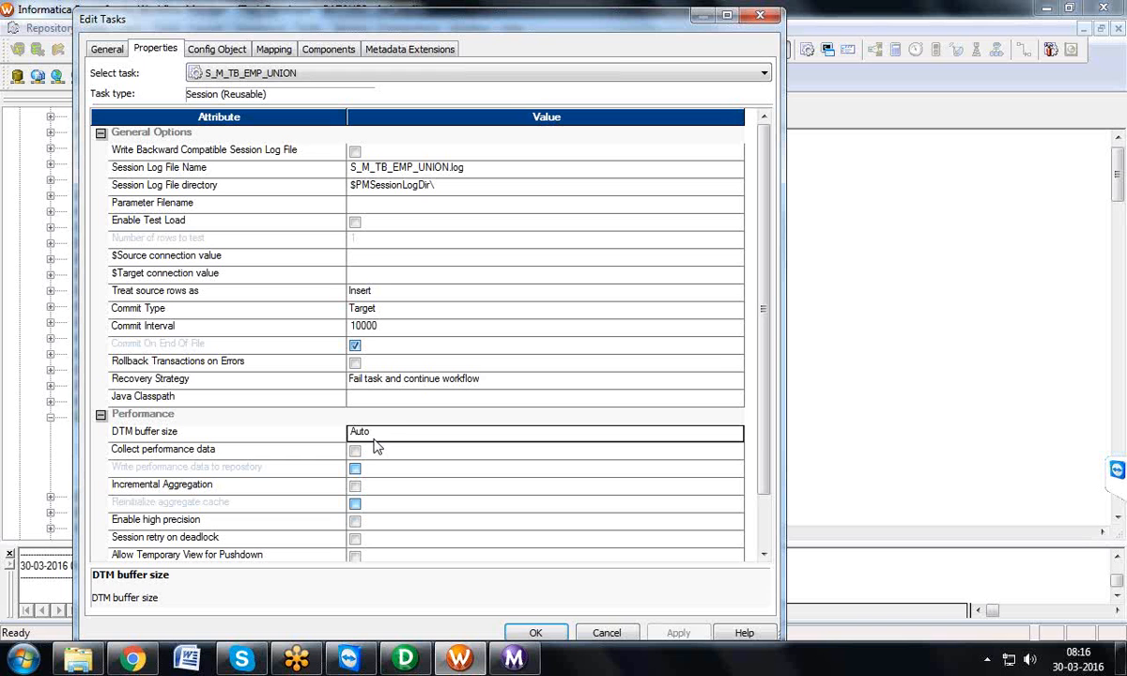
{"action": "left_click", "coordinate": [329, 315]}
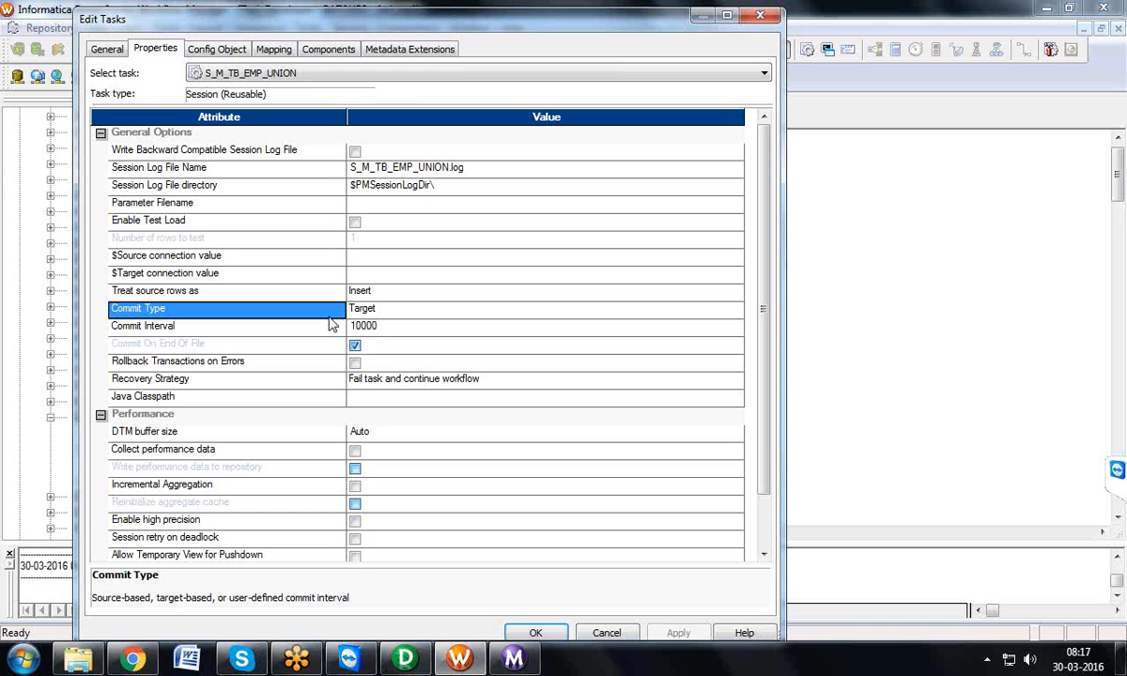
{"action": "left_click", "coordinate": [304, 436]}
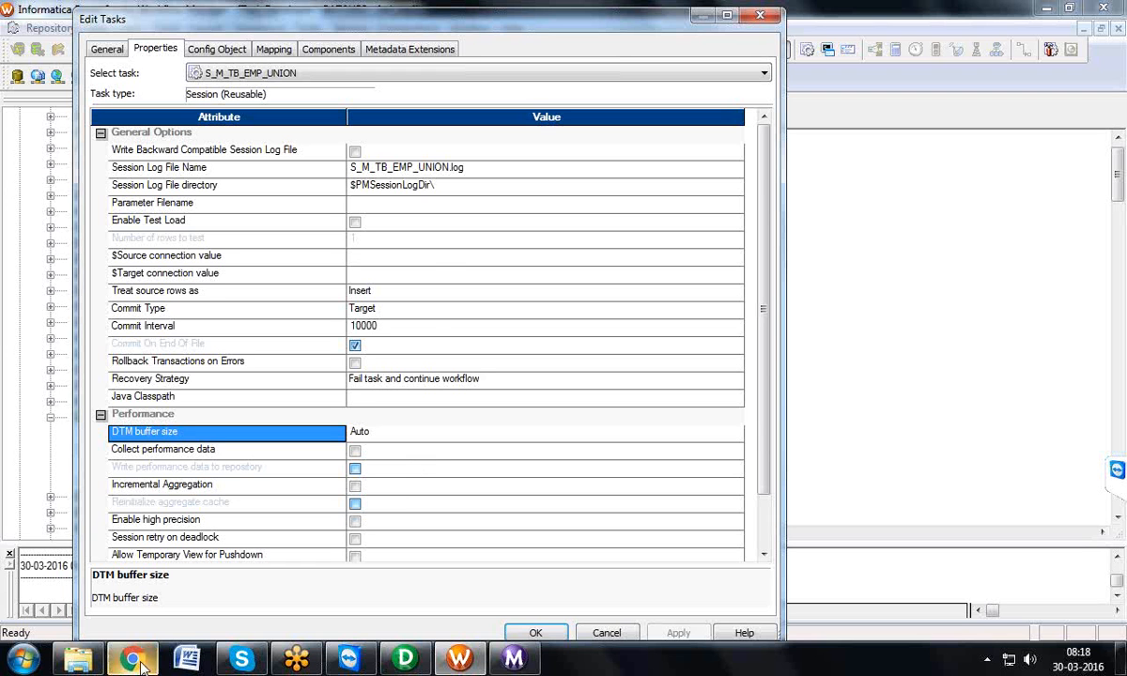
Step: Try the User Defined and Source commit types for session S_M_TB_EMP_UNION, and close its properties discarding the changes
{"action": "left_click", "coordinate": [433, 310]}
{"action": "left_click", "coordinate": [422, 353]}
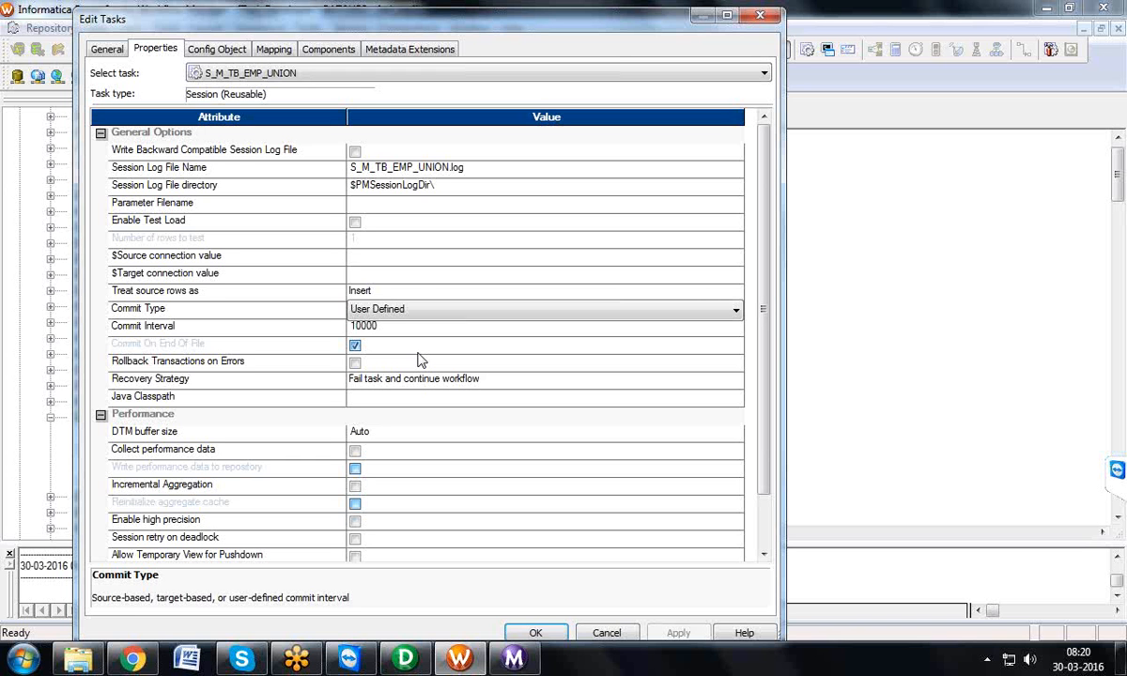
{"action": "left_click", "coordinate": [418, 309]}
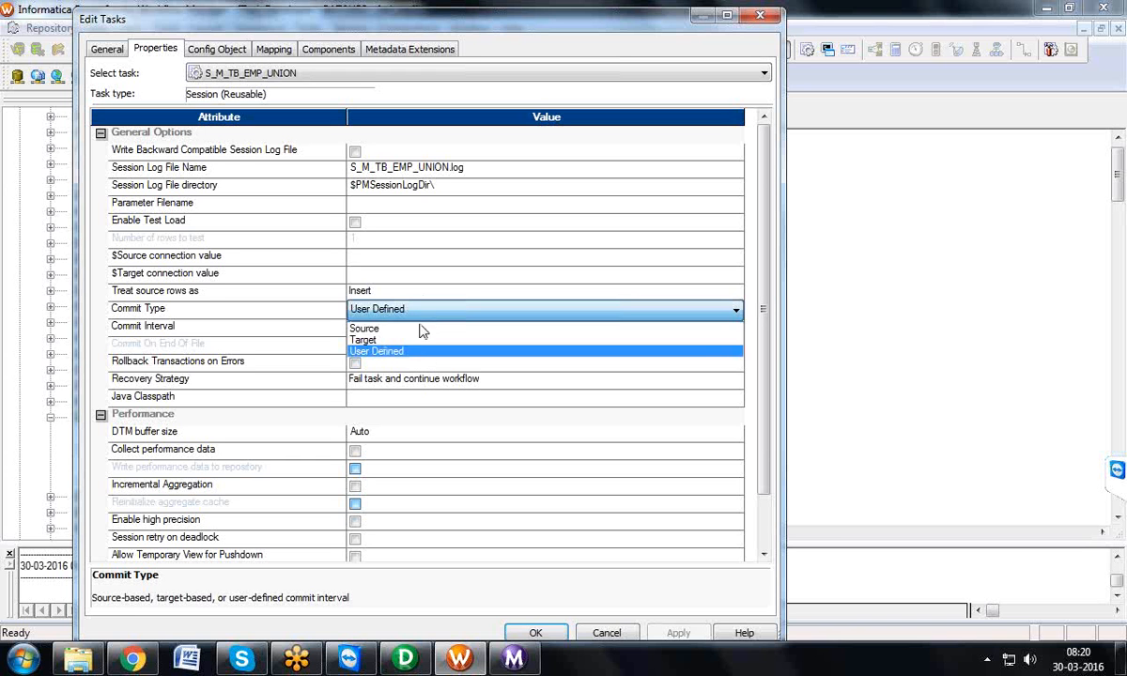
{"action": "left_click", "coordinate": [421, 330]}
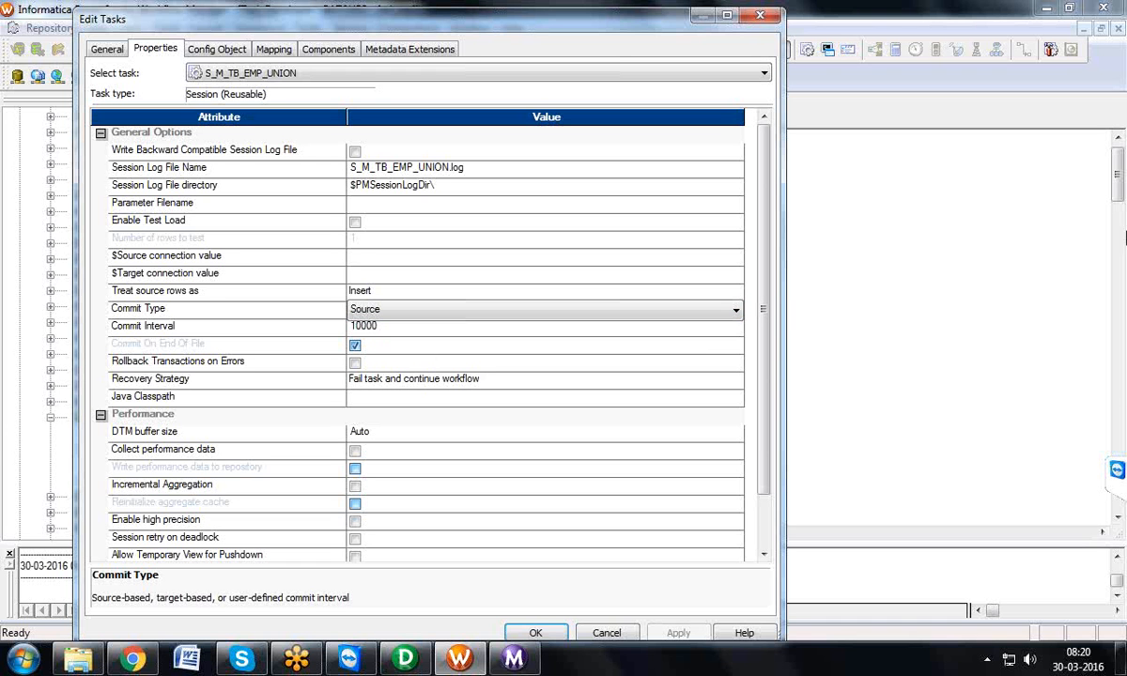
{"action": "left_click", "coordinate": [398, 315]}
{"action": "left_click", "coordinate": [393, 351]}
{"action": "left_click", "coordinate": [757, 18]}
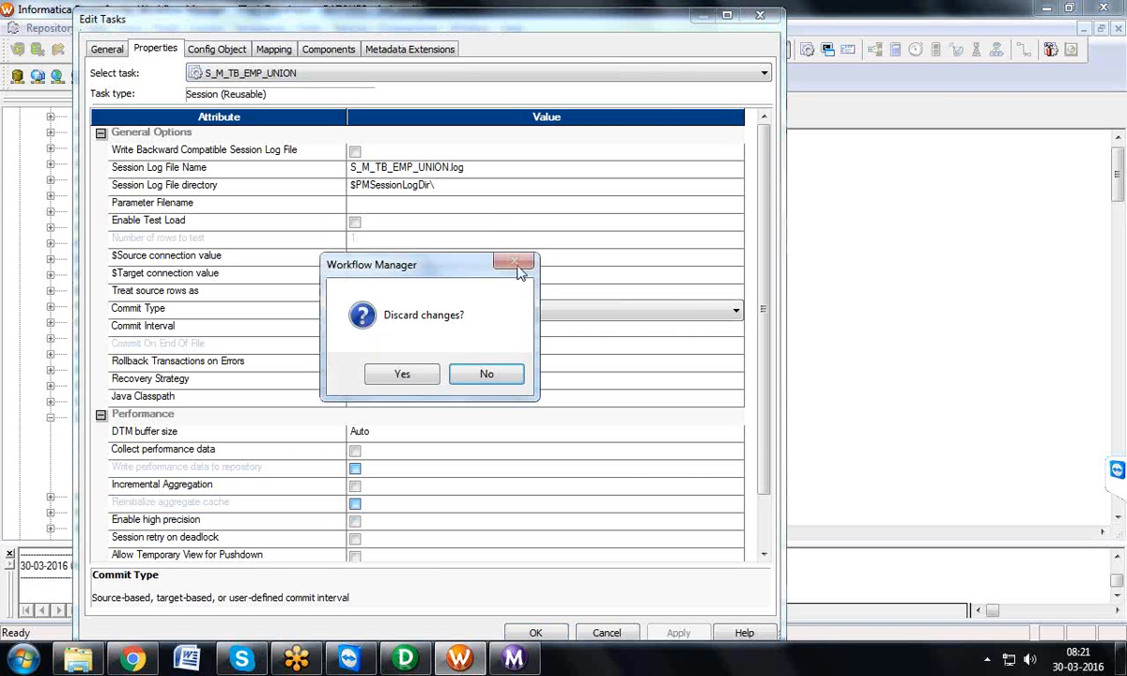
{"action": "left_click", "coordinate": [486, 374]}
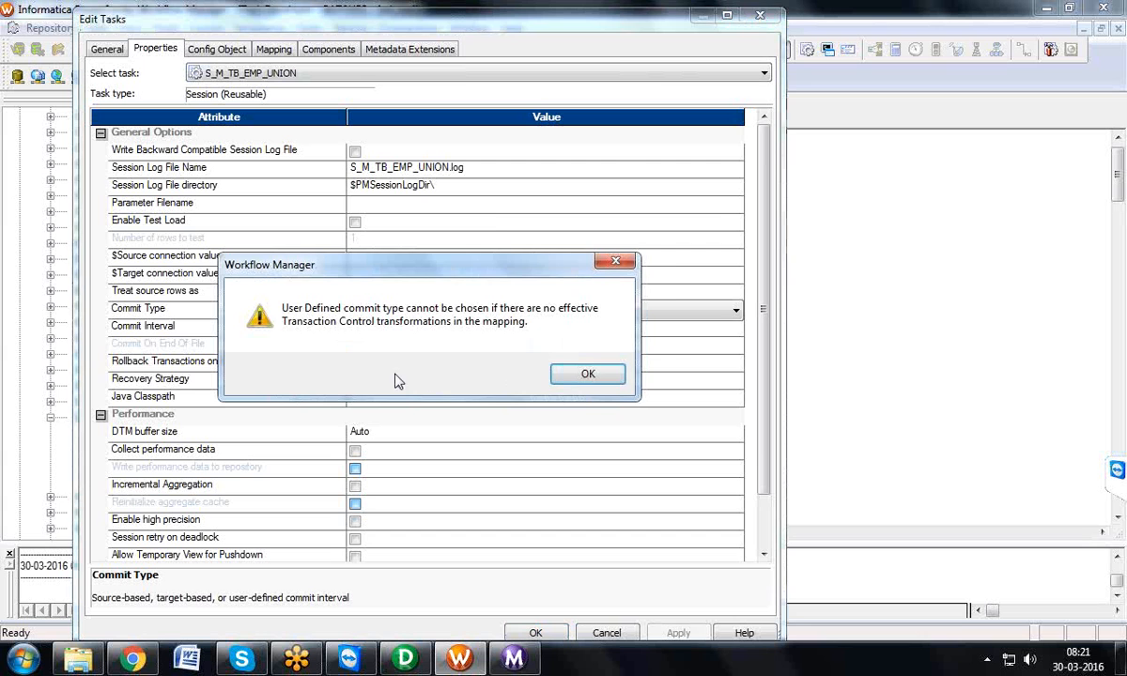
{"action": "left_click", "coordinate": [554, 373]}
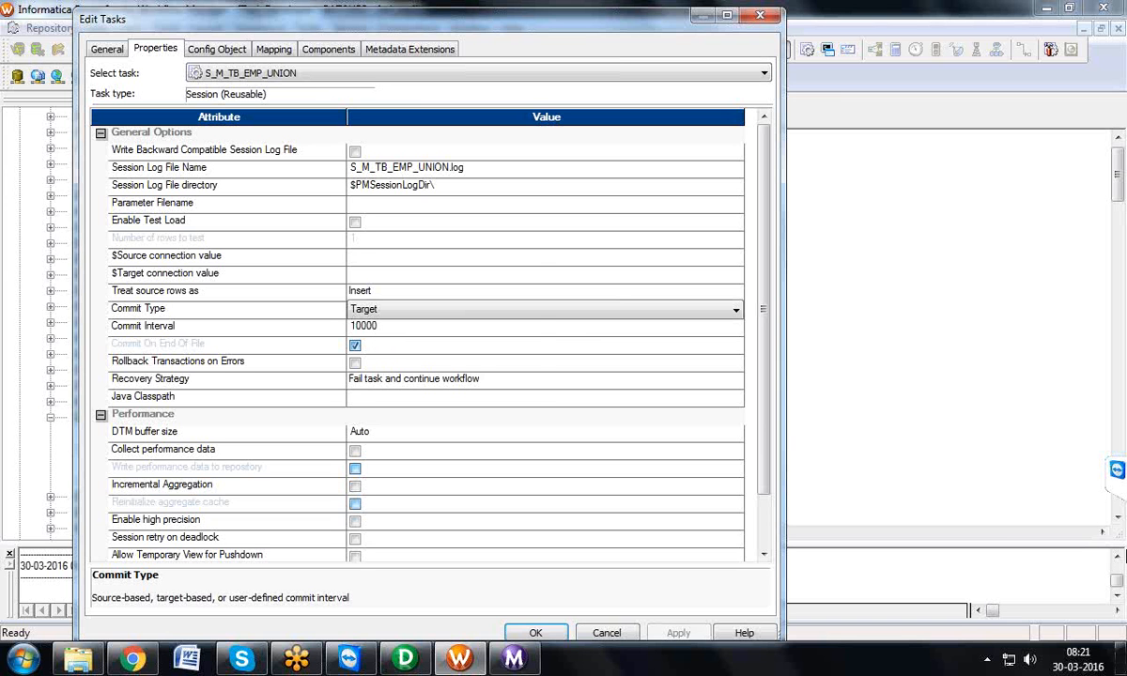
{"action": "left_click", "coordinate": [760, 15]}
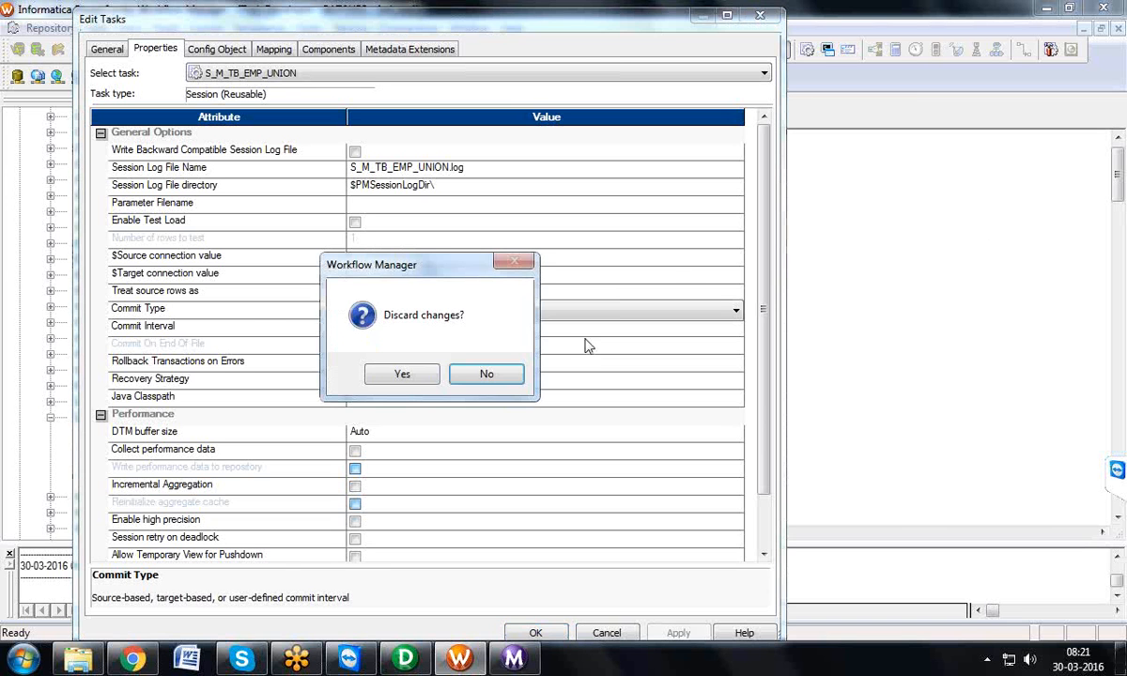
{"action": "left_click", "coordinate": [402, 374]}
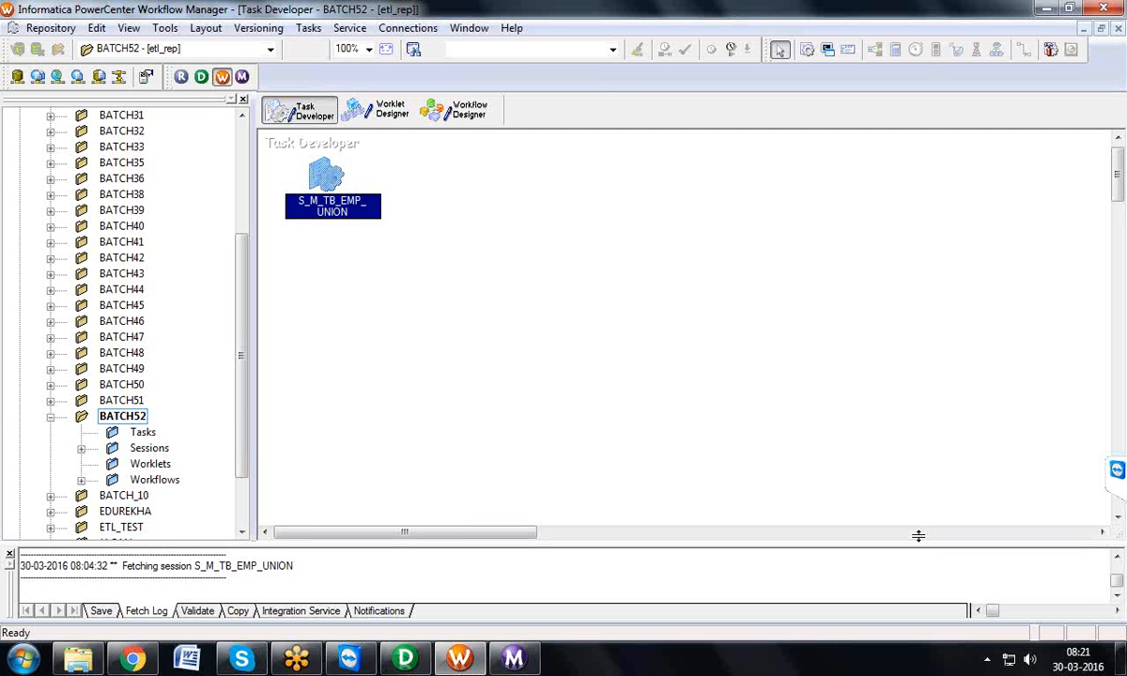
Step: Switch to PowerCenter Designer and arrange all objects of mapping M_TB_EMP_UNION as icons
{"action": "left_click", "coordinate": [392, 671]}
{"action": "right_click", "coordinate": [375, 543]}
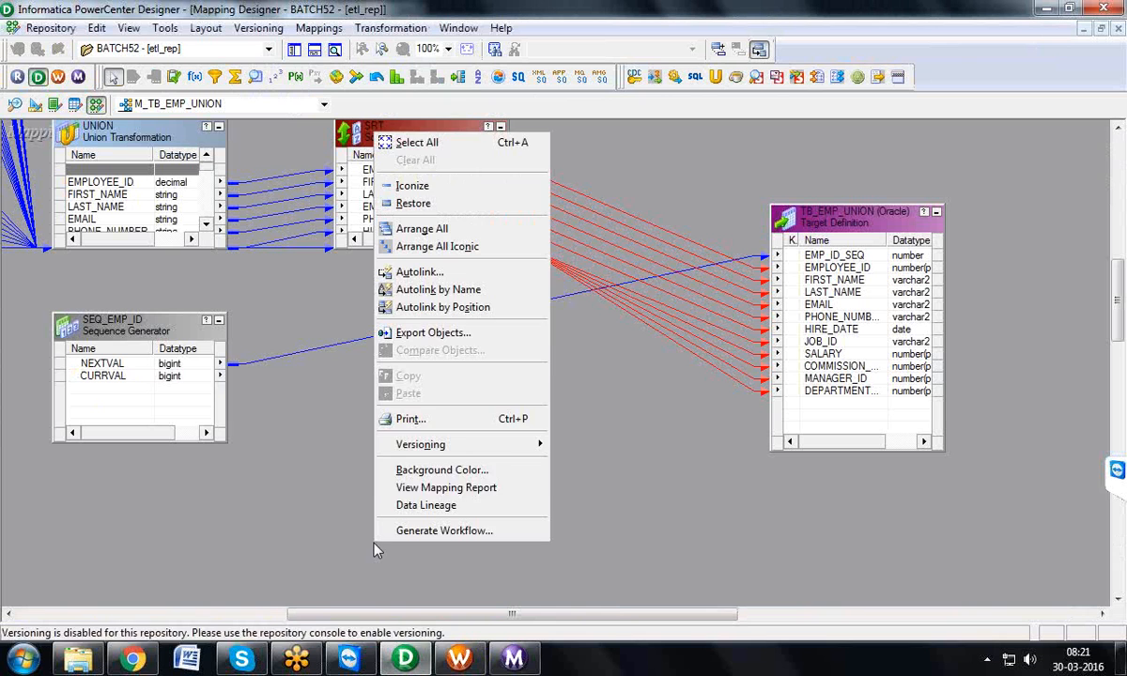
{"action": "left_click", "coordinate": [404, 247]}
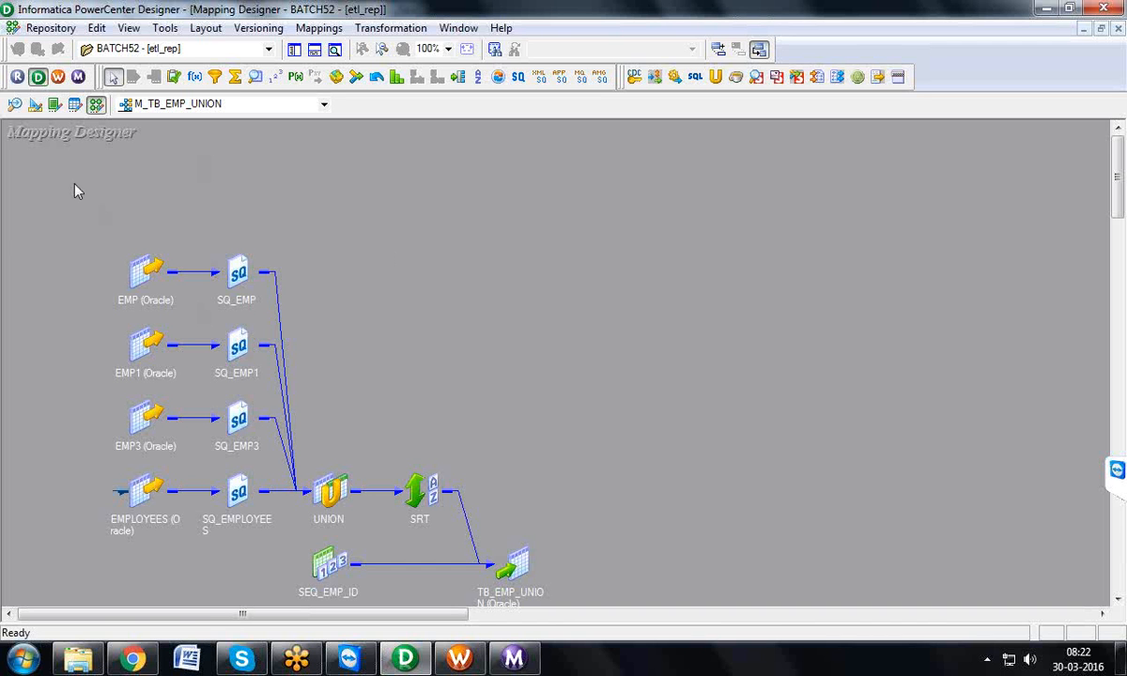
Step: Open the Target Designer and clear all objects from its workspace
{"action": "right_click", "coordinate": [617, 178]}
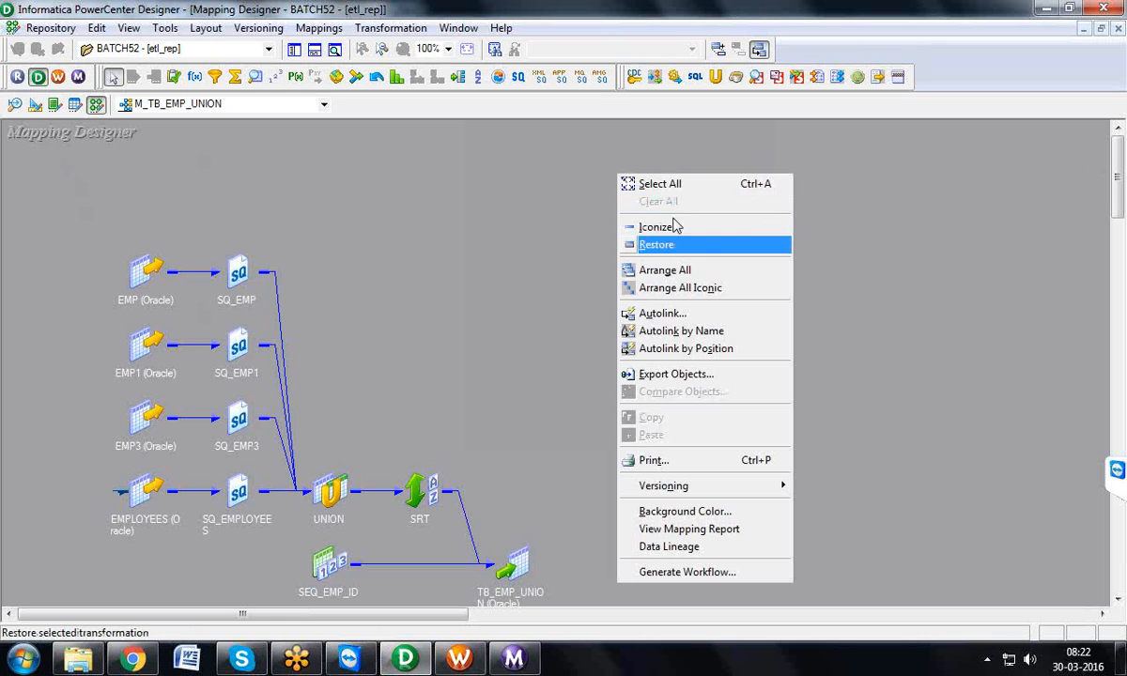
{"action": "left_click", "coordinate": [33, 106]}
{"action": "left_click", "coordinate": [34, 106]}
{"action": "right_click", "coordinate": [498, 242]}
{"action": "left_click", "coordinate": [522, 263]}
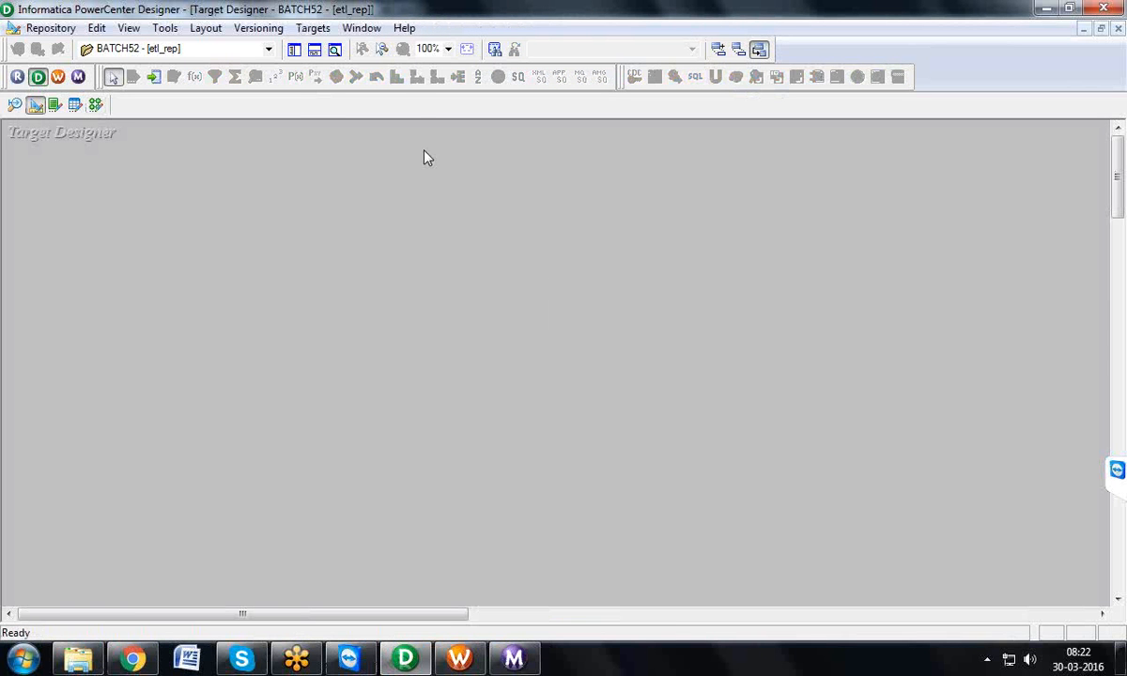
Step: Show the repository navigator and create a target definition from the EMP source under HR_BATCH52 in folder BATCH52
{"action": "left_click", "coordinate": [293, 49]}
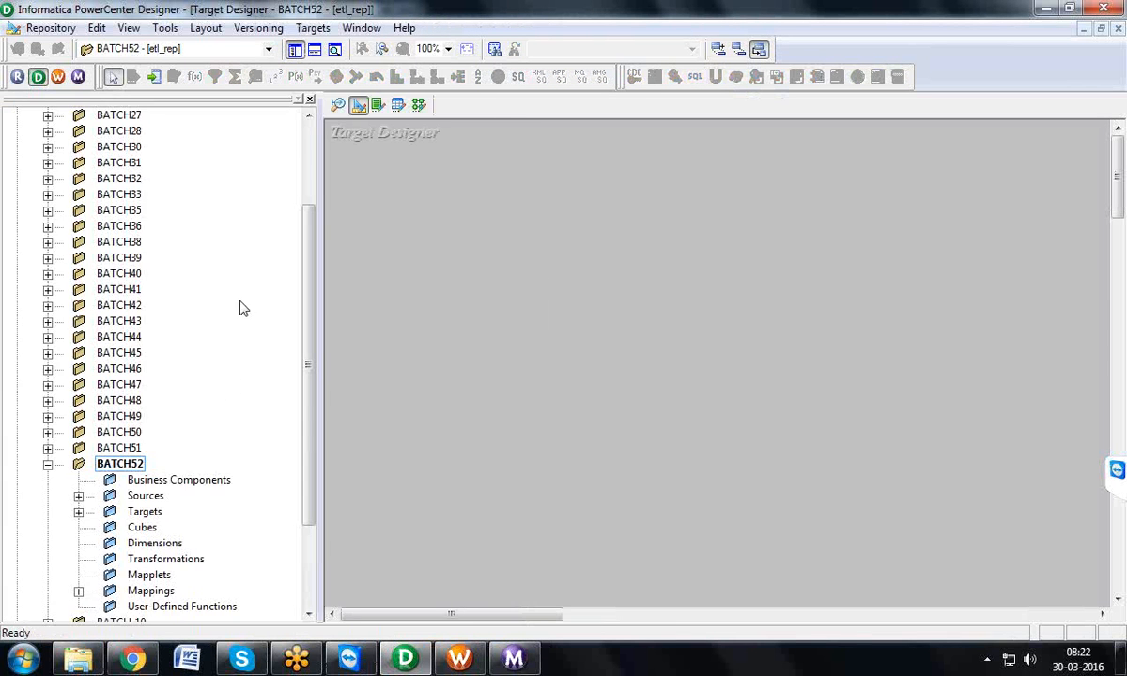
{"action": "left_click_drag", "start_coordinate": [306, 365], "coordinate": [307, 444]}
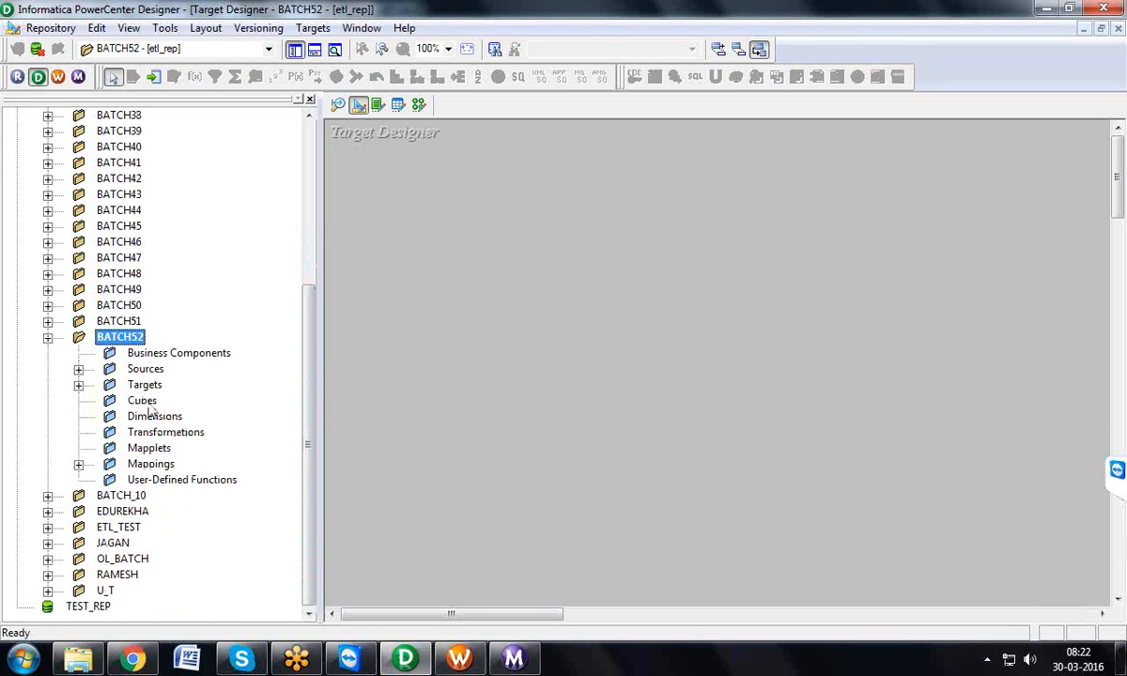
{"action": "left_click", "coordinate": [79, 369]}
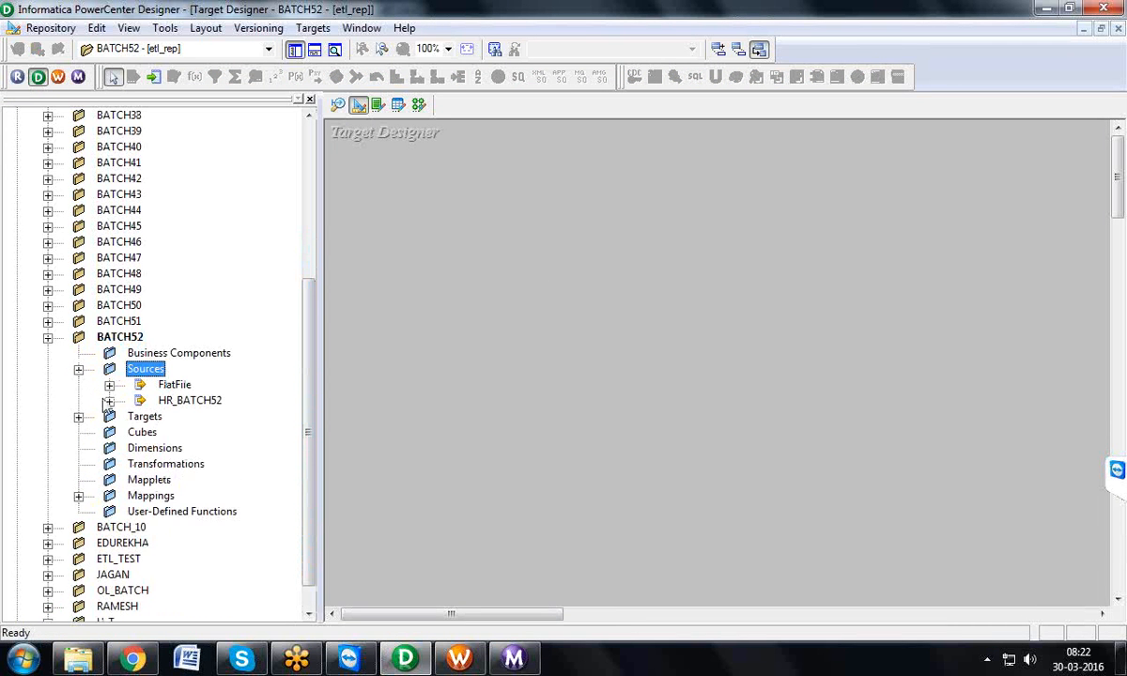
{"action": "left_click", "coordinate": [109, 401]}
{"action": "left_click_drag", "start_coordinate": [197, 416], "coordinate": [400, 267]}
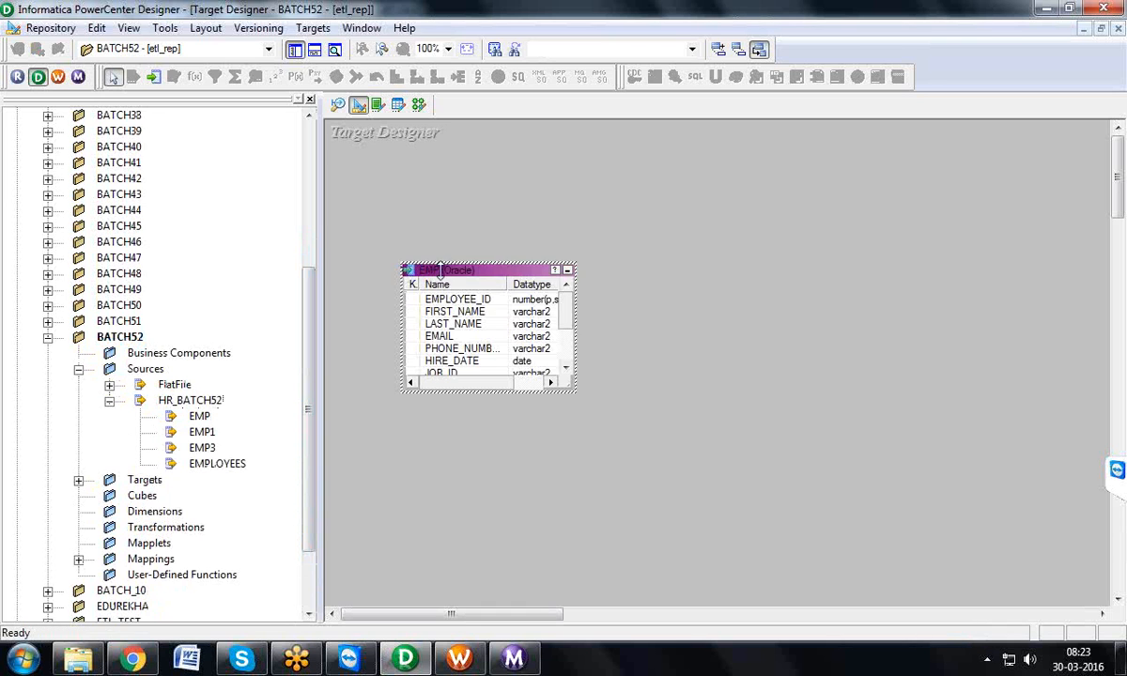
Step: Rename the EMP target table as TB_EMP_TC
{"action": "double_click", "coordinate": [440, 270]}
{"action": "left_click", "coordinate": [677, 77]}
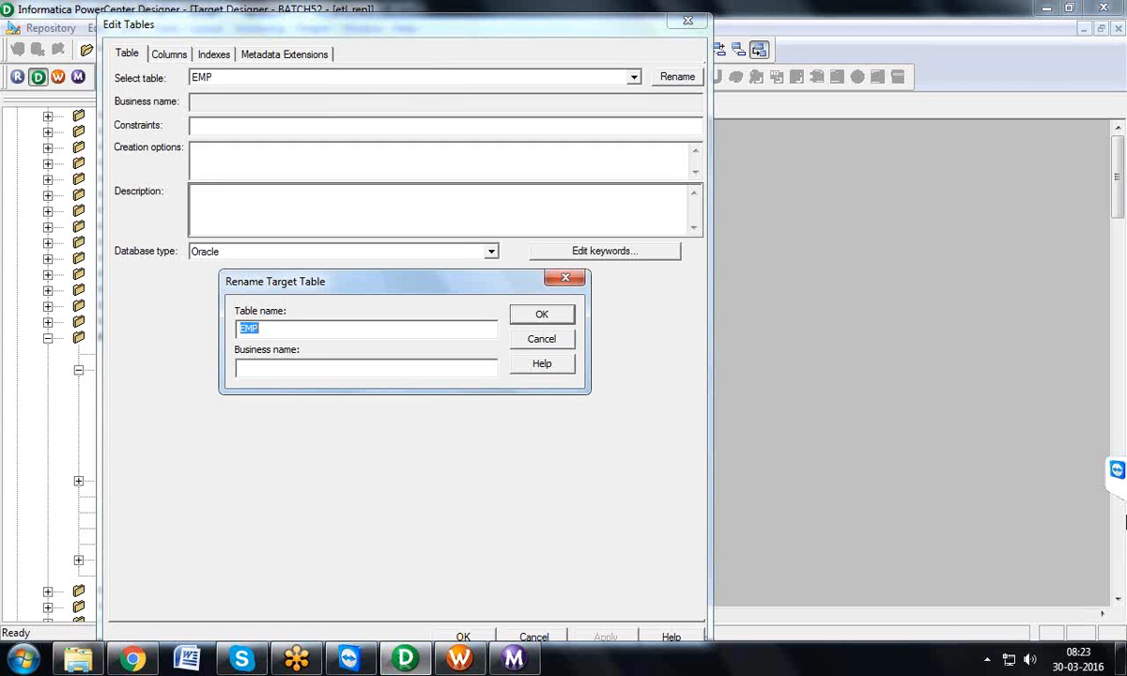
{"action": "type", "text": "TB"}
{"action": "type", "text": "_E"}
{"action": "type", "text": "MP"}
{"action": "type", "text": "I_TC"}
{"action": "left_click", "coordinate": [545, 317]}
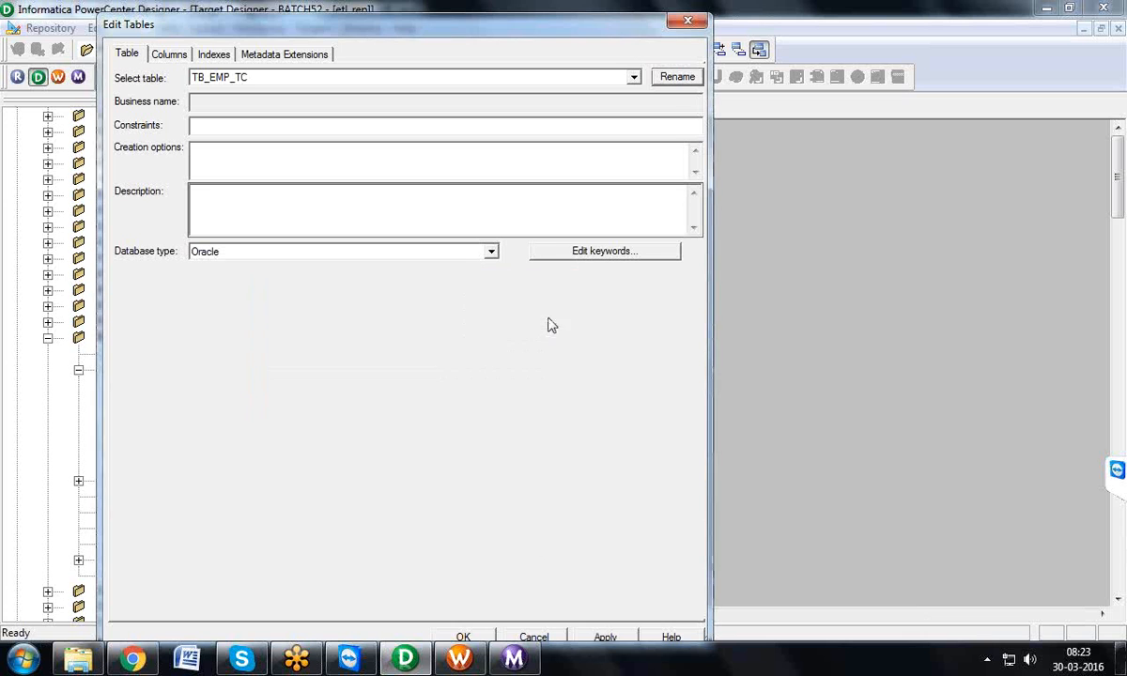
{"action": "left_click", "coordinate": [460, 601]}
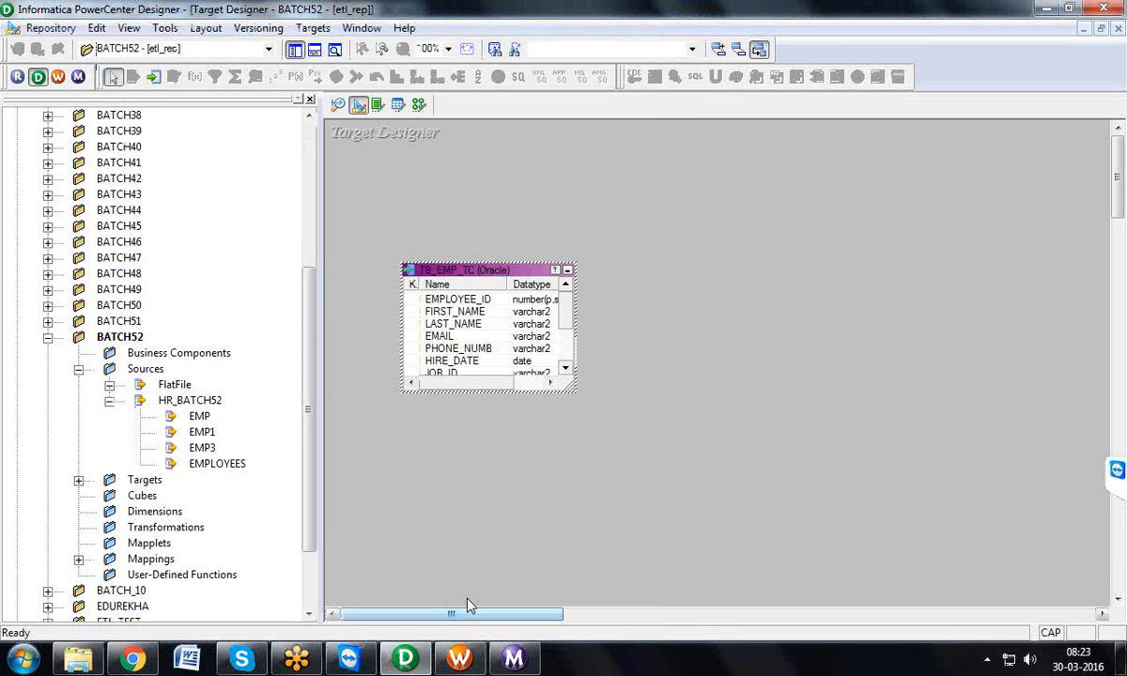
Step: Start generating and executing the target tables' SQL, choosing BATTCH52_T (Oracle in XE) as the ODBC data source
{"action": "left_click", "coordinate": [313, 29]}
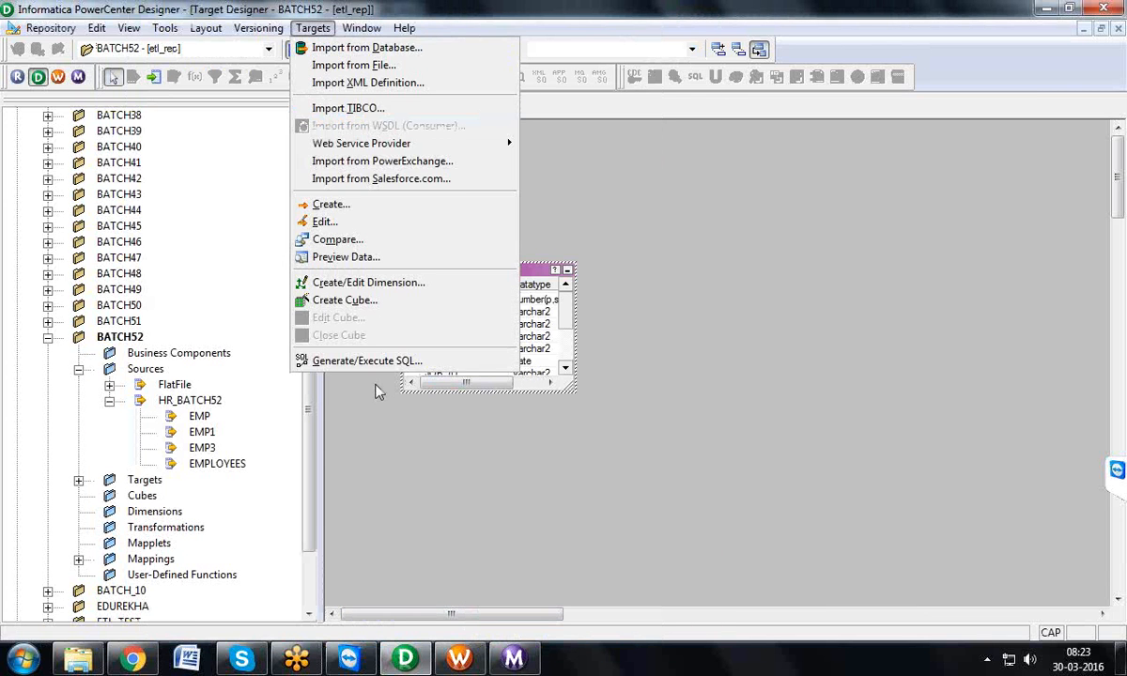
{"action": "left_click", "coordinate": [355, 361]}
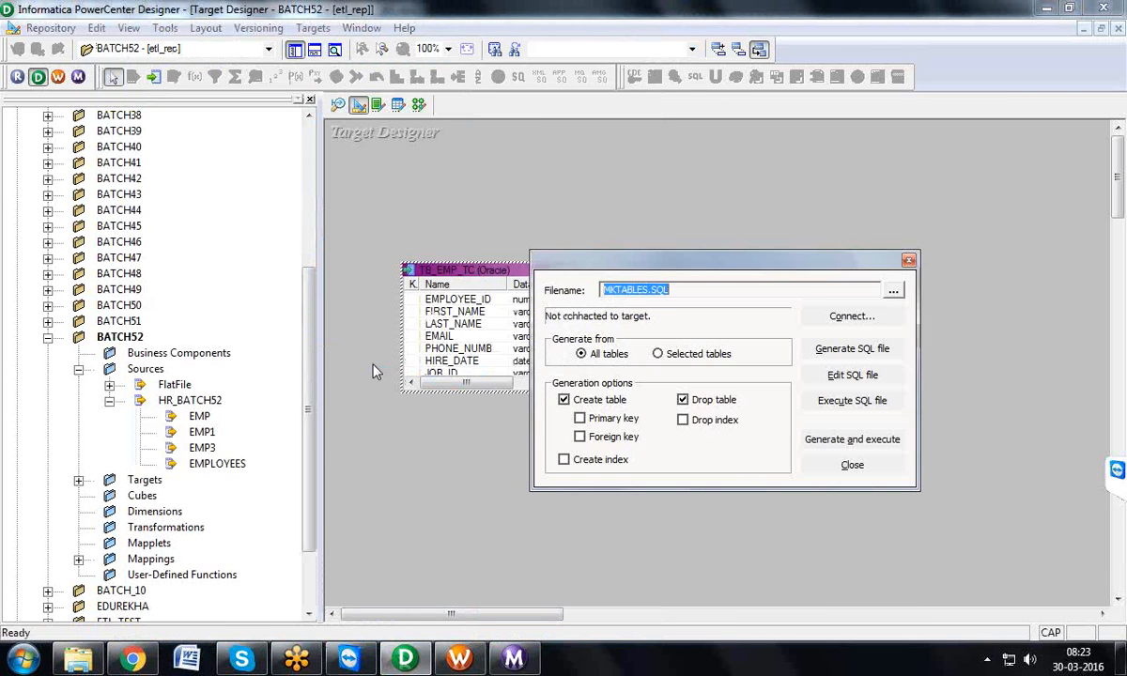
{"action": "left_click", "coordinate": [852, 440]}
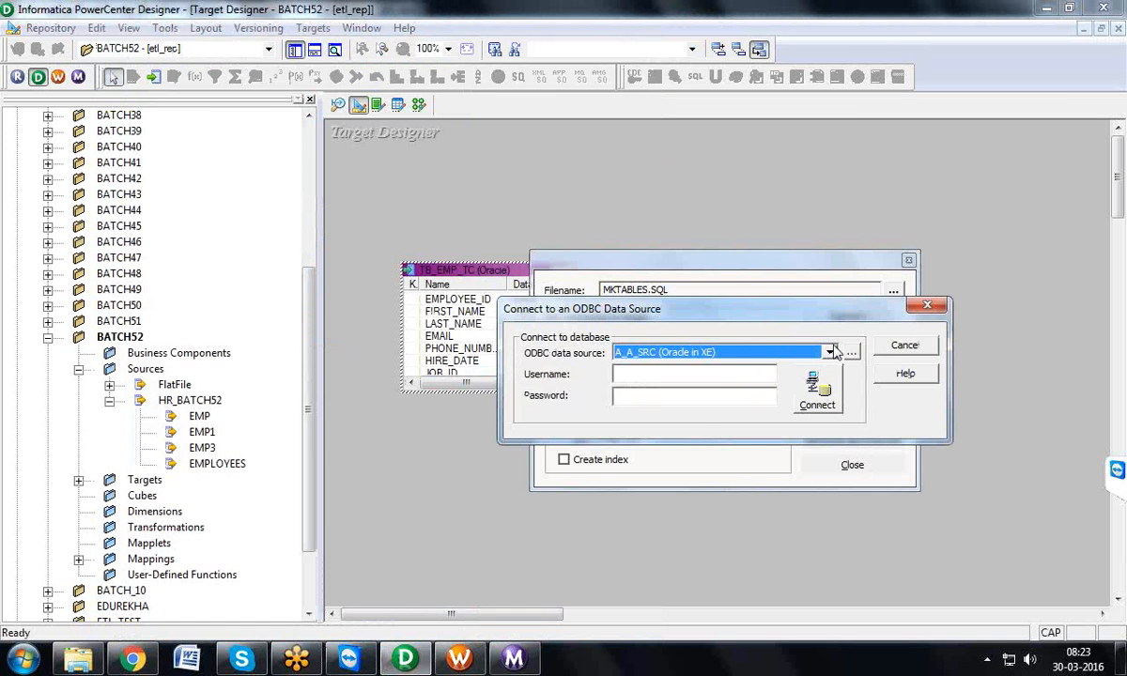
{"action": "left_click", "coordinate": [831, 353]}
{"action": "left_click_drag", "start_coordinate": [831, 376], "coordinate": [833, 412]}
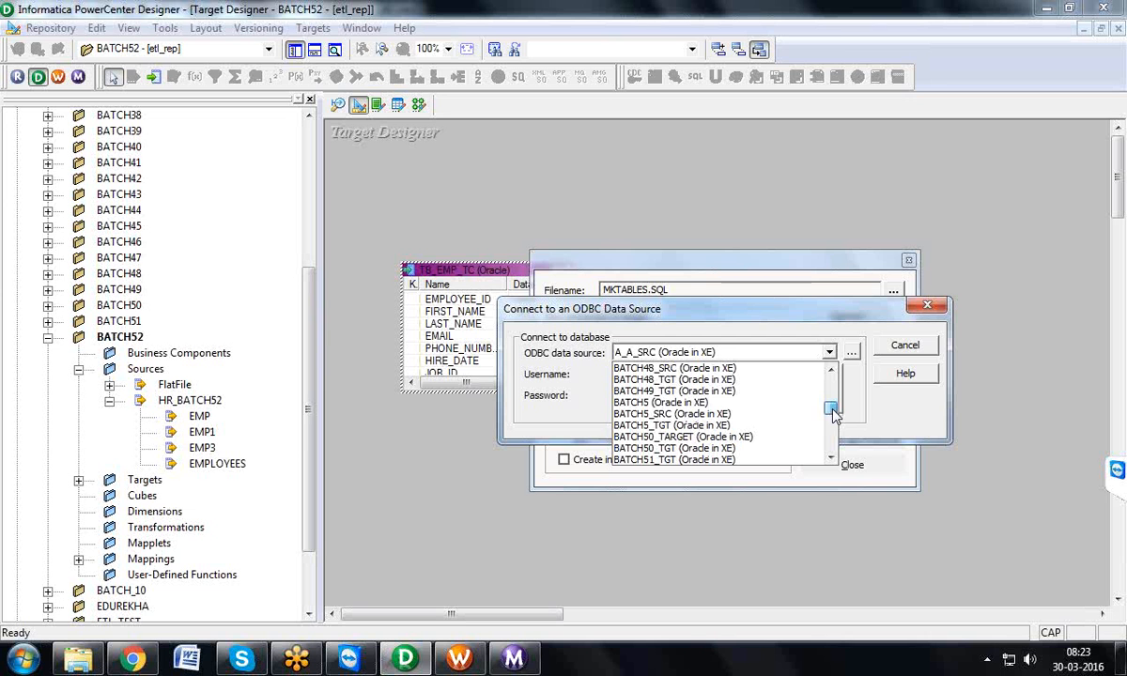
{"action": "left_click", "coordinate": [830, 459]}
{"action": "left_click", "coordinate": [830, 459]}
{"action": "left_click", "coordinate": [830, 460]}
{"action": "left_click", "coordinate": [830, 460]}
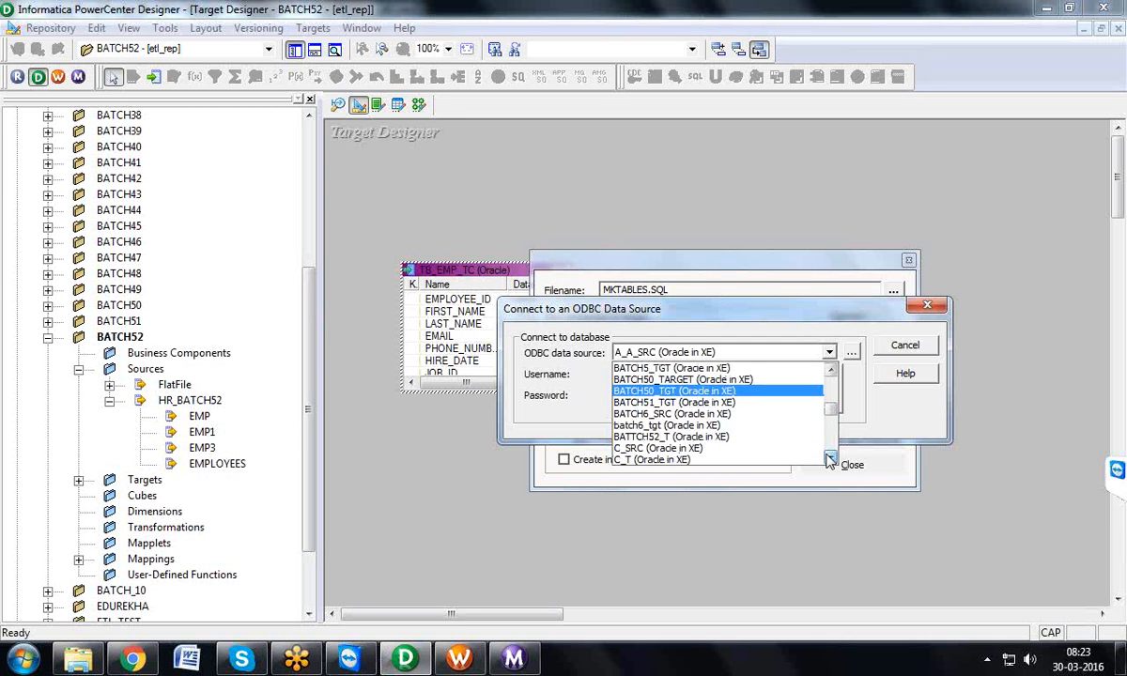
{"action": "left_click", "coordinate": [830, 459]}
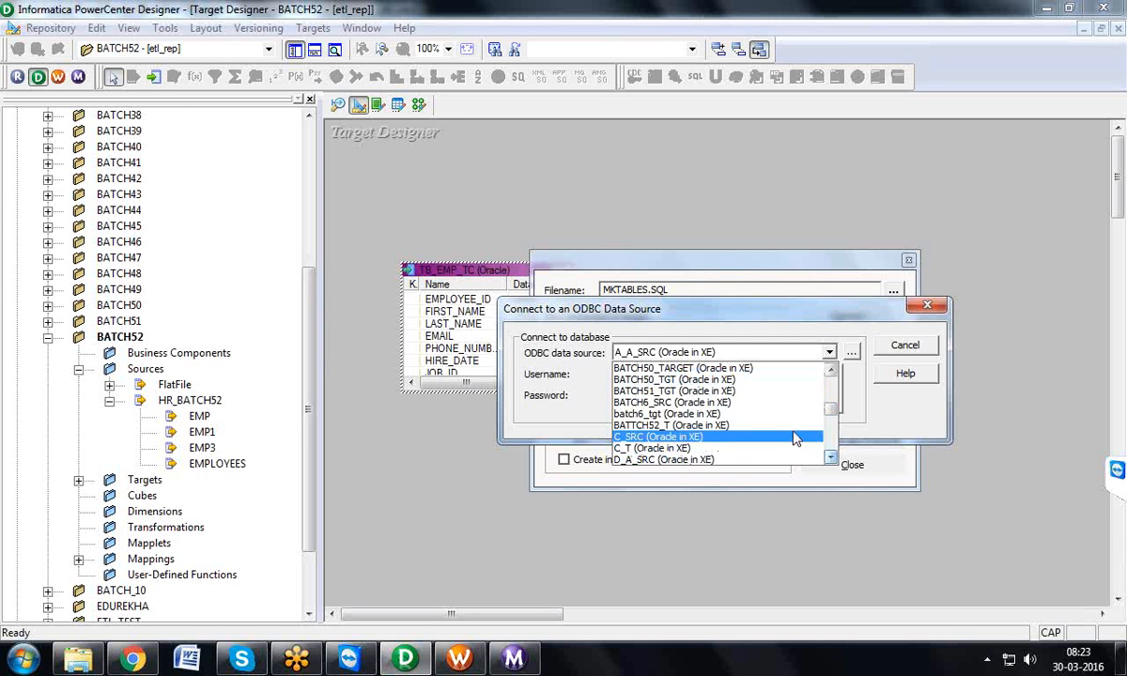
{"action": "left_click", "coordinate": [768, 425]}
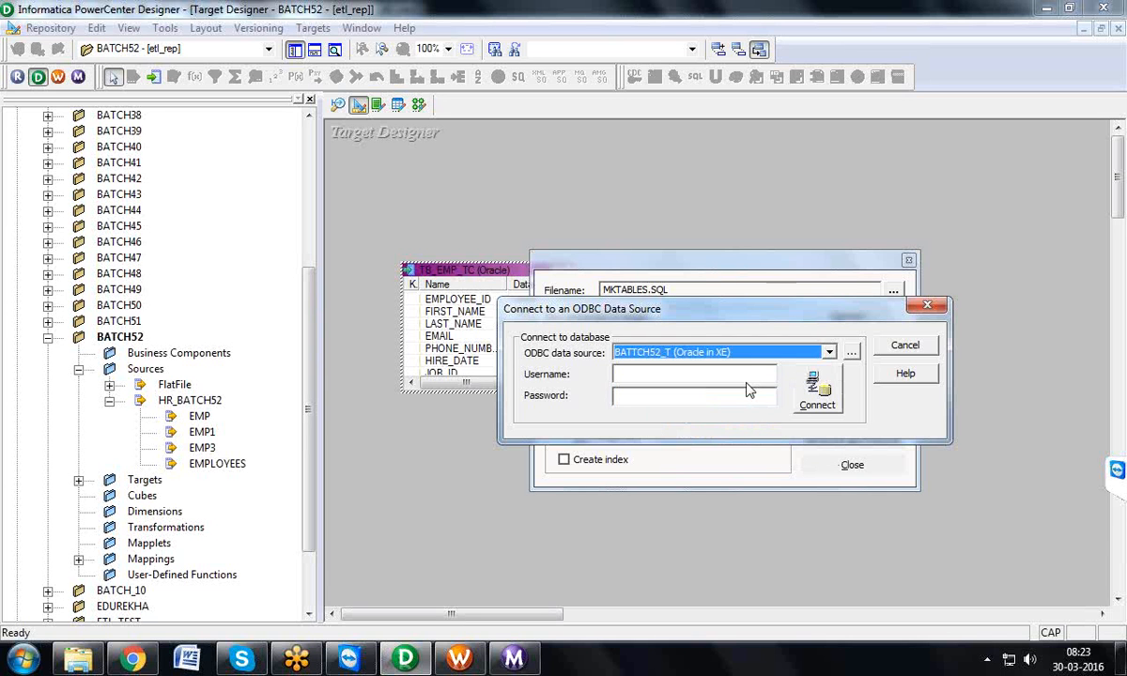
Step: Connect to the target database as BATCH52_T with the account password and execute the table creation SQL
{"action": "left_click", "coordinate": [695, 374]}
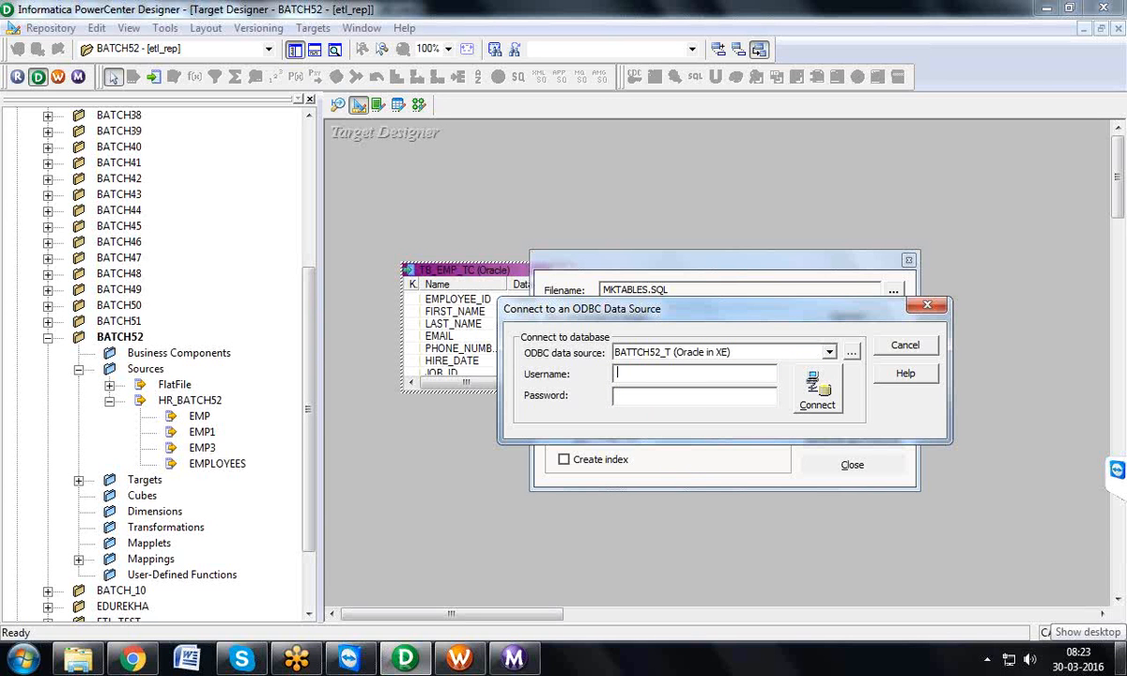
{"action": "type", "text": "BATCH52_T"}
{"action": "key", "text": "Tab"}
{"action": "key", "text": "Caps_Lock"}
{"action": "type", "text": "******"}
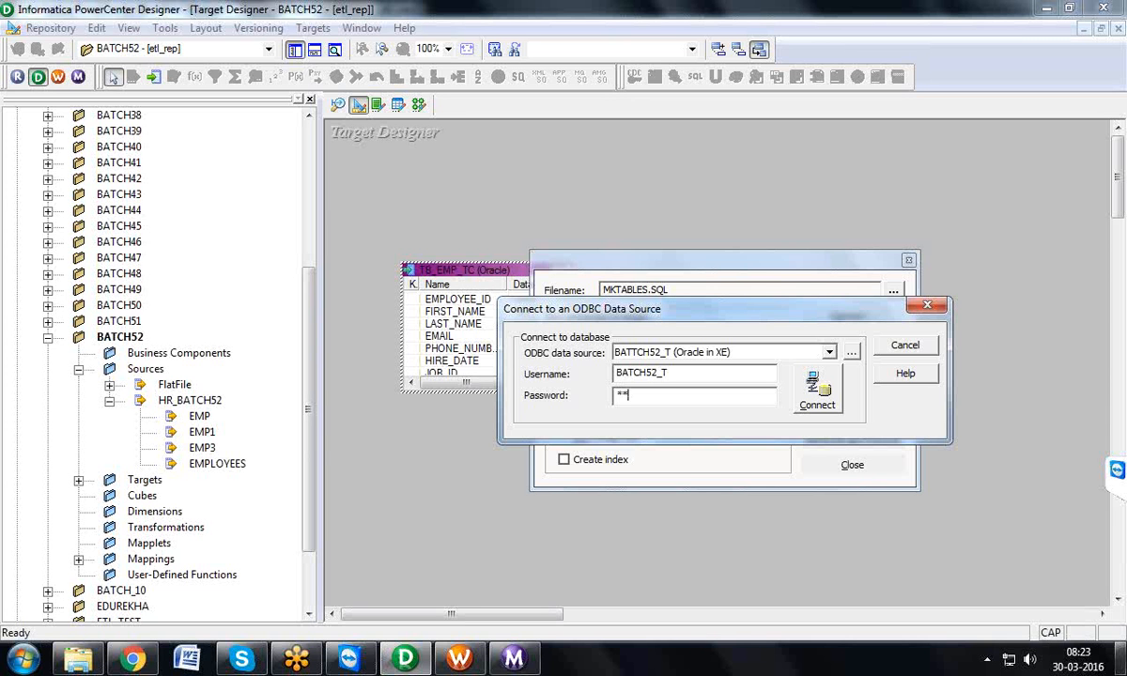
{"action": "type", "text": "***"}
{"action": "left_click", "coordinate": [810, 410]}
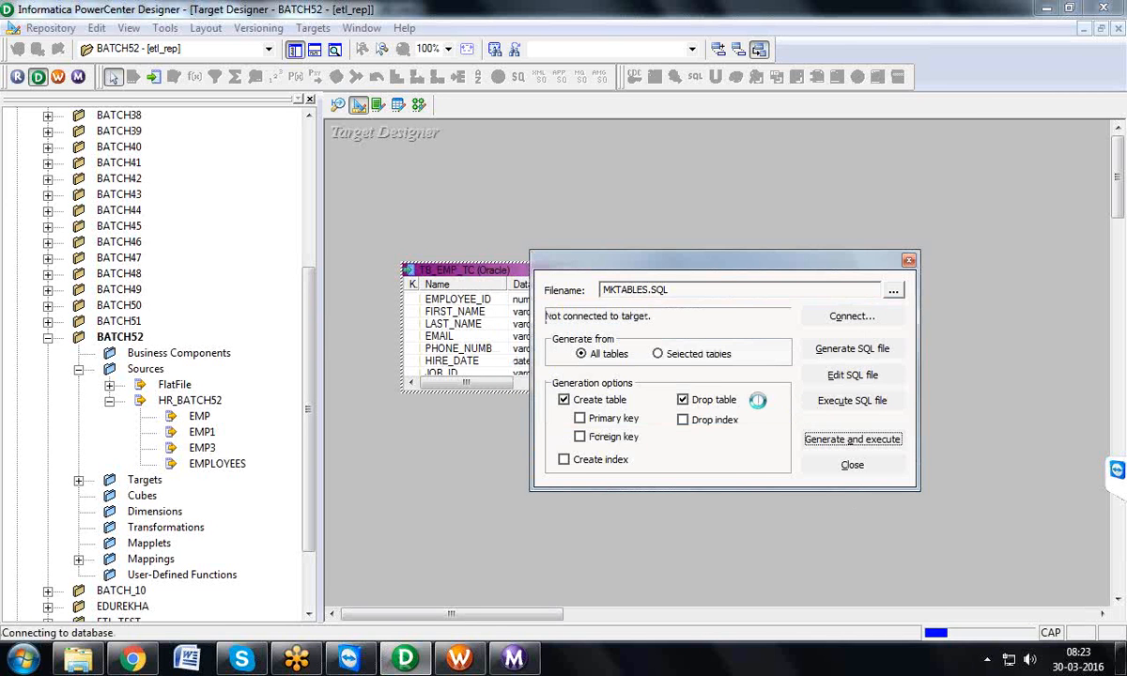
{"action": "left_click", "coordinate": [759, 421]}
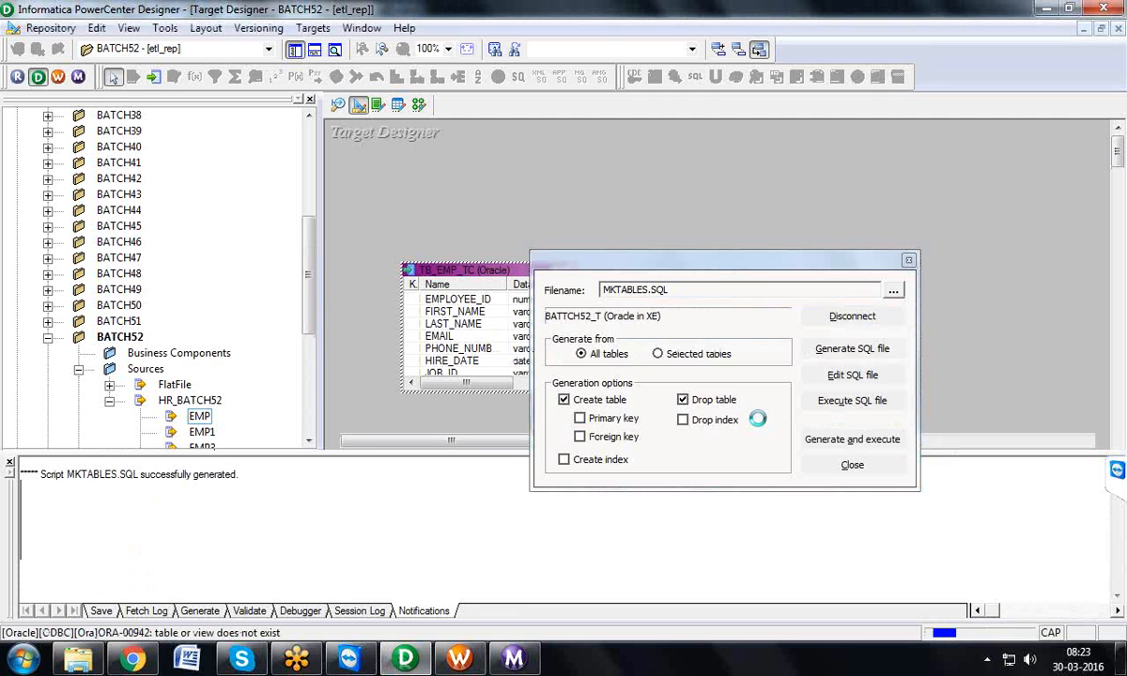
Step: Close the SQL generation dialog and save the new TB_EMP_TC target definition to the repository
{"action": "left_click", "coordinate": [852, 465]}
{"action": "scroll", "coordinate": [1043, 526], "scroll_direction": "up", "scroll_amount": 2}
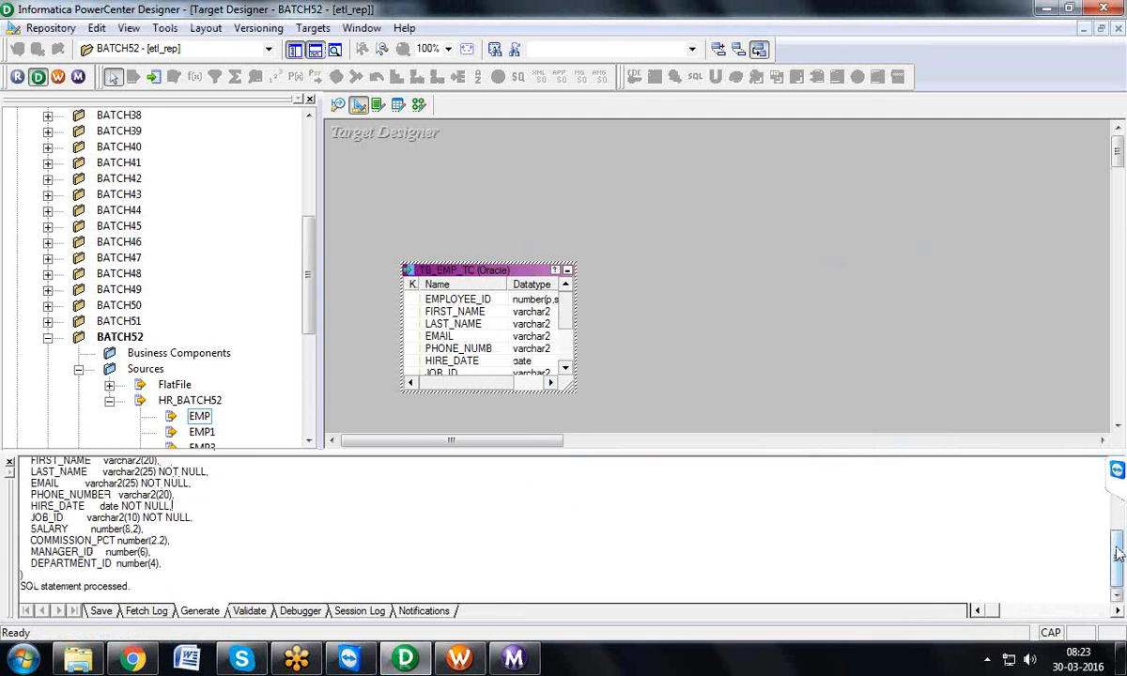
{"action": "scroll", "coordinate": [1118, 545], "scroll_direction": "down", "scroll_amount": 2}
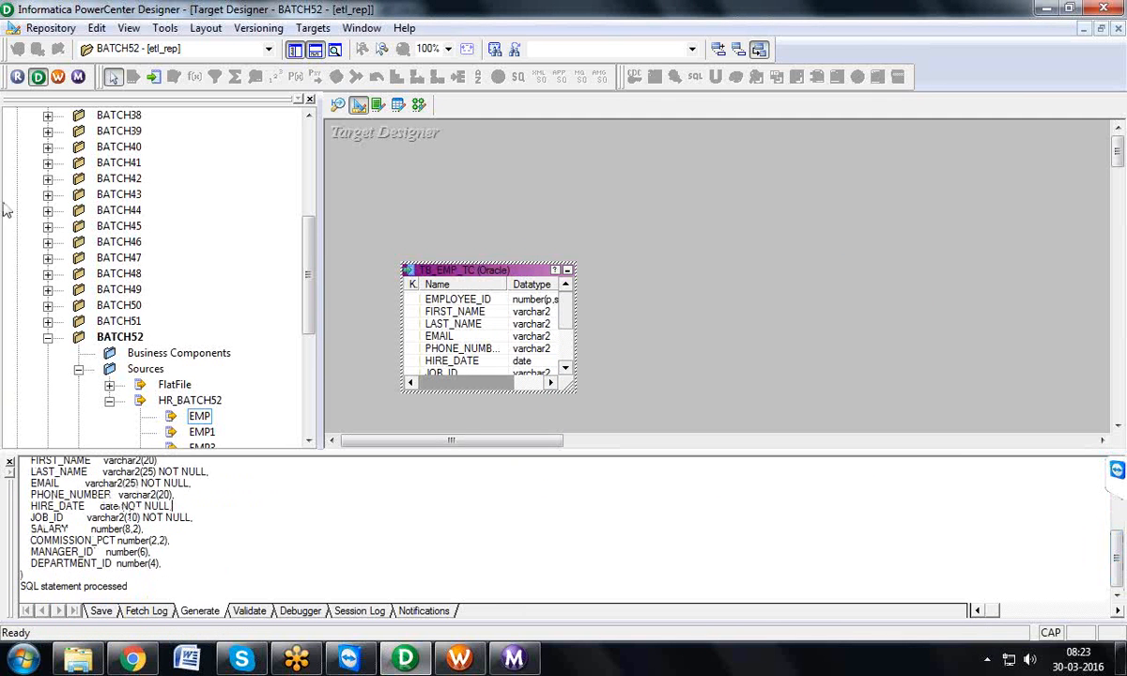
{"action": "left_click", "coordinate": [51, 28]}
{"action": "left_click", "coordinate": [53, 263]}
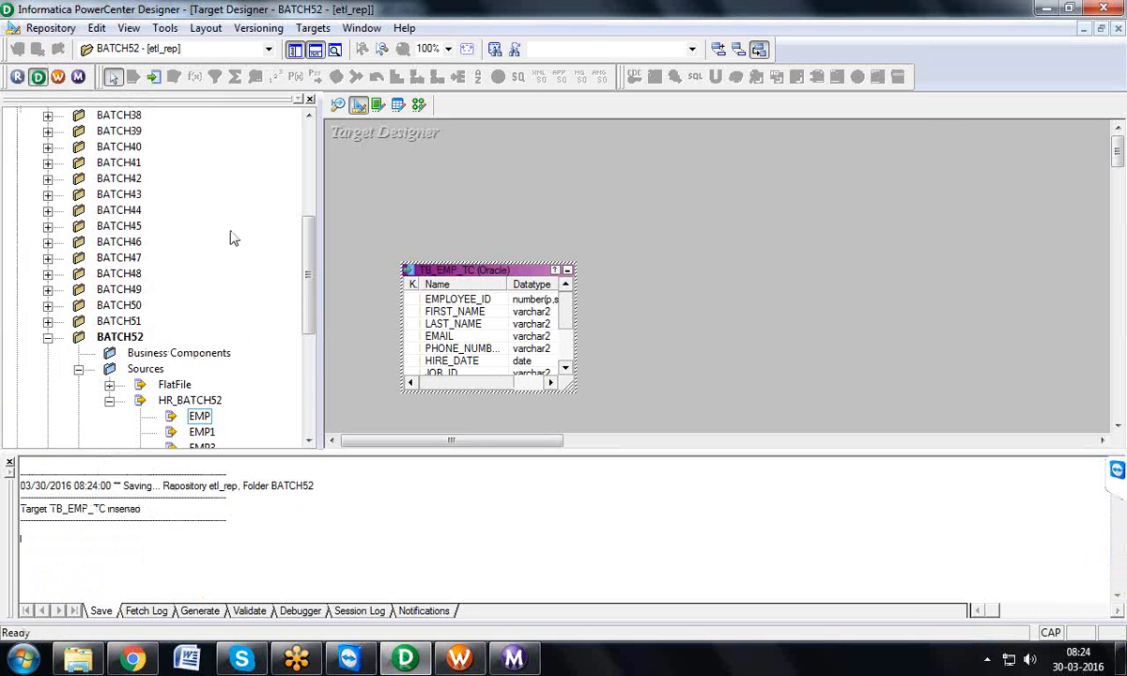
Step: Open the Mapping Designer and create a new mapping named M_TB_EMP_TC
{"action": "left_click", "coordinate": [418, 105]}
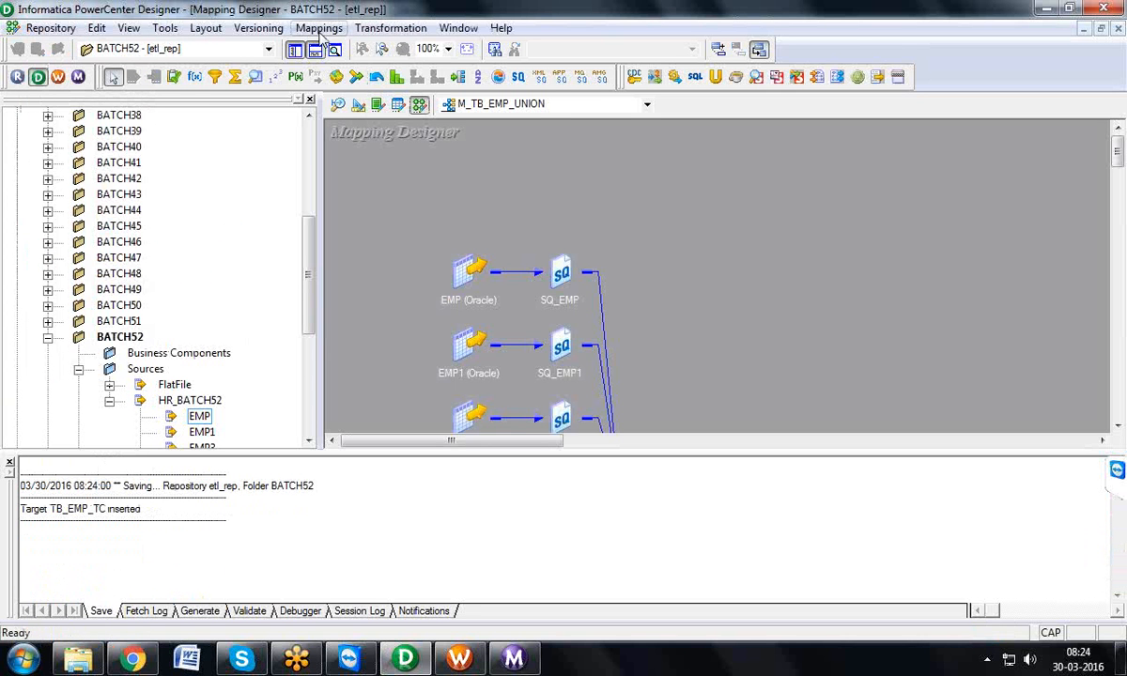
{"action": "left_click", "coordinate": [320, 28]}
{"action": "left_click", "coordinate": [340, 46]}
{"action": "type", "text": "M"}
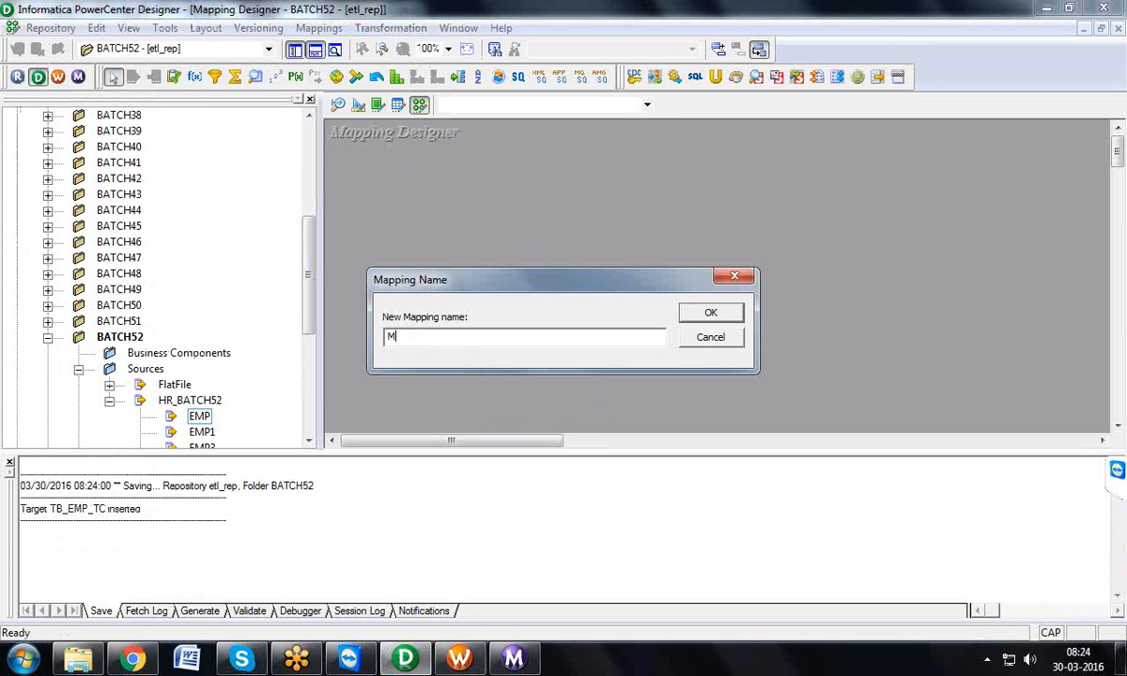
{"action": "type", "text": "_TB_EMP_TC"}
{"action": "left_click", "coordinate": [711, 313]}
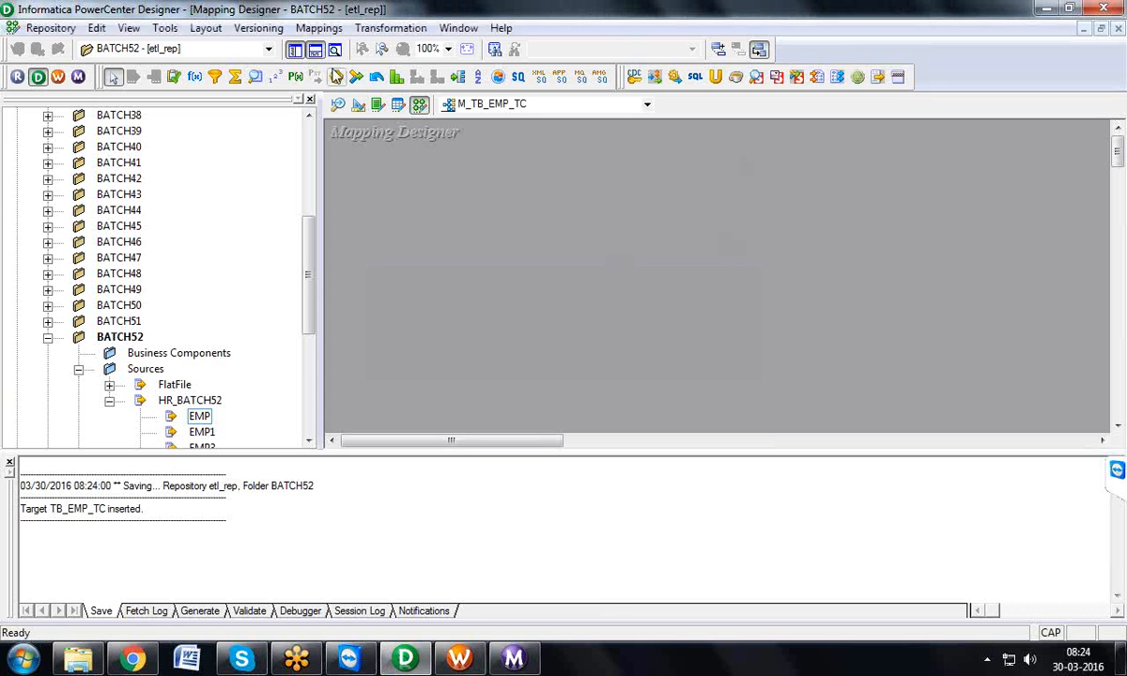
Step: Hide the output window and add the EMP source and the TB_EMP_TC target to the mapping
{"action": "left_click", "coordinate": [317, 51]}
{"action": "left_click_drag", "start_coordinate": [206, 416], "coordinate": [373, 249]}
{"action": "double_click", "coordinate": [93, 480]}
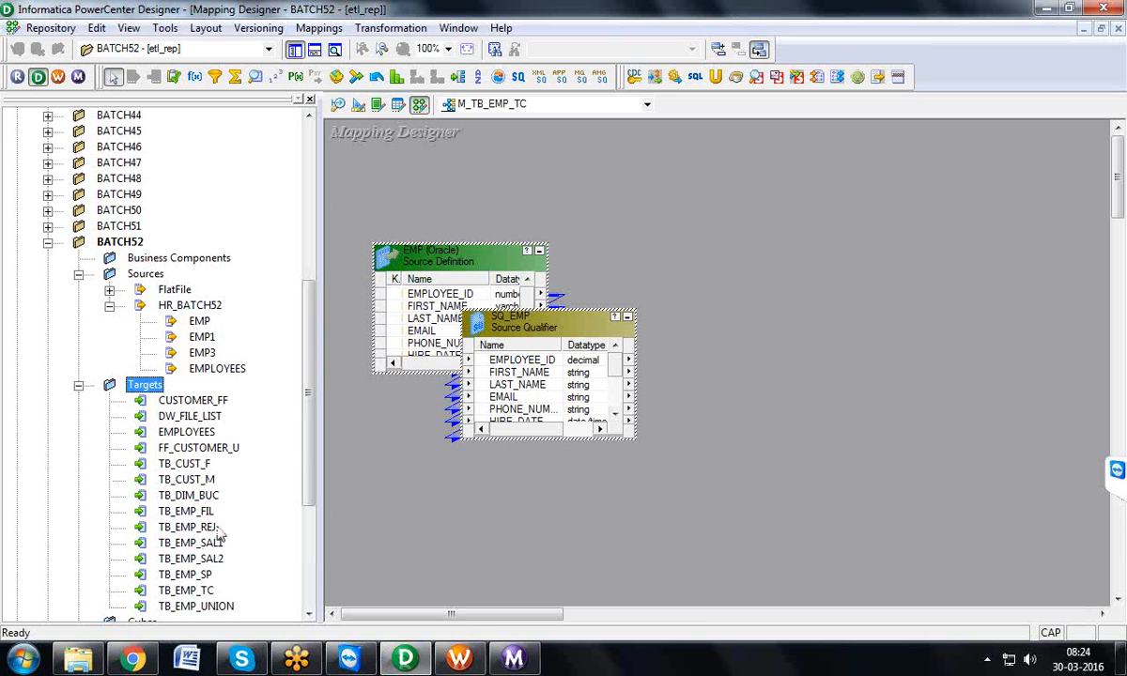
{"action": "left_click_drag", "start_coordinate": [309, 448], "coordinate": [309, 477]}
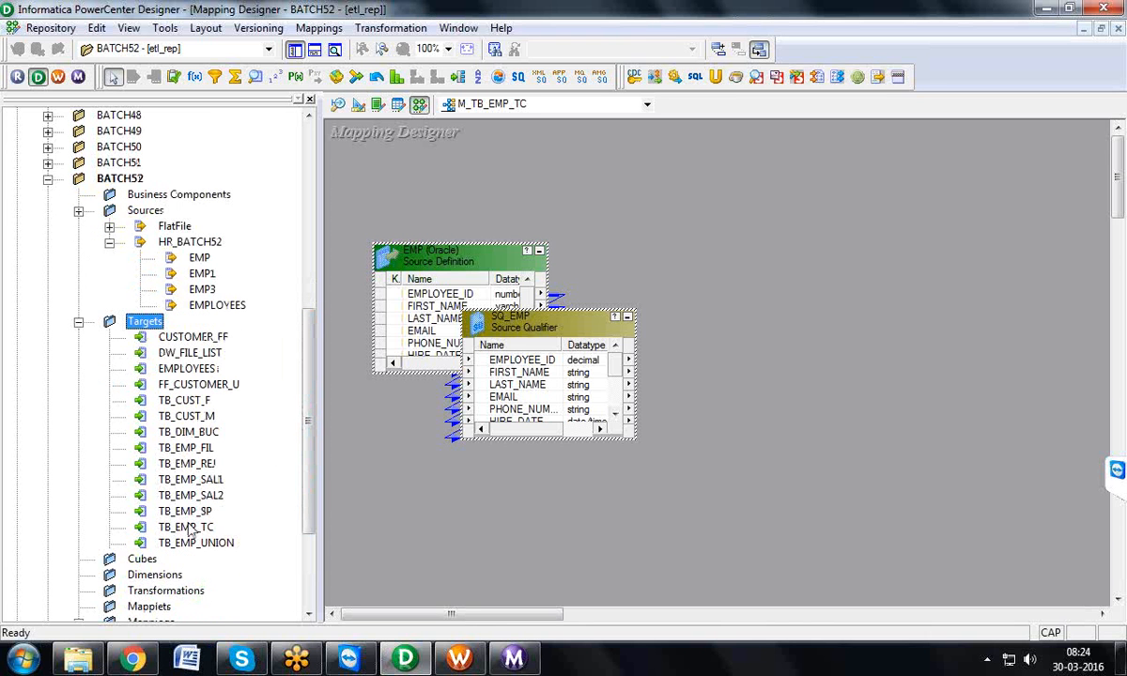
{"action": "left_click_drag", "start_coordinate": [188, 526], "coordinate": [770, 252]}
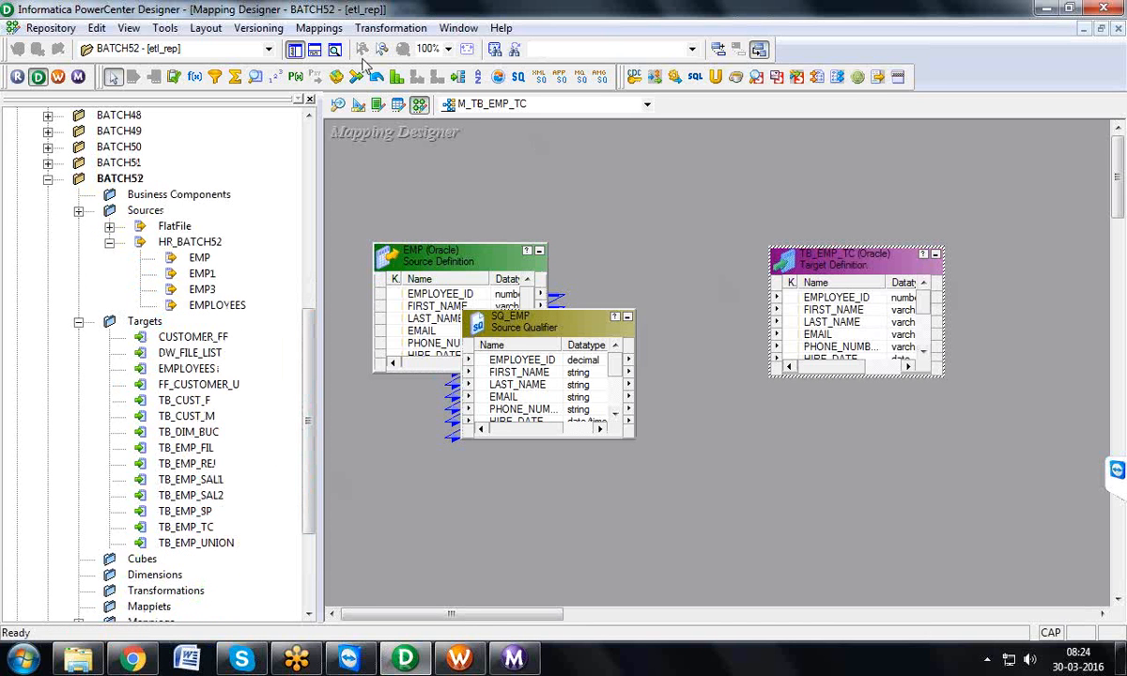
Step: Hide the navigator and arrange the mapping, with the EMP source iconized and SQ_EMP enlarged to show all its ports
{"action": "left_click", "coordinate": [294, 50]}
{"action": "left_click_drag", "start_coordinate": [493, 252], "coordinate": [687, 303]}
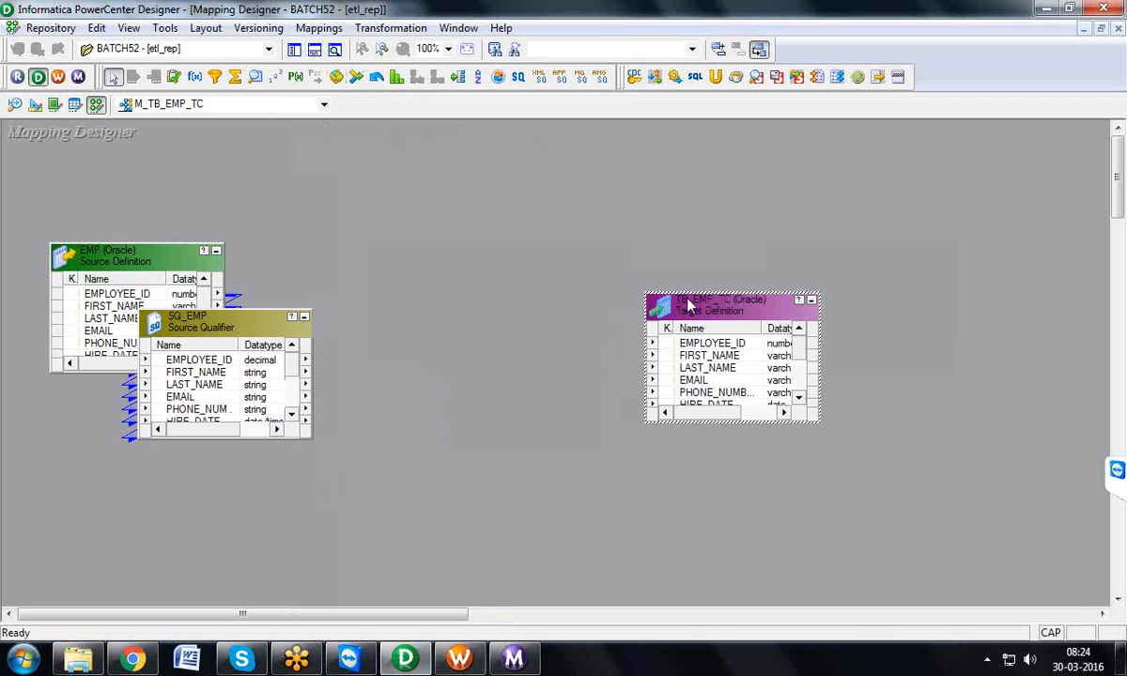
{"action": "left_click", "coordinate": [216, 250]}
{"action": "left_click_drag", "start_coordinate": [228, 312], "coordinate": [254, 192]}
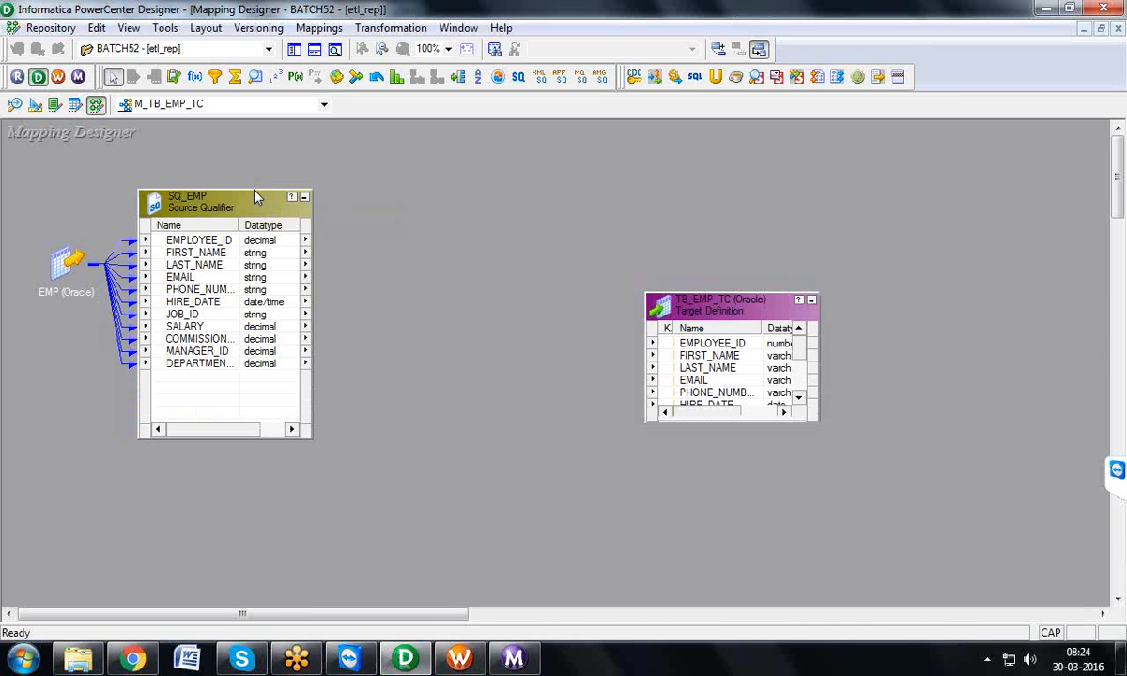
Step: Create a Transaction Control transformation named TC_EMP_SAL and place it between SQ_EMP and the TB_EMP_TC target
{"action": "left_click", "coordinate": [386, 29]}
{"action": "left_click", "coordinate": [390, 74]}
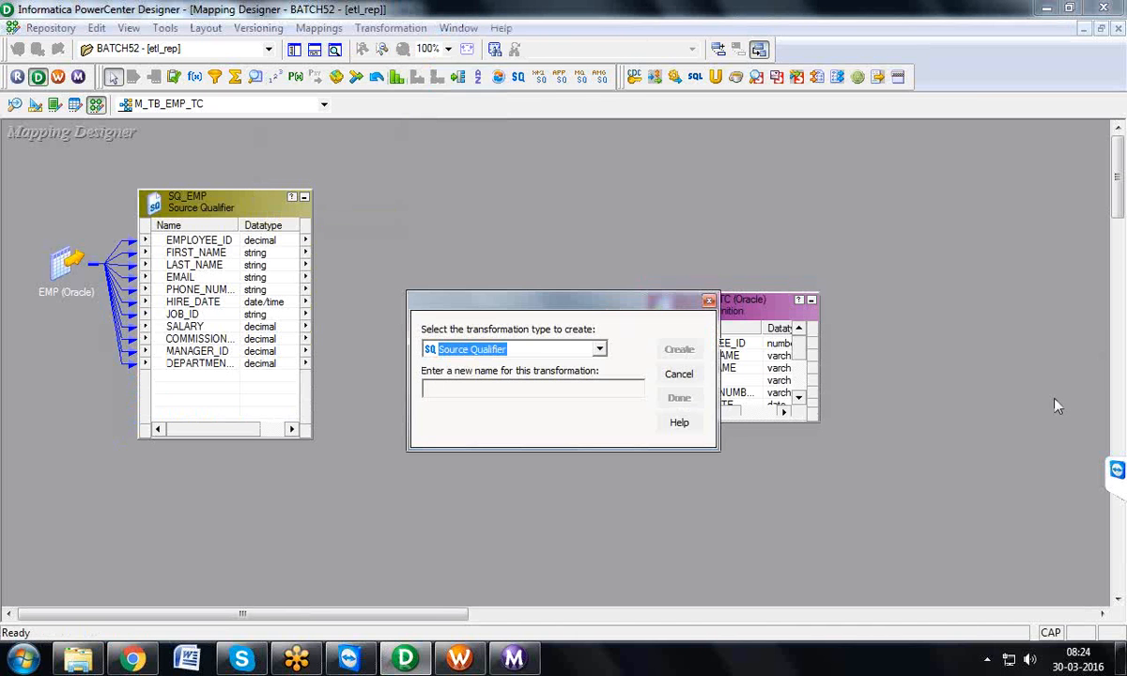
{"action": "key", "text": "t"}
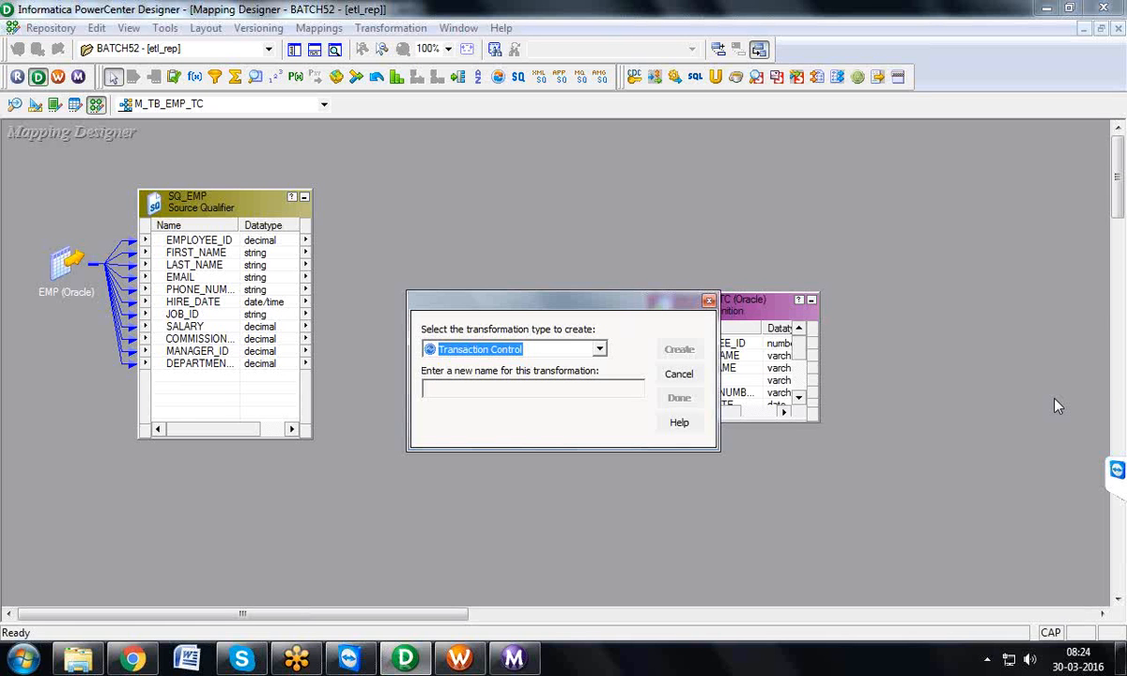
{"action": "key", "text": "Tab"}
{"action": "type", "text": "T"}
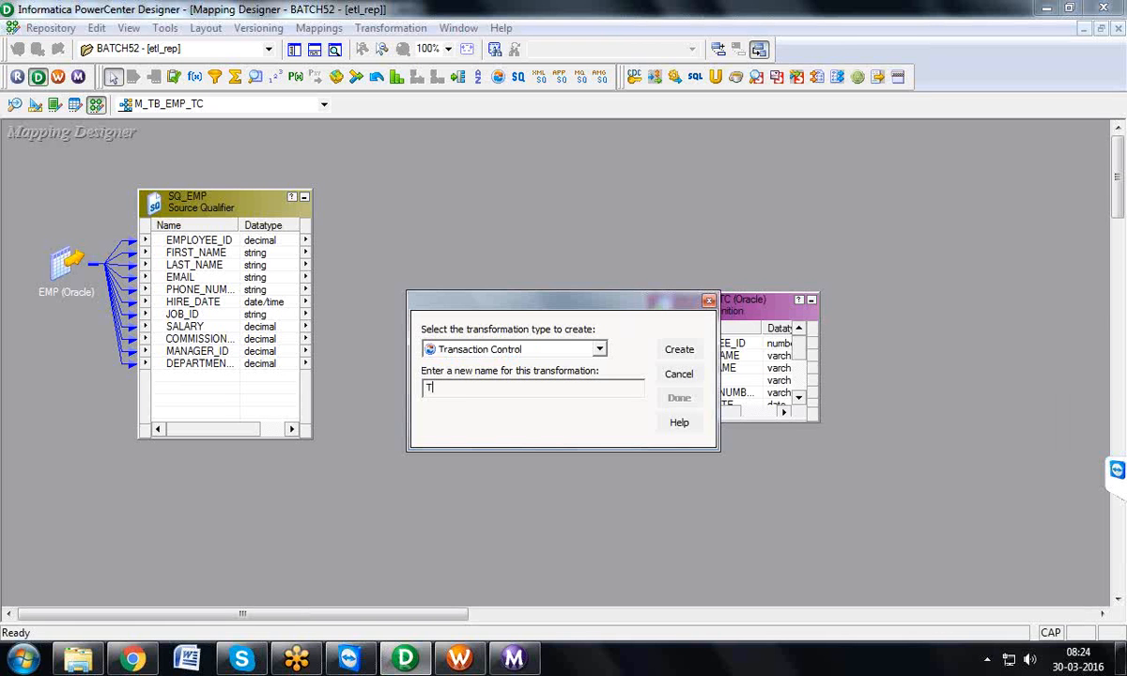
{"action": "type", "text": "C_EMP_SAL"}
{"action": "left_click", "coordinate": [679, 351]}
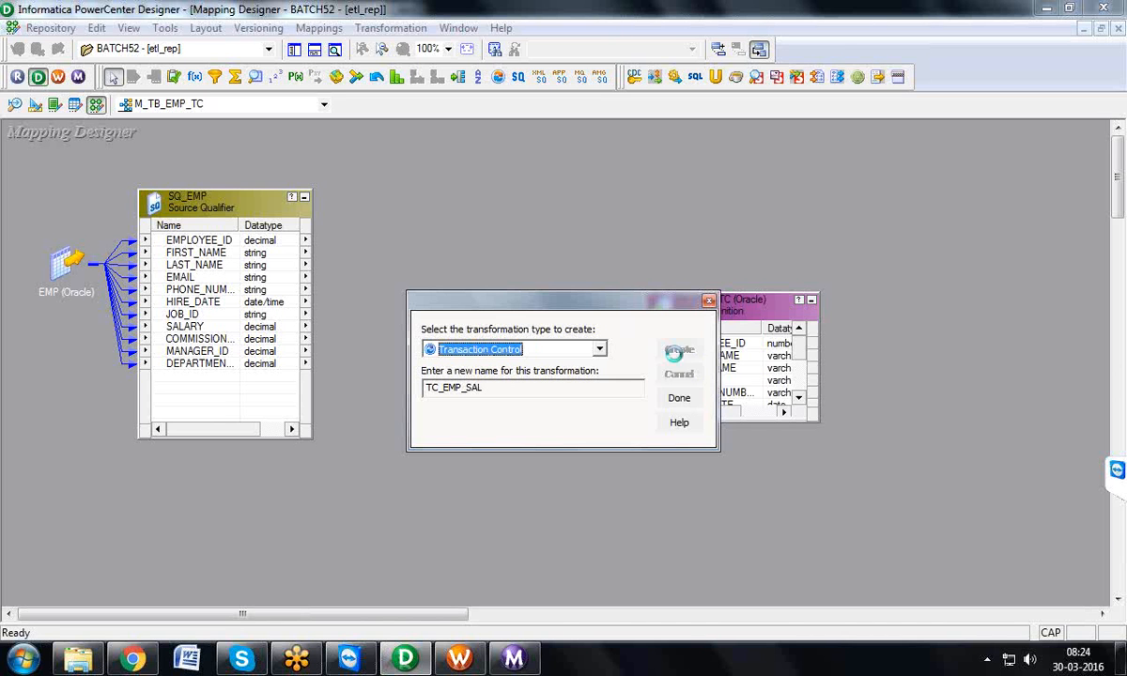
{"action": "left_click", "coordinate": [680, 397]}
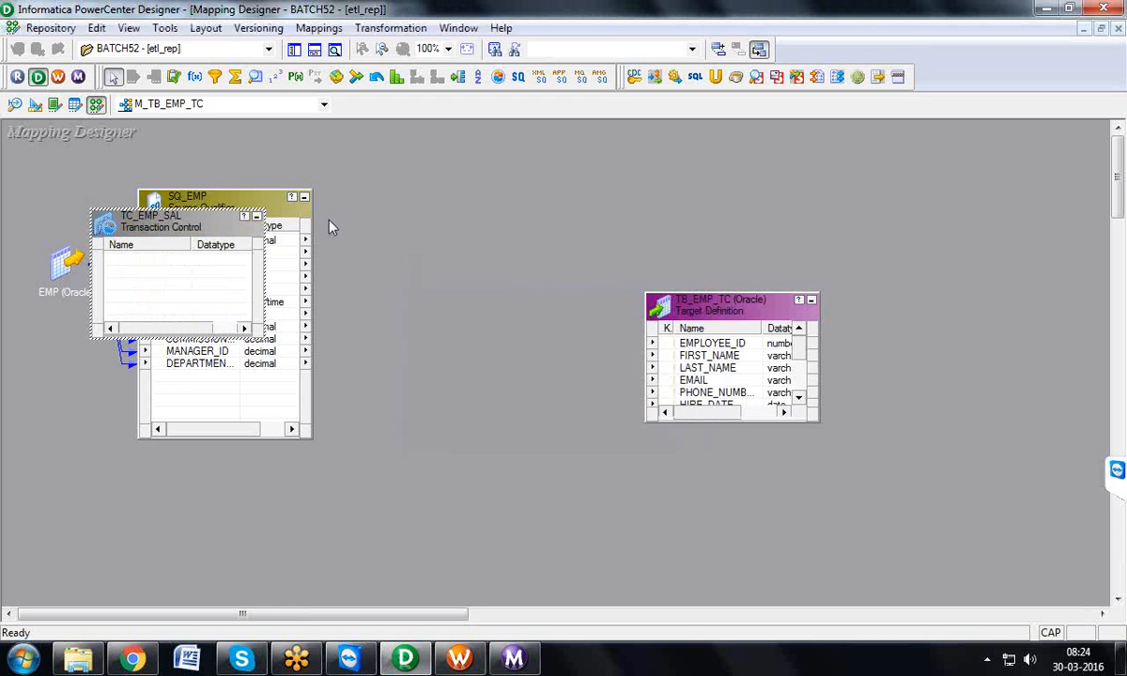
{"action": "left_click_drag", "start_coordinate": [202, 218], "coordinate": [452, 232]}
Step: Link all ports of the SQ_EMP source qualifier into the TC_EMP_SAL transformation
{"action": "left_click", "coordinate": [196, 241]}
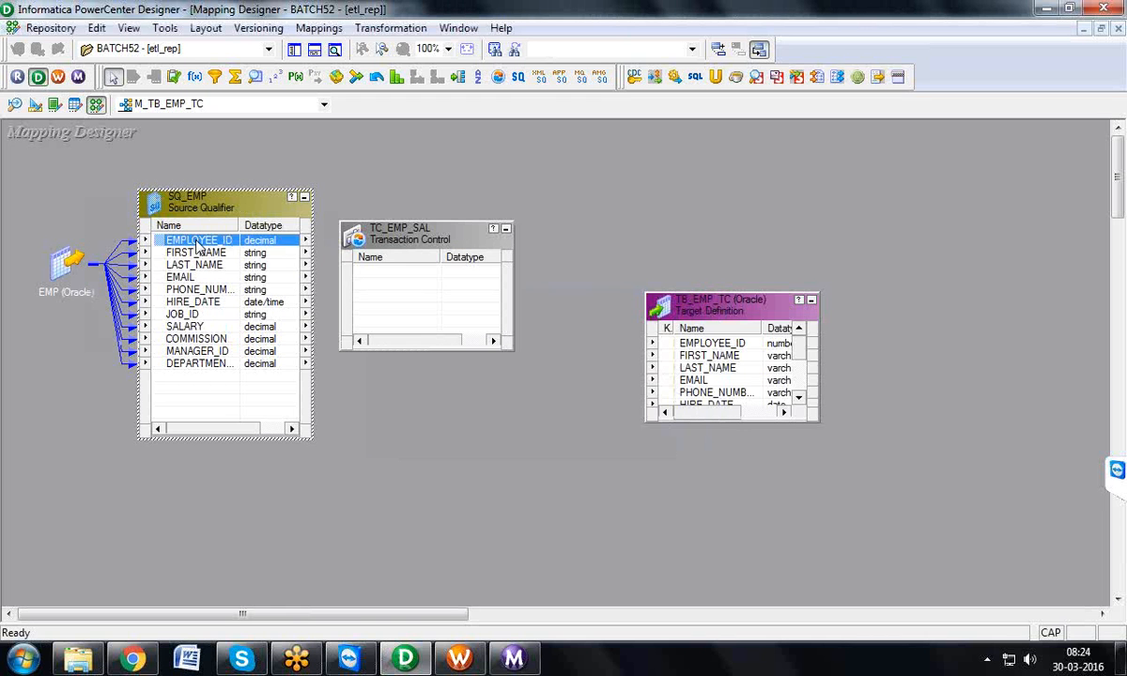
{"action": "right_click", "coordinate": [197, 243]}
{"action": "left_click", "coordinate": [246, 252]}
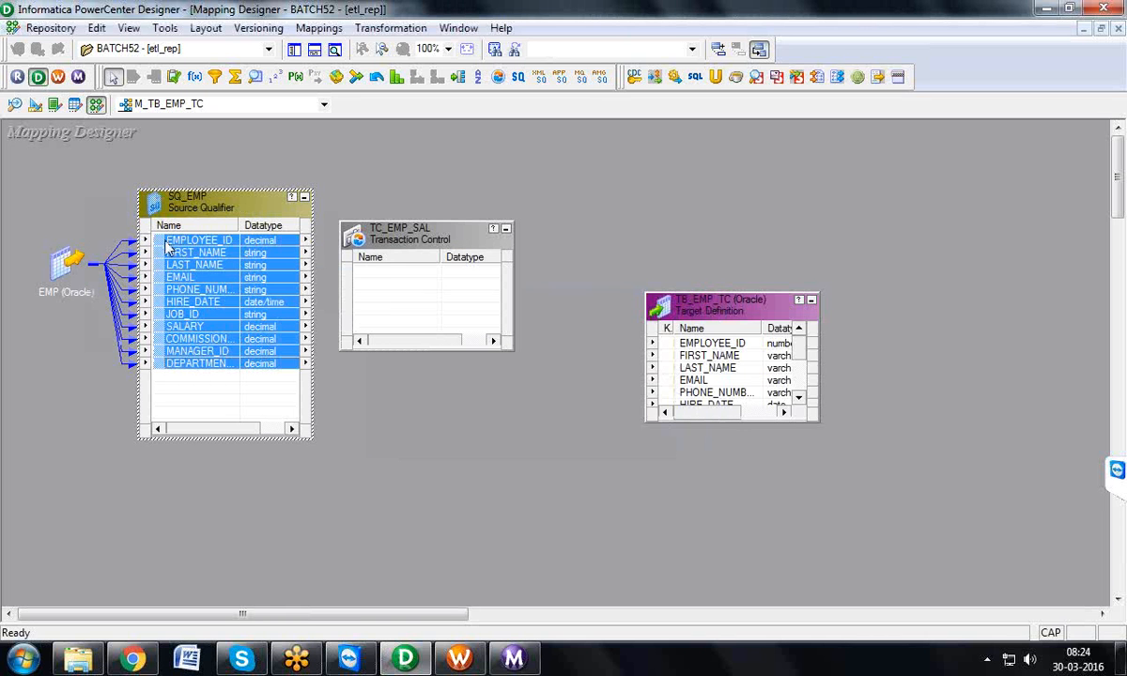
{"action": "mouse_move", "coordinate": [167, 246]}
{"action": "left_mouse_down"}
{"action": "mouse_move", "coordinate": [156, 251]}
{"action": "mouse_move", "coordinate": [367, 269]}
{"action": "left_mouse_up"}
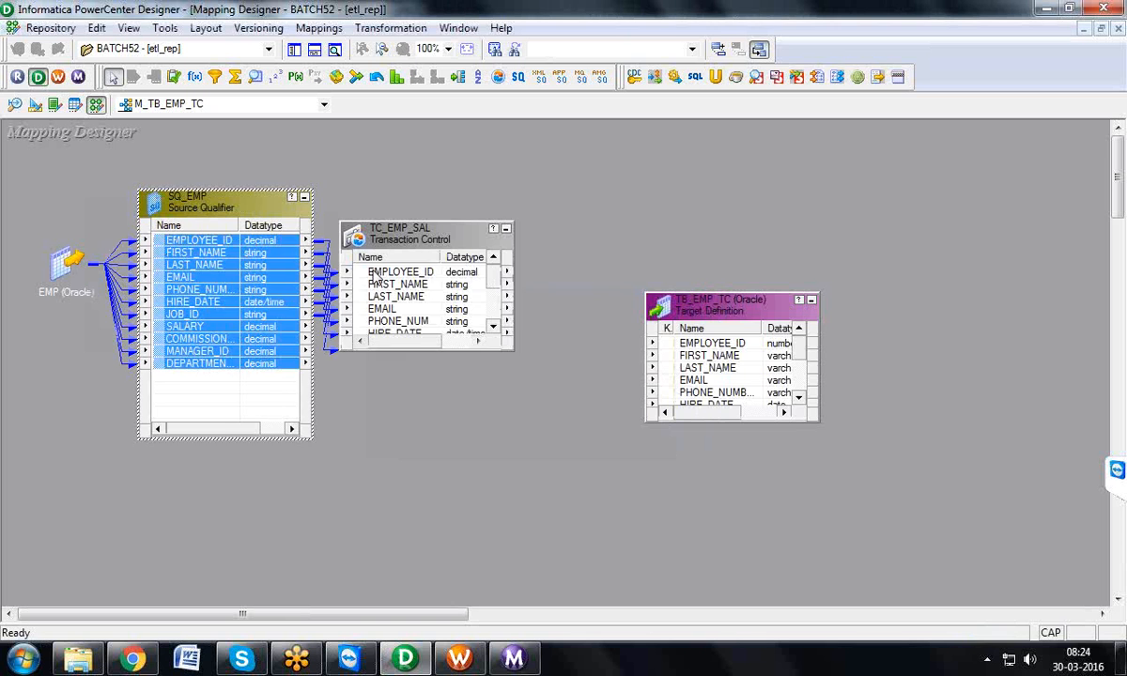
Step: Link all ports of TC_EMP_SAL to the matching columns of the TB_EMP_TC target
{"action": "left_click", "coordinate": [374, 273]}
{"action": "right_click", "coordinate": [376, 272]}
{"action": "left_click", "coordinate": [394, 278]}
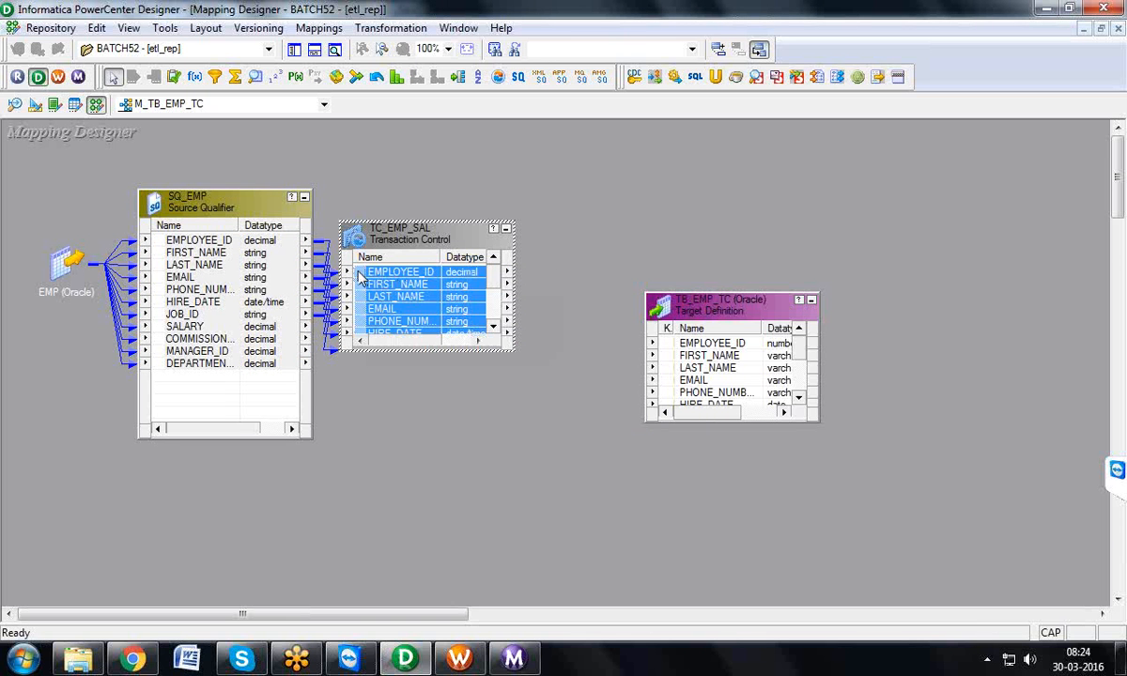
{"action": "left_click_drag", "start_coordinate": [359, 273], "coordinate": [687, 357]}
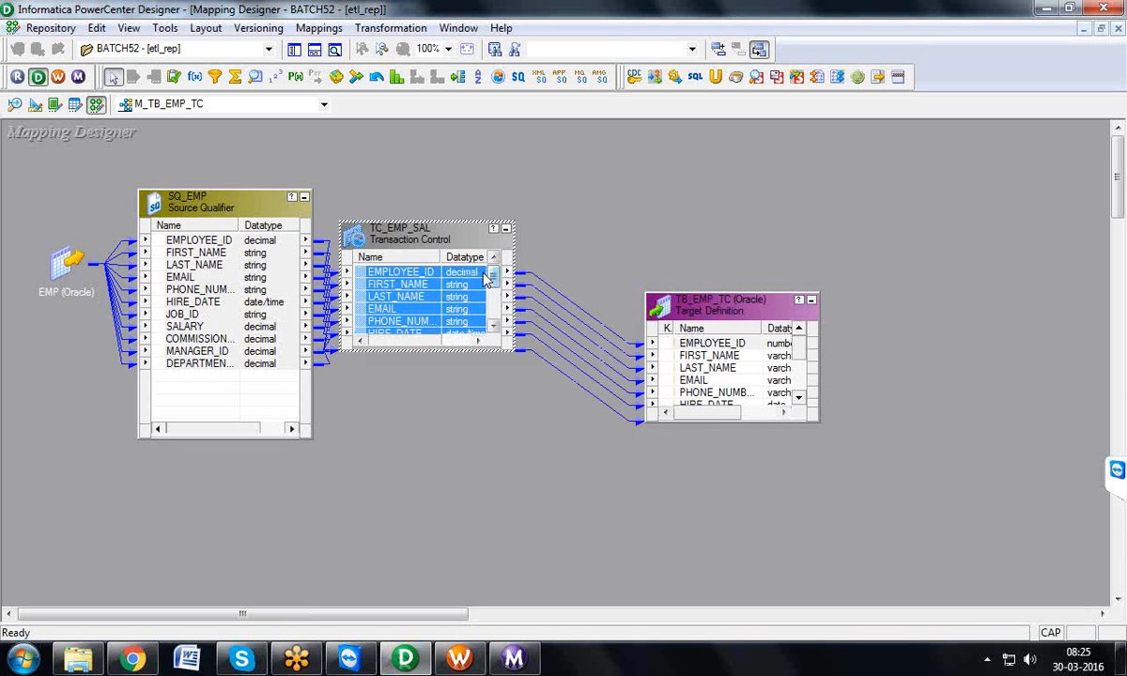
Step: Open the Transaction Control Condition of TC_EMP_SAL in the Expression Editor and replace its formula with the start of an IIF( expression
{"action": "double_click", "coordinate": [420, 229]}
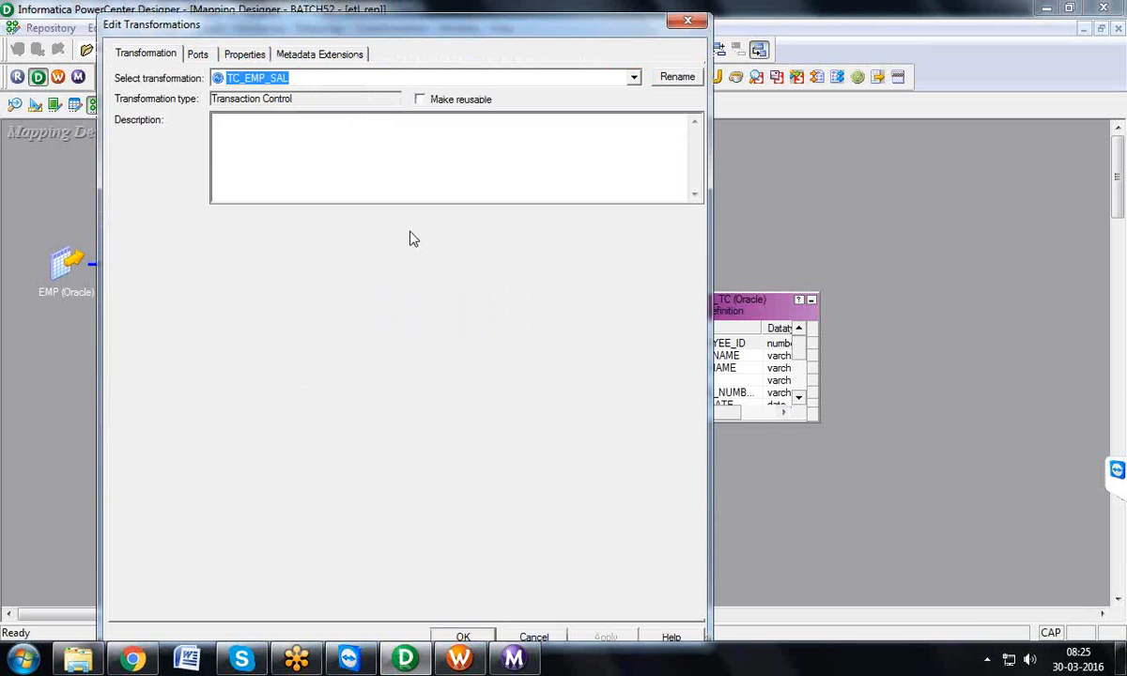
{"action": "left_click", "coordinate": [244, 53]}
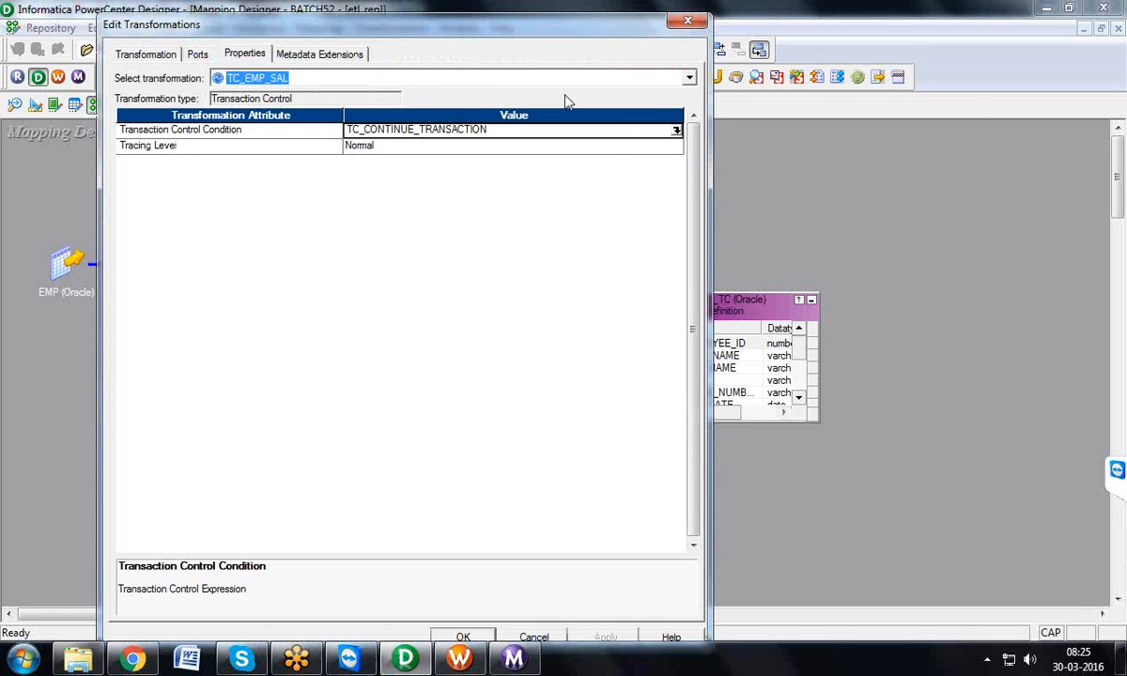
{"action": "left_click", "coordinate": [676, 131]}
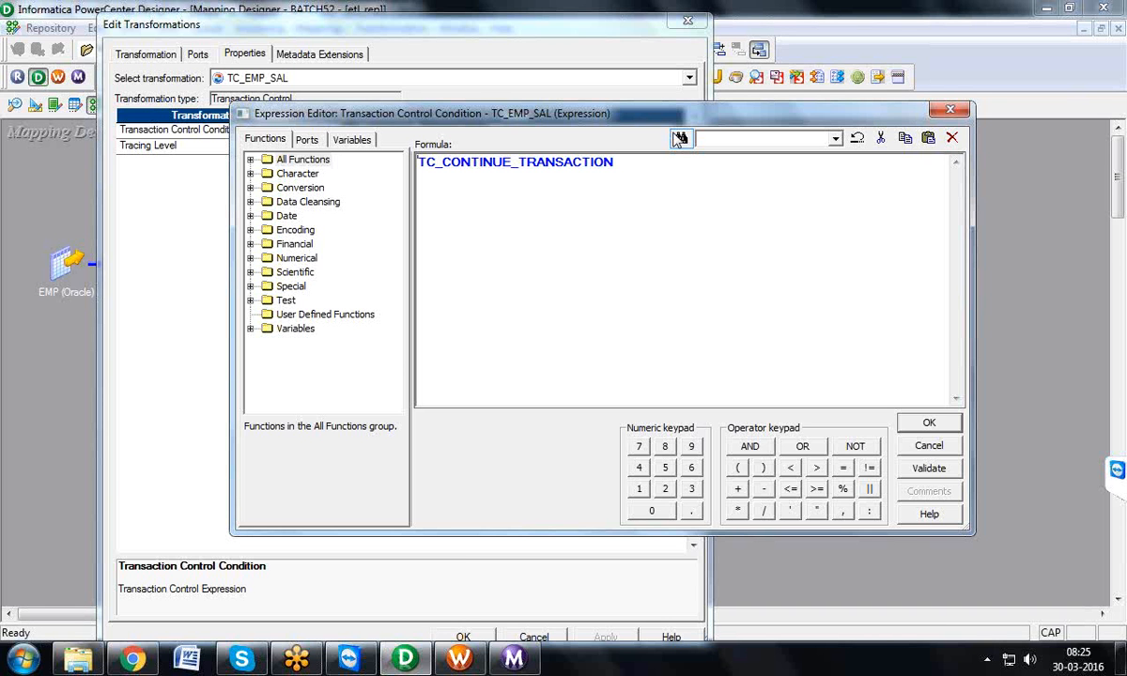
{"action": "left_click", "coordinate": [954, 107]}
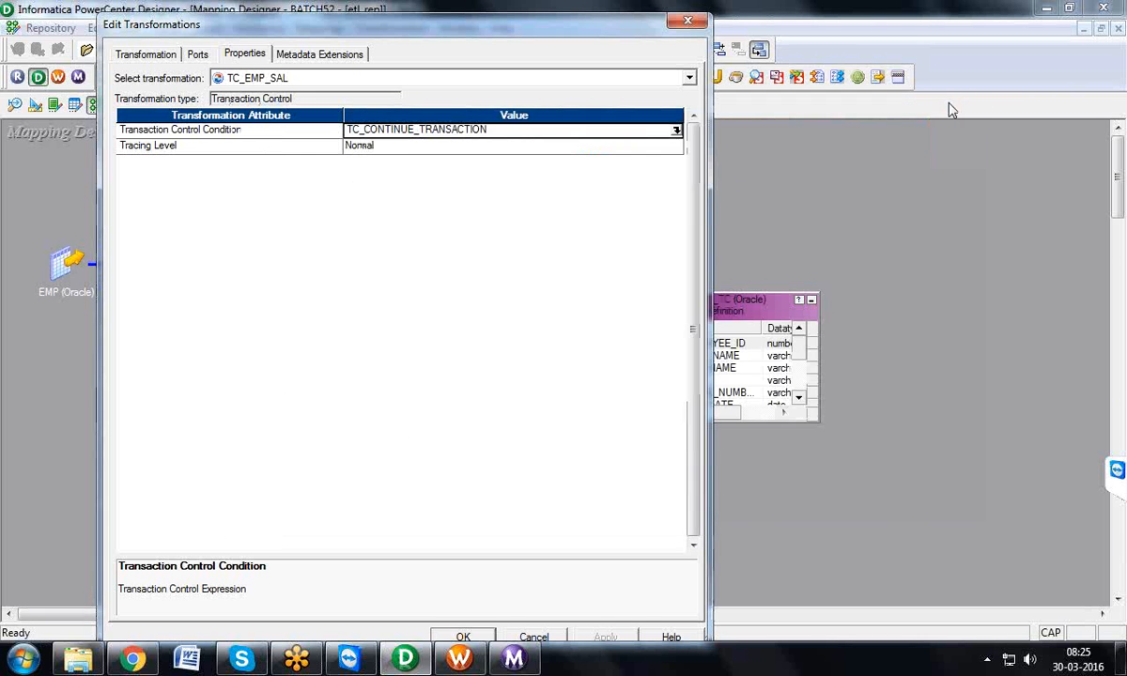
{"action": "left_click", "coordinate": [677, 131]}
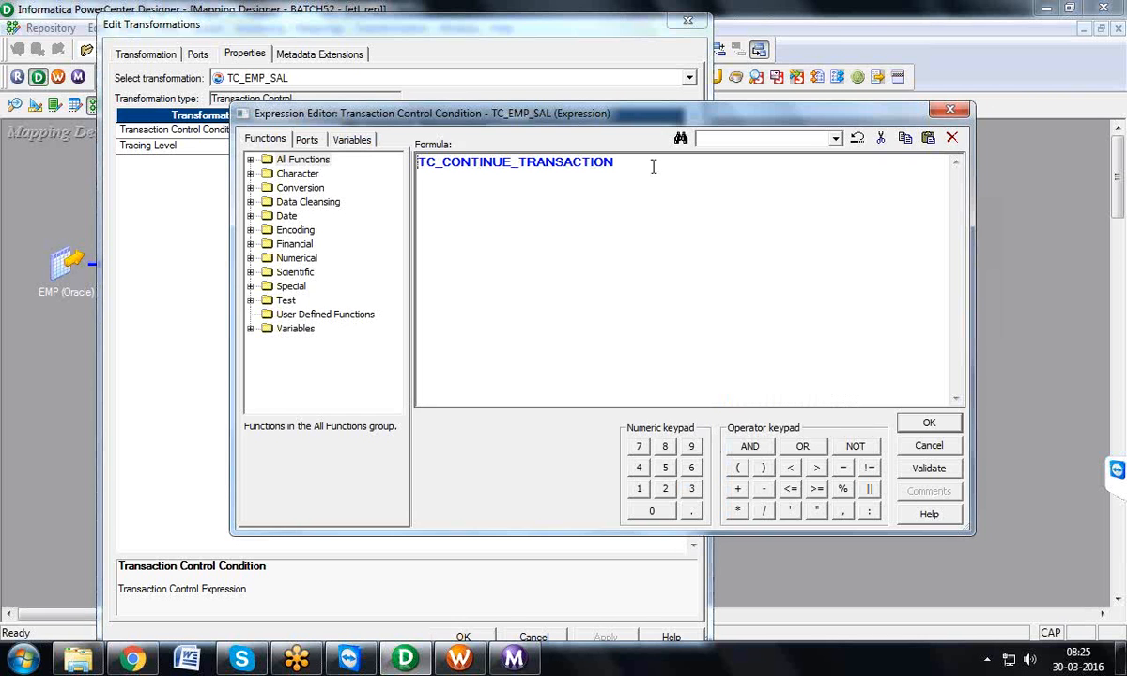
{"action": "left_click_drag", "start_coordinate": [612, 157], "coordinate": [393, 168]}
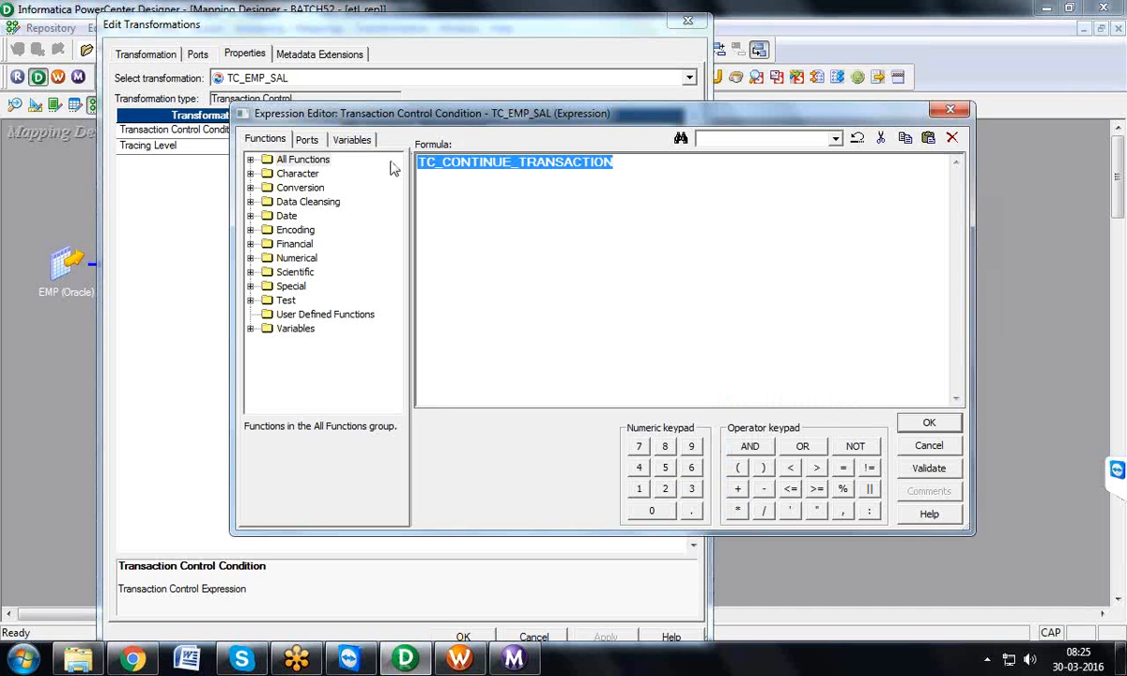
{"action": "key", "text": "BackSpace"}
{"action": "type", "text": "IIF("}
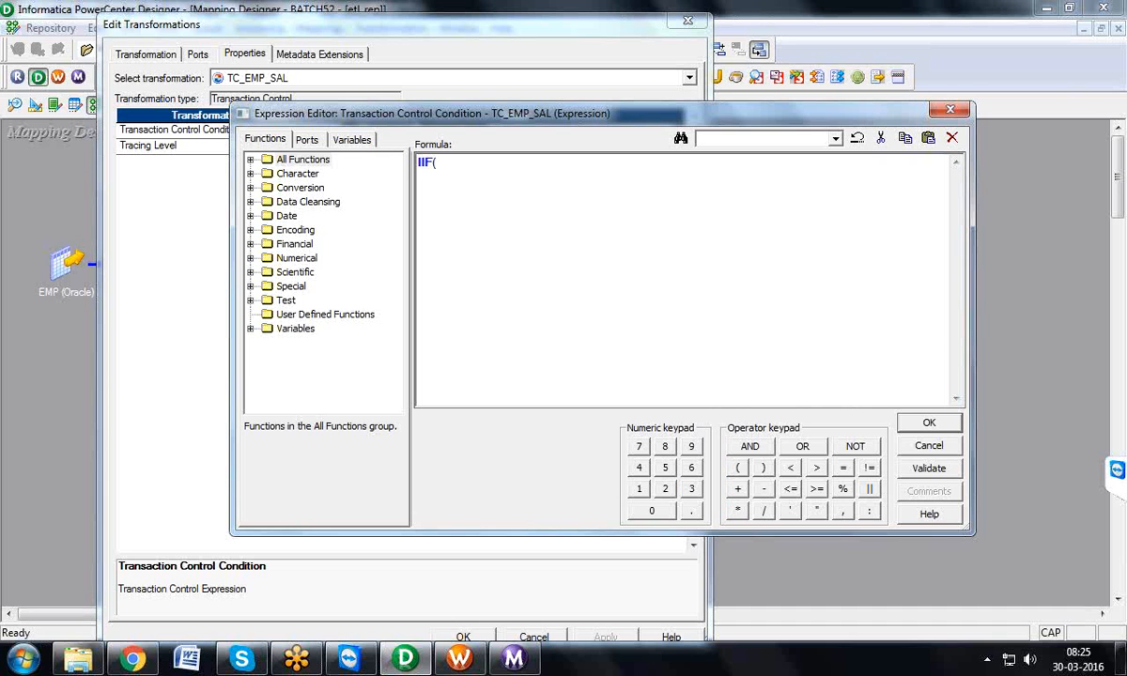
Step: Extend the IIF condition with the TC_EMP_SAL port SALARY compared as >=5000, followed by a comma
{"action": "left_click", "coordinate": [309, 140]}
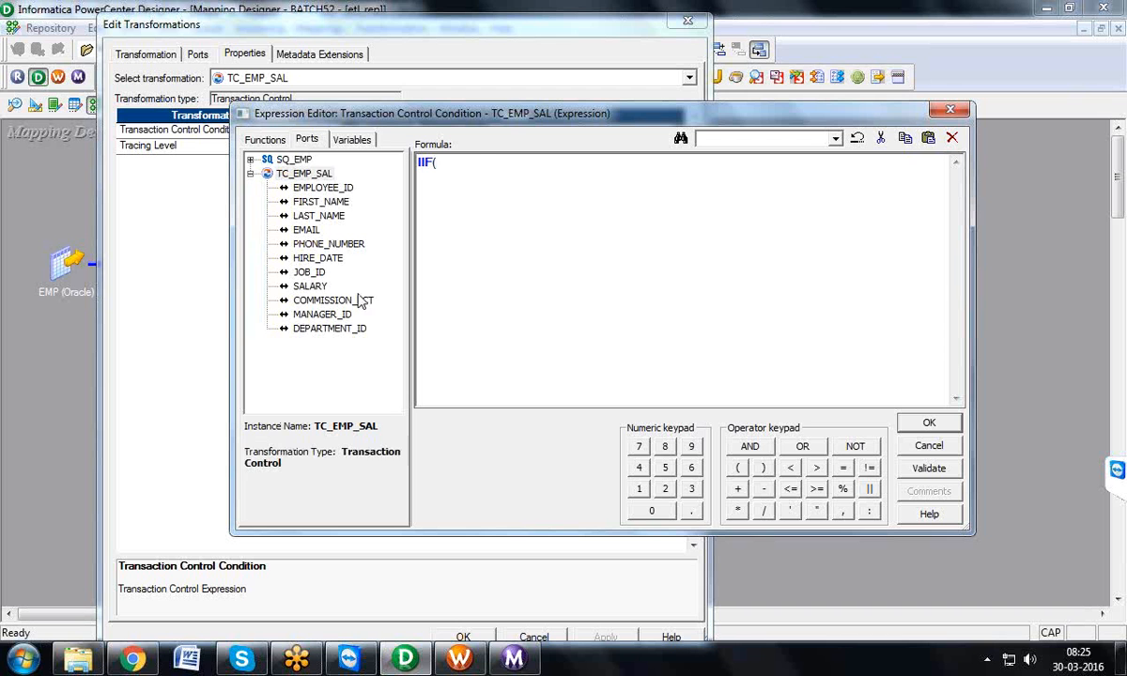
{"action": "double_click", "coordinate": [310, 286]}
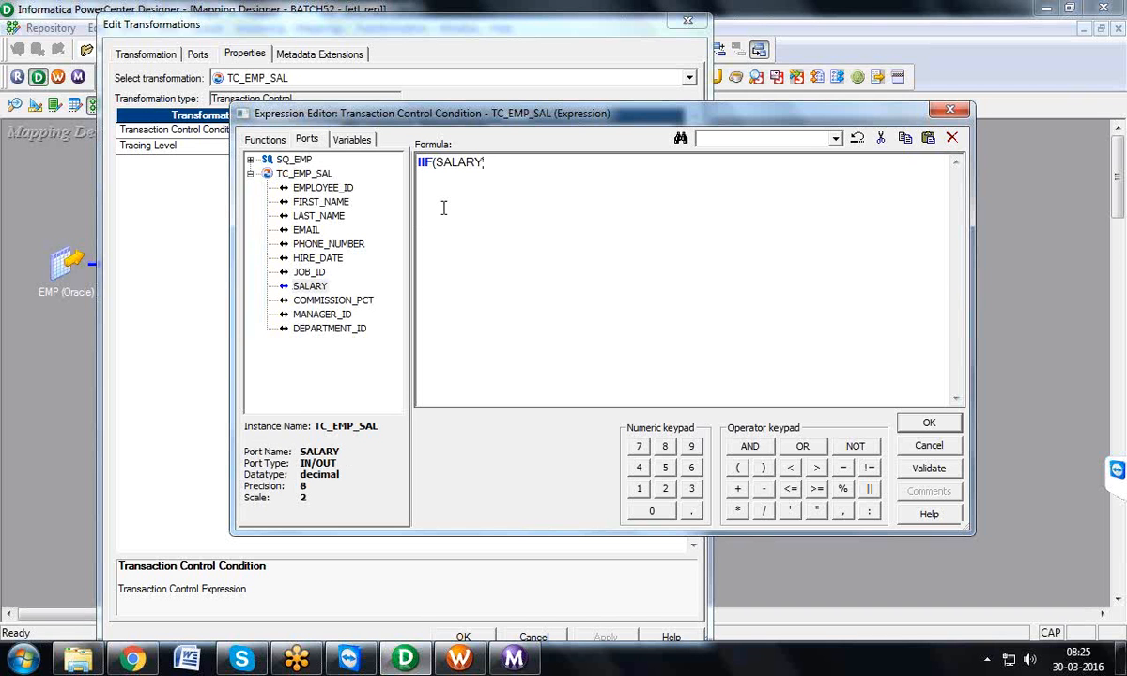
{"action": "type", "text": ">=5000,"}
Step: Complete the IIF expression with the built-in variables TC_COMMIT_AFTER as the true result and TC_ROLLBACK_AFTER as the false result
{"action": "left_click", "coordinate": [338, 139]}
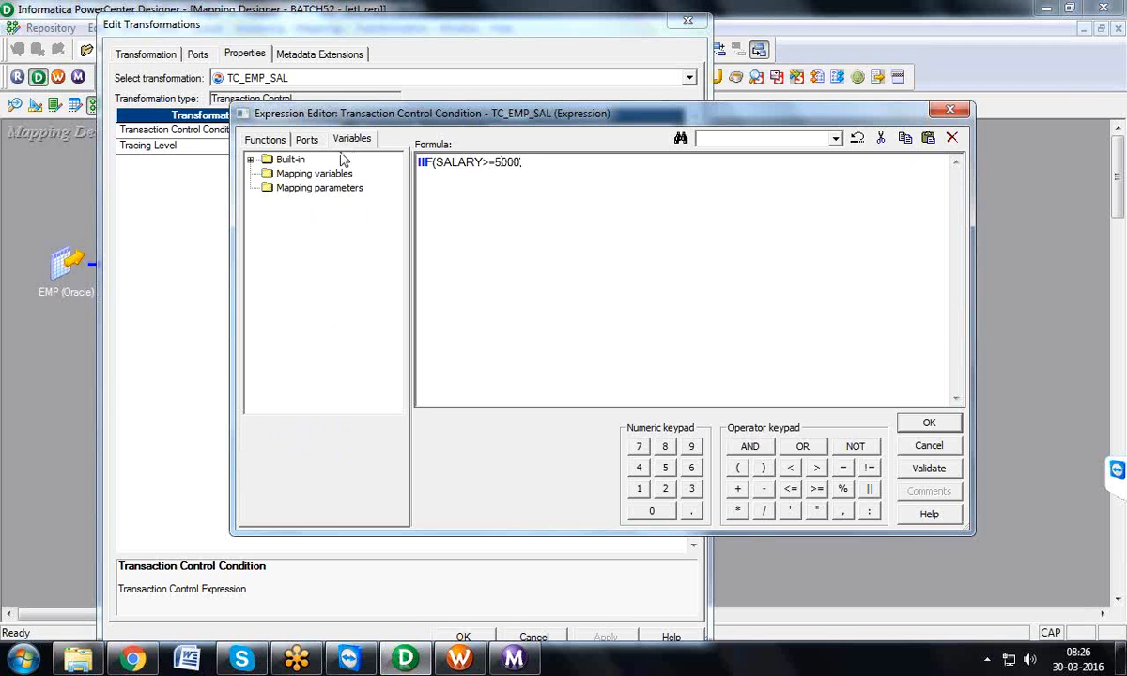
{"action": "left_click", "coordinate": [251, 160]}
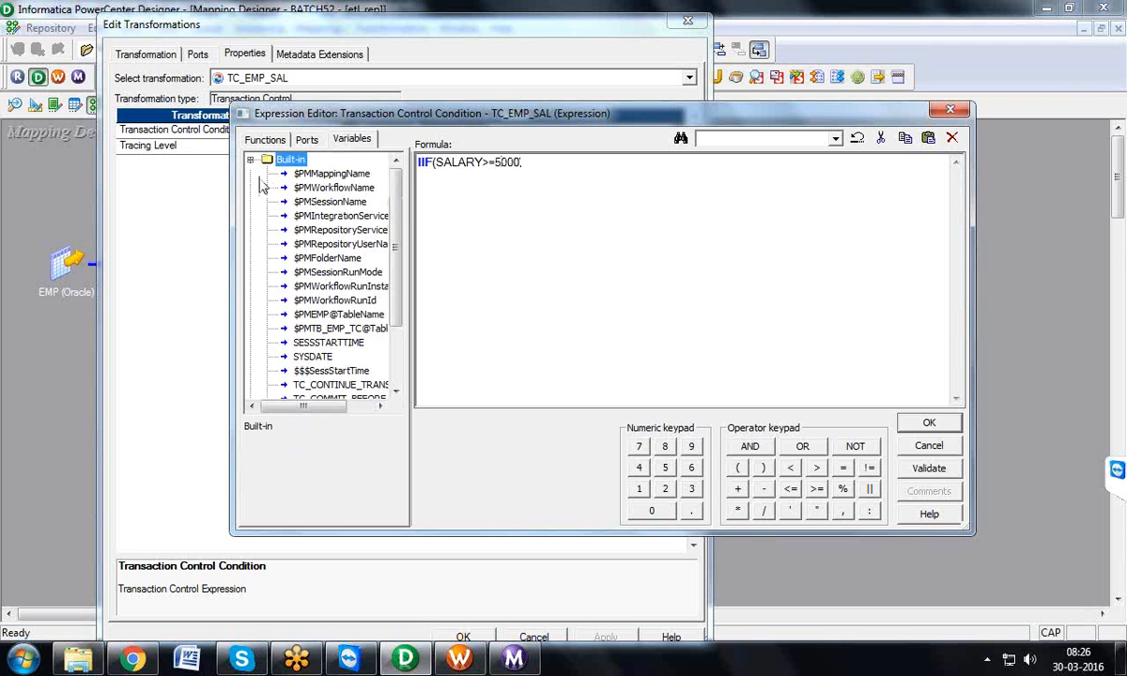
{"action": "scroll", "coordinate": [392, 254], "scroll_direction": "down", "scroll_amount": 2}
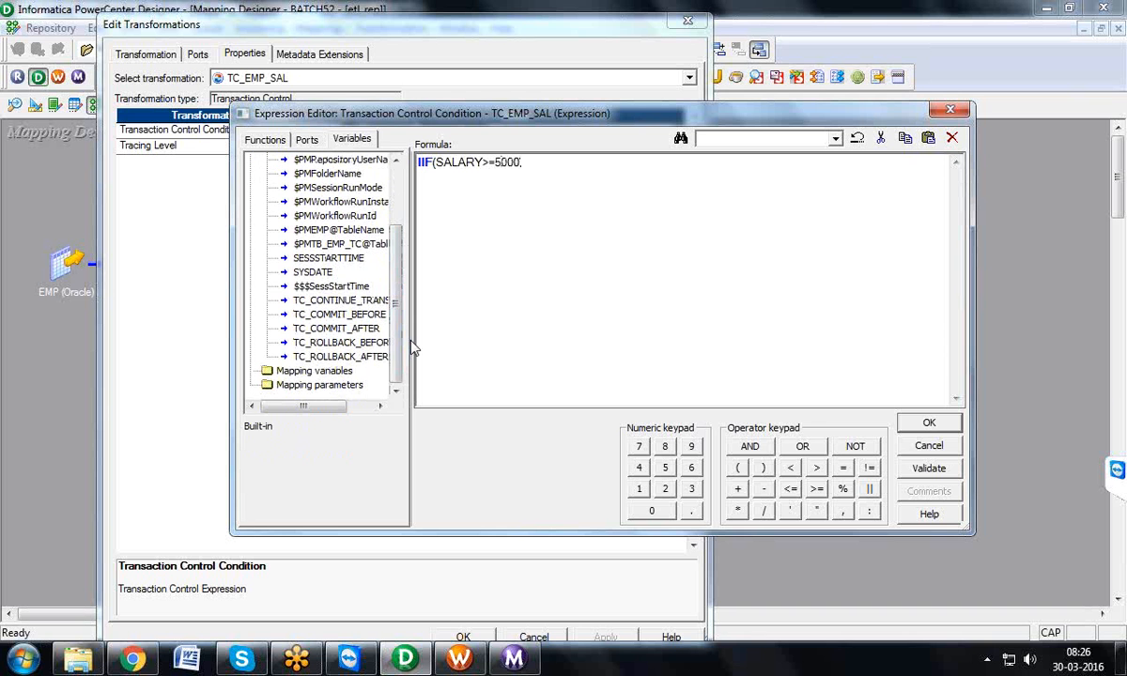
{"action": "left_click_drag", "start_coordinate": [411, 323], "coordinate": [450, 322]}
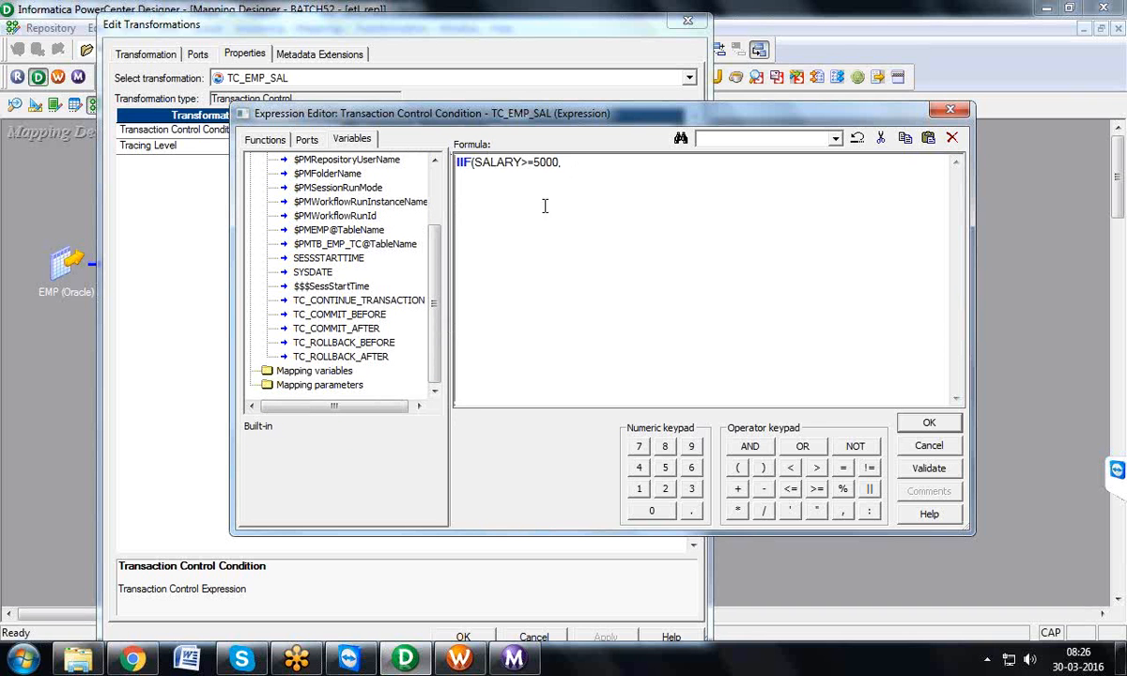
{"action": "double_click", "coordinate": [380, 328]}
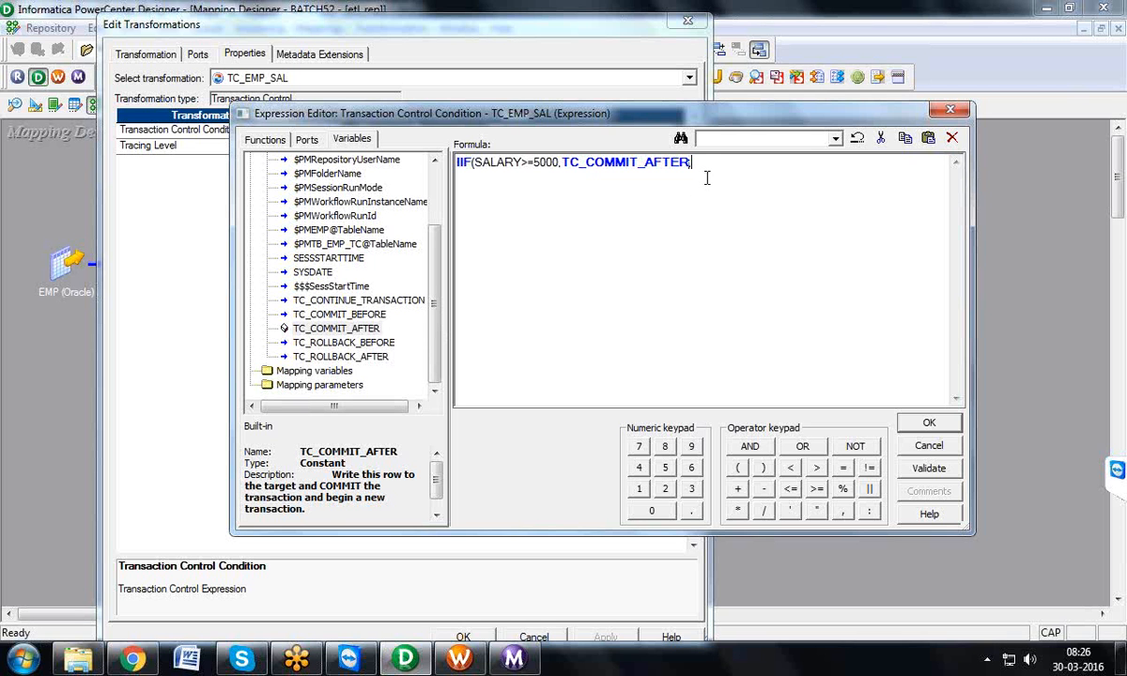
{"action": "double_click", "coordinate": [353, 361]}
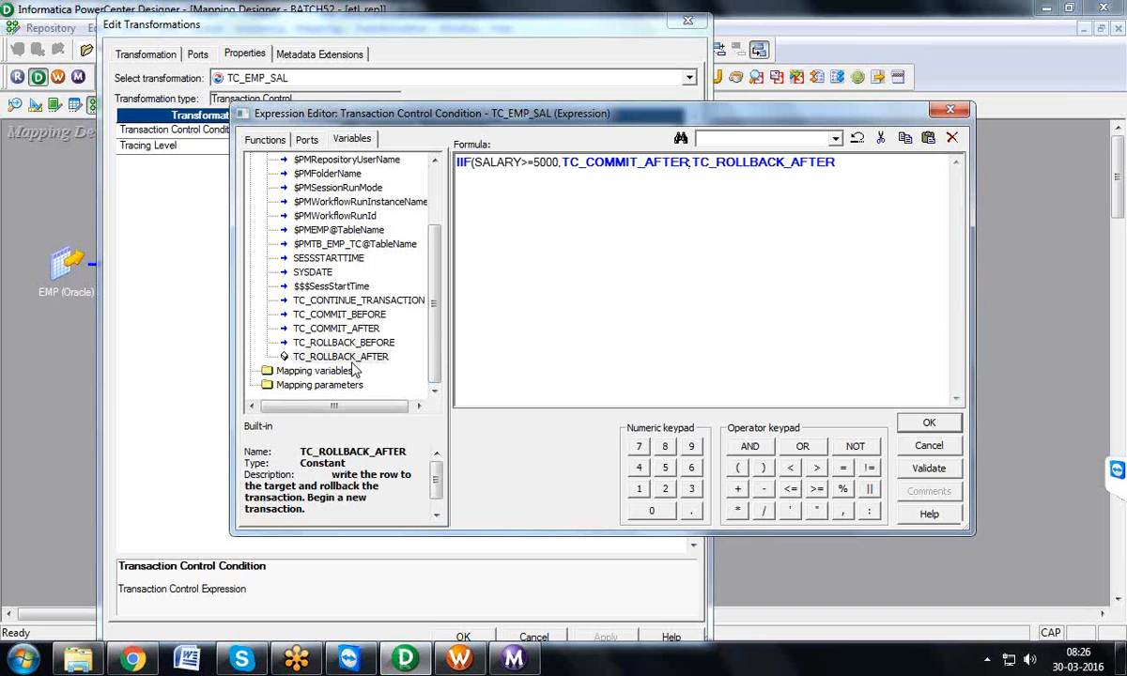
{"action": "type", "text": ")"}
Step: Validate and accept the Transaction Control Condition, and save the M_TB_EMP_TC mapping to the repository
{"action": "left_click", "coordinate": [930, 469]}
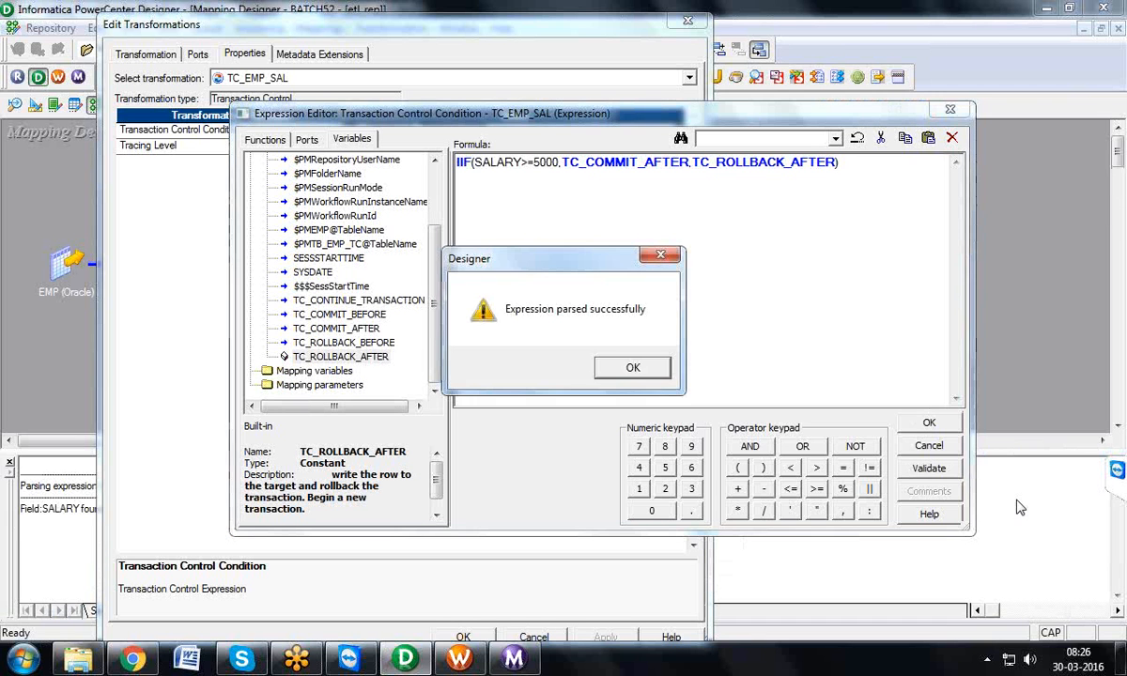
{"action": "left_click", "coordinate": [631, 368]}
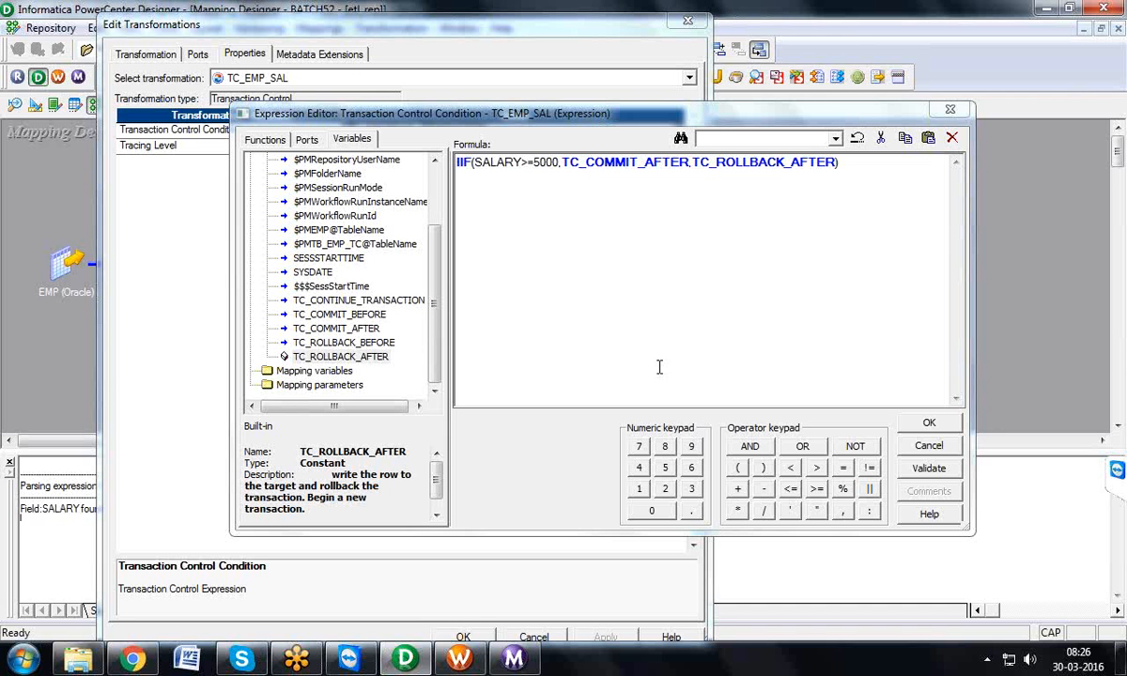
{"action": "left_click", "coordinate": [956, 425]}
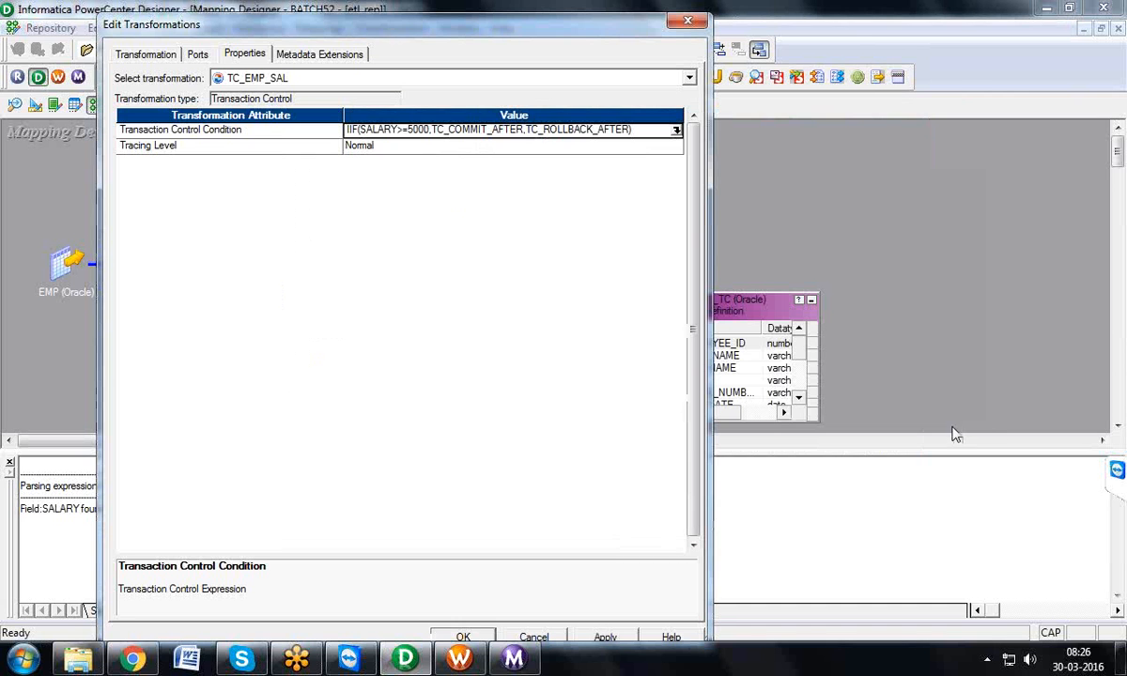
{"action": "left_click", "coordinate": [463, 637]}
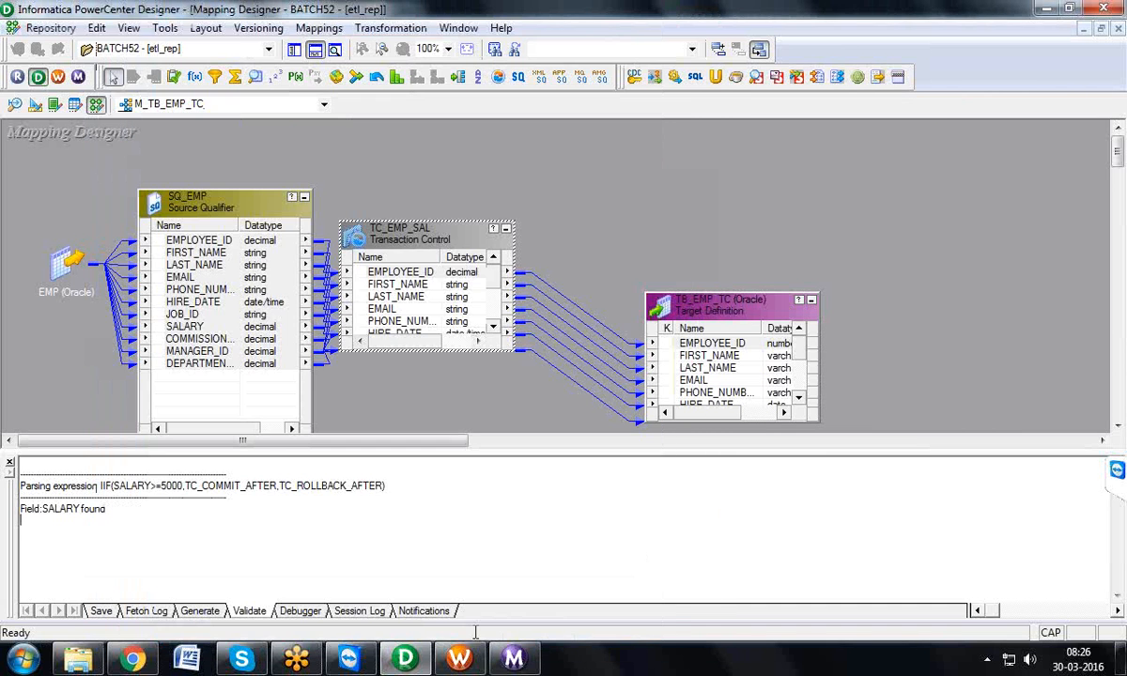
{"action": "left_click", "coordinate": [50, 27]}
{"action": "left_click", "coordinate": [68, 266]}
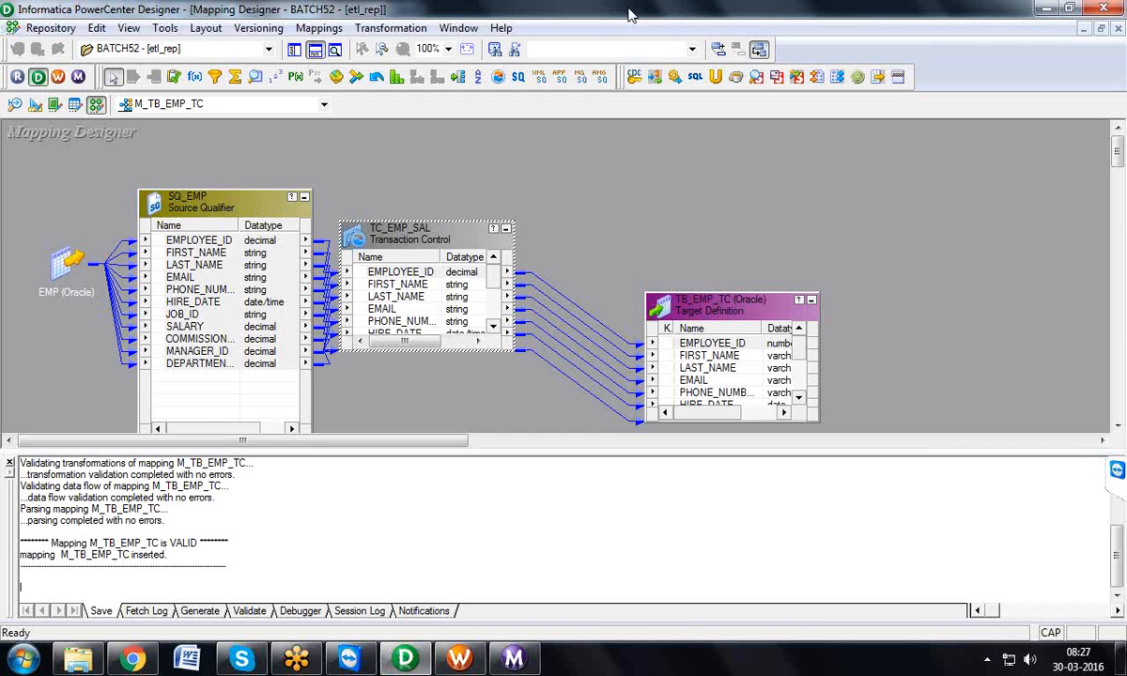
Step: Switch to PowerCenter Workflow Manager and clear all objects from the Task Developer workspace
{"action": "left_click", "coordinate": [56, 78]}
{"action": "right_click", "coordinate": [712, 220]}
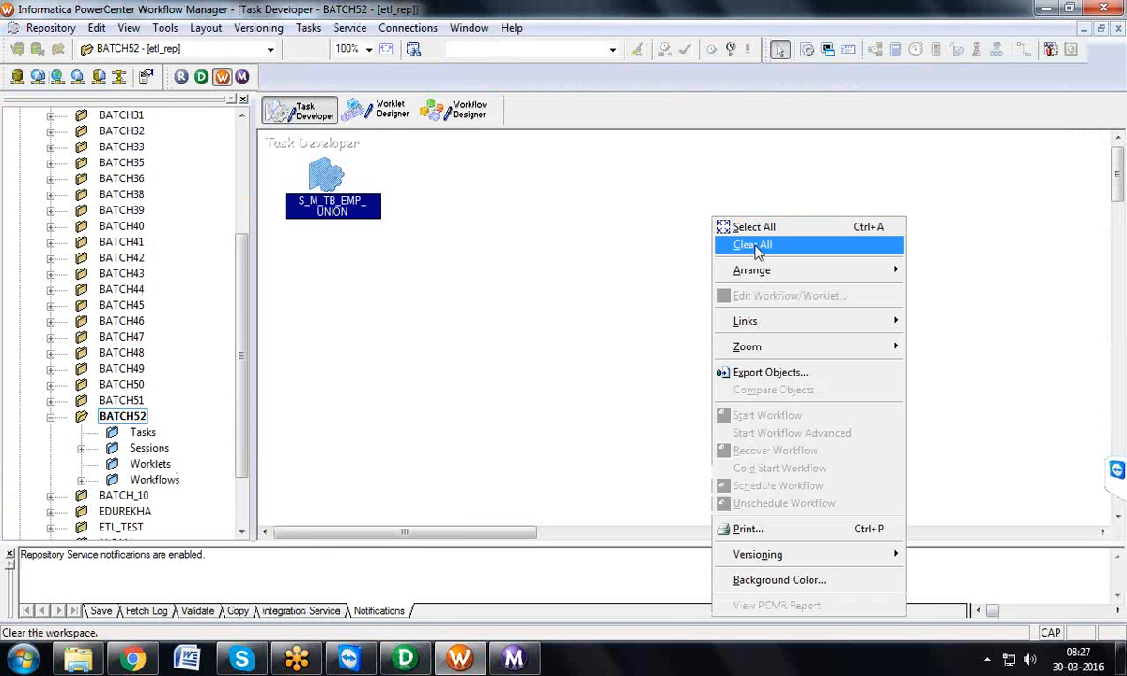
{"action": "left_click", "coordinate": [757, 247]}
Step: Create a reusable session task named S_M_TB_EMP_TC associated with the mapping M_TB_EMP_TC
{"action": "left_click", "coordinate": [308, 27]}
{"action": "left_click", "coordinate": [314, 47]}
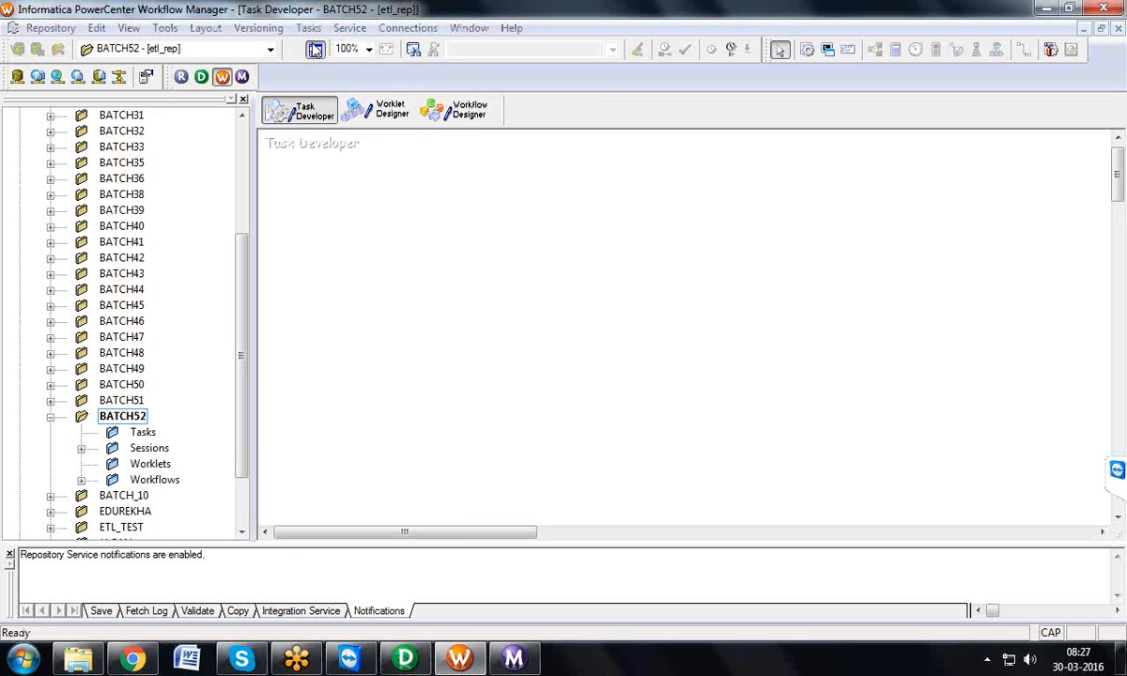
{"action": "left_click", "coordinate": [661, 357]}
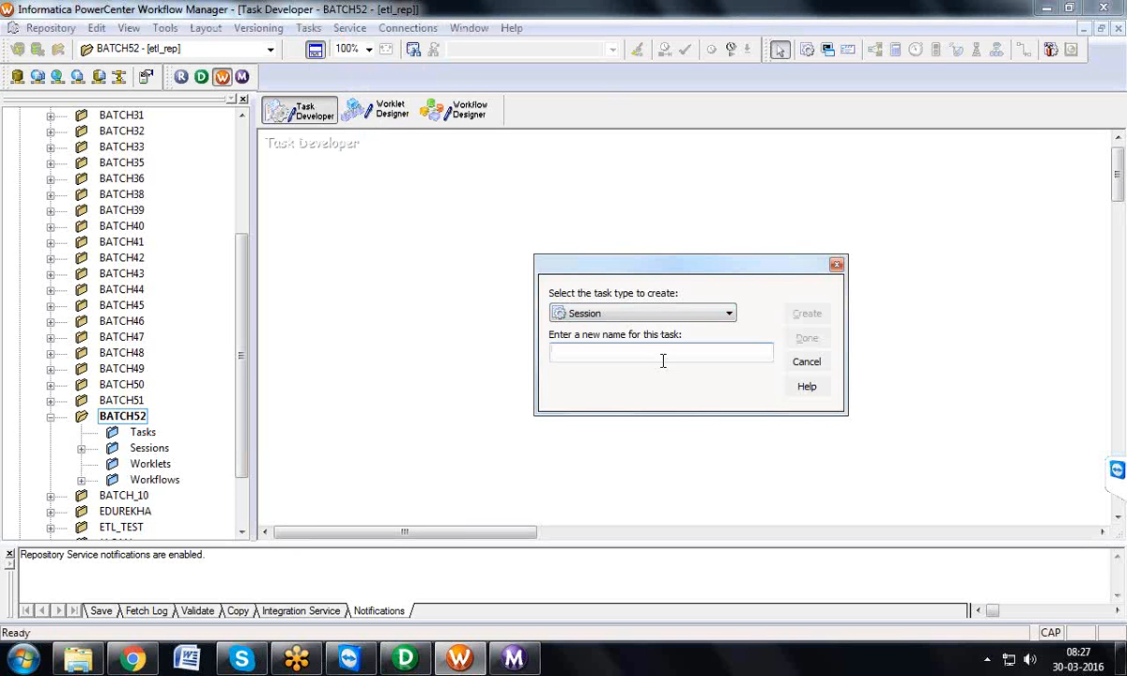
{"action": "type", "text": "S_M_TB_EMP_TC"}
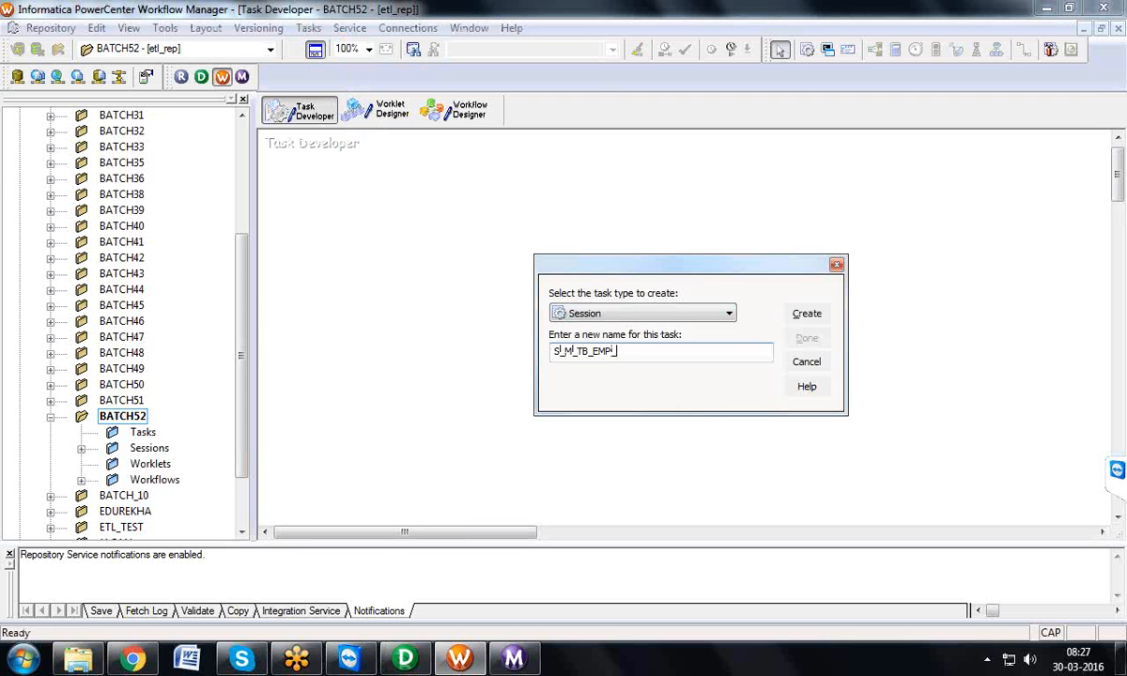
{"action": "left_click", "coordinate": [805, 317]}
{"action": "left_click", "coordinate": [546, 354]}
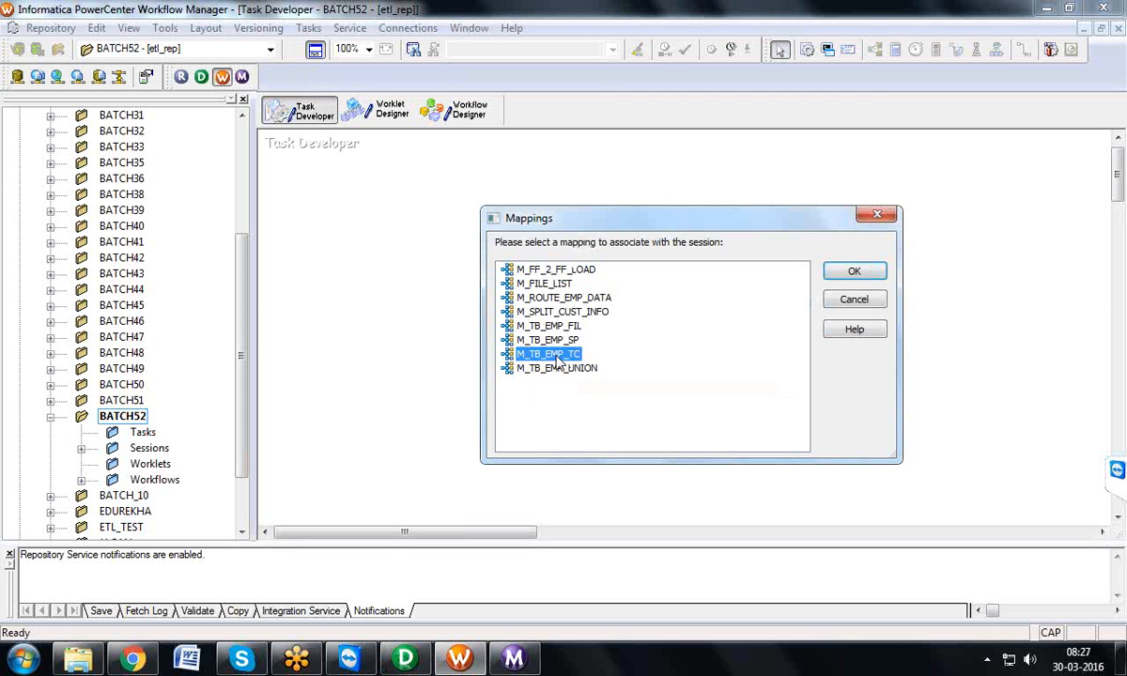
{"action": "left_click", "coordinate": [850, 272]}
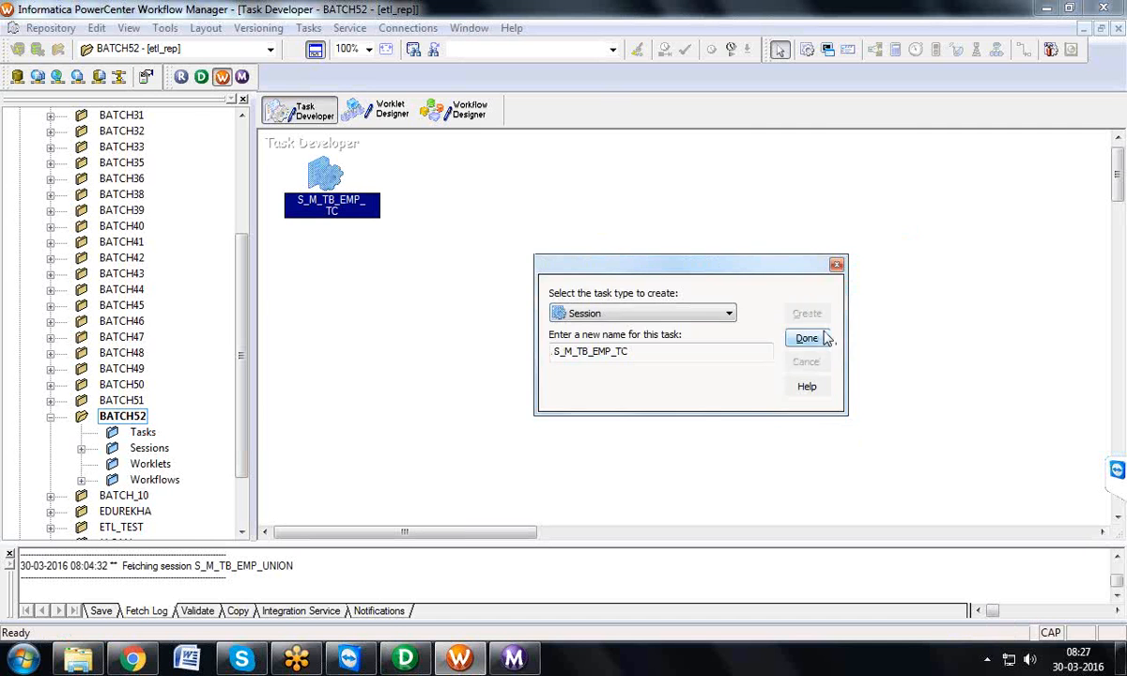
{"action": "left_click", "coordinate": [808, 338]}
Step: Open session S_M_TB_EMP_TC for editing in a maximized window and examine its Commit Type property
{"action": "double_click", "coordinate": [350, 179]}
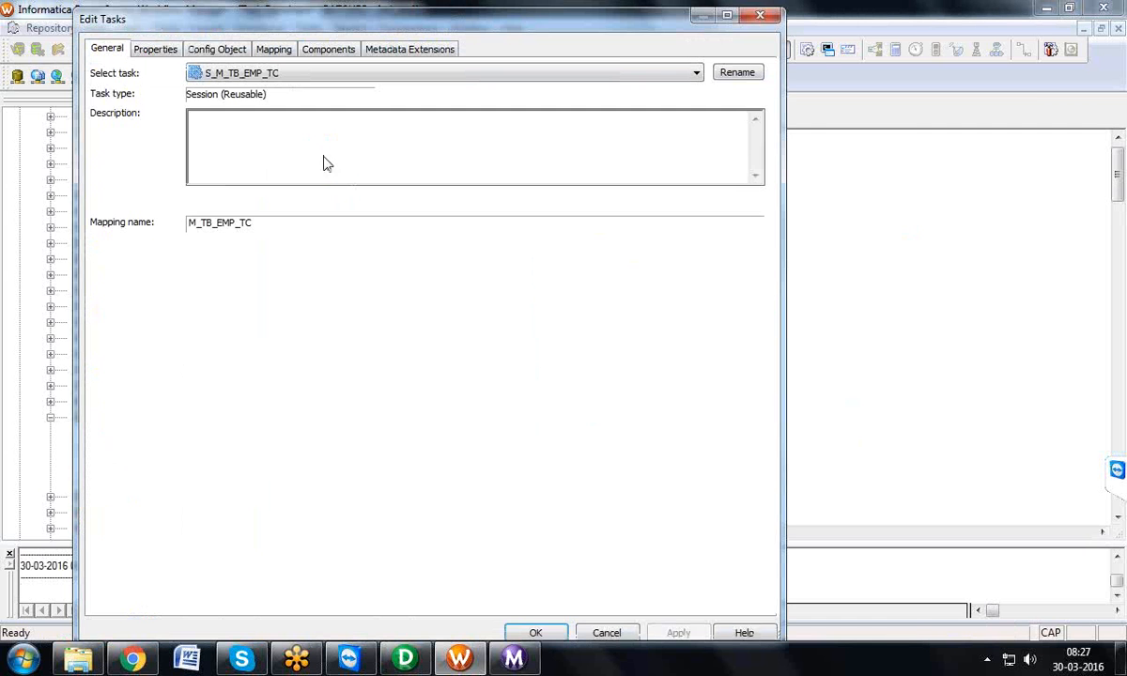
{"action": "double_click", "coordinate": [369, 28]}
{"action": "left_click", "coordinate": [89, 37]}
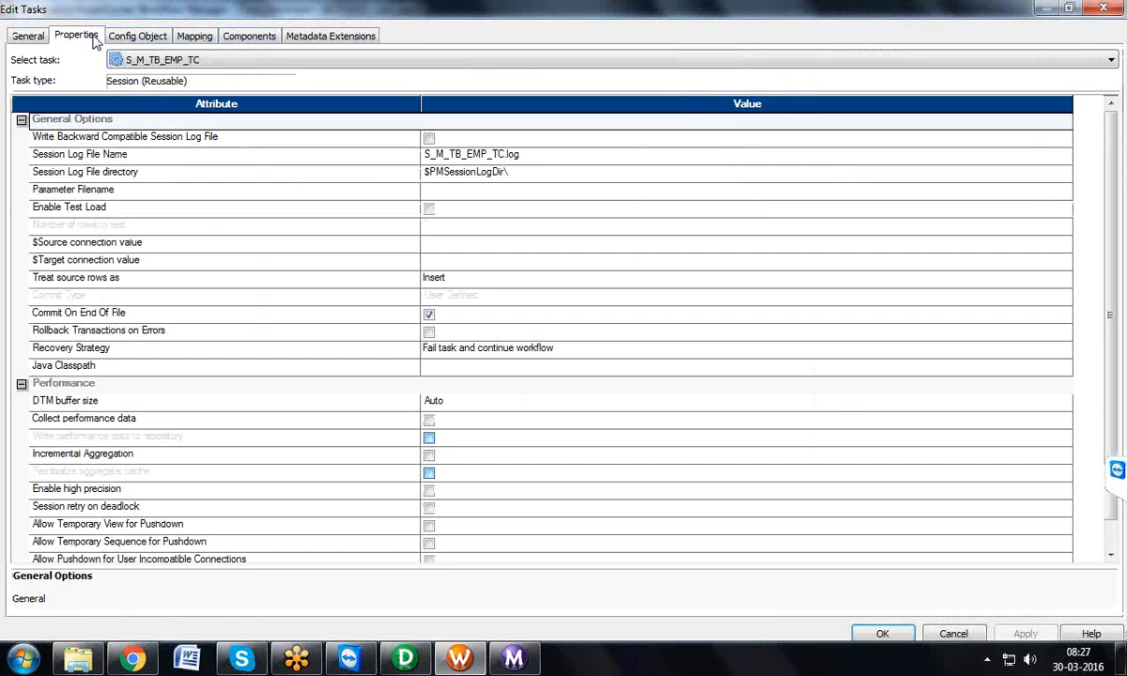
{"action": "left_click", "coordinate": [407, 297]}
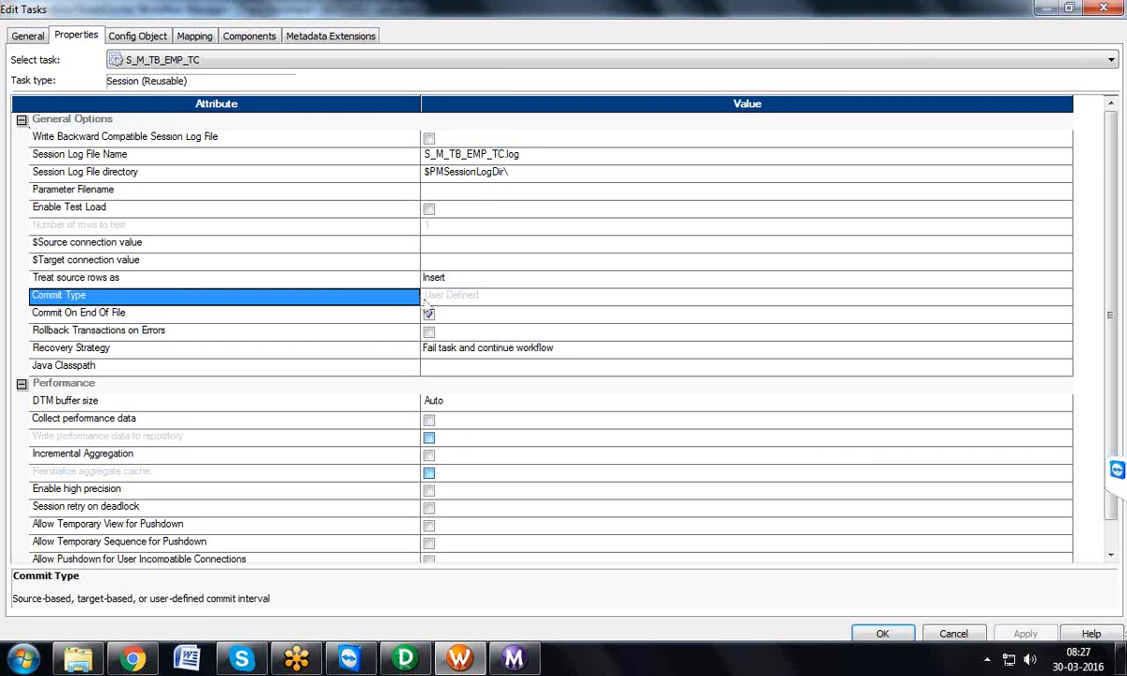
{"action": "left_click", "coordinate": [453, 297]}
{"action": "double_click", "coordinate": [454, 298]}
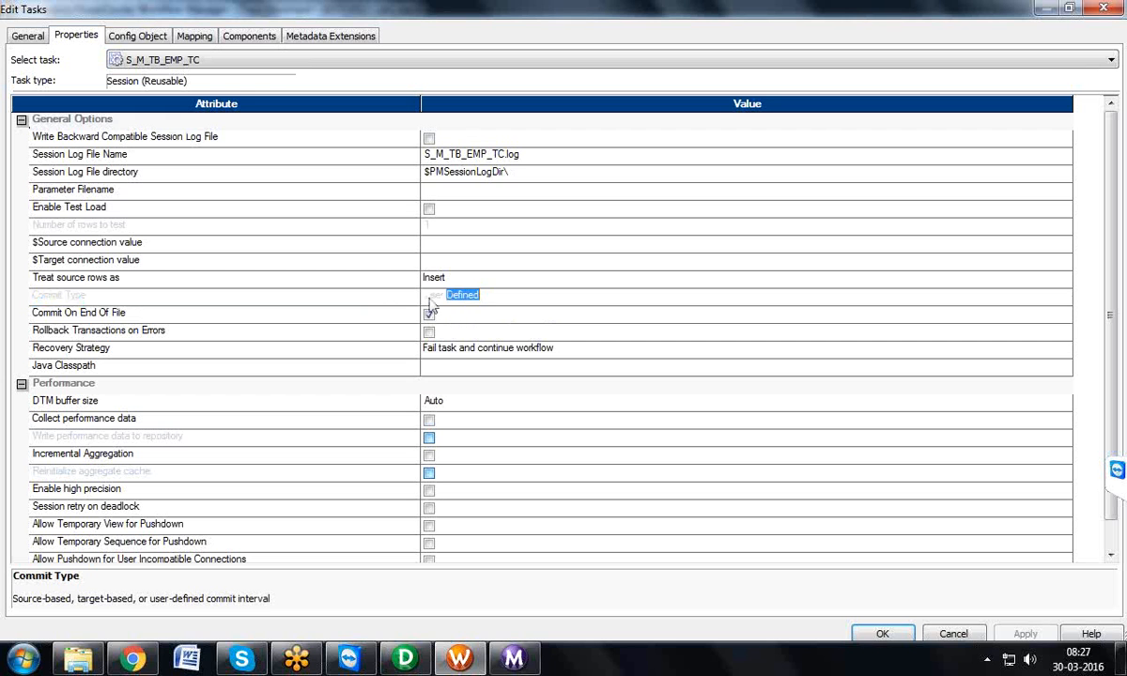
{"action": "left_click", "coordinate": [429, 298]}
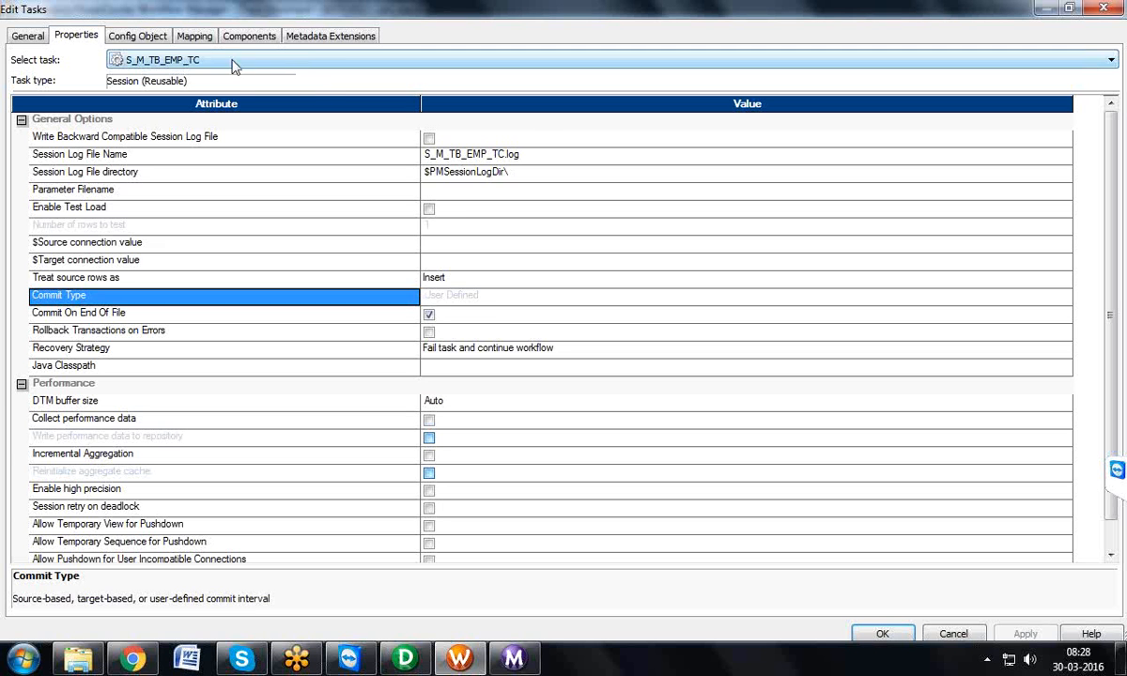
Step: Set the relational connection of the TB_EMP_TC target to BATCH52, checking the connection's definition before accepting it
{"action": "left_click", "coordinate": [207, 41]}
{"action": "left_click", "coordinate": [87, 174]}
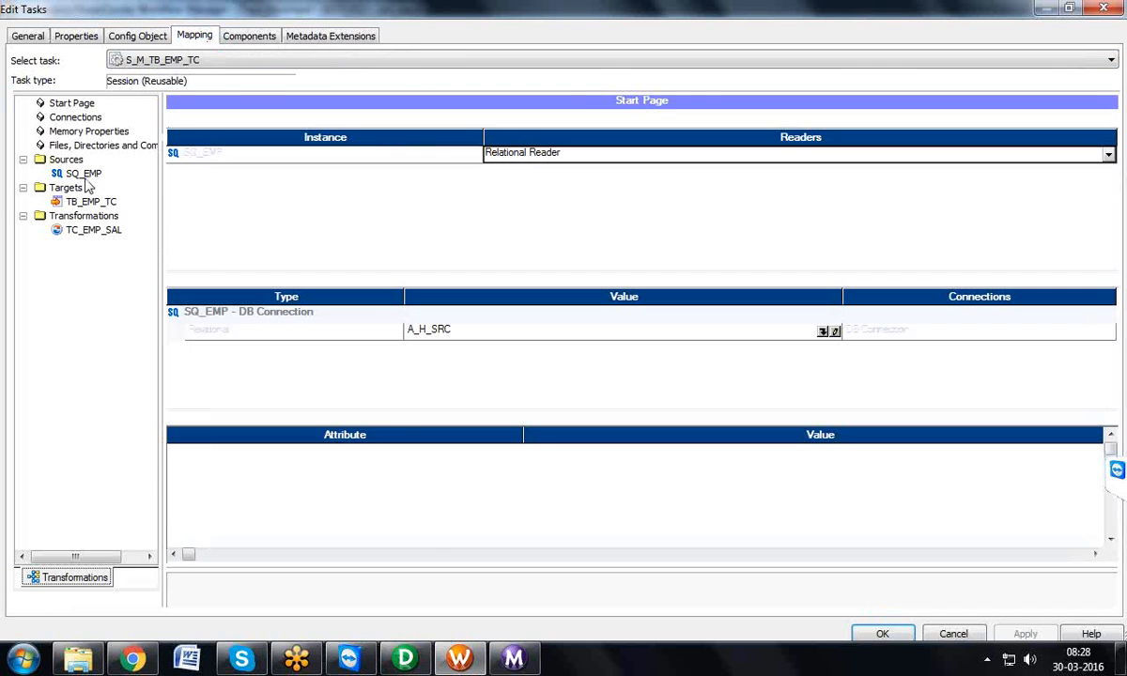
{"action": "left_click", "coordinate": [103, 201]}
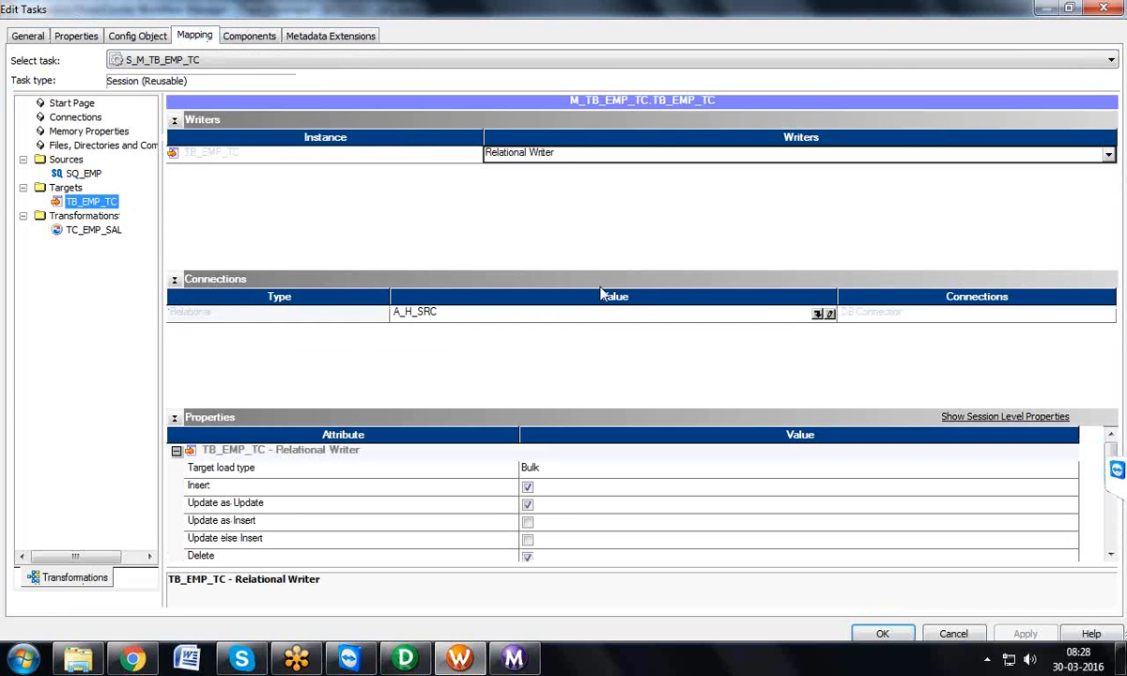
{"action": "left_click", "coordinate": [826, 317]}
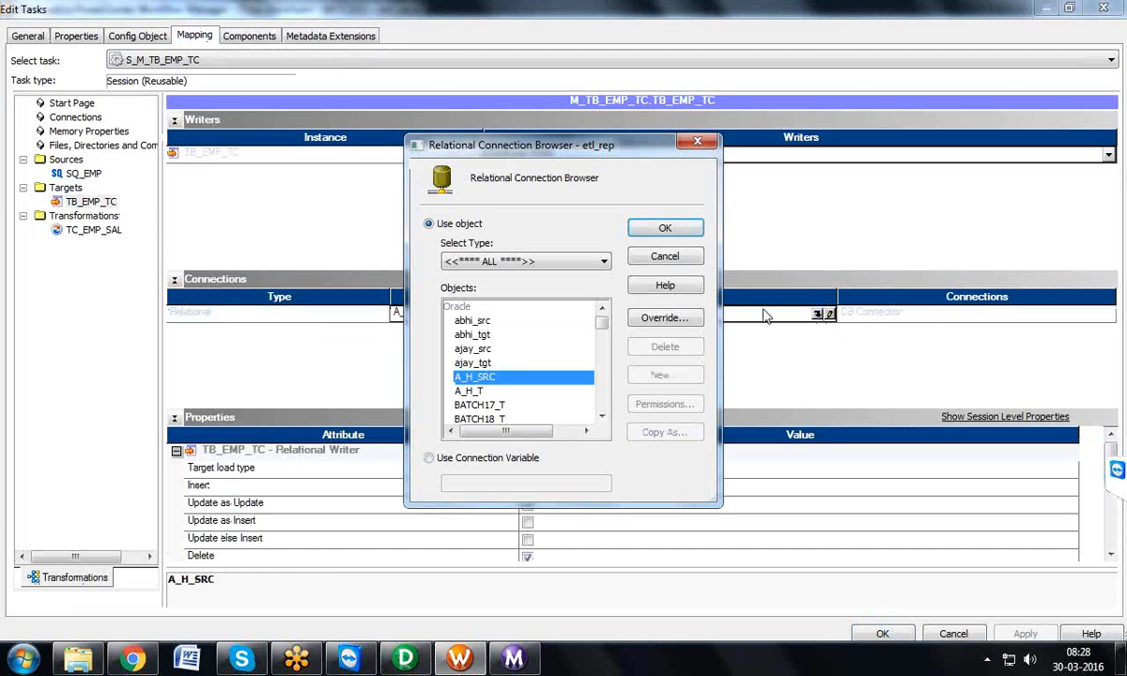
{"action": "left_click_drag", "start_coordinate": [606, 328], "coordinate": [599, 360]}
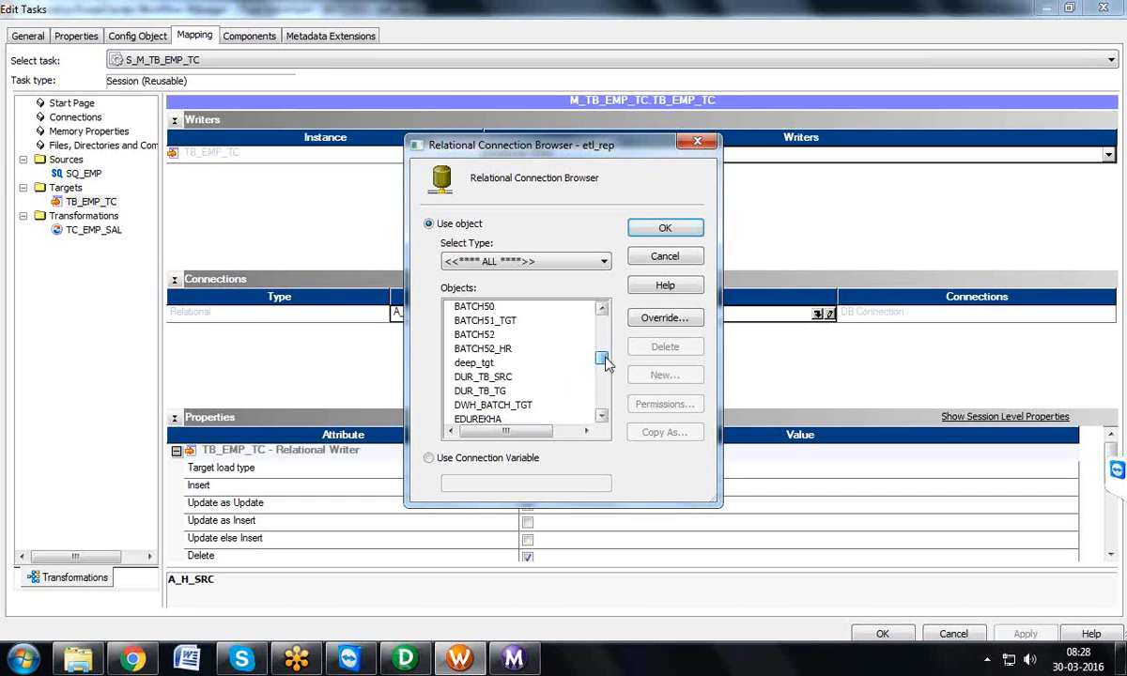
{"action": "left_click", "coordinate": [470, 335]}
{"action": "left_click", "coordinate": [657, 318]}
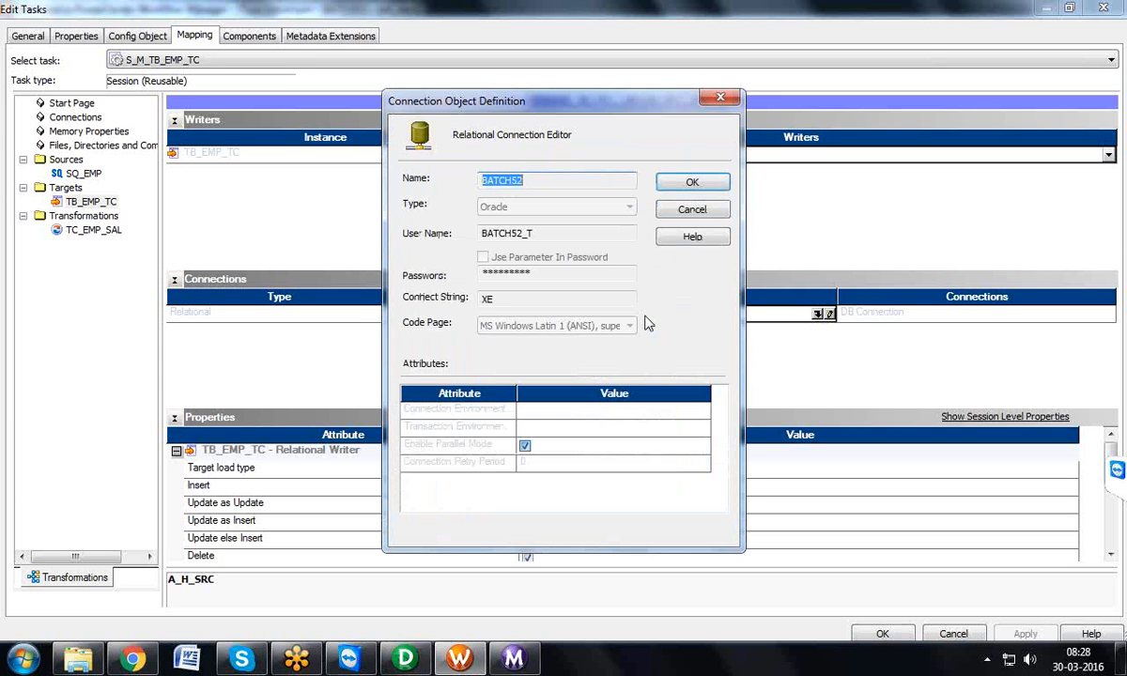
{"action": "left_click", "coordinate": [719, 182]}
{"action": "left_click", "coordinate": [665, 228]}
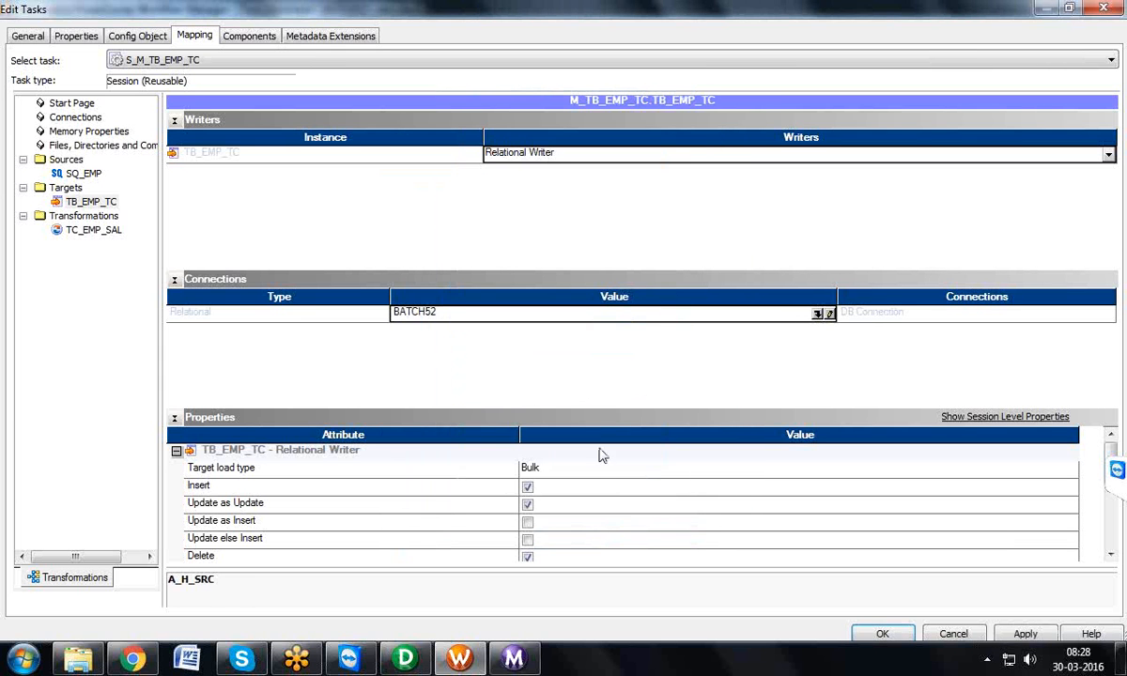
Step: Set the Target load type of TB_EMP_TC to Normal and apply the session changes
{"action": "left_click", "coordinate": [594, 472]}
{"action": "left_click", "coordinate": [594, 470]}
{"action": "left_click", "coordinate": [591, 485]}
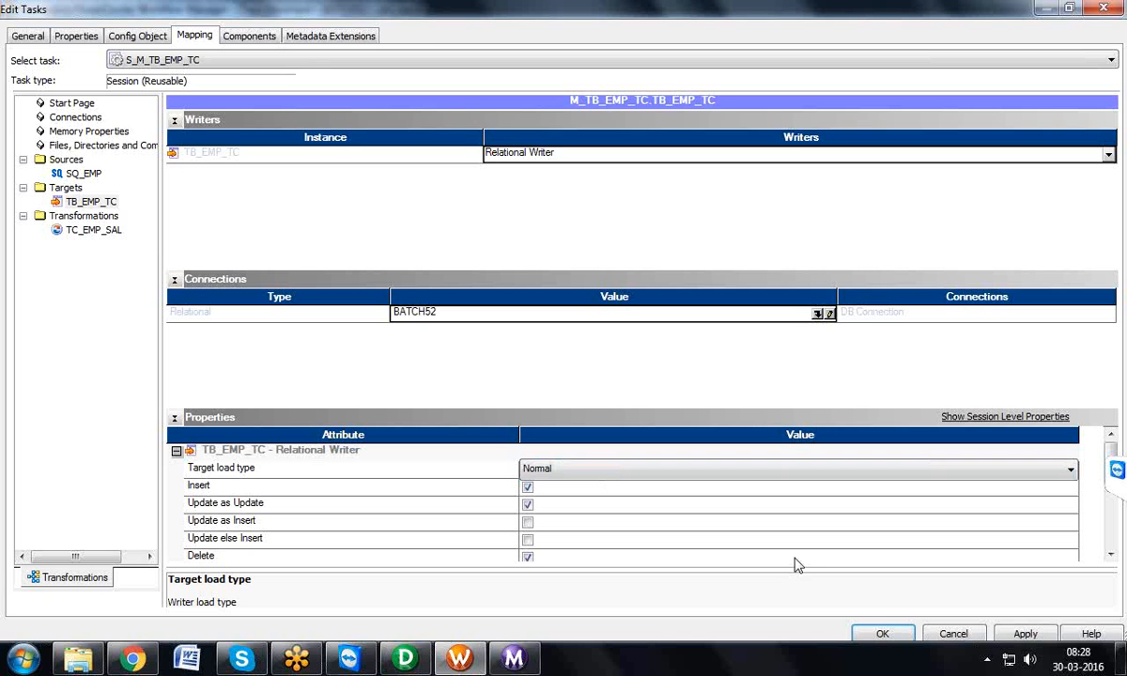
{"action": "left_click", "coordinate": [1026, 635]}
{"action": "left_click", "coordinate": [881, 635]}
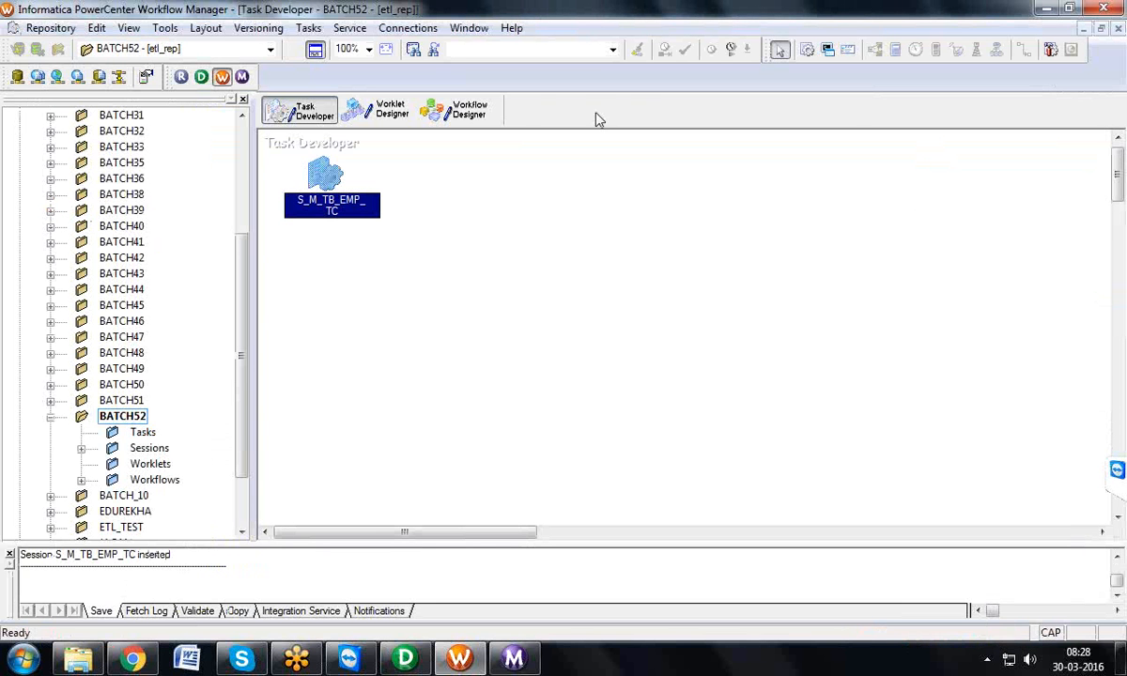
Step: Create a workflow named WF_S_M_TB_EMP_TC in the Workflow Designer, keeping etl_int as its Integration Service
{"action": "left_click", "coordinate": [473, 118]}
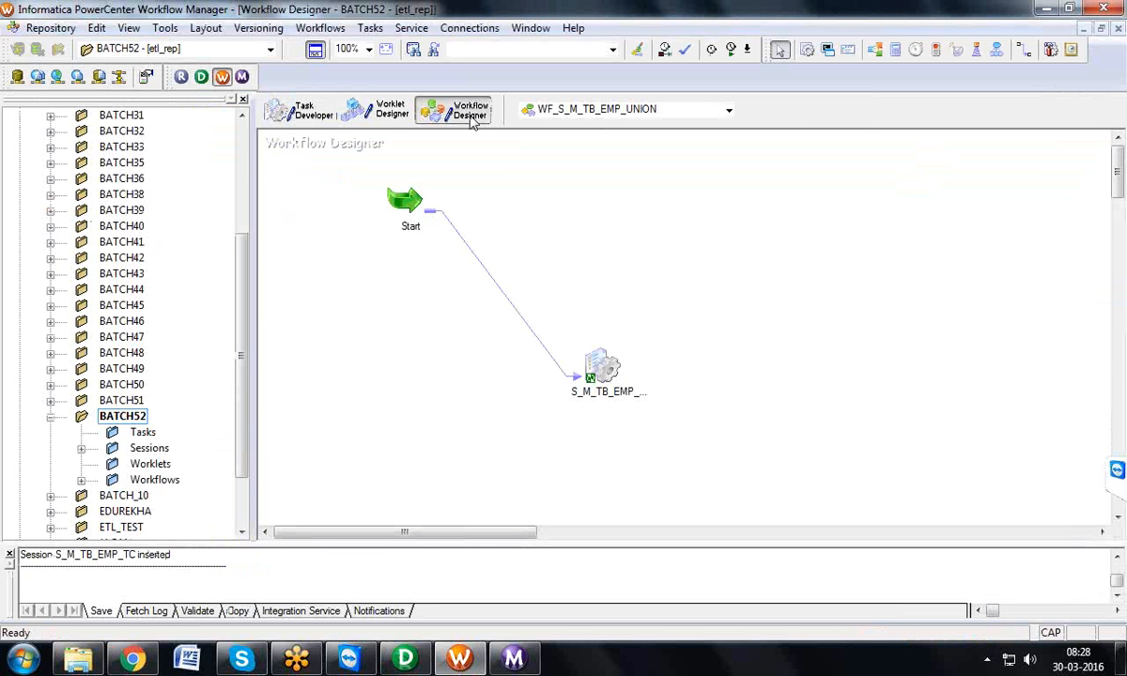
{"action": "left_click", "coordinate": [321, 28]}
{"action": "left_click", "coordinate": [326, 46]}
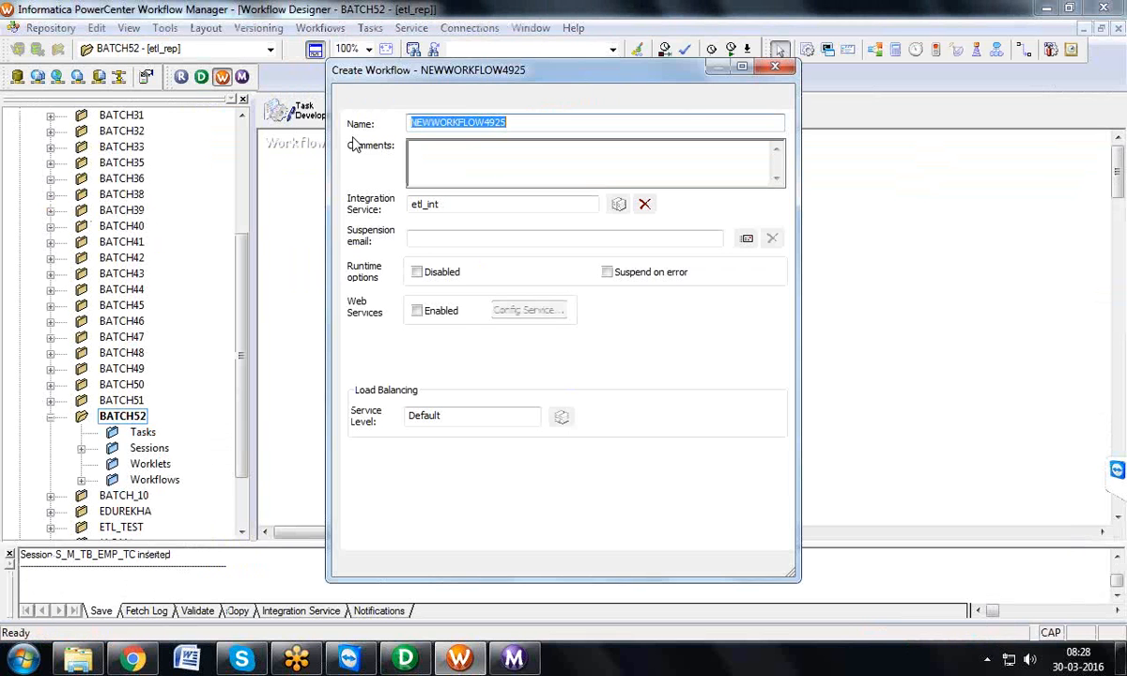
{"action": "type", "text": "WF_"}
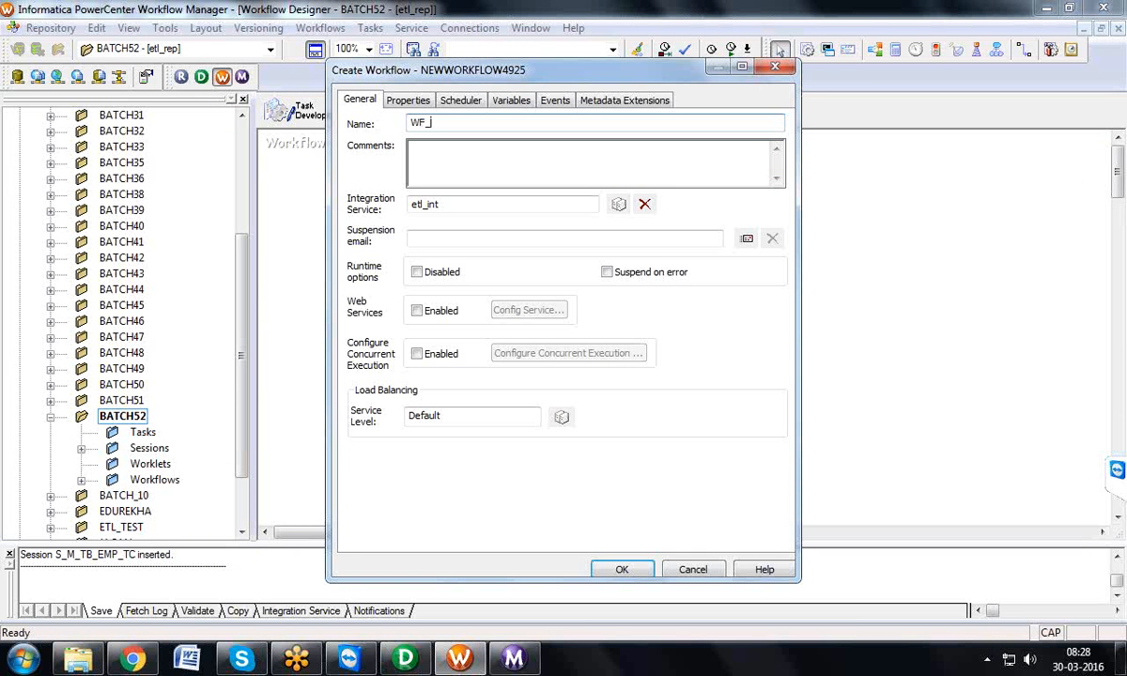
{"action": "type", "text": "S_M_TB_EMP_TC"}
{"action": "left_click", "coordinate": [638, 569]}
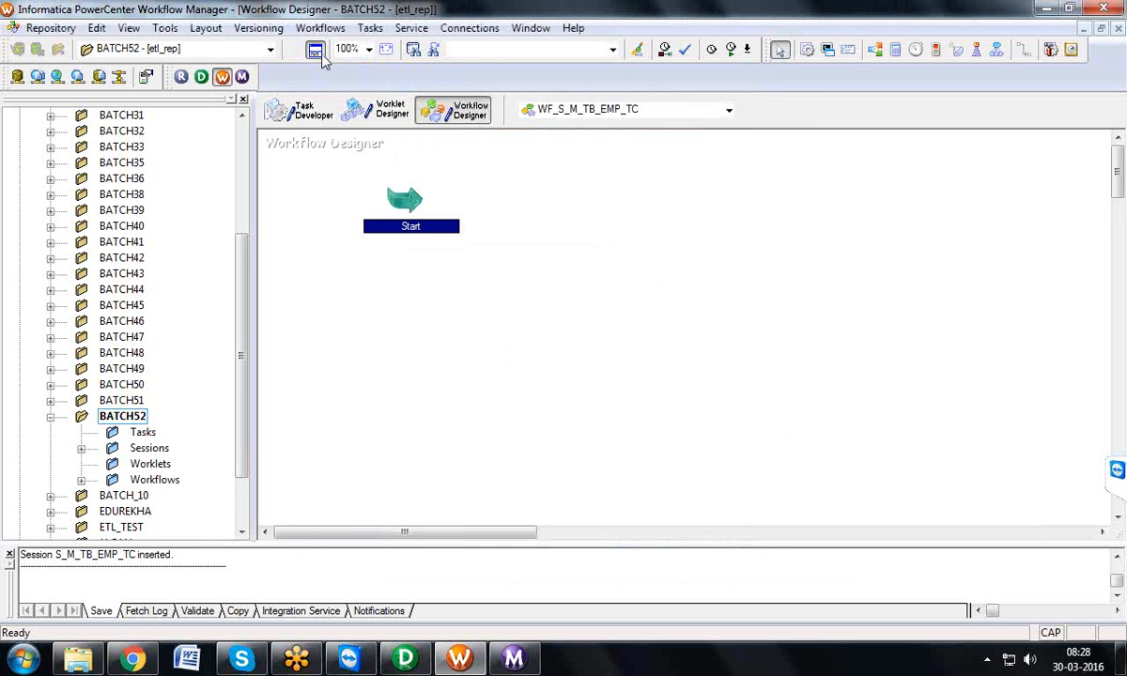
Step: Add the reusable session S_M_TB_EMP_TC from BATCH52's Sessions to the workflow, beside the Start task
{"action": "left_click", "coordinate": [317, 51]}
{"action": "left_click", "coordinate": [82, 448]}
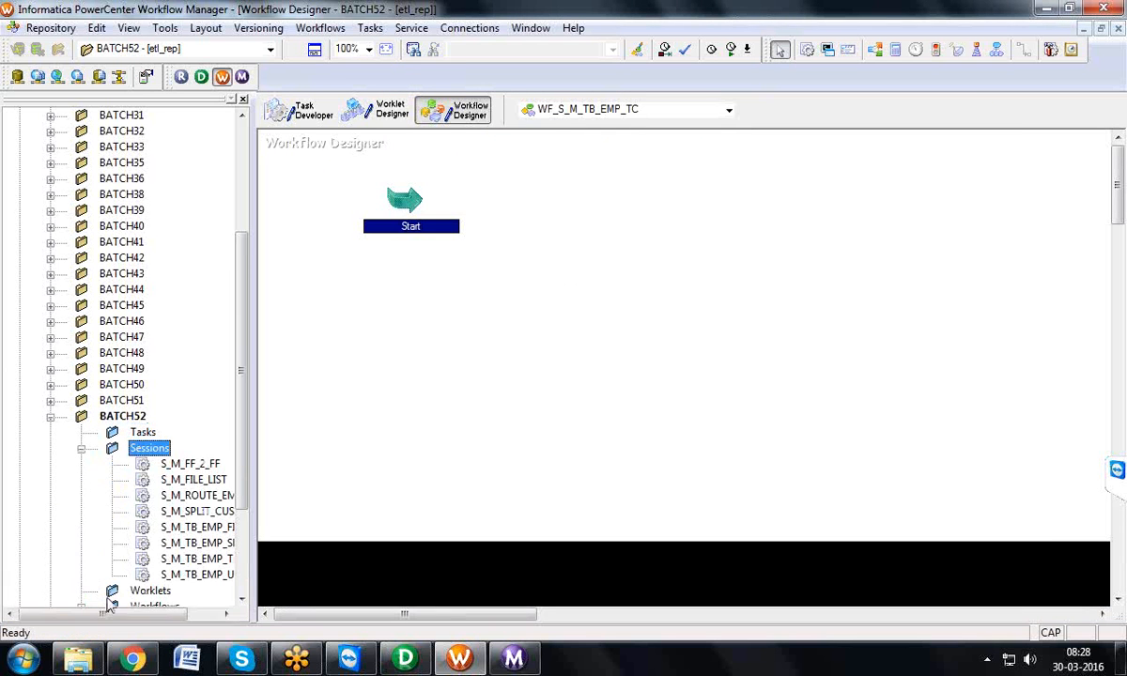
{"action": "left_click_drag", "start_coordinate": [108, 615], "coordinate": [190, 620]}
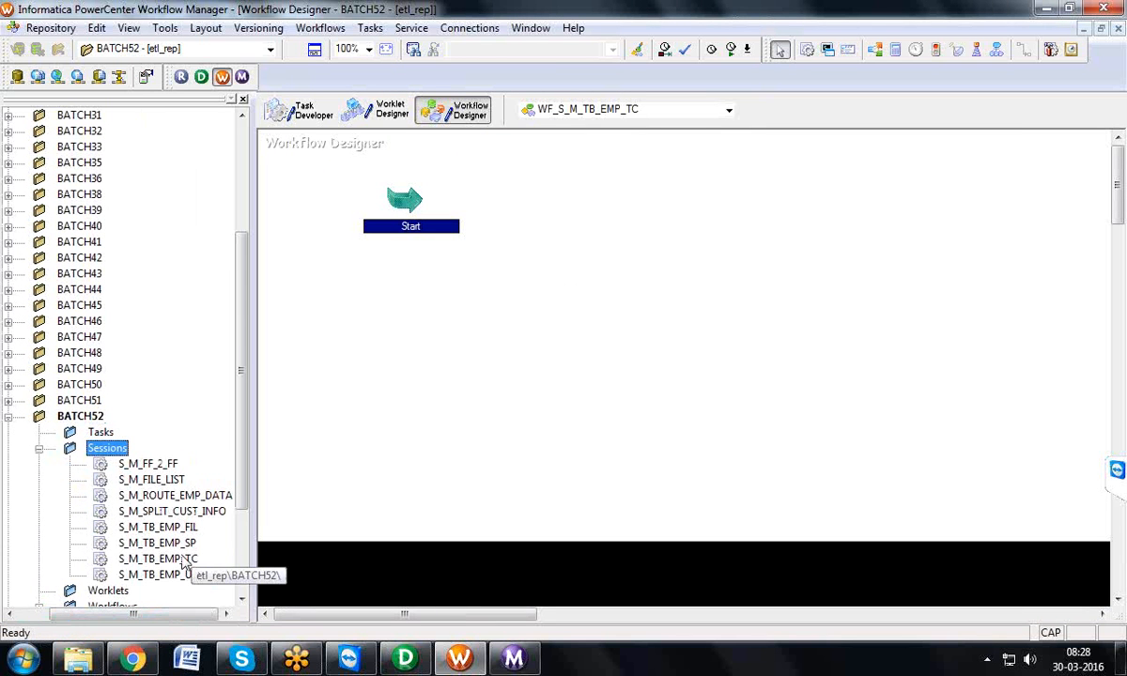
{"action": "left_click_drag", "start_coordinate": [185, 564], "coordinate": [648, 247]}
Step: Link the Start task to session S_M_TB_EMP_TC and save the workflow to the repository
{"action": "left_click", "coordinate": [369, 28]}
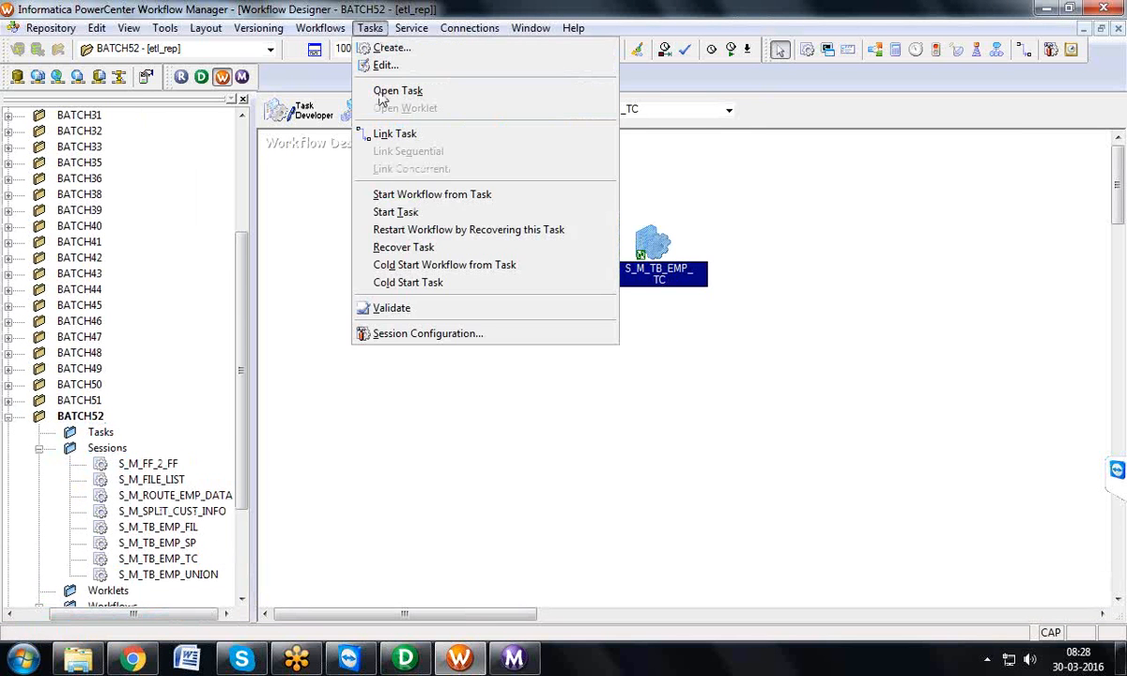
{"action": "left_click", "coordinate": [394, 133]}
{"action": "left_click_drag", "start_coordinate": [402, 198], "coordinate": [676, 246]}
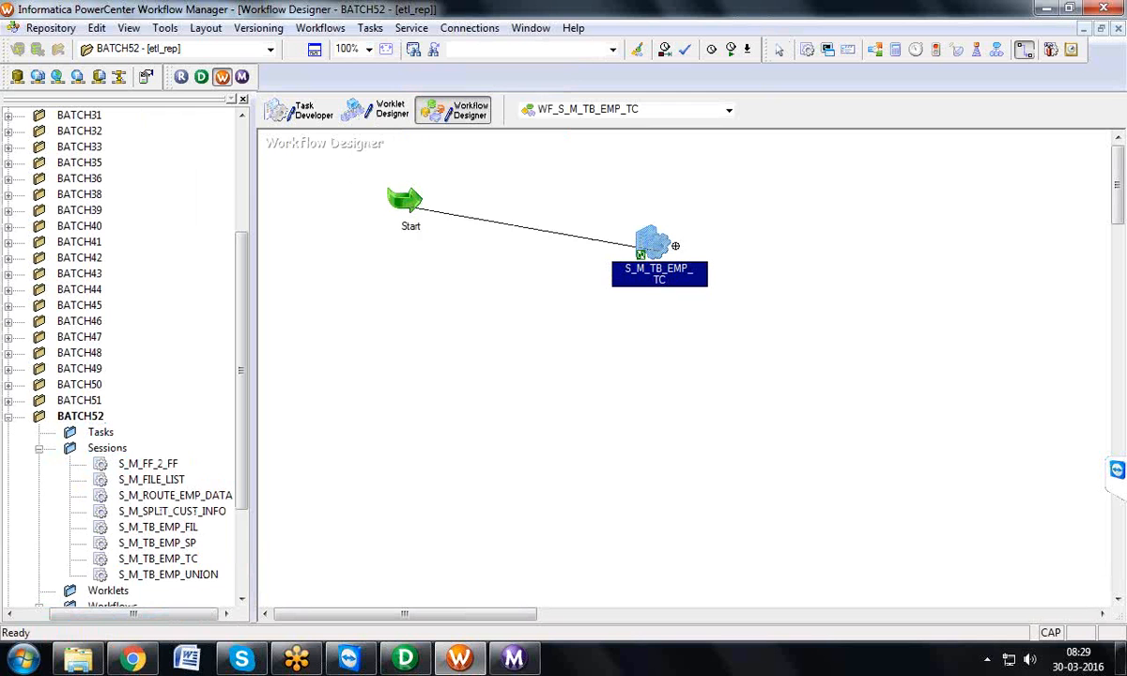
{"action": "key", "text": "ctrl+s"}
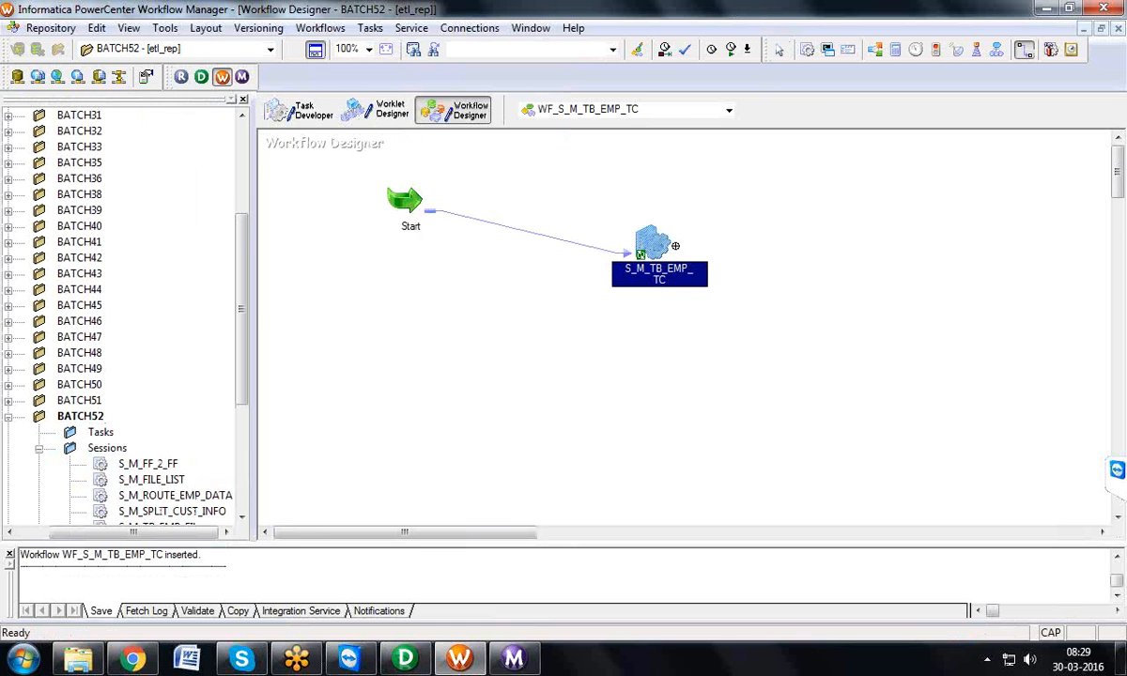
Step: Start workflow WF_S_M_TB_EMP_TC and switch to the Workflow Monitor to follow its run
{"action": "left_click", "coordinate": [319, 28]}
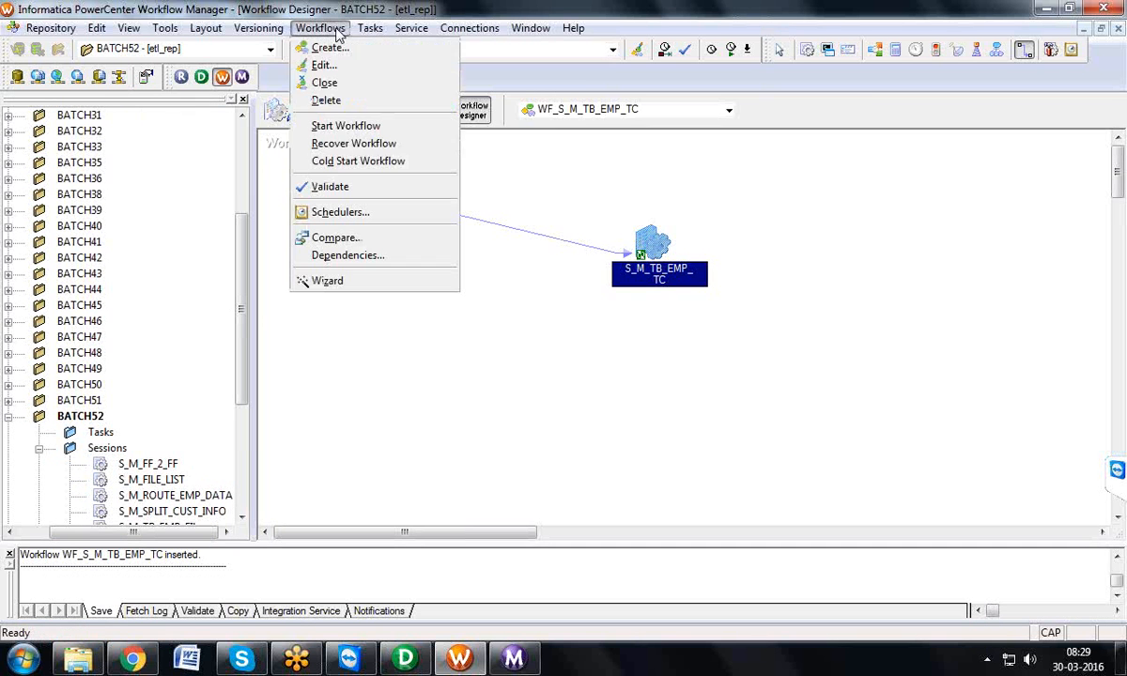
{"action": "left_click", "coordinate": [346, 126]}
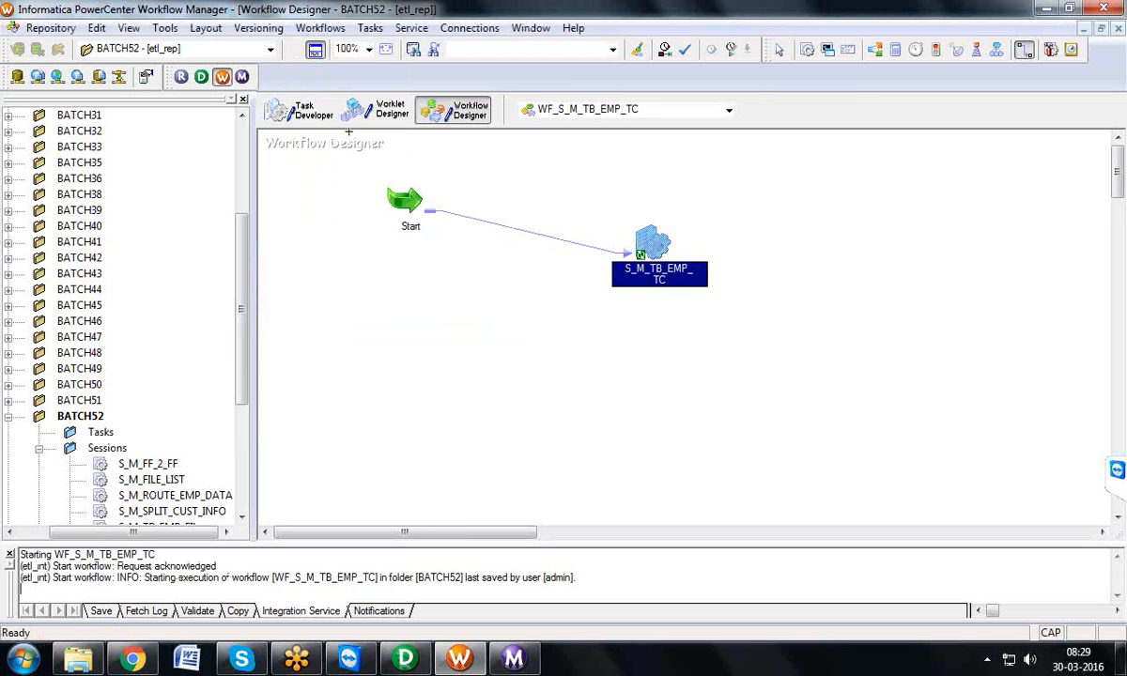
{"action": "left_click", "coordinate": [515, 660]}
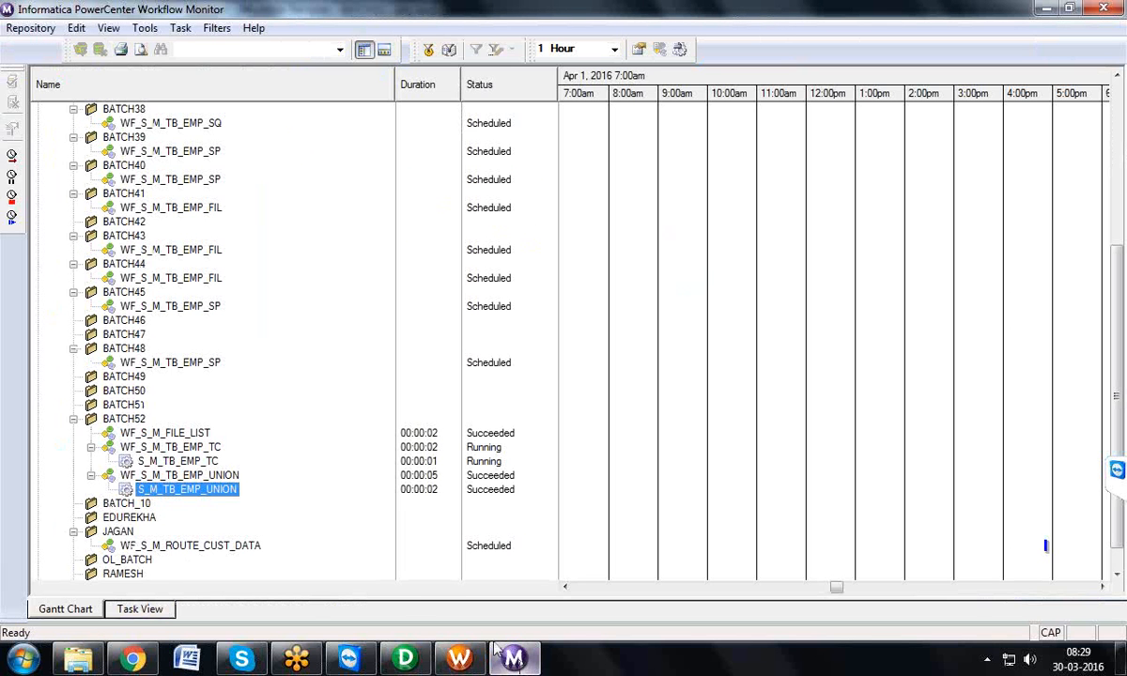
Step: Open the session log of S_M_TB_EMP_TC in a maximized window and examine its user-defined commit point entries
{"action": "left_click", "coordinate": [209, 462]}
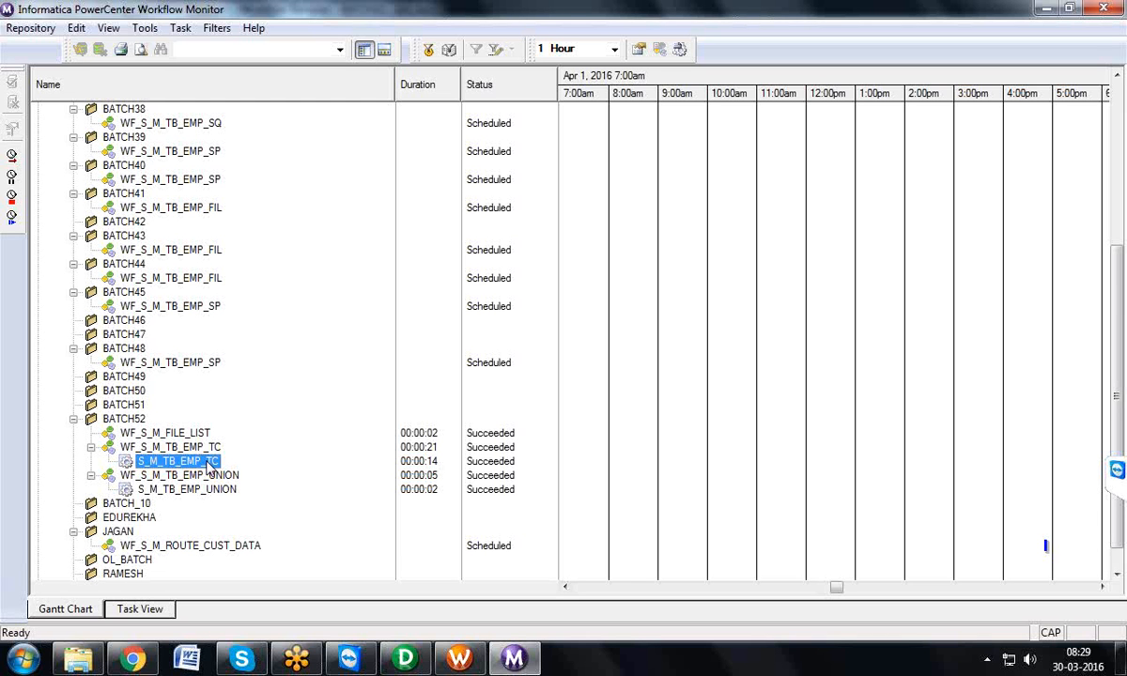
{"action": "right_click", "coordinate": [208, 467]}
{"action": "left_click", "coordinate": [249, 408]}
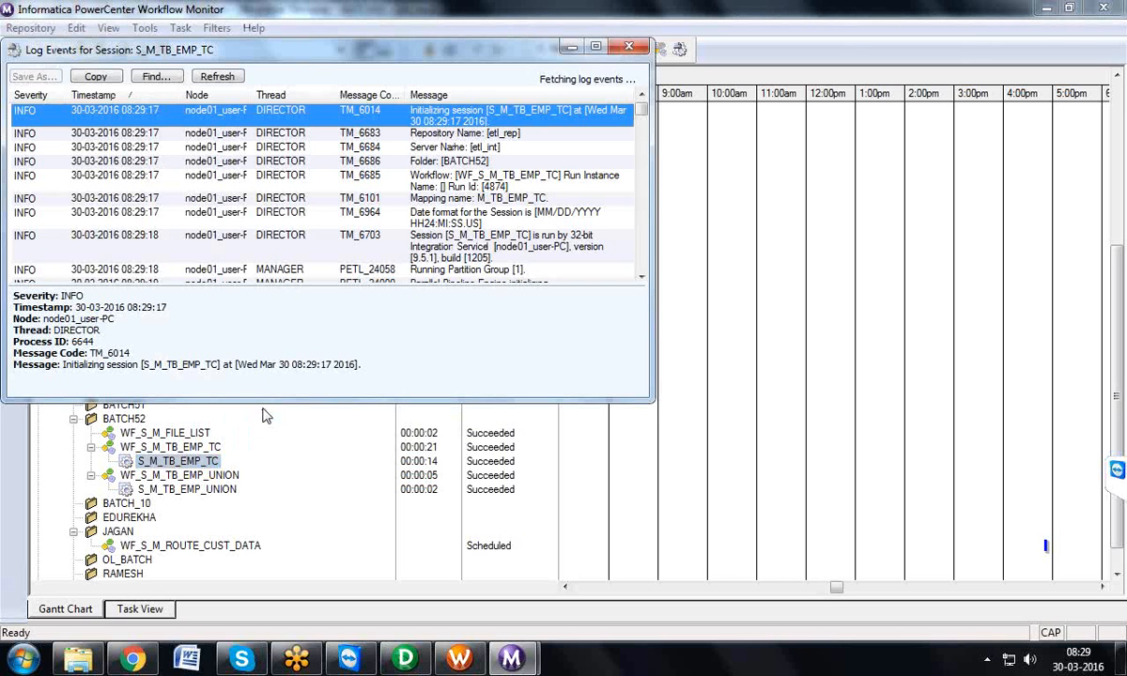
{"action": "double_click", "coordinate": [308, 50]}
{"action": "scroll", "coordinate": [1126, 235], "scroll_direction": "down", "scroll_amount": 10}
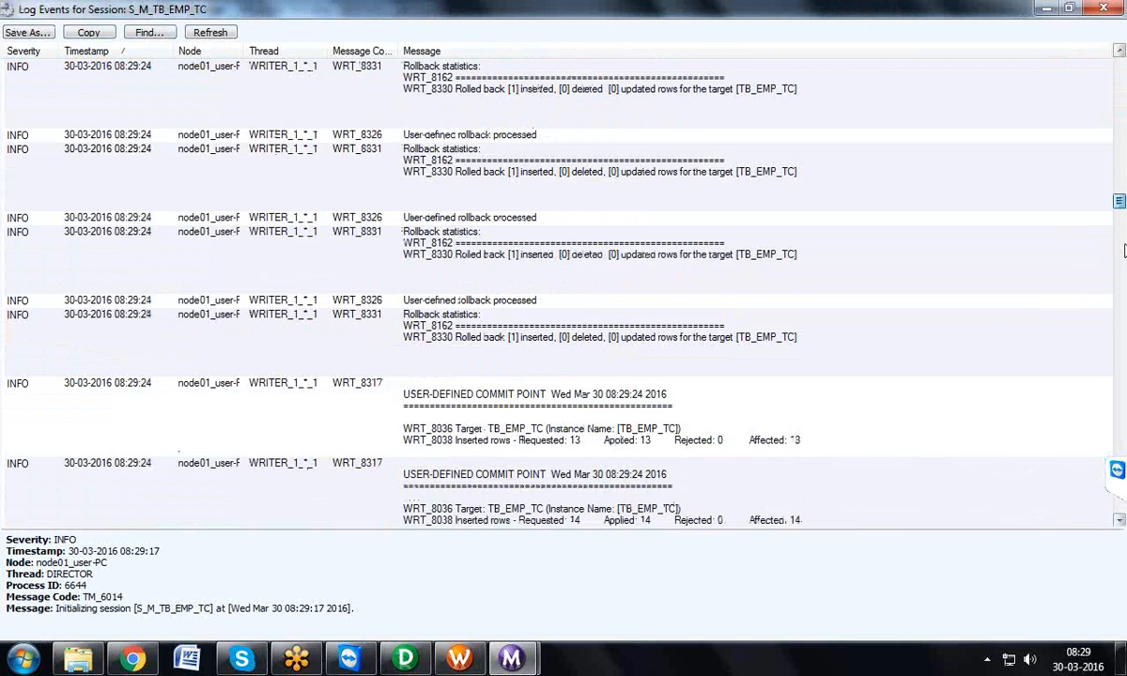
{"action": "scroll", "coordinate": [1126, 242], "scroll_direction": "up", "scroll_amount": 3}
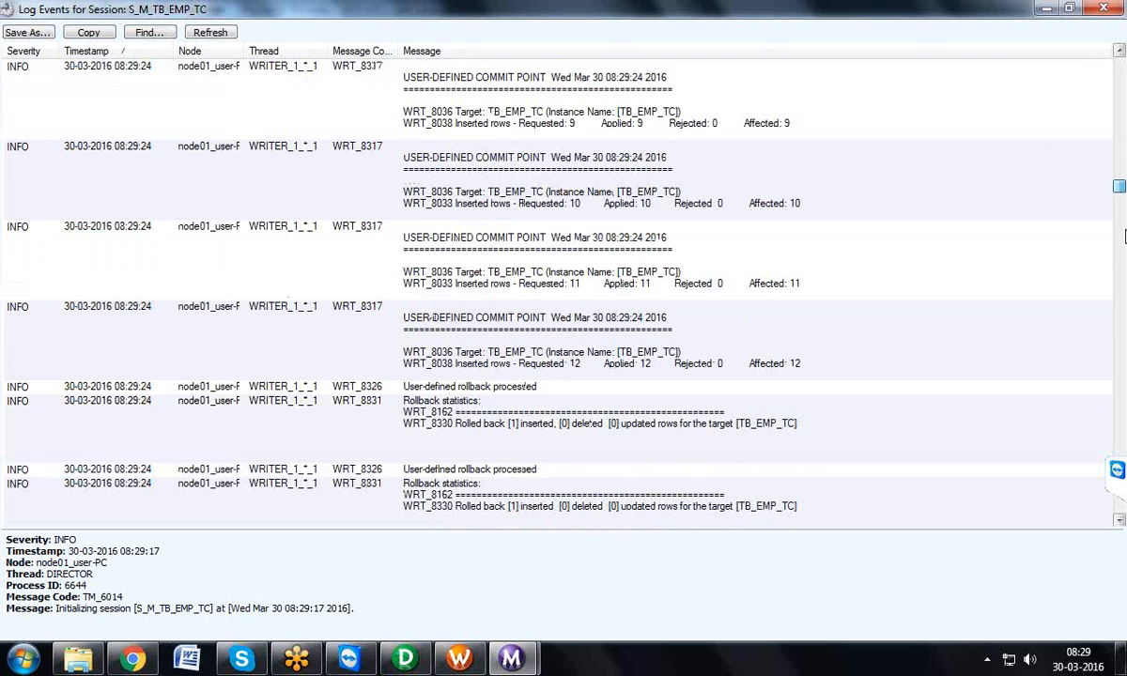
{"action": "scroll", "coordinate": [1125, 228], "scroll_direction": "up", "scroll_amount": 3}
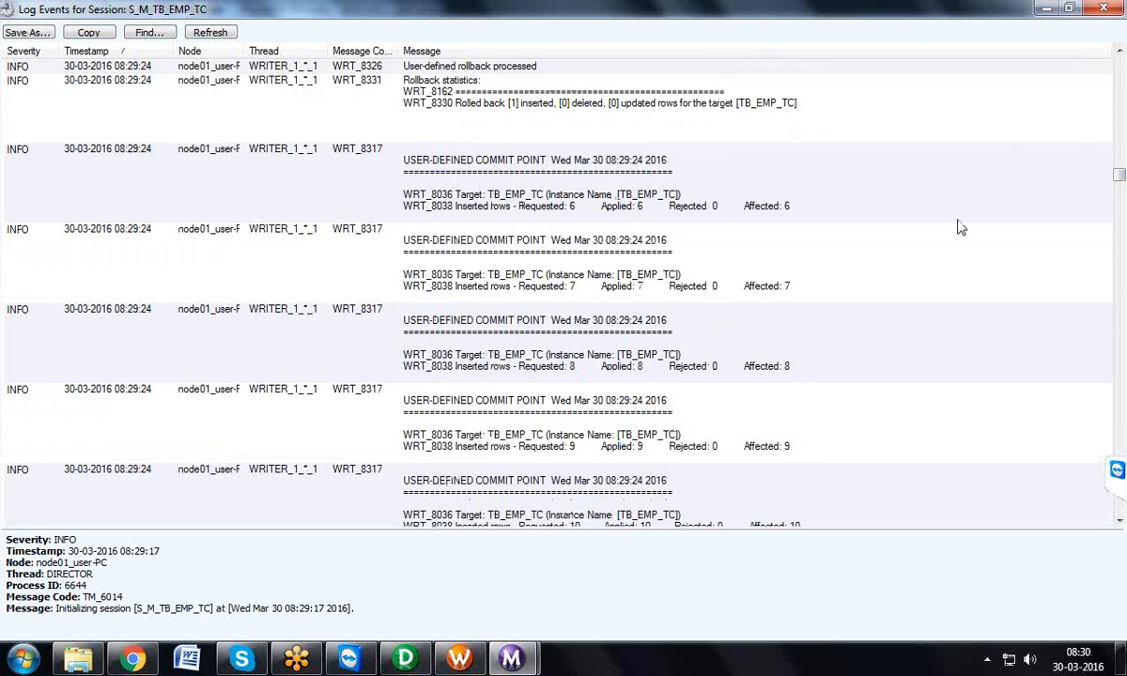
{"action": "left_click", "coordinate": [550, 172]}
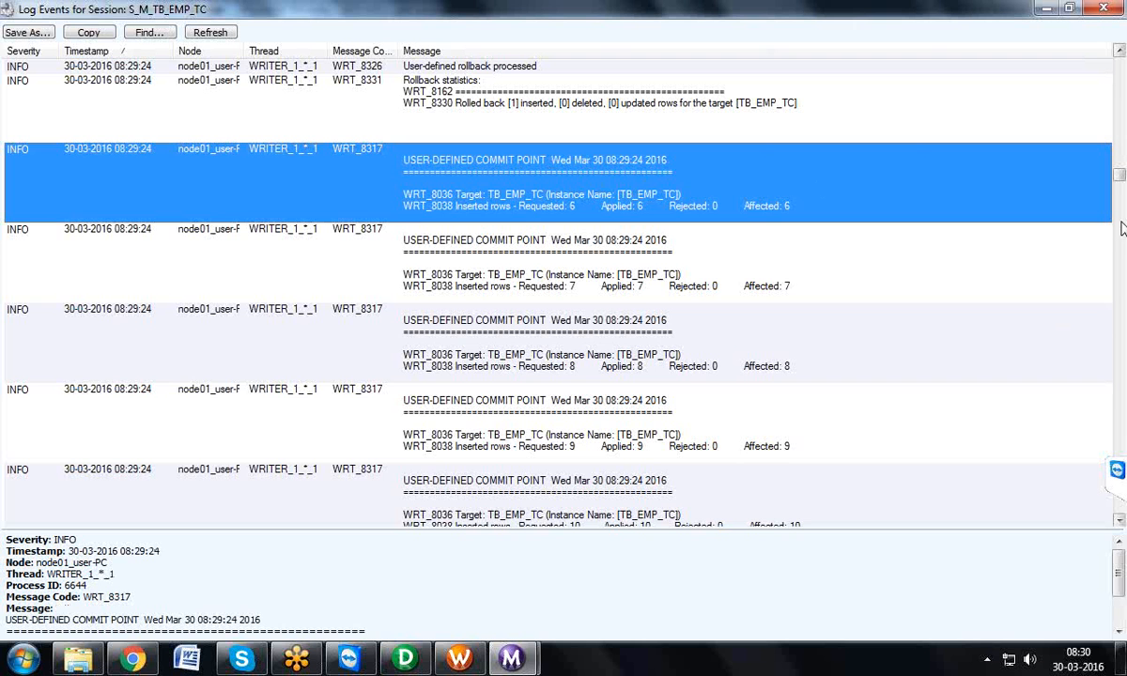
Step: Examine the user-defined rollback statistics for target TB_EMP_TC throughout the session log, finishing by closing the log
{"action": "left_click_drag", "start_coordinate": [1121, 178], "coordinate": [1120, 290]}
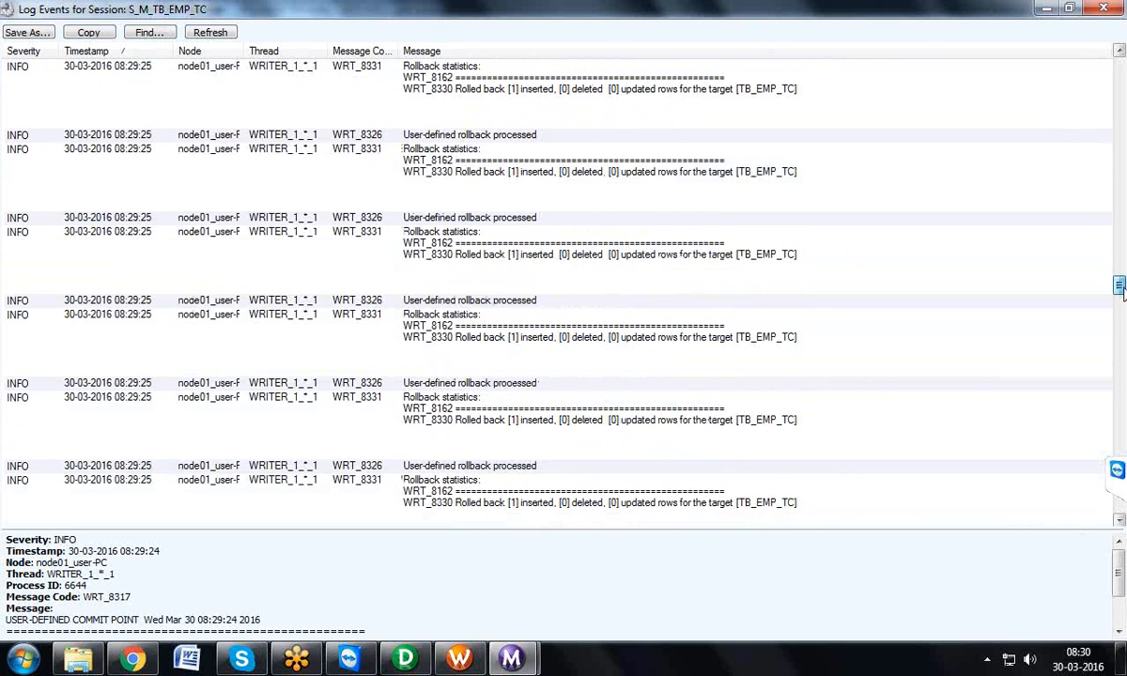
{"action": "left_click", "coordinate": [507, 256]}
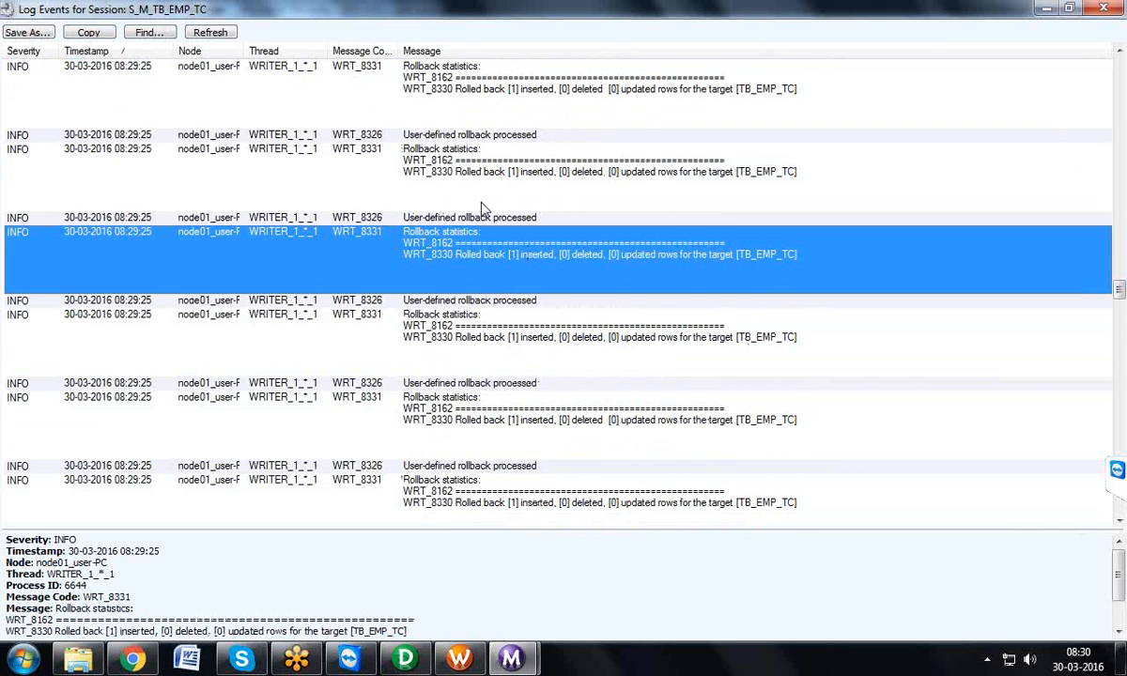
{"action": "left_click", "coordinate": [587, 171]}
{"action": "left_click_drag", "start_coordinate": [1119, 288], "coordinate": [1120, 205]}
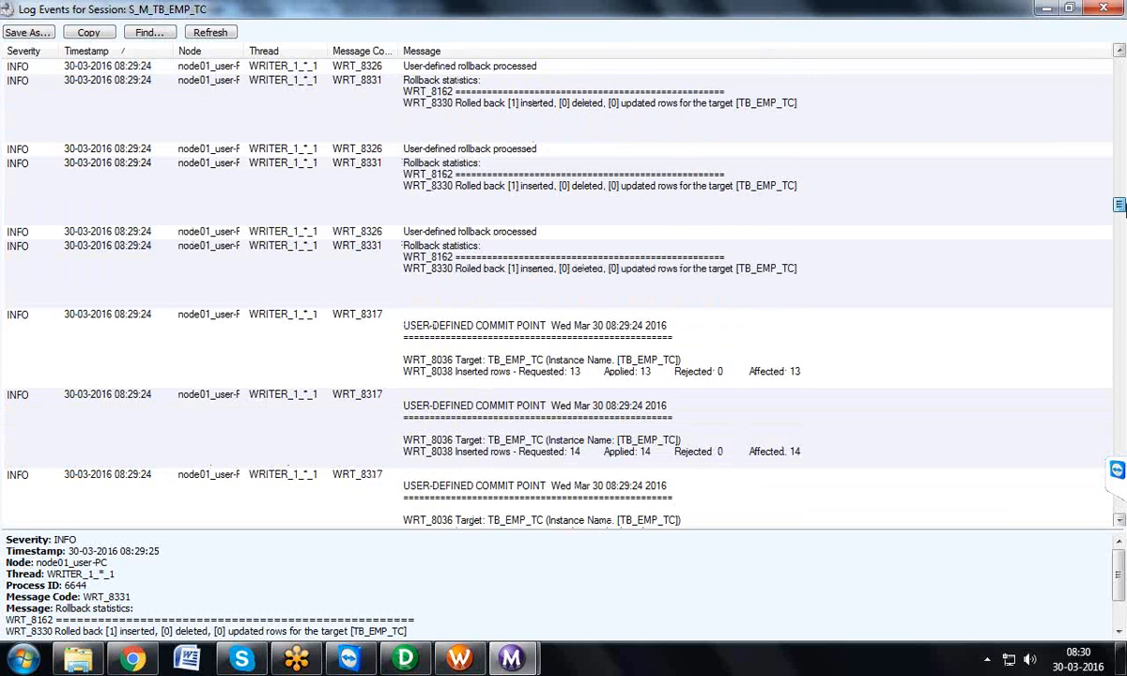
{"action": "left_click_drag", "start_coordinate": [1120, 205], "coordinate": [1121, 399]}
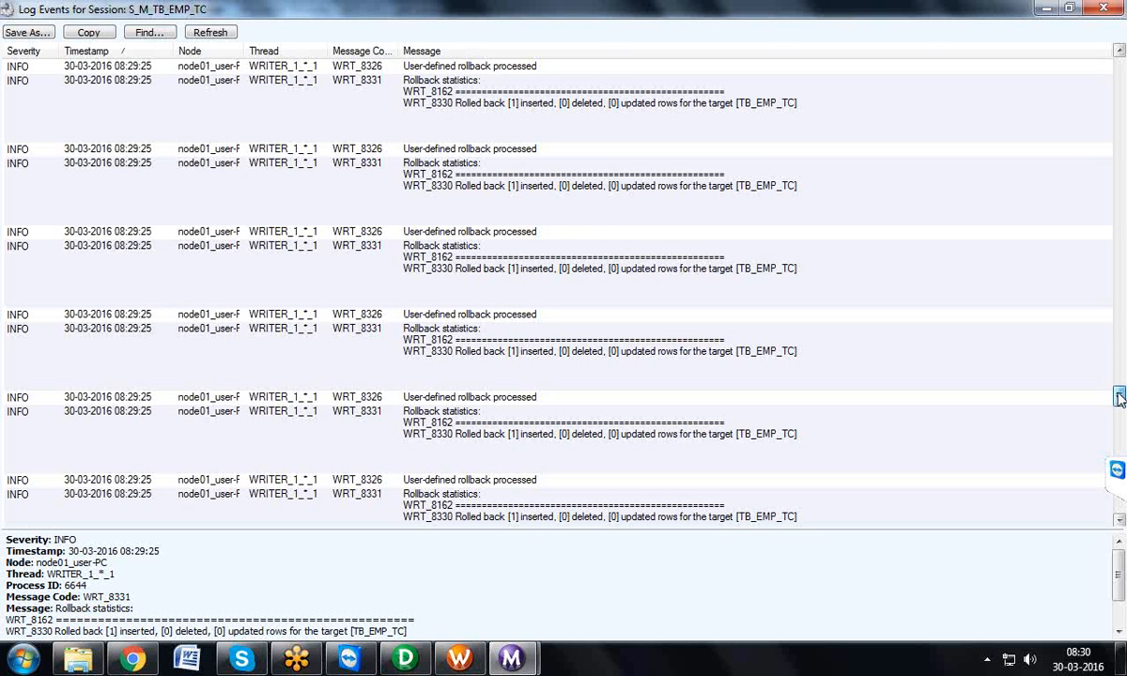
{"action": "left_click", "coordinate": [1103, 9]}
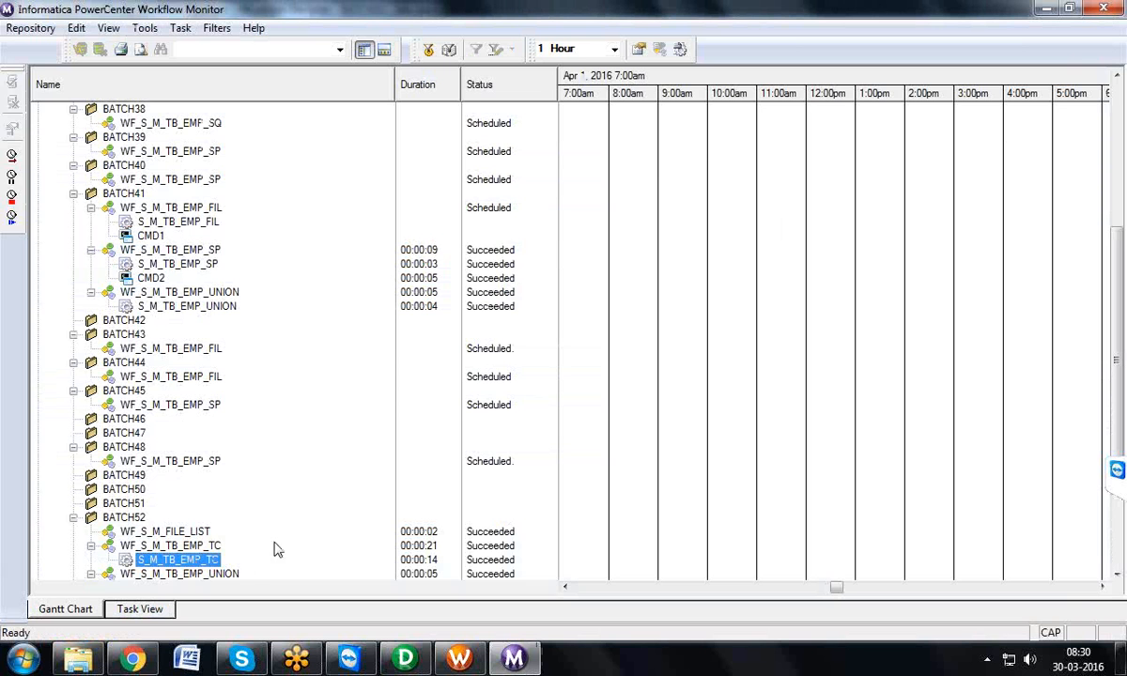
Step: Open the run properties of session S_M_TB_EMP_TC, check its Target Success Rows, and close the properties
{"action": "right_click", "coordinate": [218, 557]}
{"action": "left_click", "coordinate": [284, 542]}
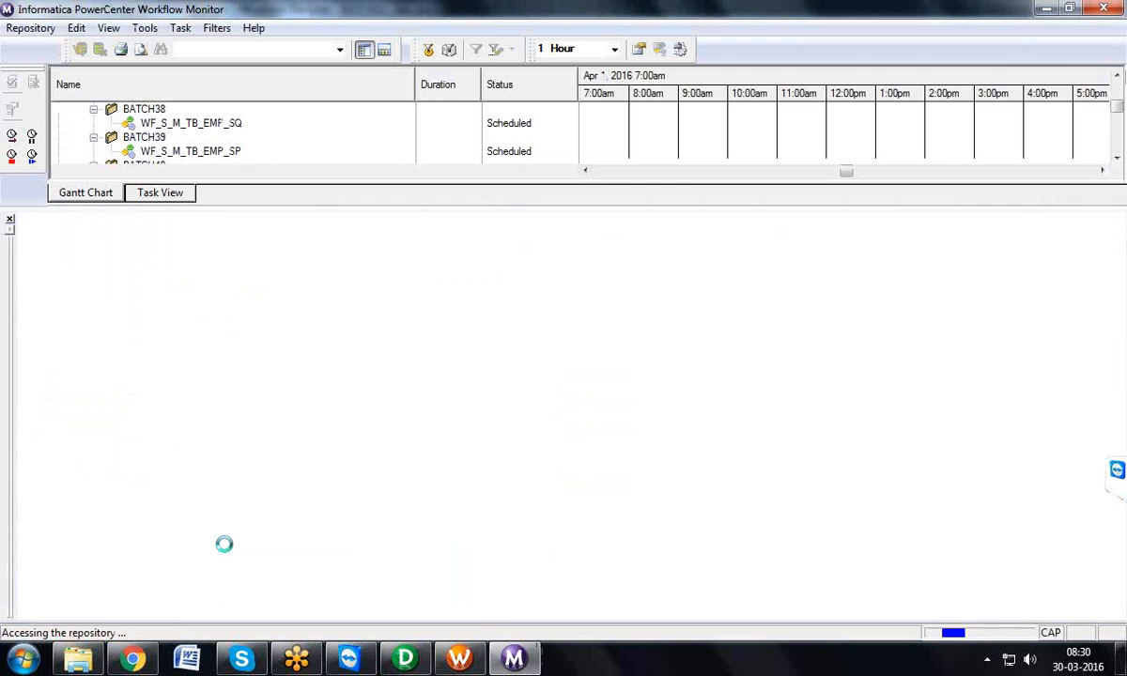
{"action": "left_click", "coordinate": [528, 472]}
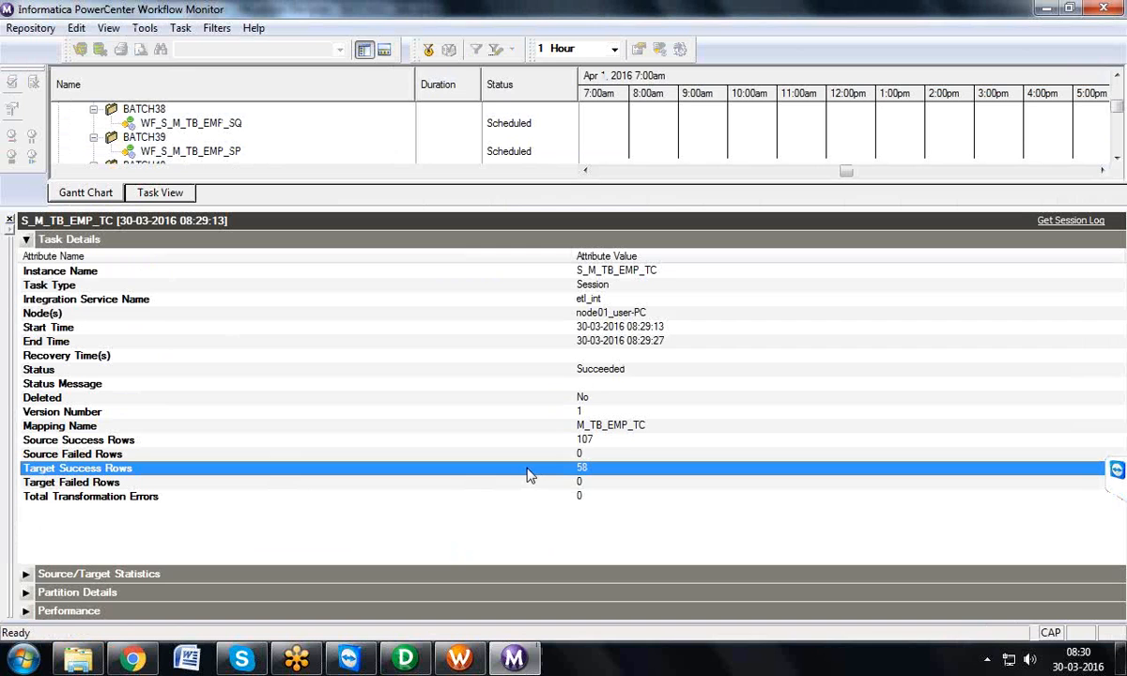
{"action": "left_click", "coordinate": [8, 221]}
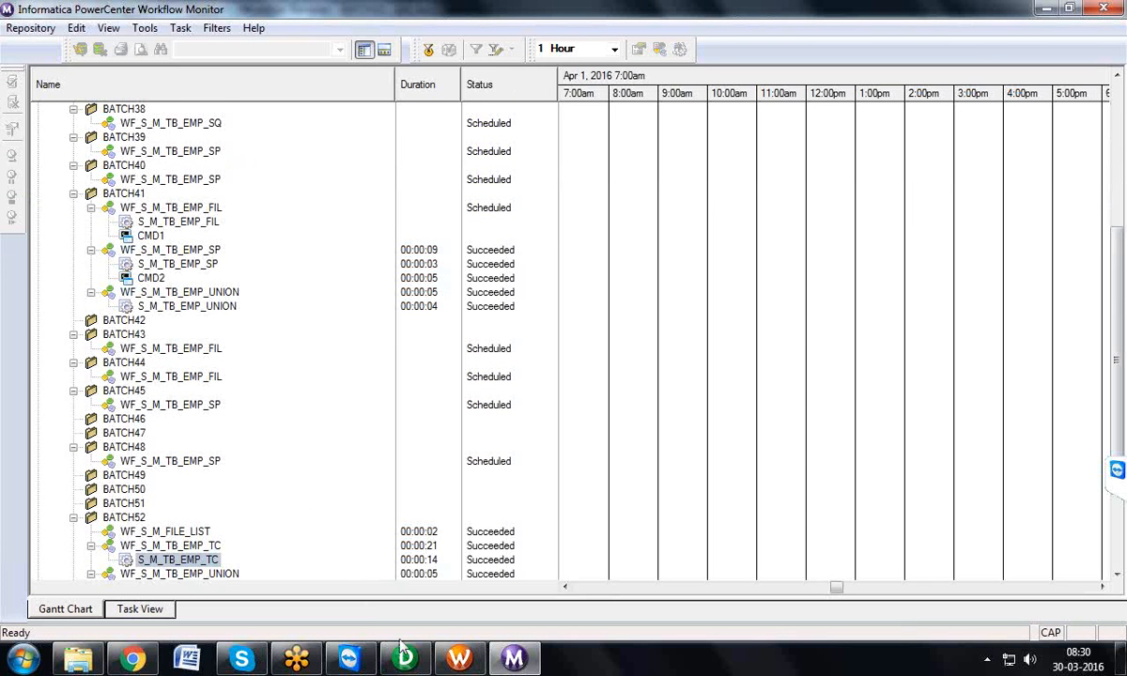
{"action": "left_click", "coordinate": [459, 658]}
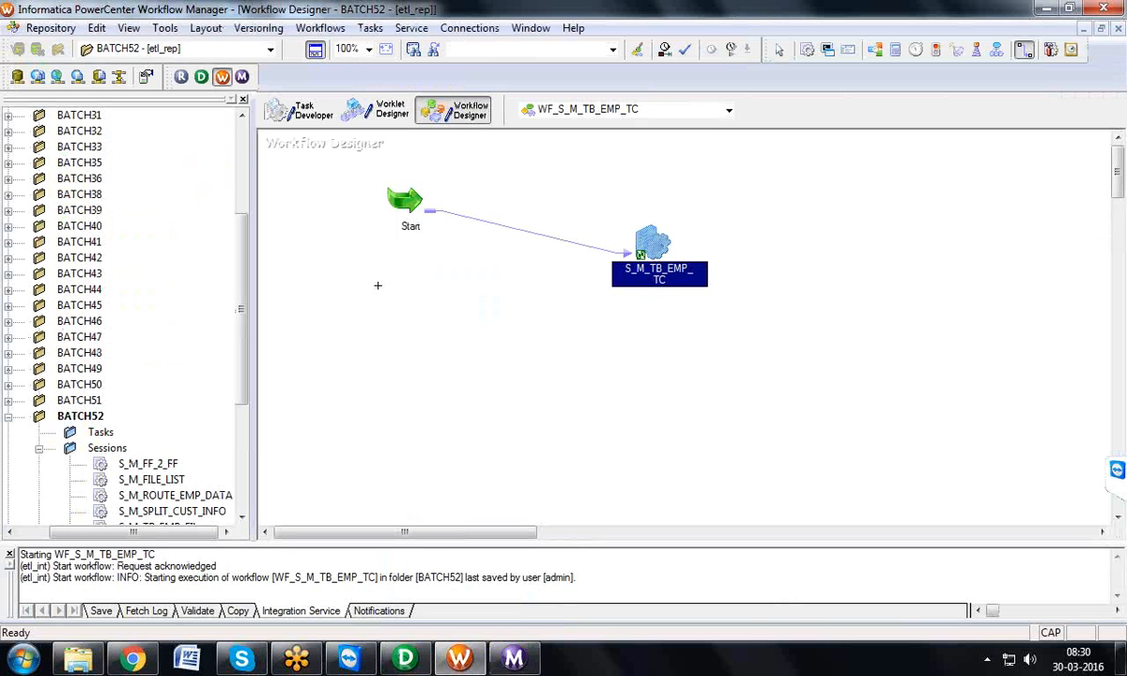
{"action": "left_click", "coordinate": [299, 113]}
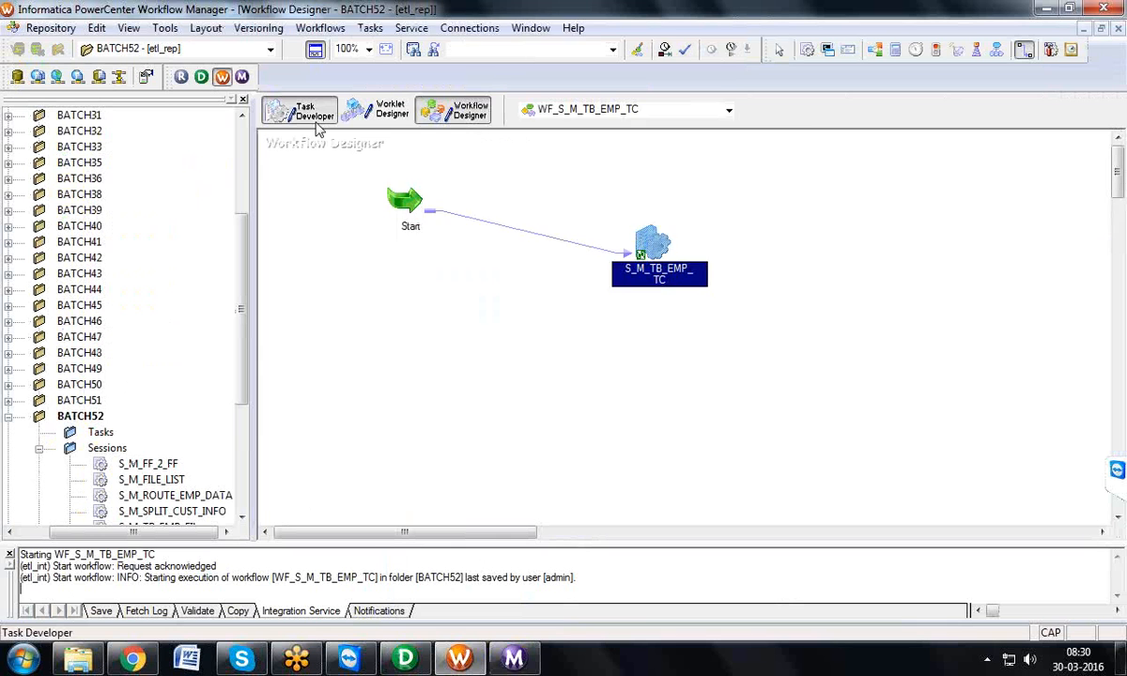
{"action": "left_click", "coordinate": [445, 113]}
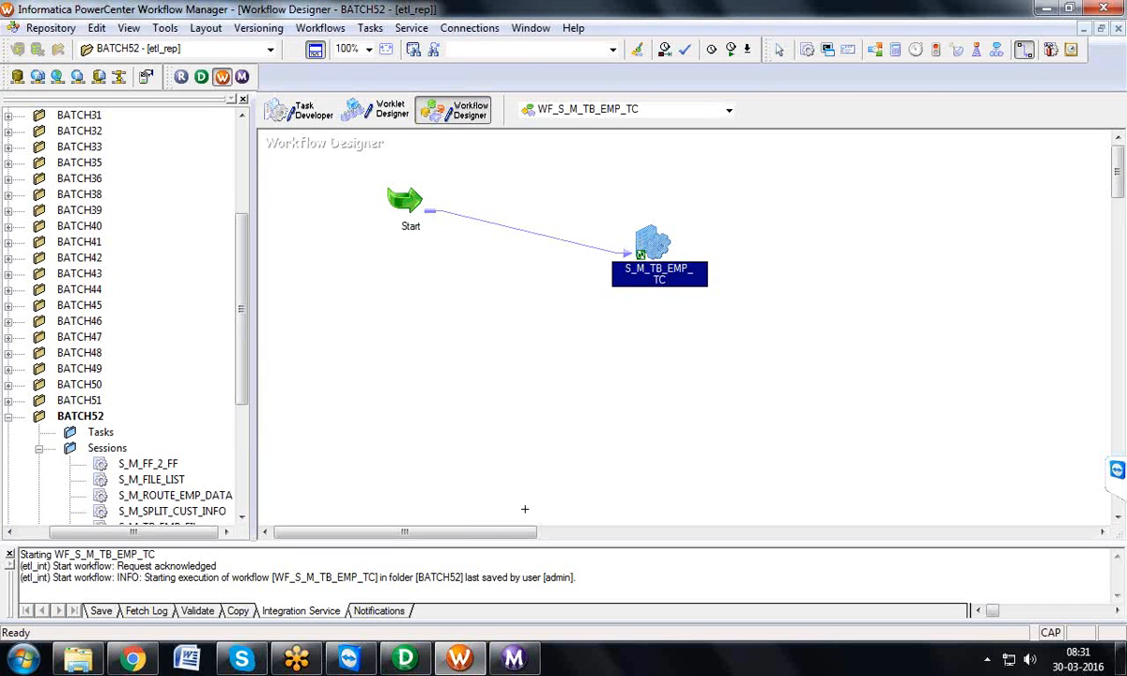
Step: Switch to the Workflow Monitor and restart the S_M_TB_EMP_UNION session task in folder BATCH52
{"action": "left_click", "coordinate": [491, 669]}
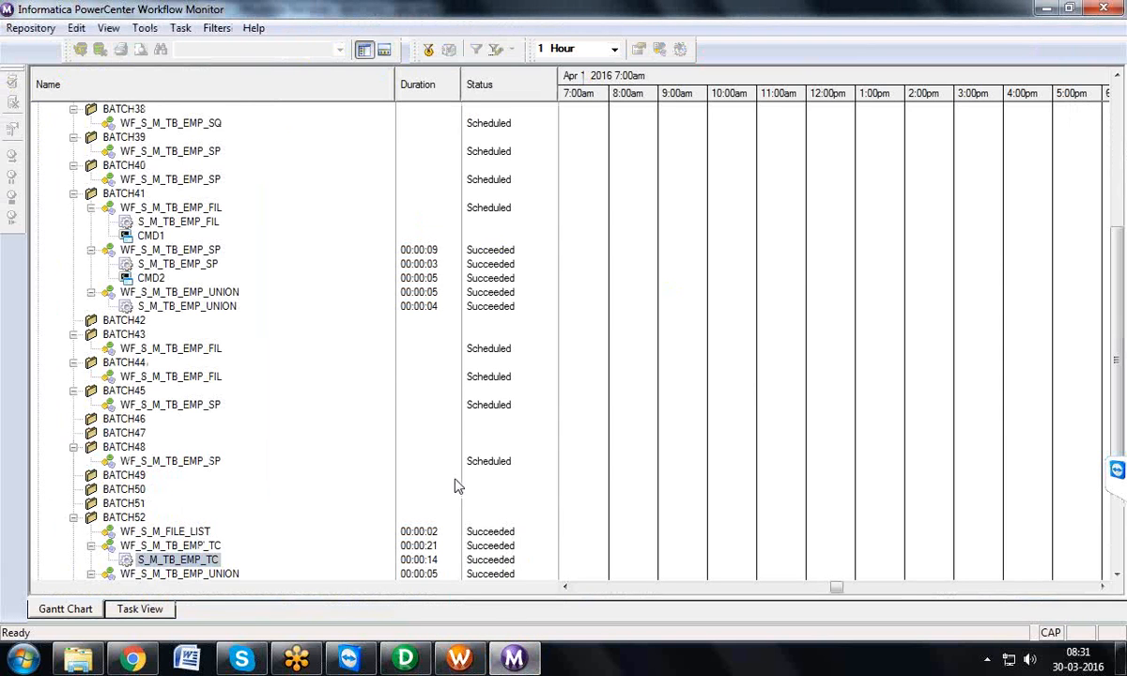
{"action": "scroll", "coordinate": [1118, 286], "scroll_direction": "down", "scroll_amount": 3}
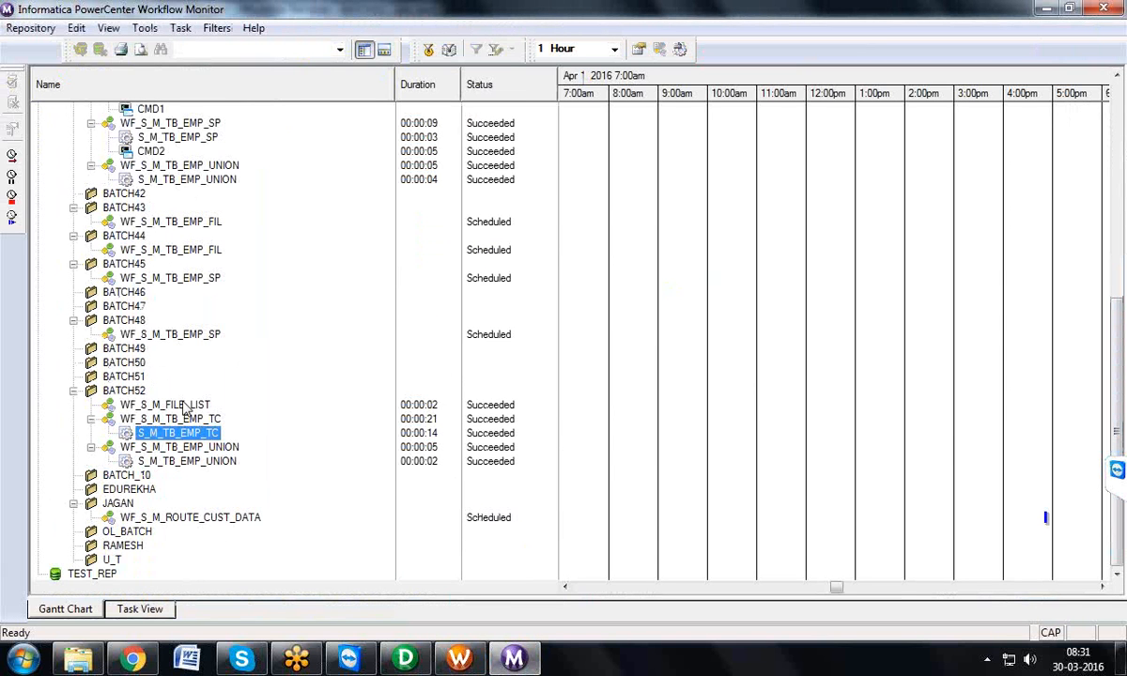
{"action": "left_click", "coordinate": [186, 462]}
{"action": "right_click", "coordinate": [184, 461]}
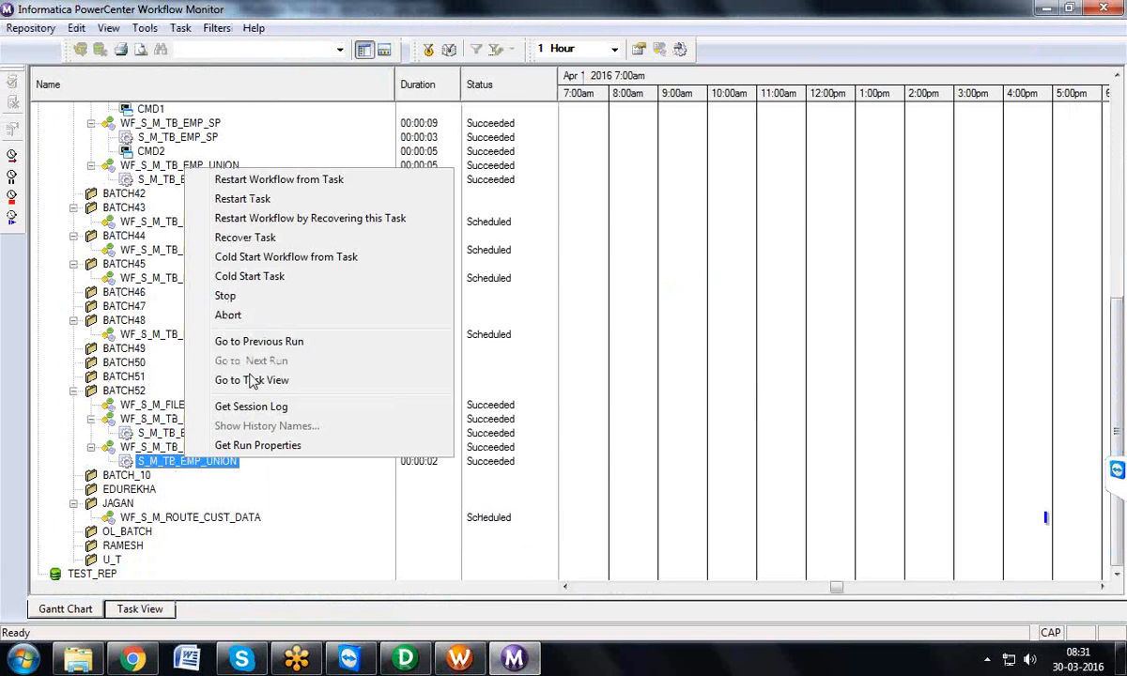
{"action": "left_click", "coordinate": [299, 202]}
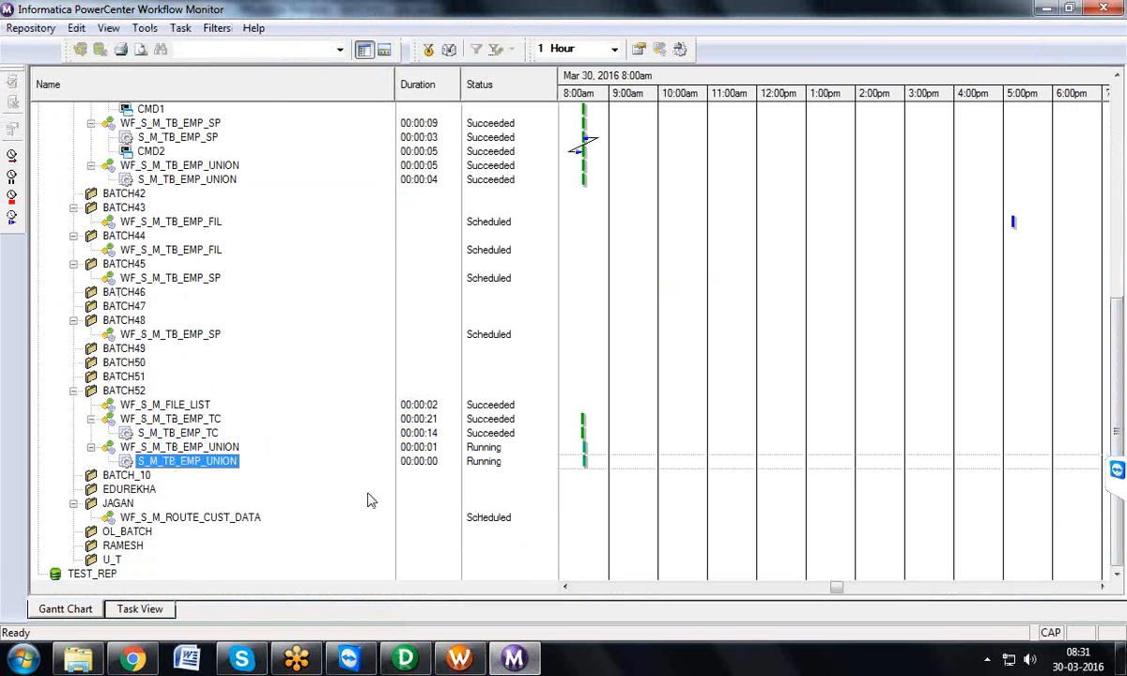
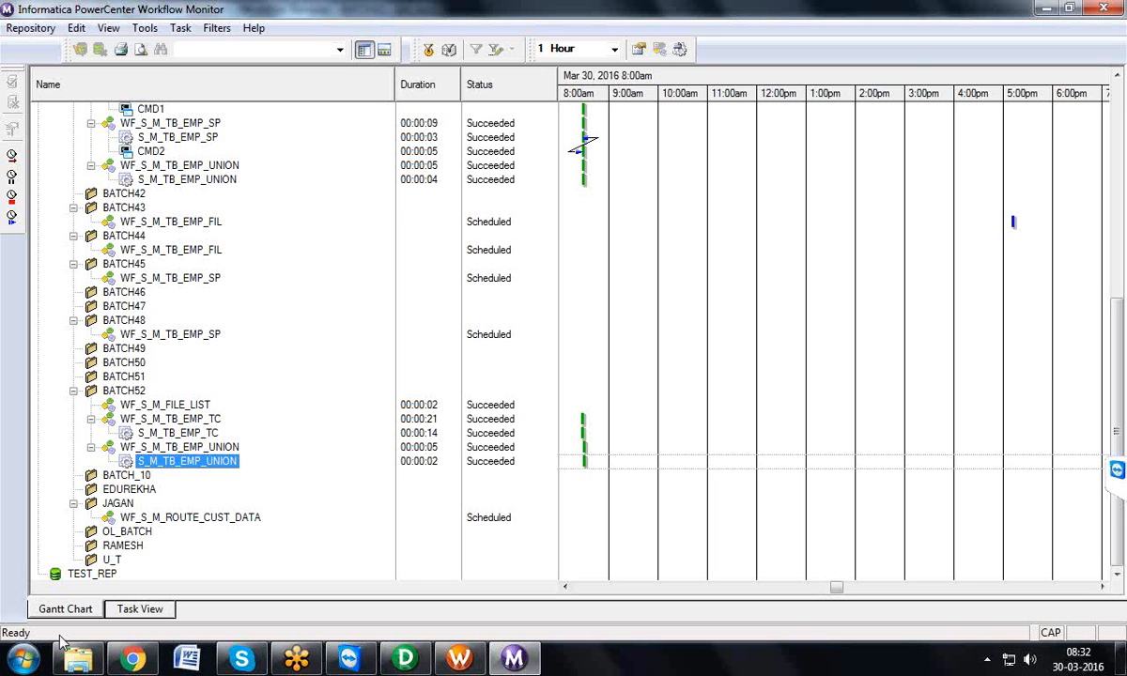
Step: Restart the S_M_TB_EMP_UNION session task in BATCH52, view its session log, and close the log
{"action": "right_click", "coordinate": [217, 464]}
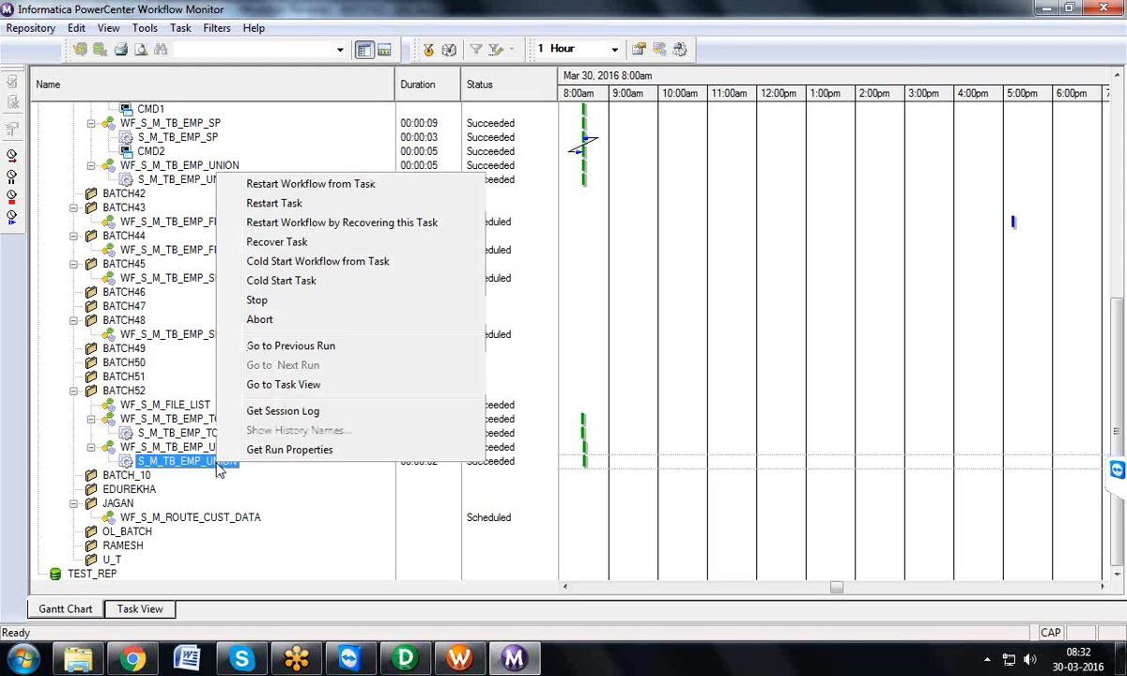
{"action": "left_click", "coordinate": [284, 201]}
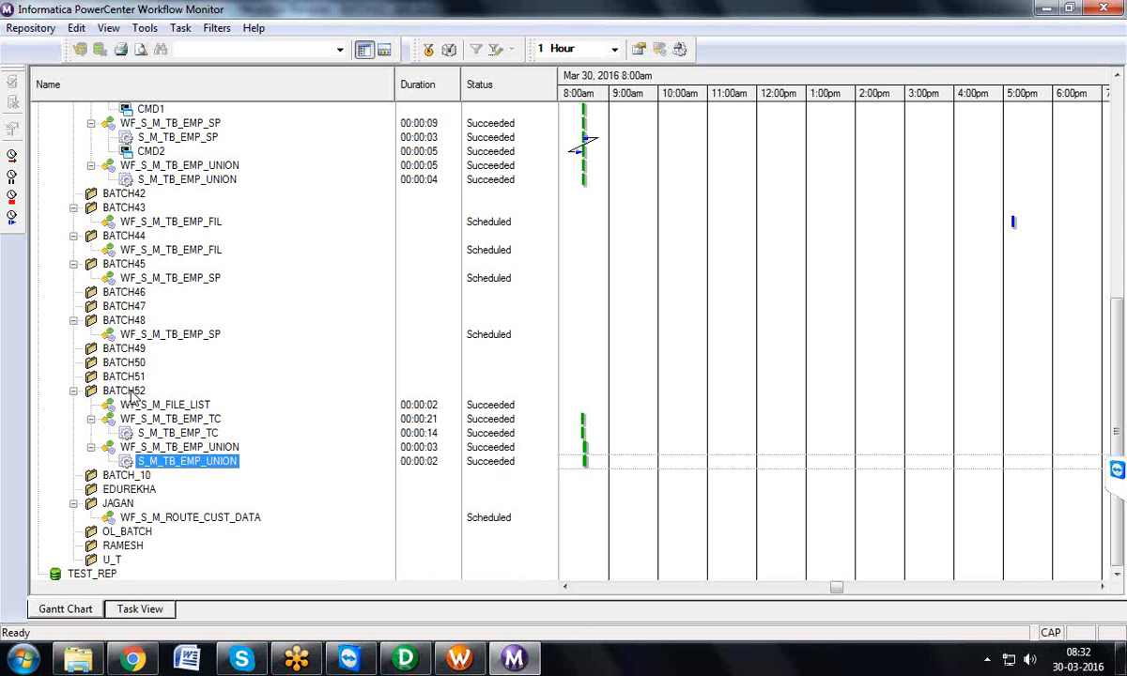
{"action": "right_click", "coordinate": [216, 462]}
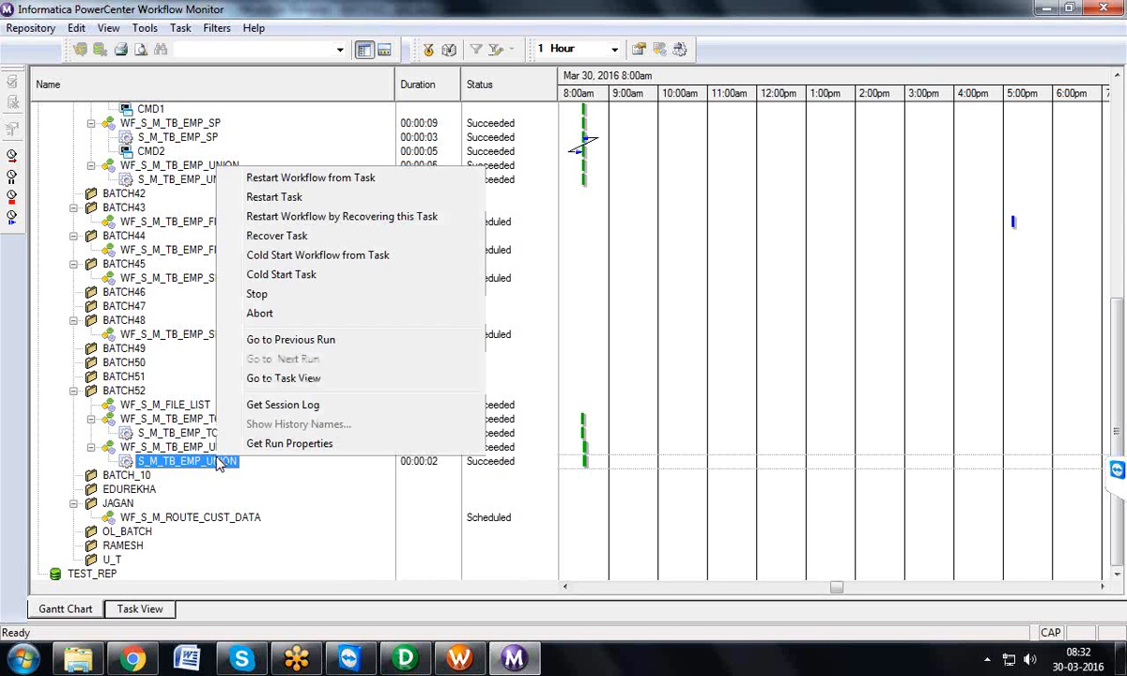
{"action": "left_click", "coordinate": [271, 408]}
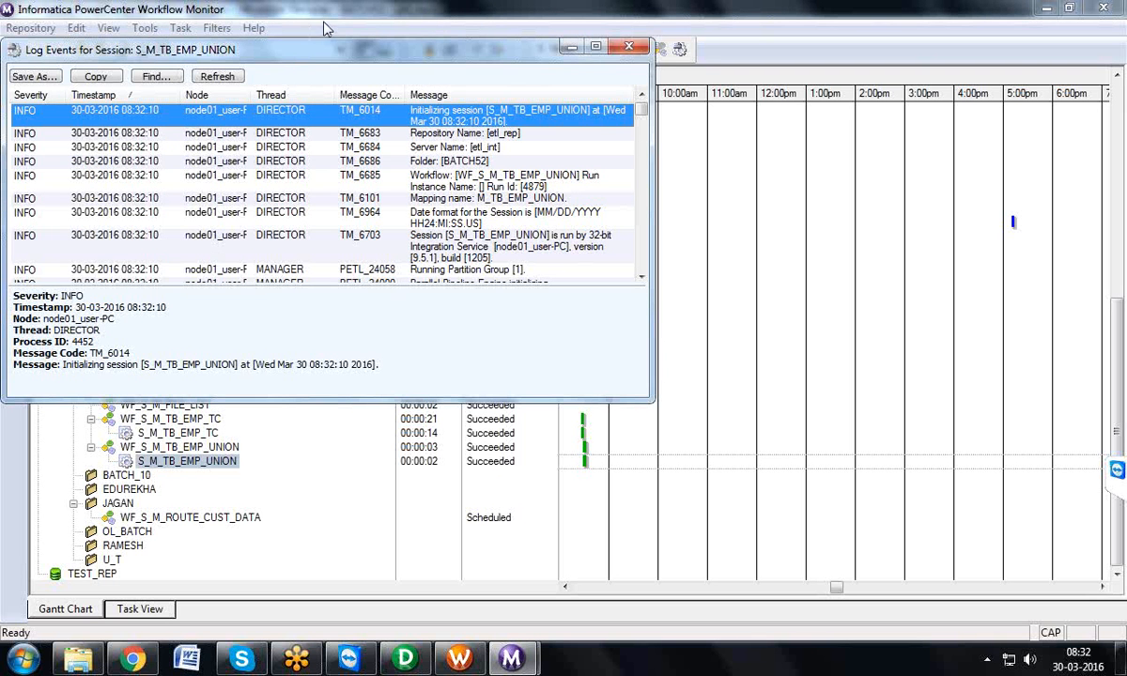
{"action": "left_click_drag", "start_coordinate": [345, 48], "coordinate": [353, 112]}
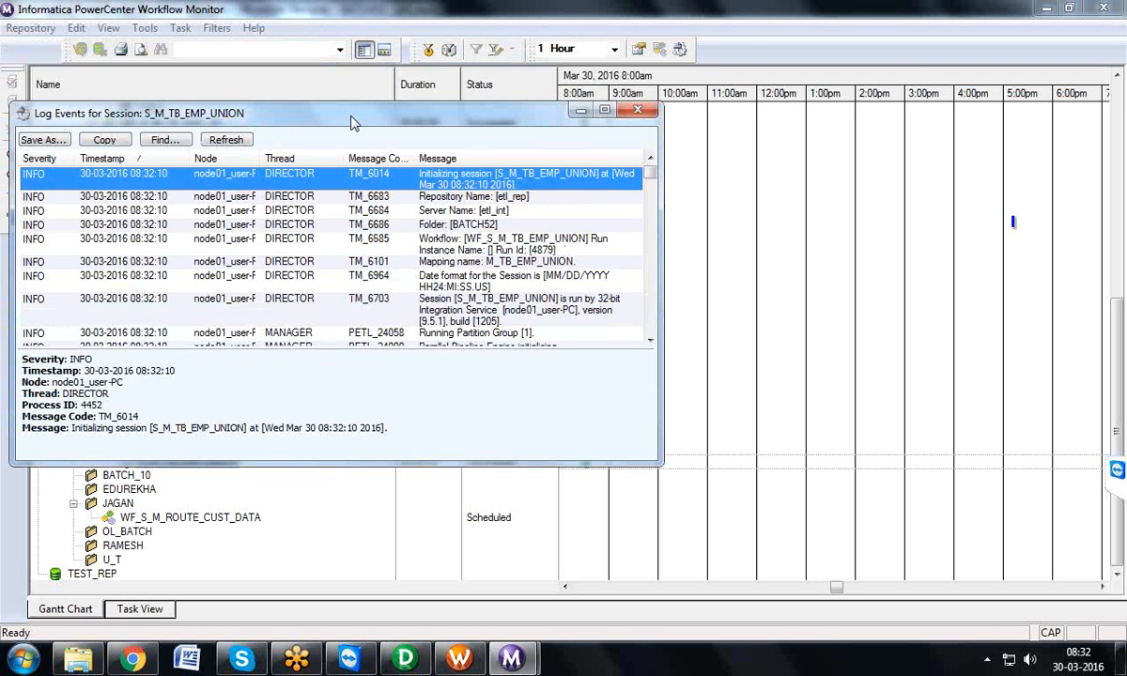
{"action": "left_click", "coordinate": [638, 114]}
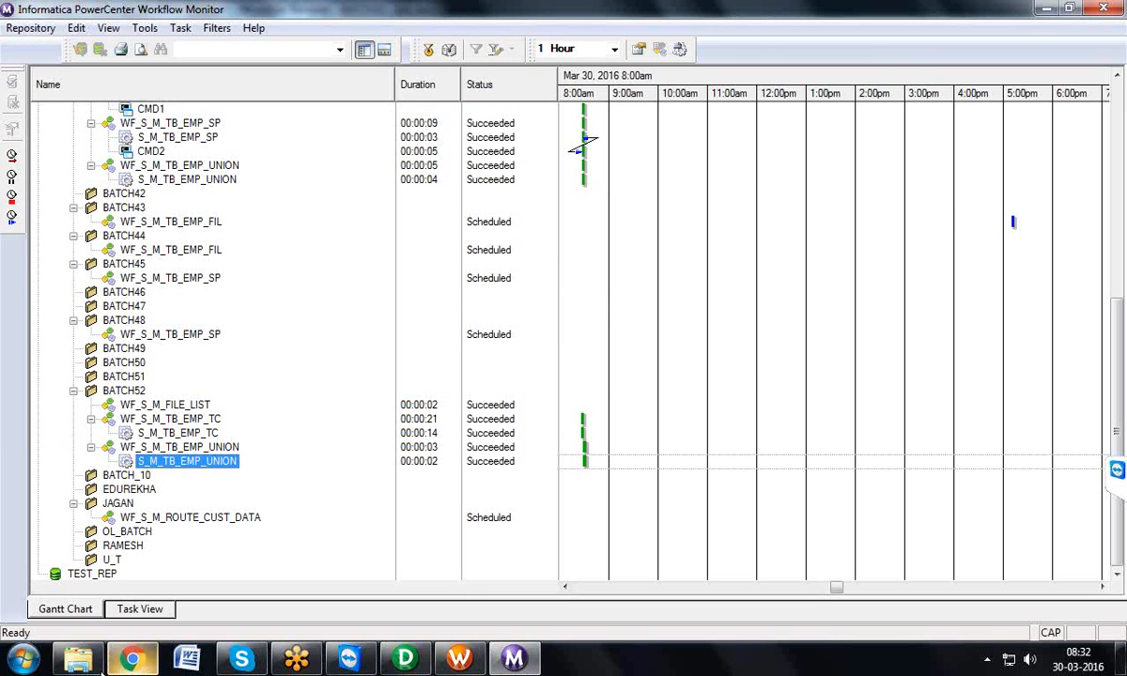
Step: Switch to Windows Explorer and open the folder E:\Informatica\9.5.1\server\infa_shared\SessLogs to view the session log files
{"action": "left_click", "coordinate": [79, 661]}
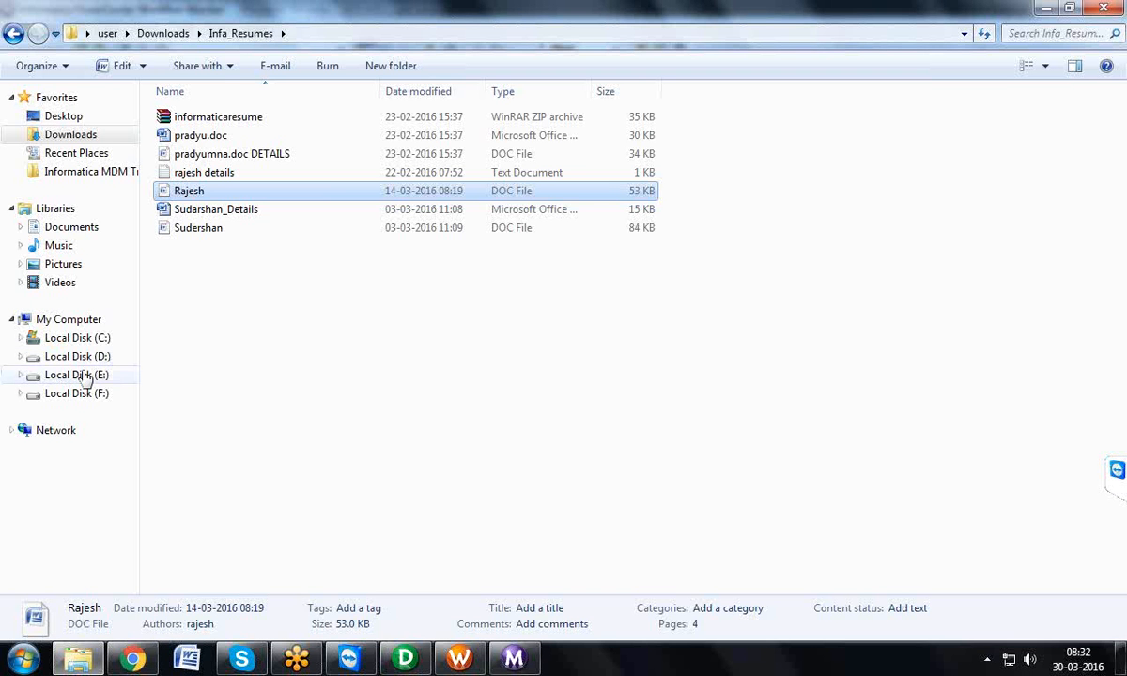
{"action": "left_click", "coordinate": [84, 376]}
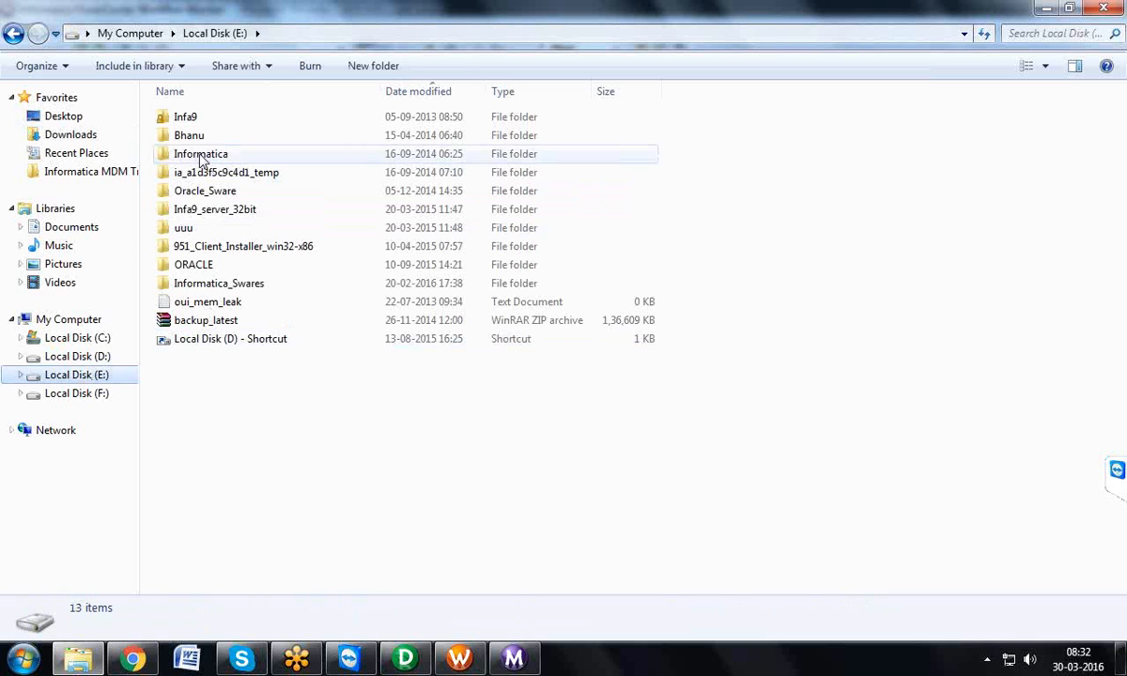
{"action": "double_click", "coordinate": [200, 154]}
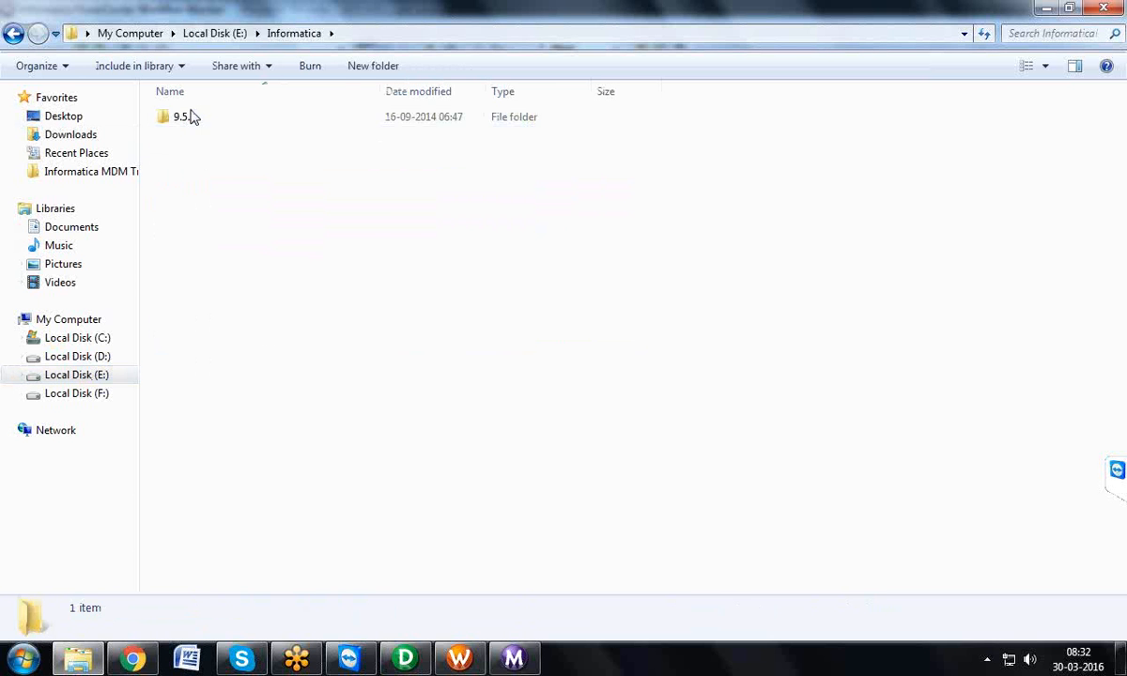
{"action": "double_click", "coordinate": [188, 116]}
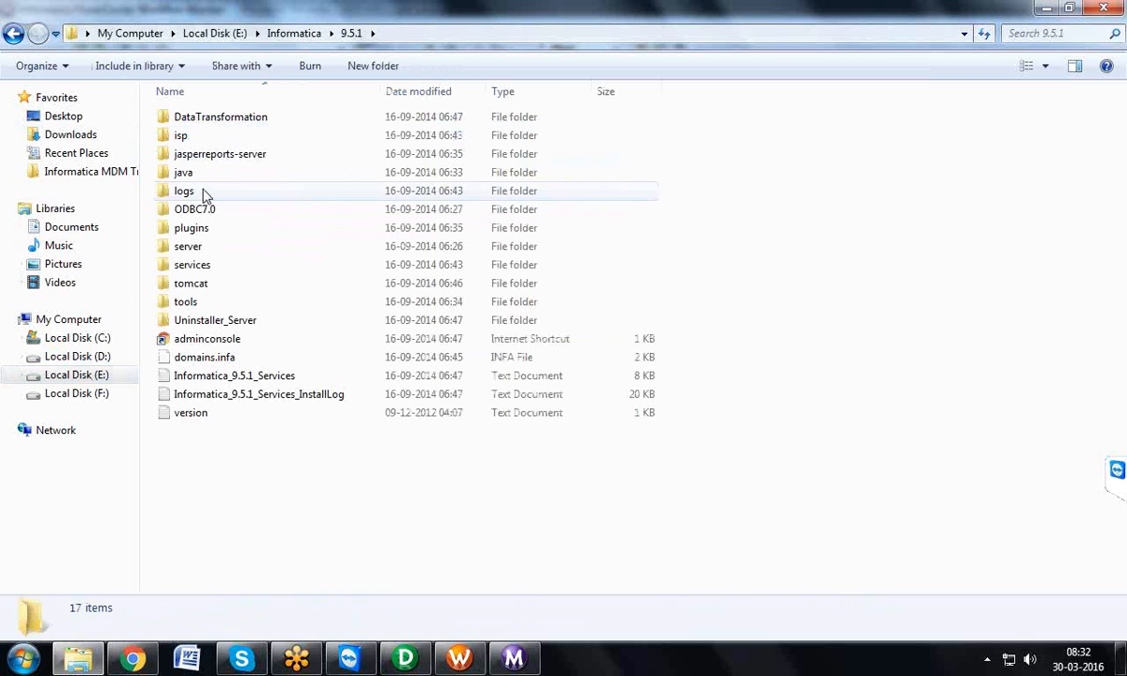
{"action": "left_click", "coordinate": [198, 250]}
{"action": "double_click", "coordinate": [198, 250]}
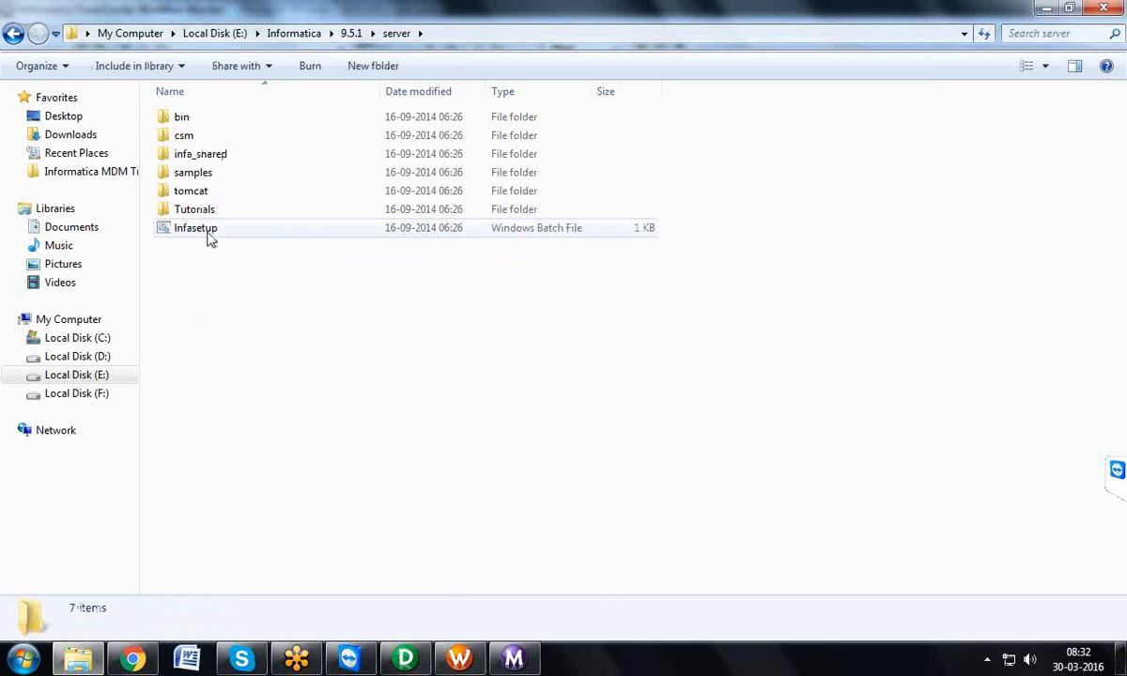
{"action": "left_click", "coordinate": [216, 156]}
{"action": "double_click", "coordinate": [216, 155]}
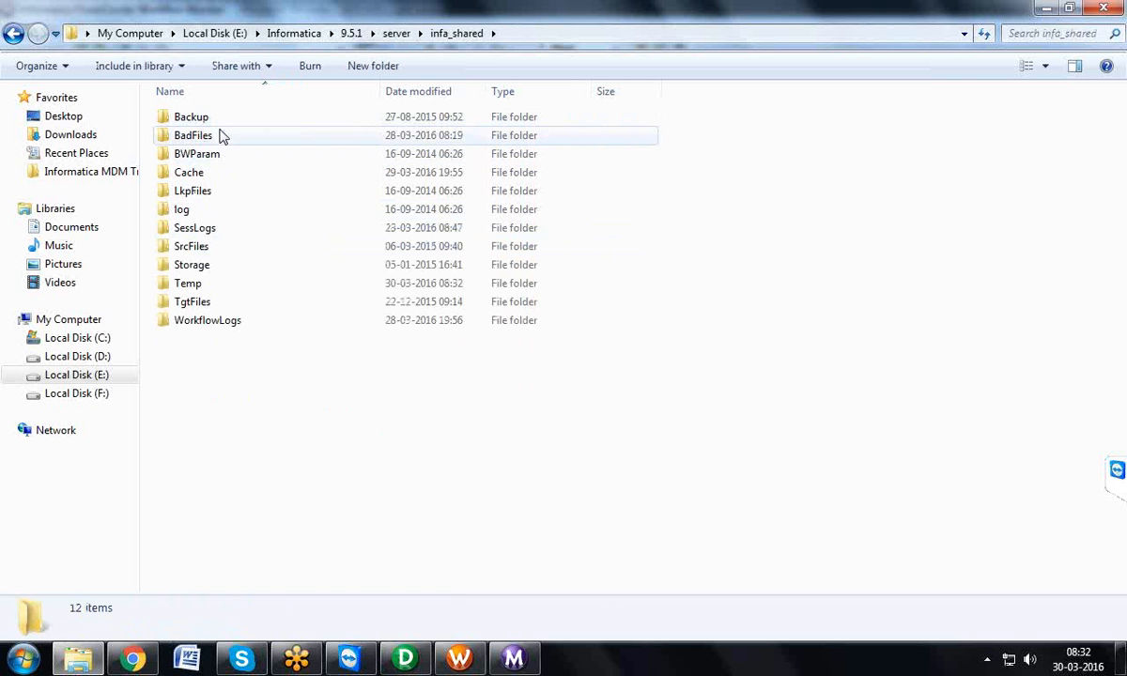
{"action": "left_click", "coordinate": [209, 229]}
{"action": "double_click", "coordinate": [209, 229]}
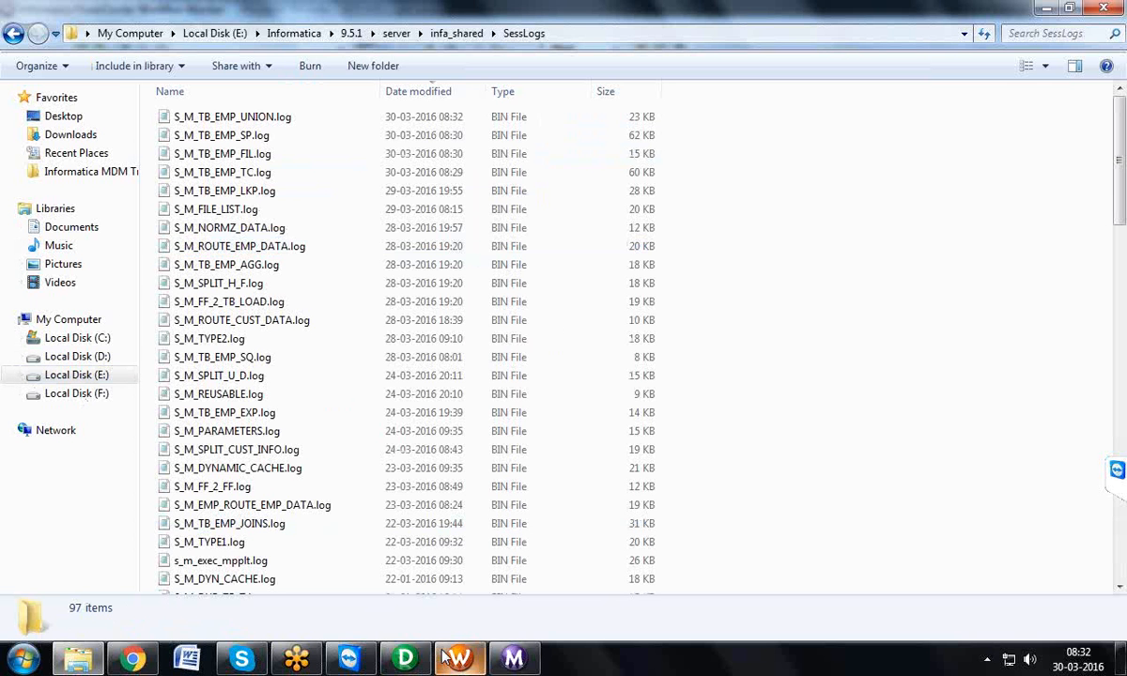
Step: Return to the Workflow Monitor and restart the S_M_TB_EMP_UNION session task in BATCH52 once more
{"action": "left_click", "coordinate": [470, 655]}
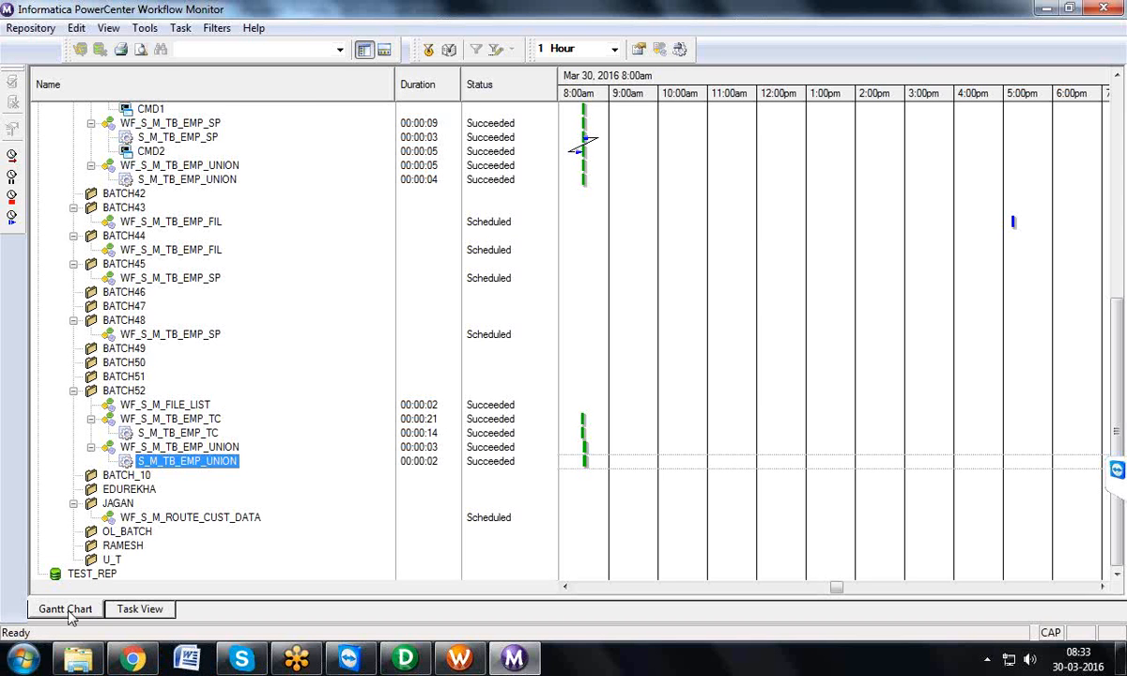
{"action": "right_click", "coordinate": [179, 461]}
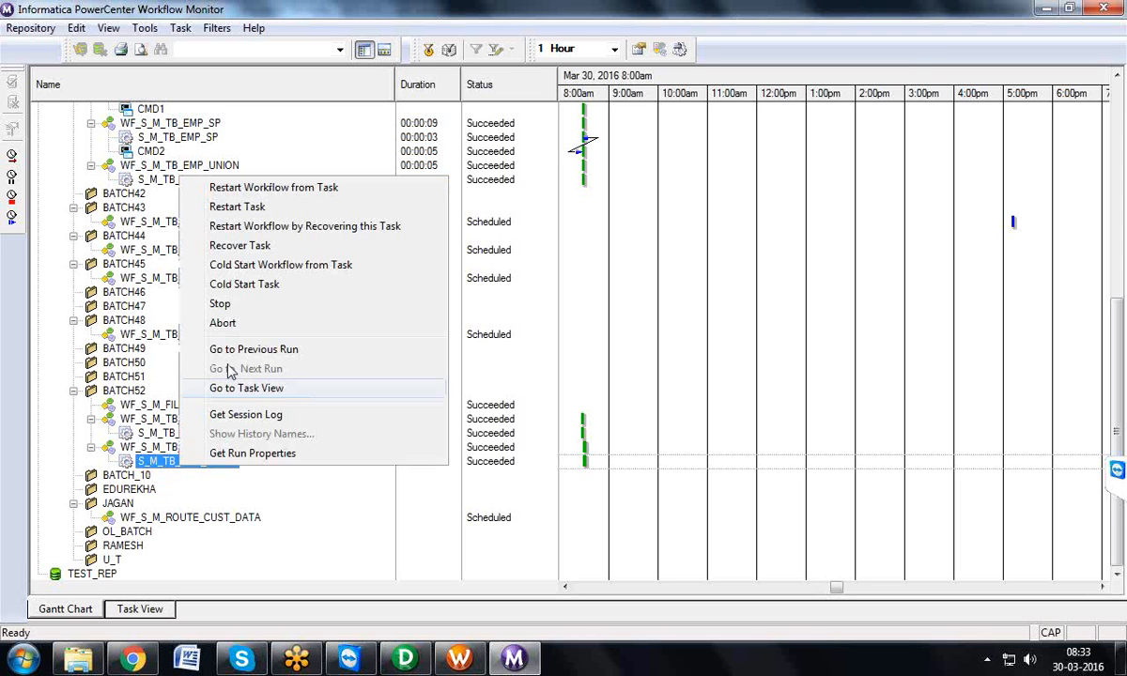
{"action": "left_click", "coordinate": [233, 208]}
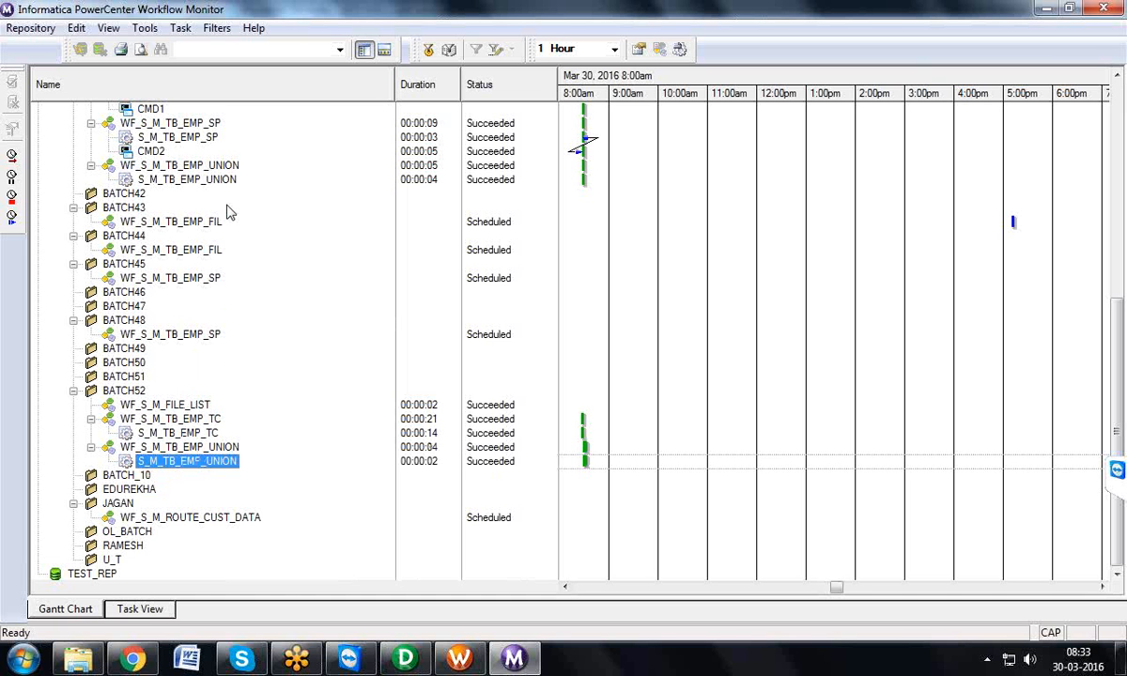
Step: Display the run history of workflow WF_S_M_TB_EMP_UNION from folder BATCH52 in Task View
{"action": "left_click", "coordinate": [141, 609]}
{"action": "left_click_drag", "start_coordinate": [157, 395], "coordinate": [287, 415]}
{"action": "scroll", "coordinate": [272, 470], "scroll_direction": "down", "scroll_amount": 10}
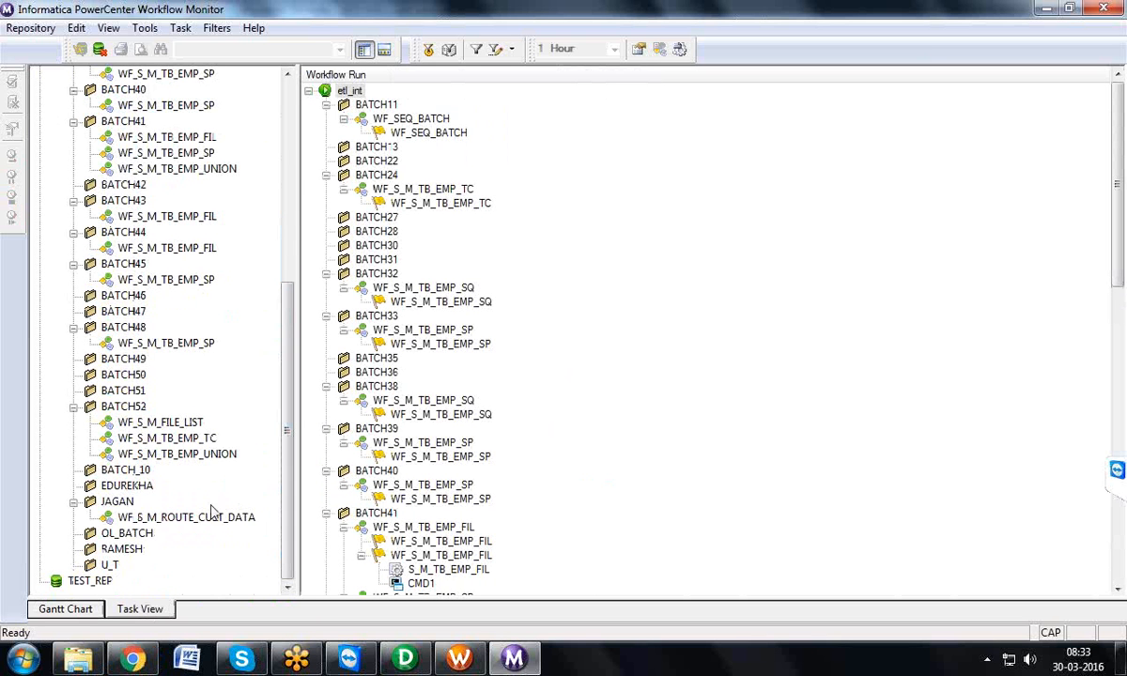
{"action": "left_click", "coordinate": [162, 453]}
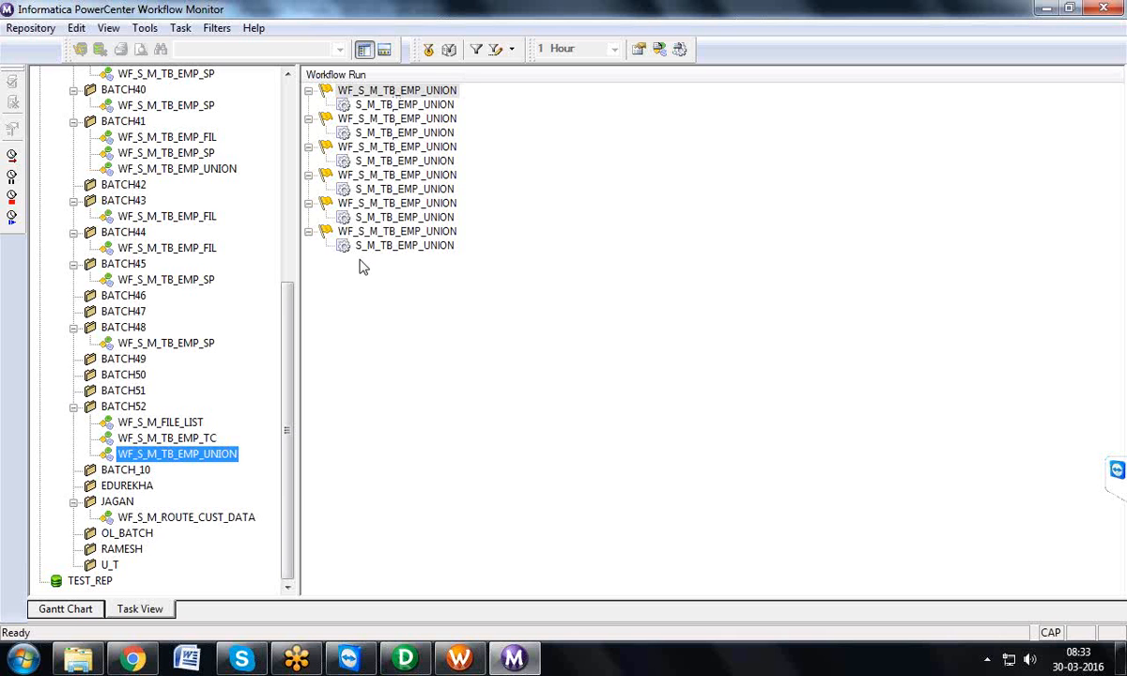
Step: Compare the Gantt Chart with the Task View run list, selecting the last listed S_M_TB_EMP_UNION run
{"action": "left_click", "coordinate": [71, 610]}
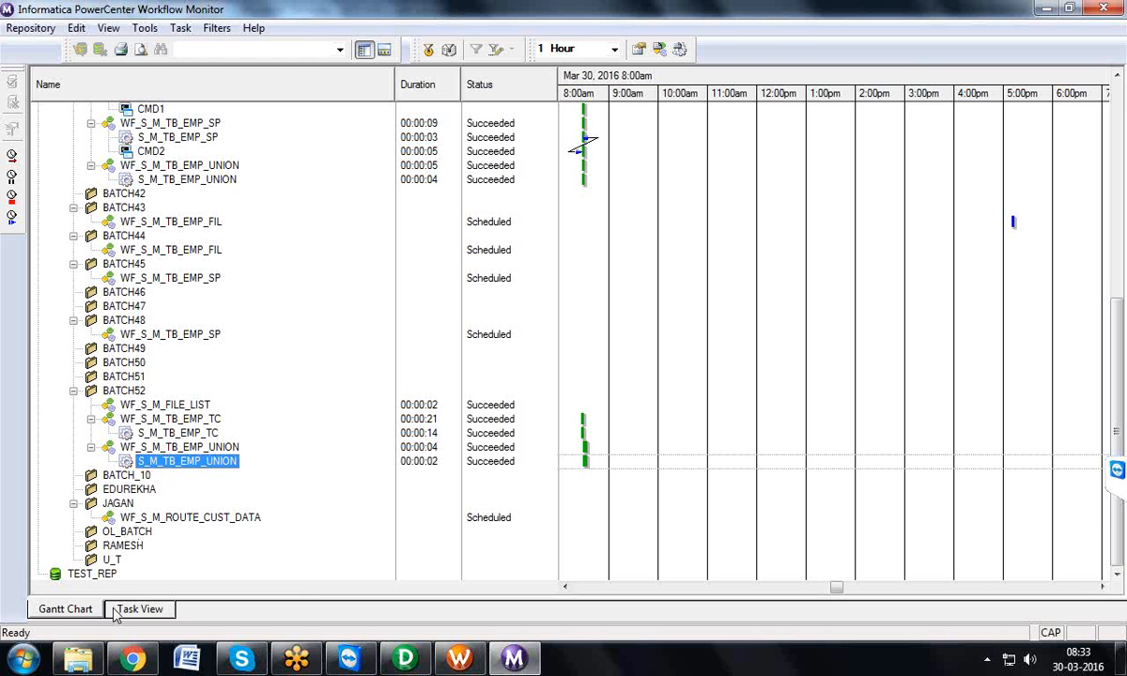
{"action": "left_click", "coordinate": [153, 610]}
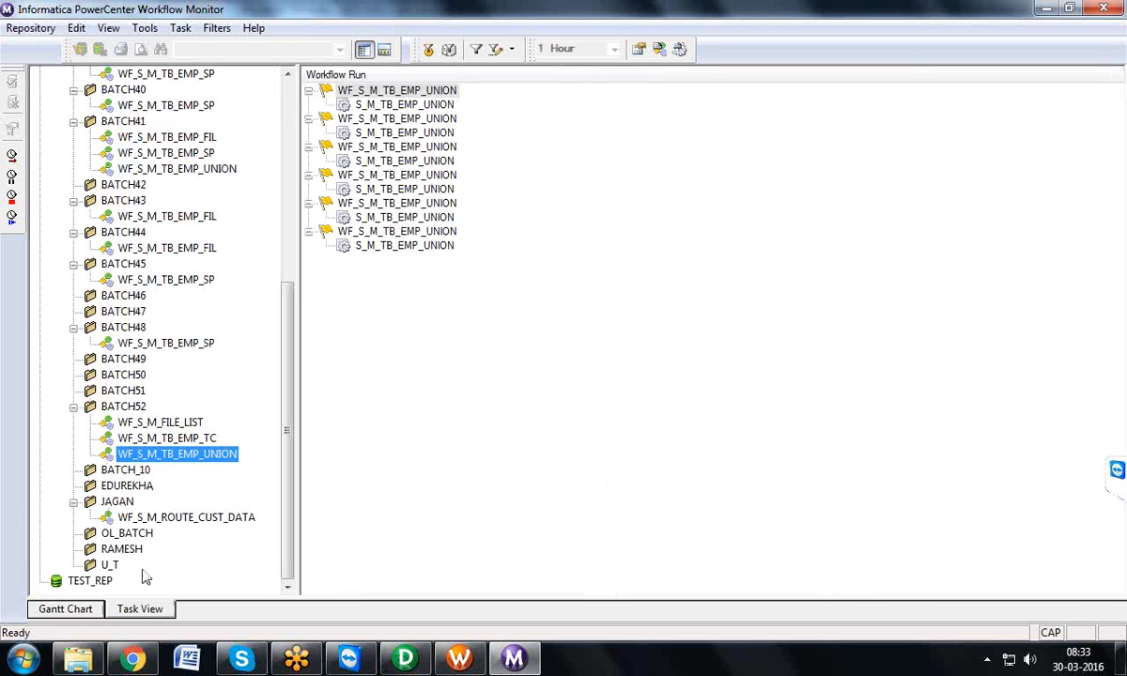
{"action": "left_click", "coordinate": [368, 246]}
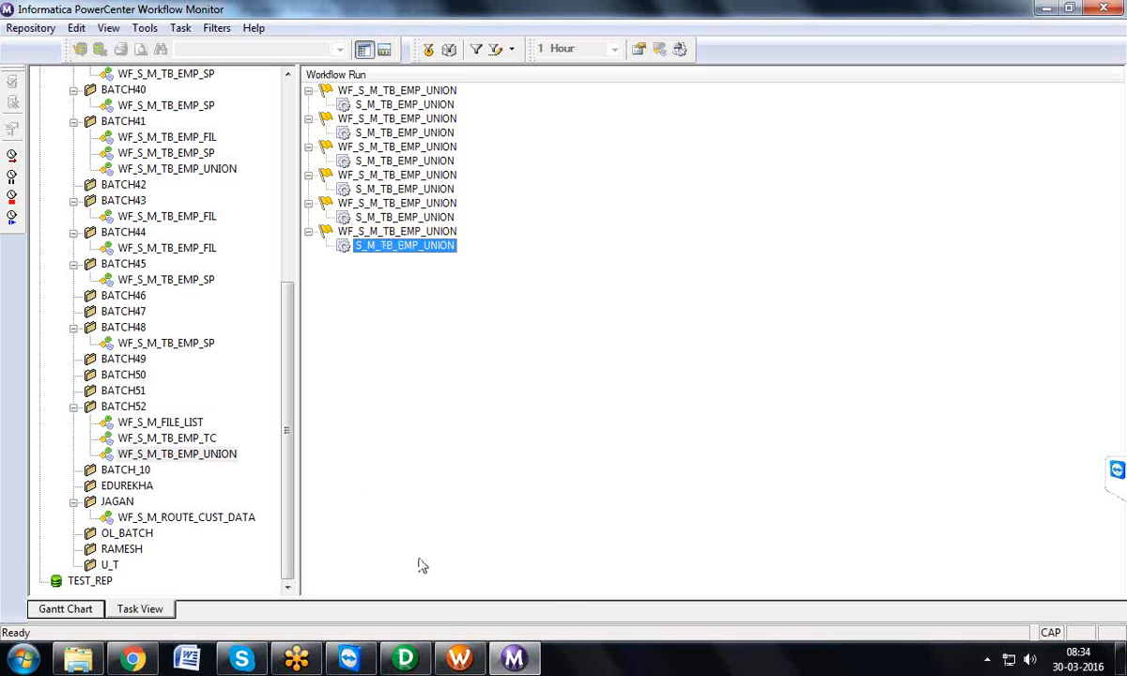
{"action": "mouse_move", "coordinate": [456, 657]}
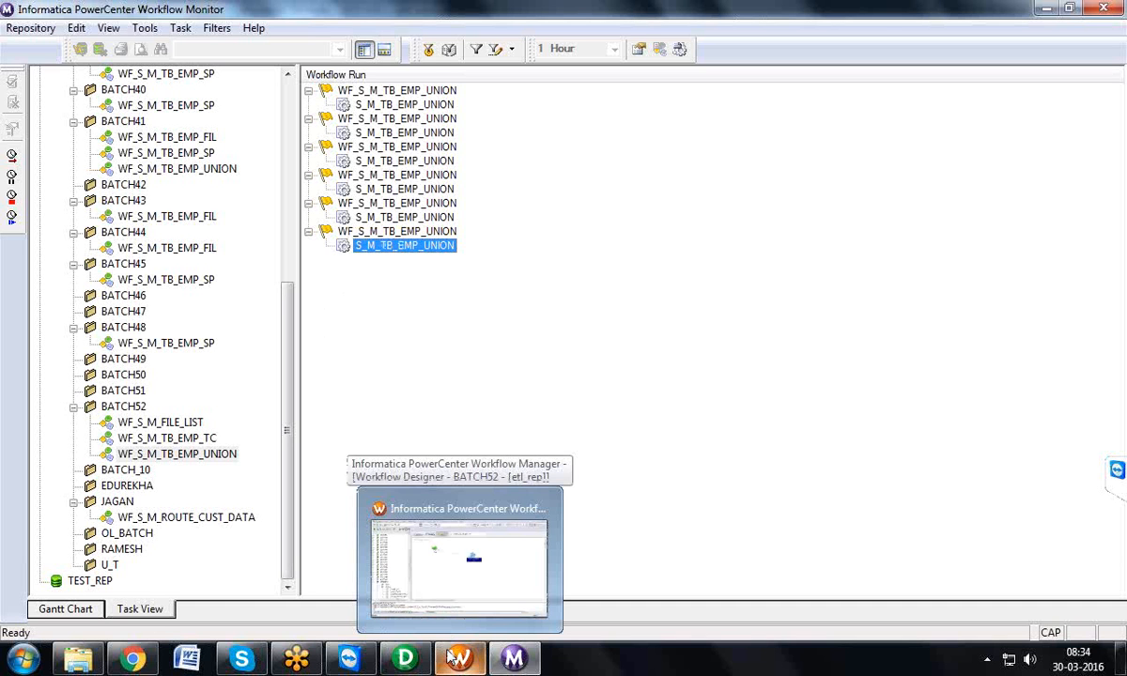
{"action": "left_click", "coordinate": [97, 612]}
{"action": "left_click", "coordinate": [150, 610]}
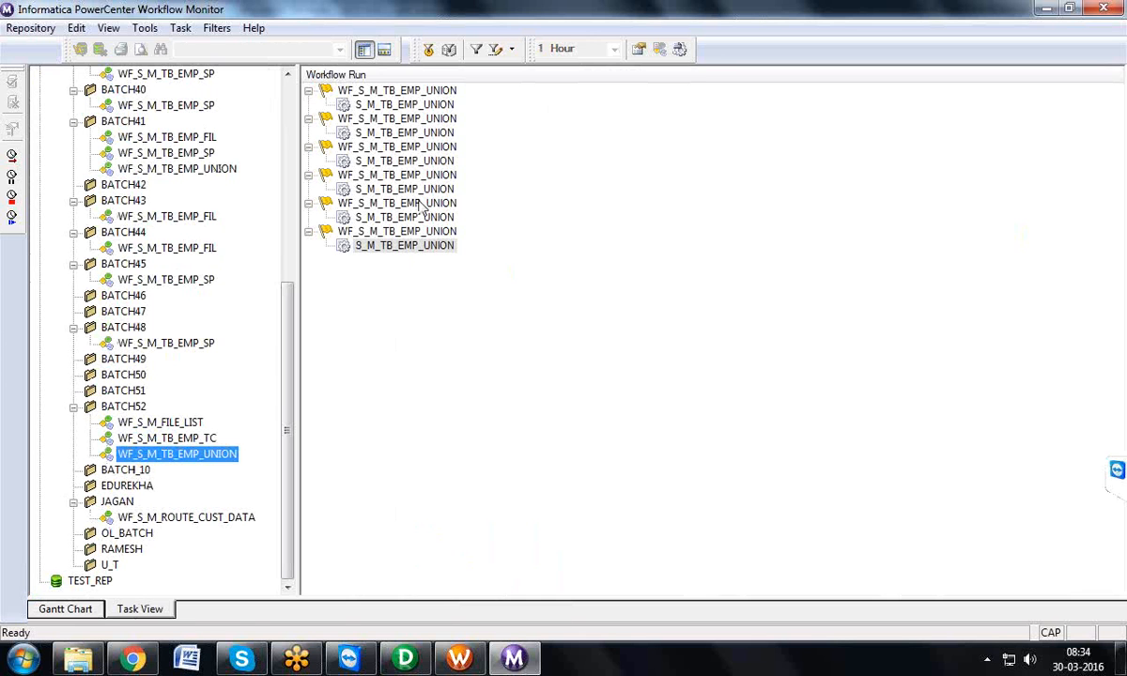
Step: Switch to the Workflow Manager and open the reusable session S_M_ROUTE_EMP_DATA for editing in the Task Developer, in a maximized window
{"action": "left_click", "coordinate": [462, 659]}
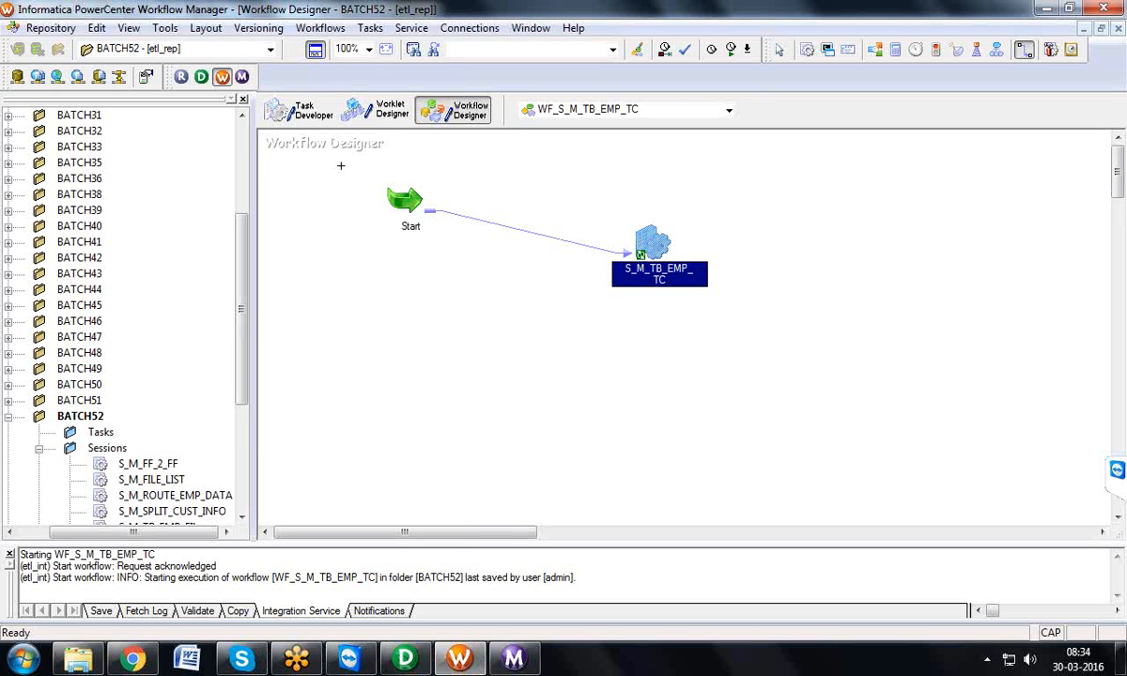
{"action": "left_click", "coordinate": [300, 111]}
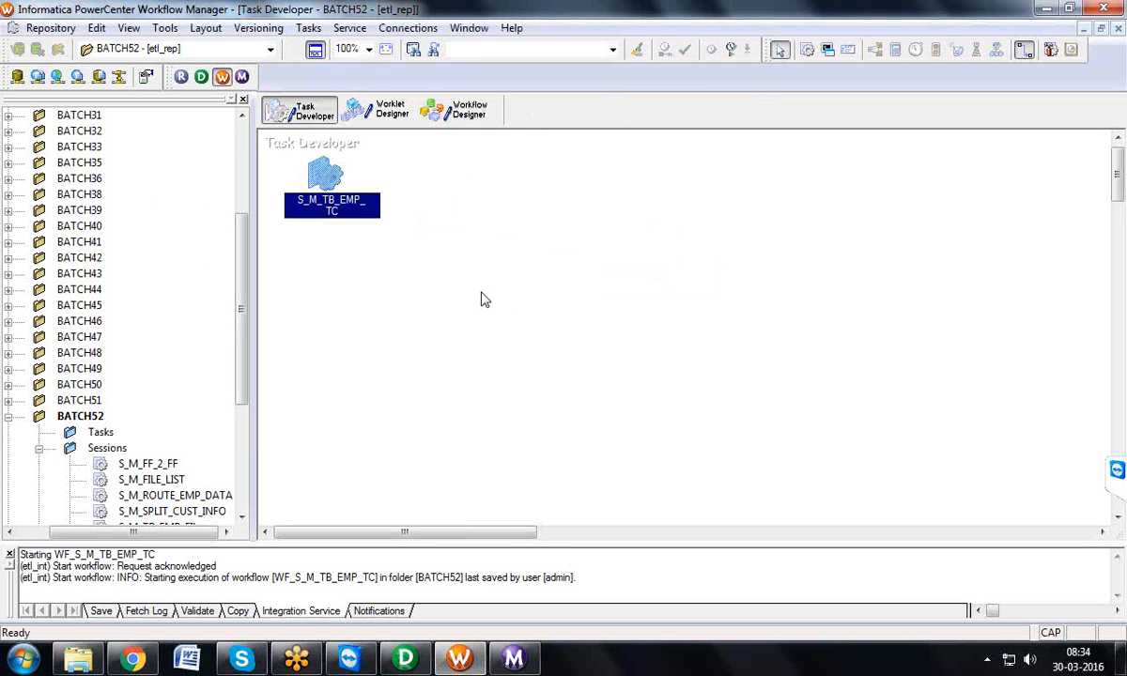
{"action": "left_click", "coordinate": [315, 49]}
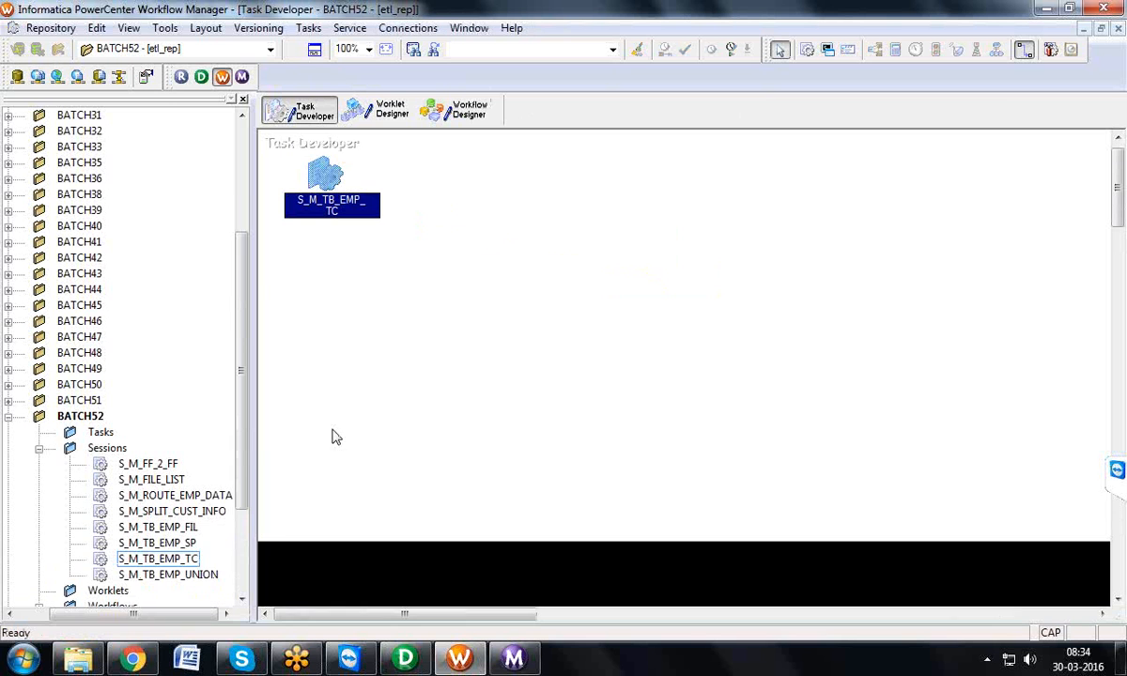
{"action": "left_click", "coordinate": [190, 498]}
{"action": "left_click_drag", "start_coordinate": [190, 507], "coordinate": [460, 333]}
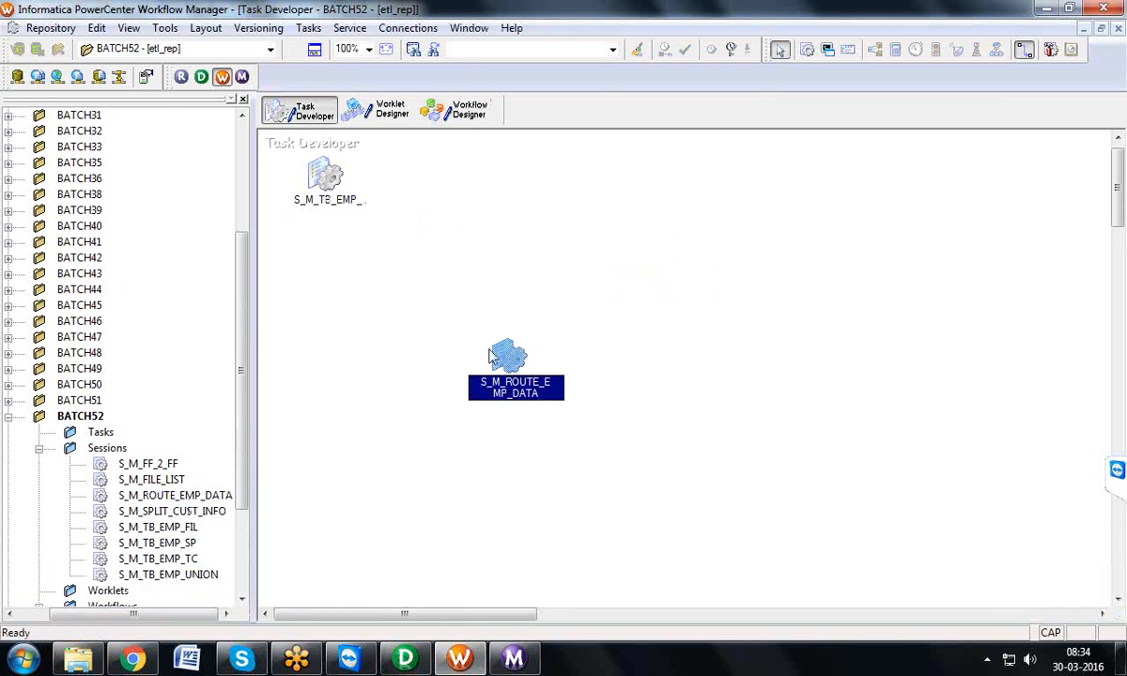
{"action": "double_click", "coordinate": [512, 366]}
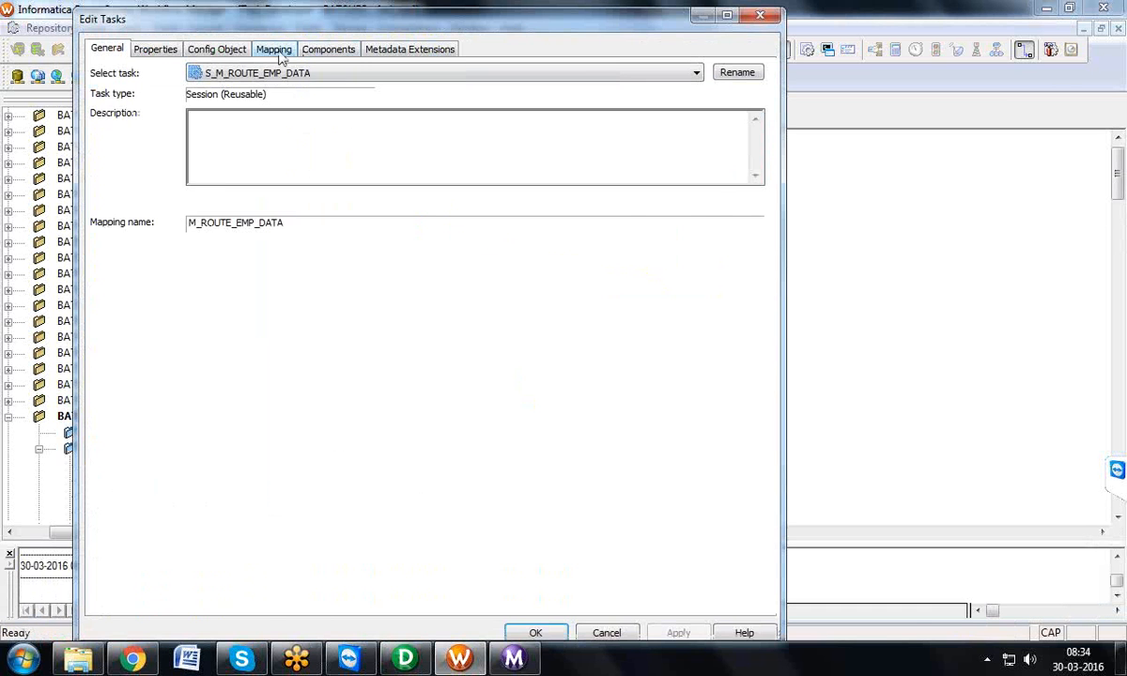
{"action": "double_click", "coordinate": [339, 21]}
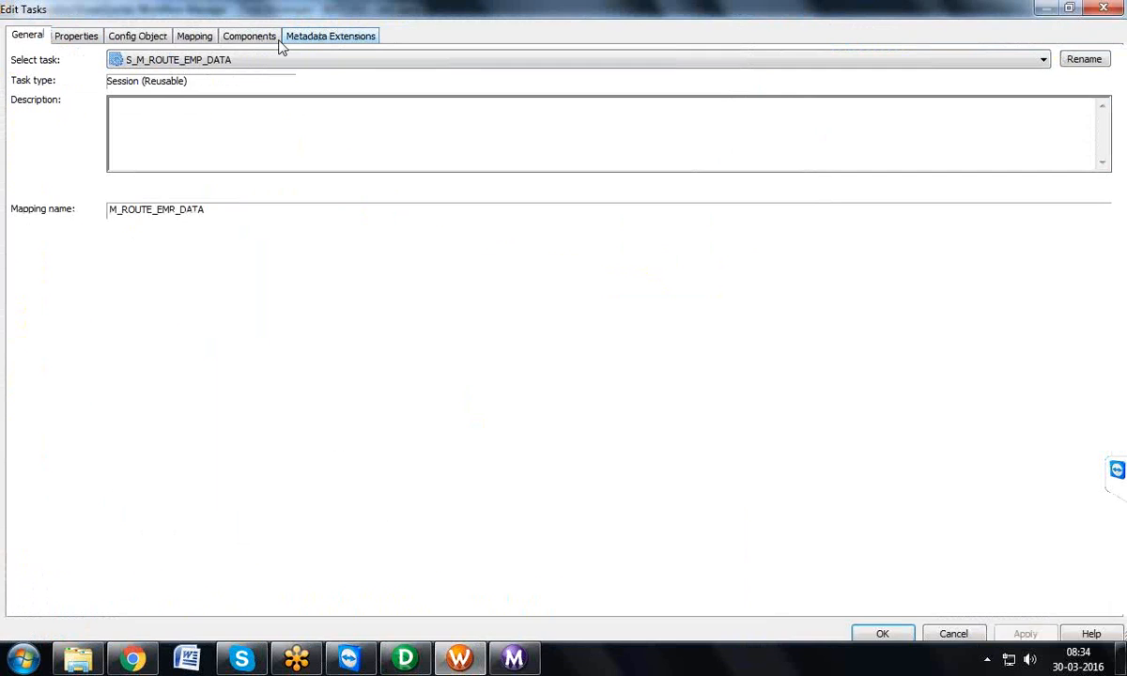
Step: Set "Save session log for these runs" to 5 in the config object of session S_M_ROUTE_EMP_DATA
{"action": "left_click", "coordinate": [154, 40]}
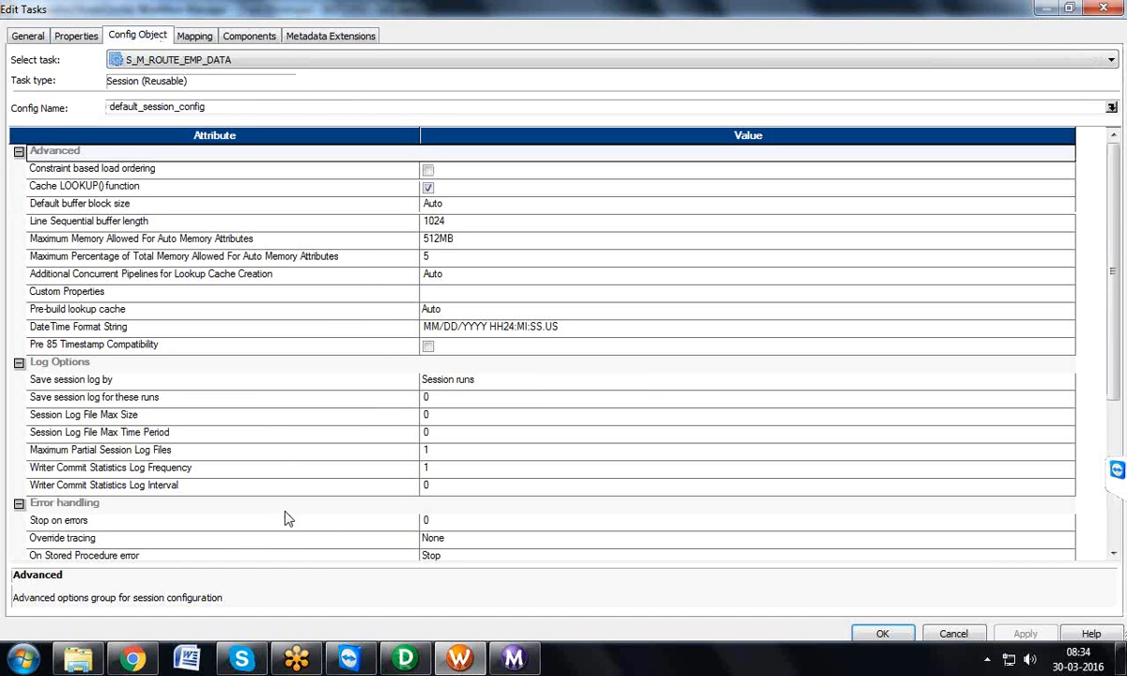
{"action": "left_click", "coordinate": [254, 398]}
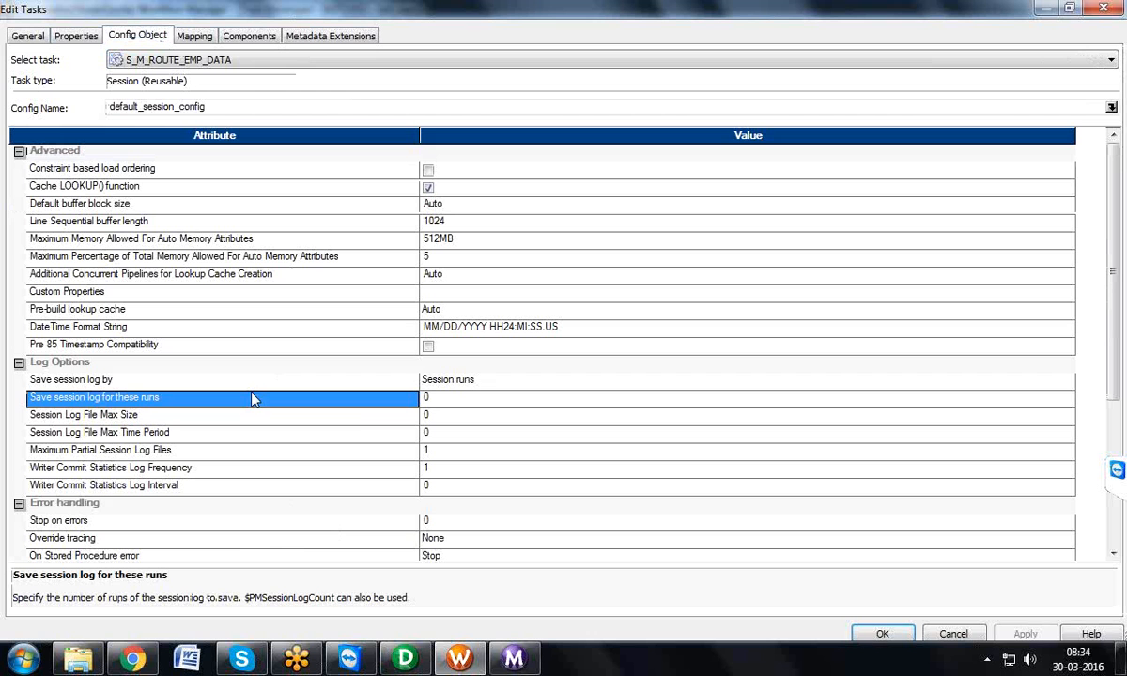
{"action": "left_click", "coordinate": [427, 398]}
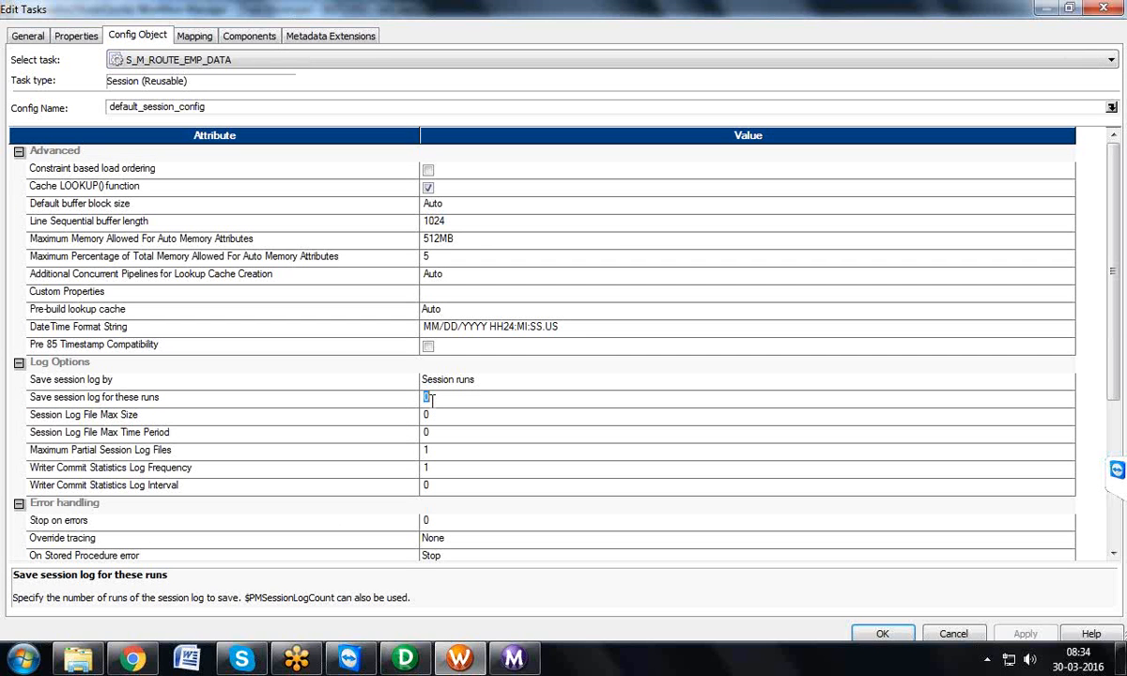
{"action": "type", "text": "5"}
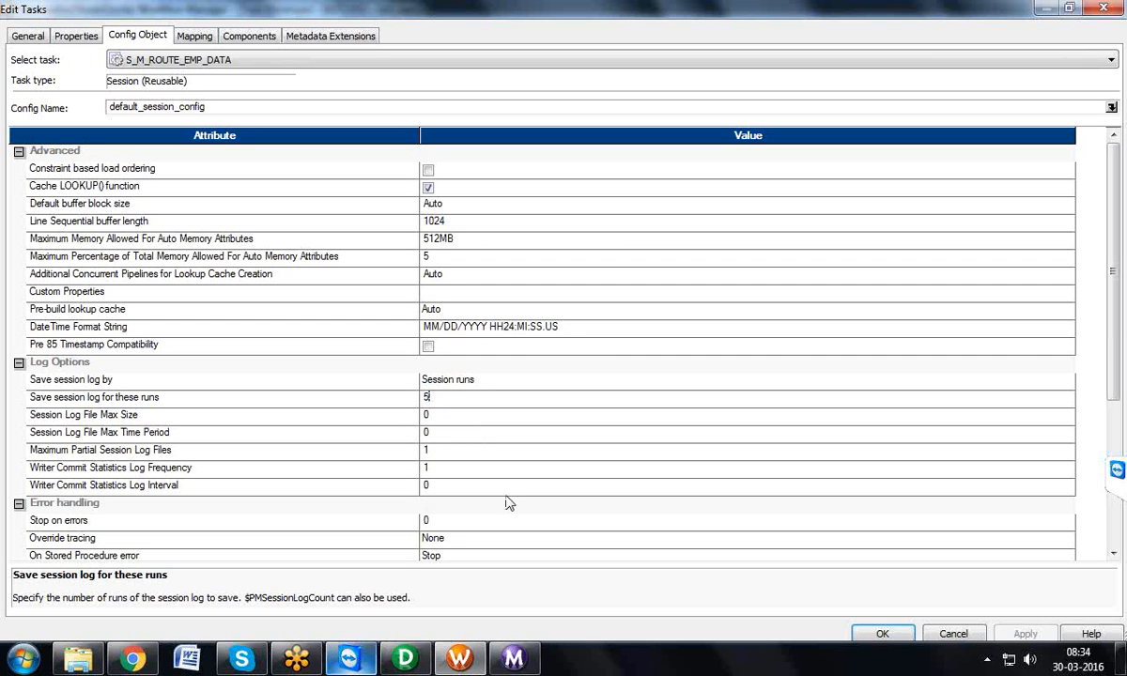
Step: Review the run list in the Workflow Monitor and the SessLogs folder, and return to the session's config settings
{"action": "left_click", "coordinate": [495, 663]}
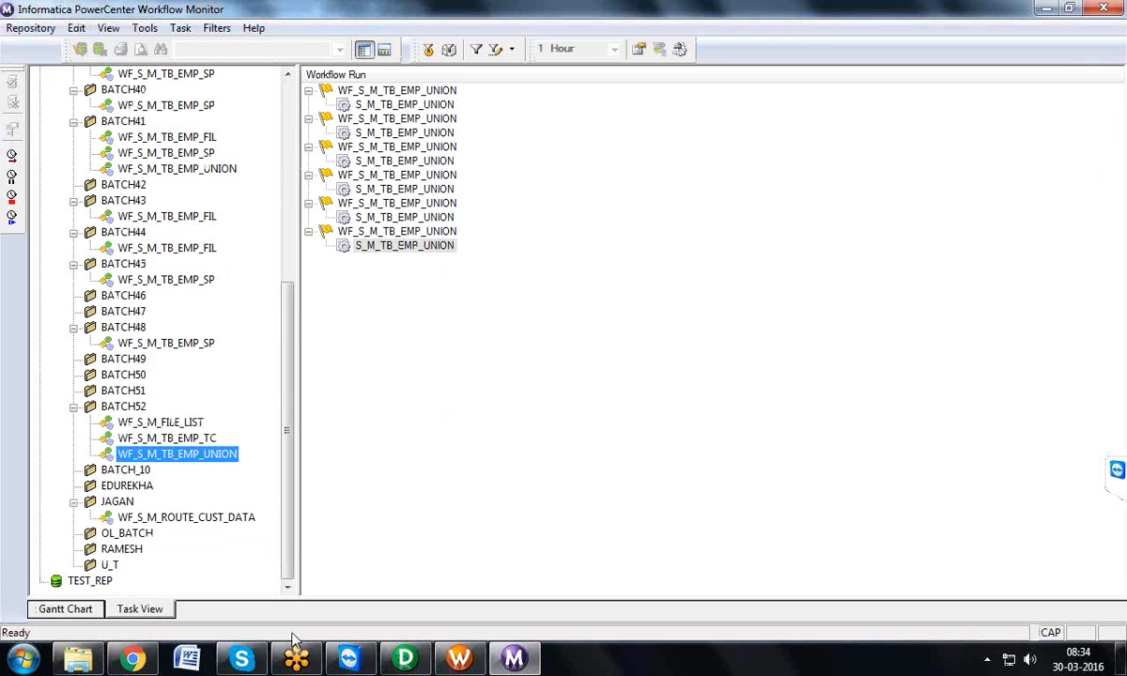
{"action": "left_click", "coordinate": [87, 658]}
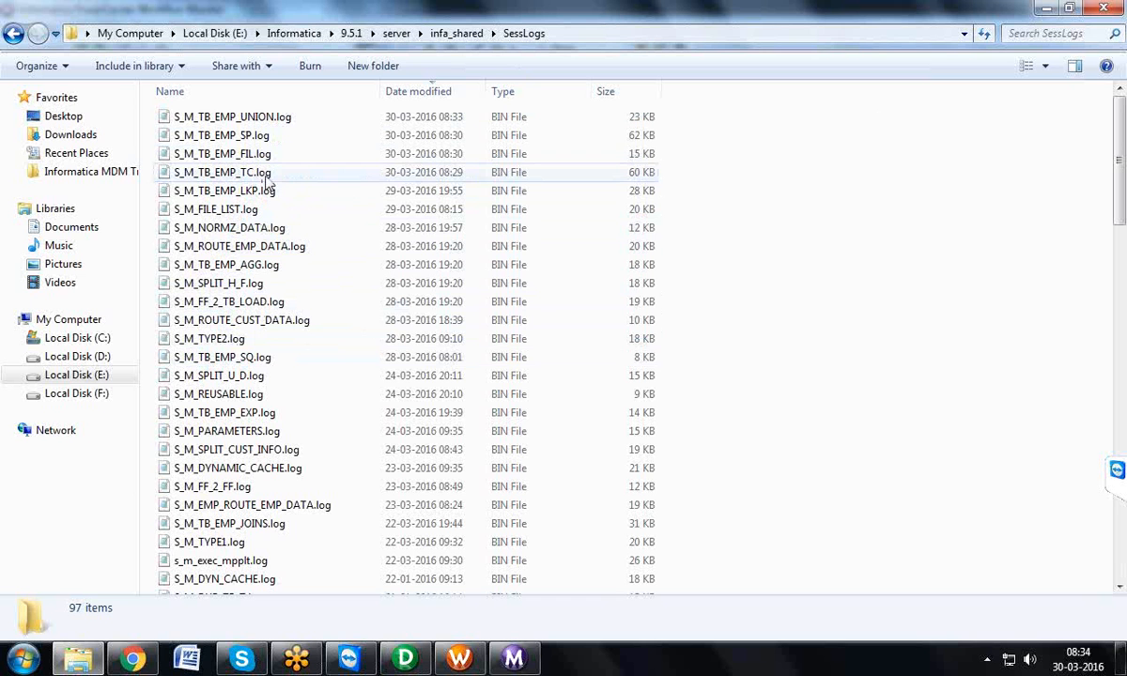
{"action": "left_click", "coordinate": [476, 660]}
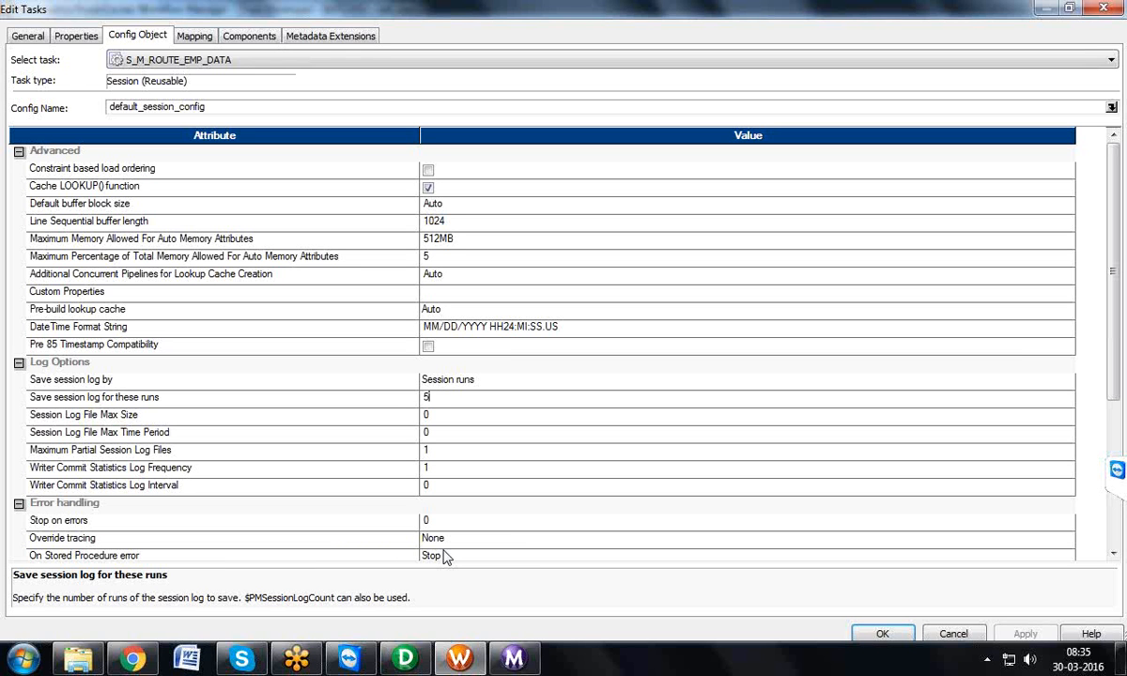
Step: Set "Save session log by" to Session timestamp in the log options of S_M_ROUTE_EMP_DATA
{"action": "left_click", "coordinate": [479, 380]}
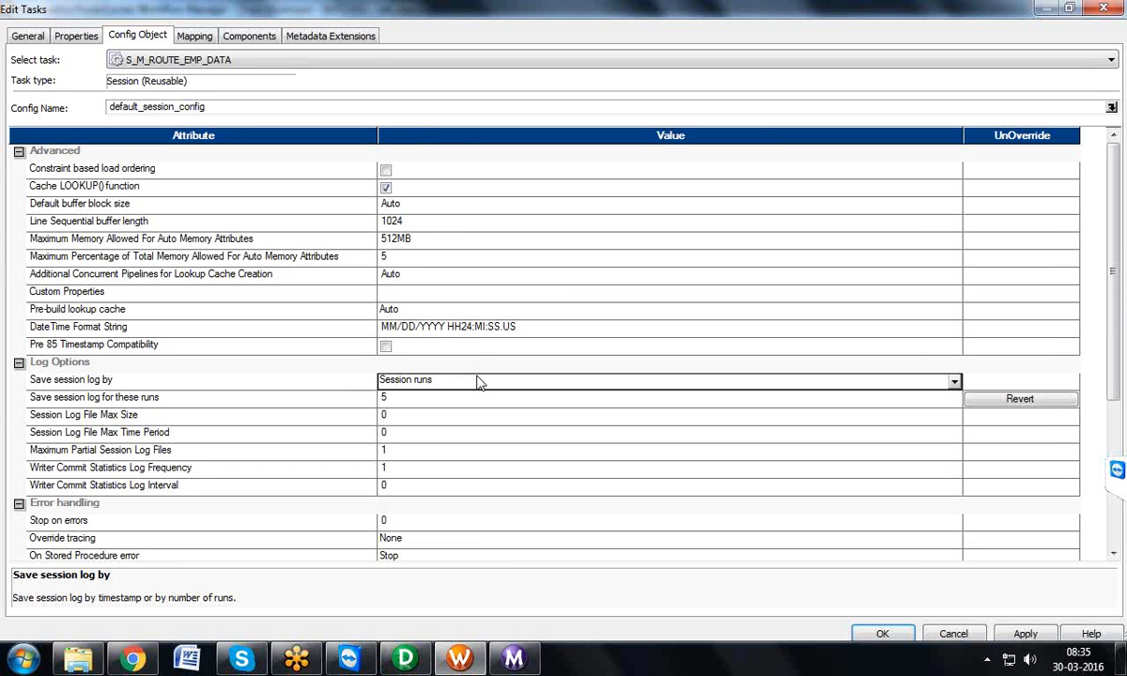
{"action": "left_click", "coordinate": [478, 381]}
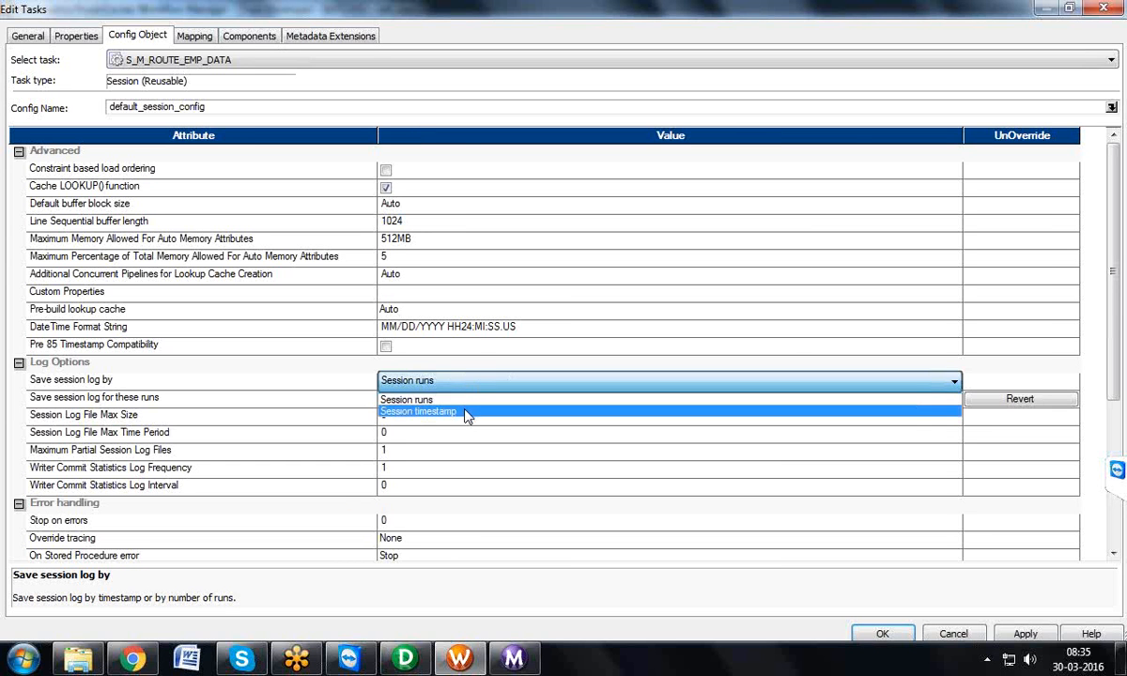
{"action": "left_click", "coordinate": [463, 410]}
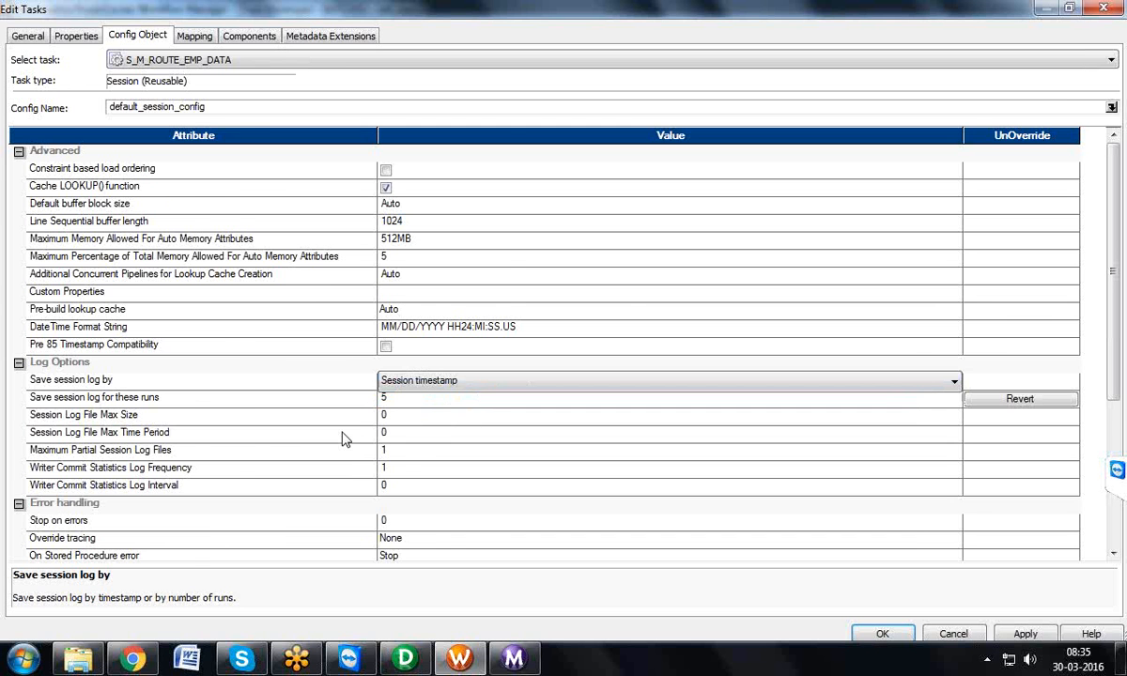
Step: Switch to Windows Explorer, leave the SessLogs folder for the My Computer drive overview, and select Local Disk (E:)
{"action": "left_click", "coordinate": [78, 659]}
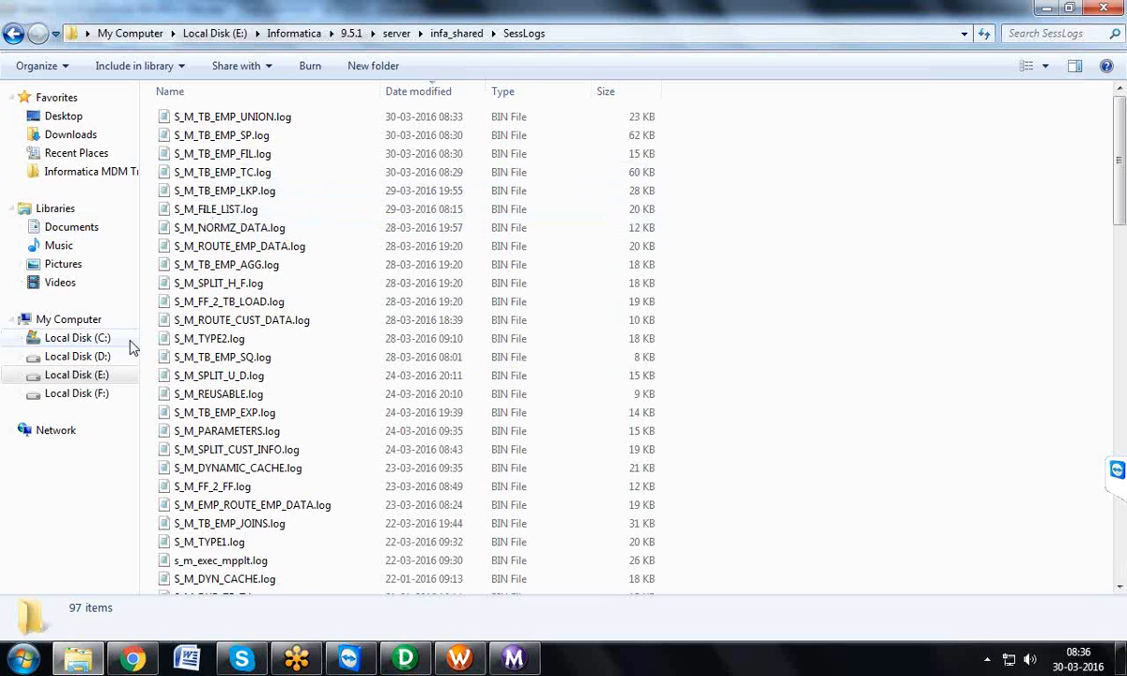
{"action": "left_click", "coordinate": [94, 322]}
{"action": "left_click", "coordinate": [620, 132]}
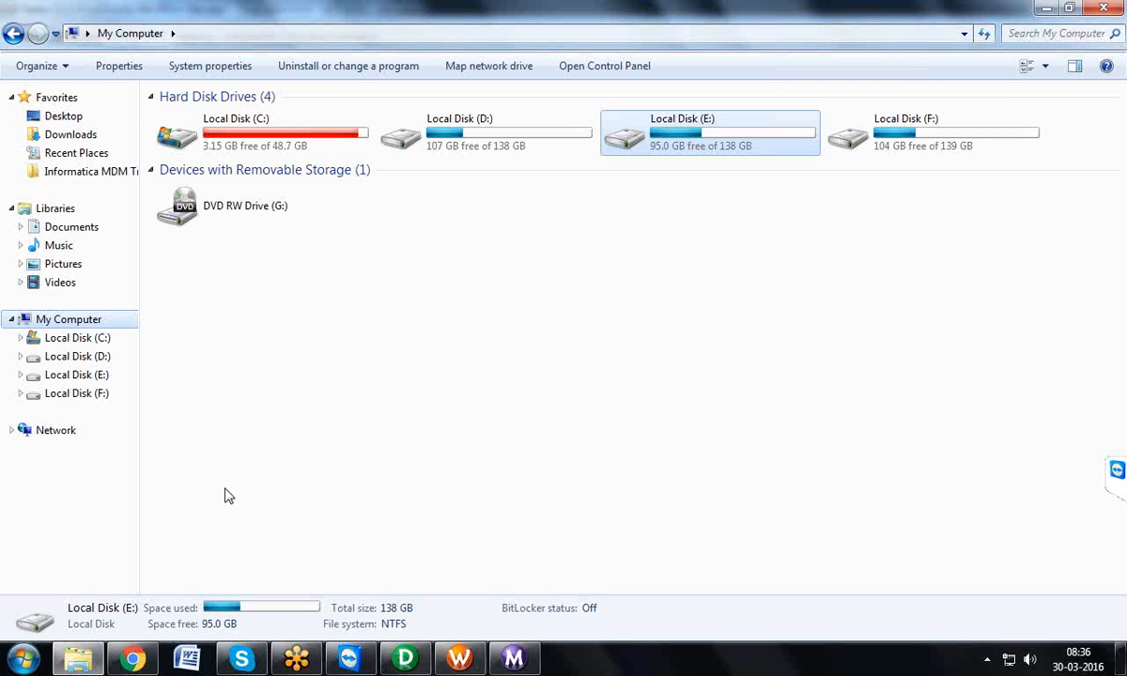
Step: Switch to the Workflow Monitor and compare the Gantt Chart with the Task View run list, ending on the Gantt Chart
{"action": "left_click", "coordinate": [514, 657]}
{"action": "left_click", "coordinate": [94, 609]}
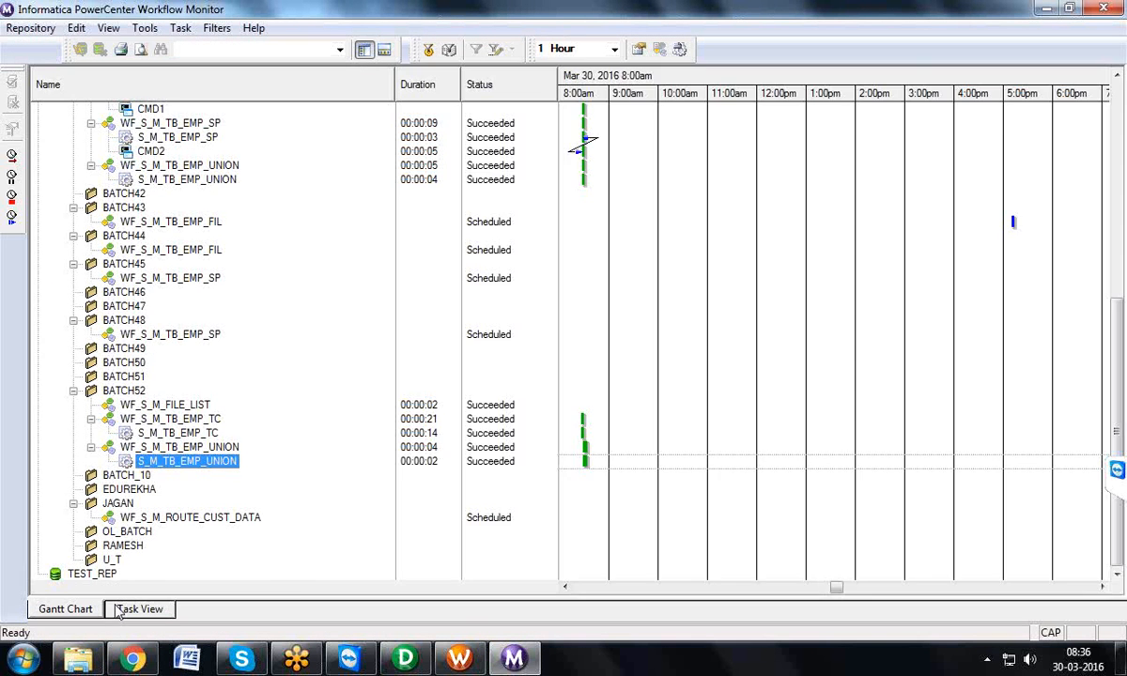
{"action": "left_click", "coordinate": [122, 611]}
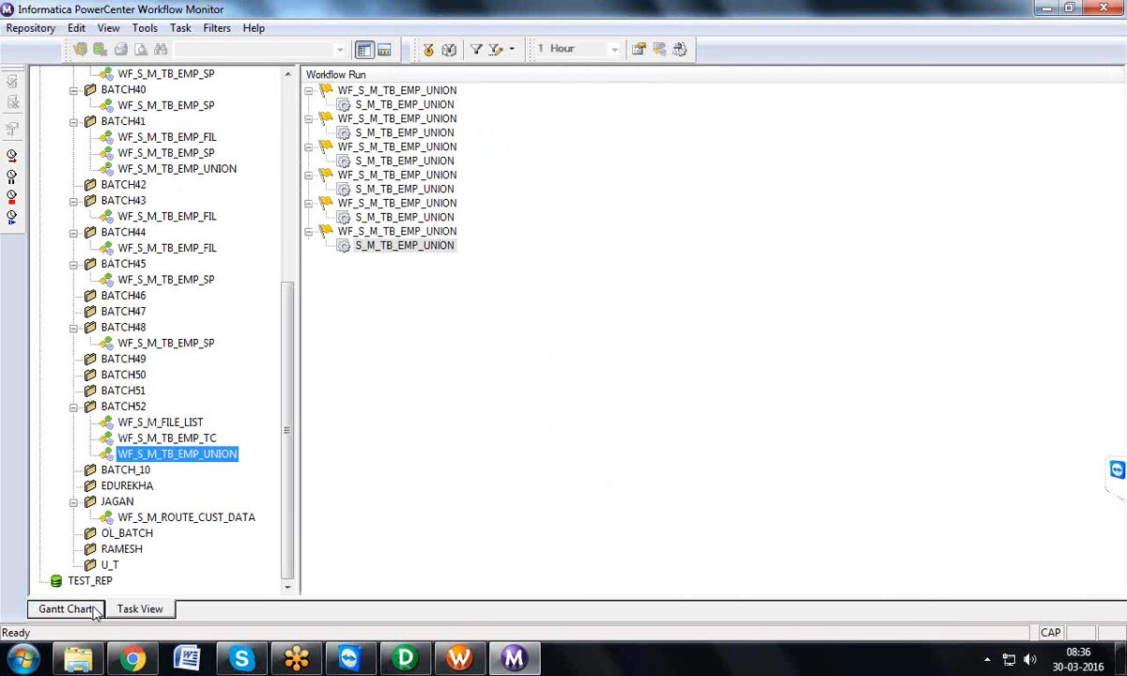
{"action": "left_click", "coordinate": [94, 611]}
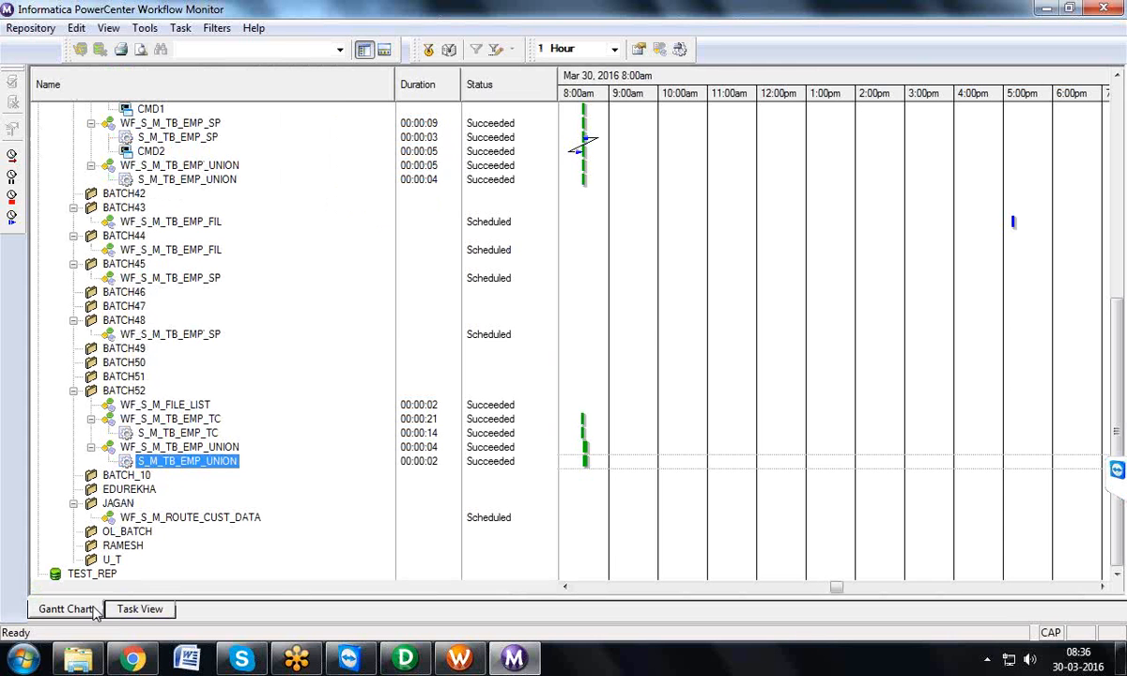
{"action": "left_click", "coordinate": [129, 611]}
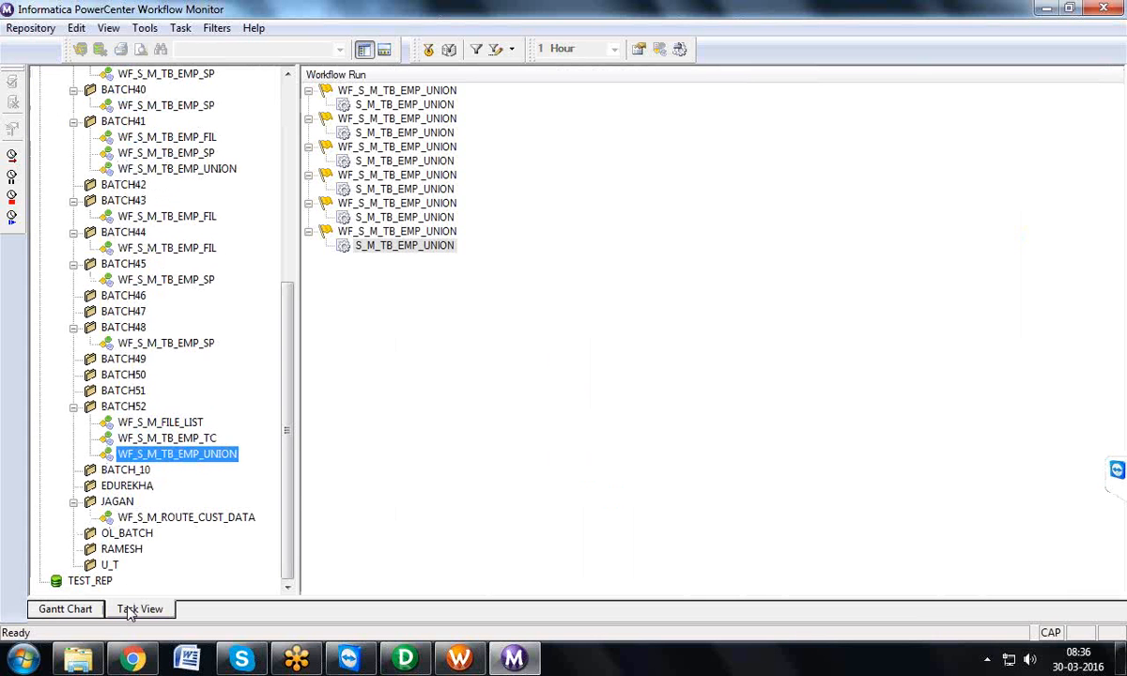
{"action": "left_click", "coordinate": [65, 610]}
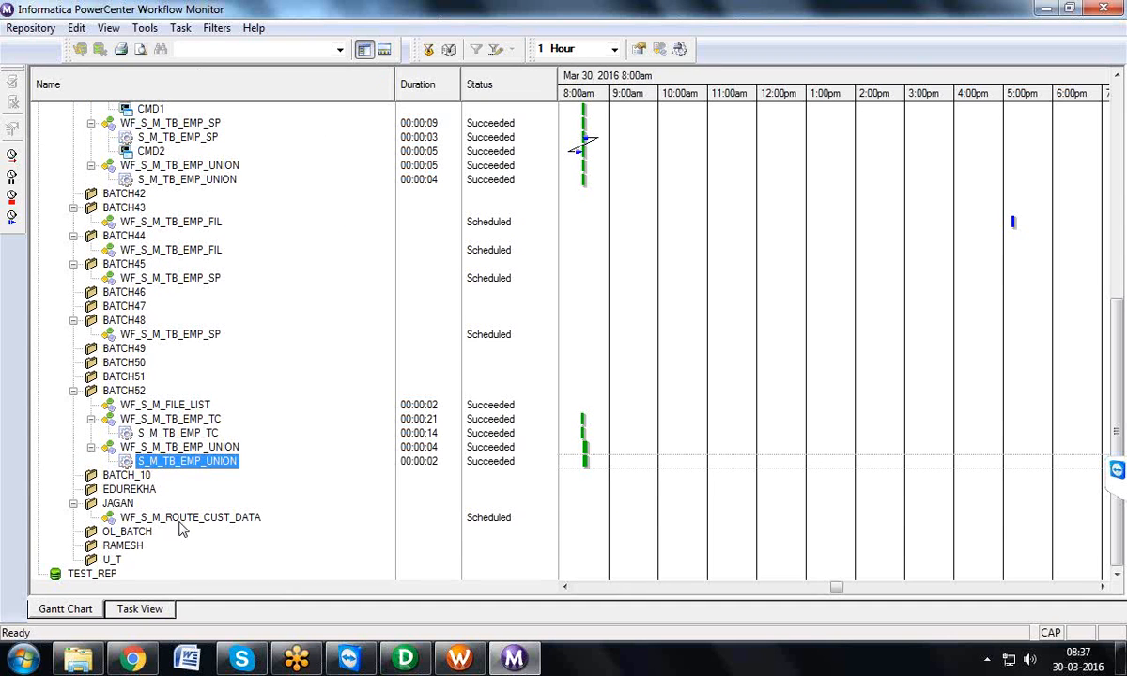
Step: Open the run properties of session S_M_TB_EMP_UNION in BATCH52 and go through its source and target success and failed rows
{"action": "right_click", "coordinate": [205, 467]}
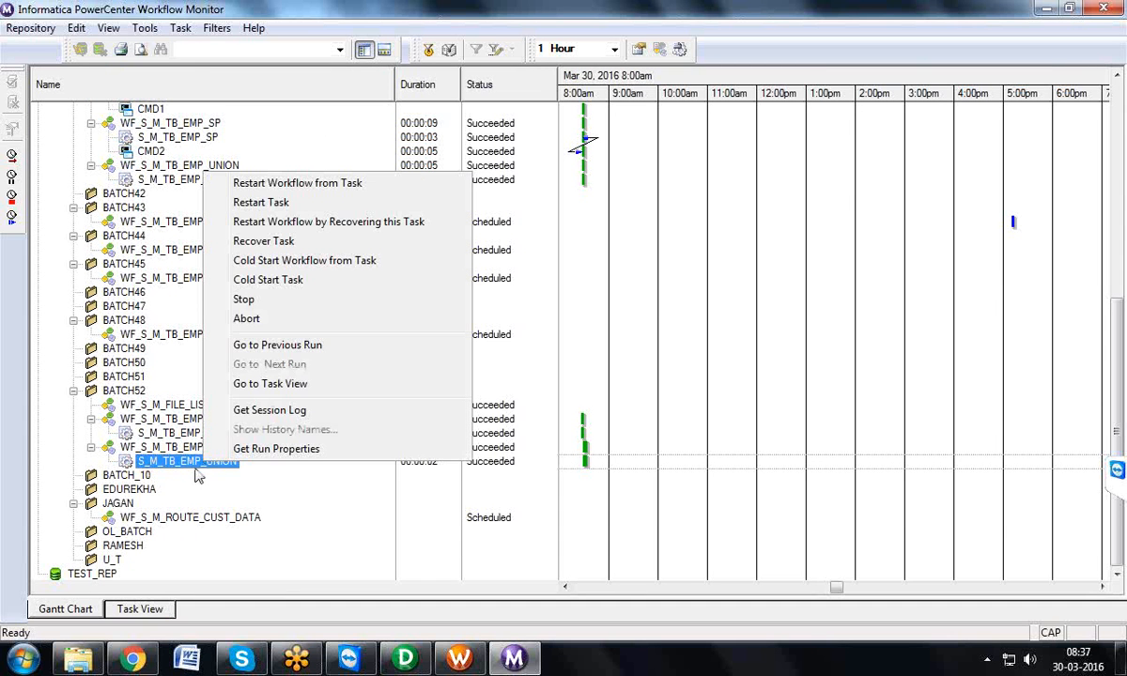
{"action": "left_click", "coordinate": [241, 450]}
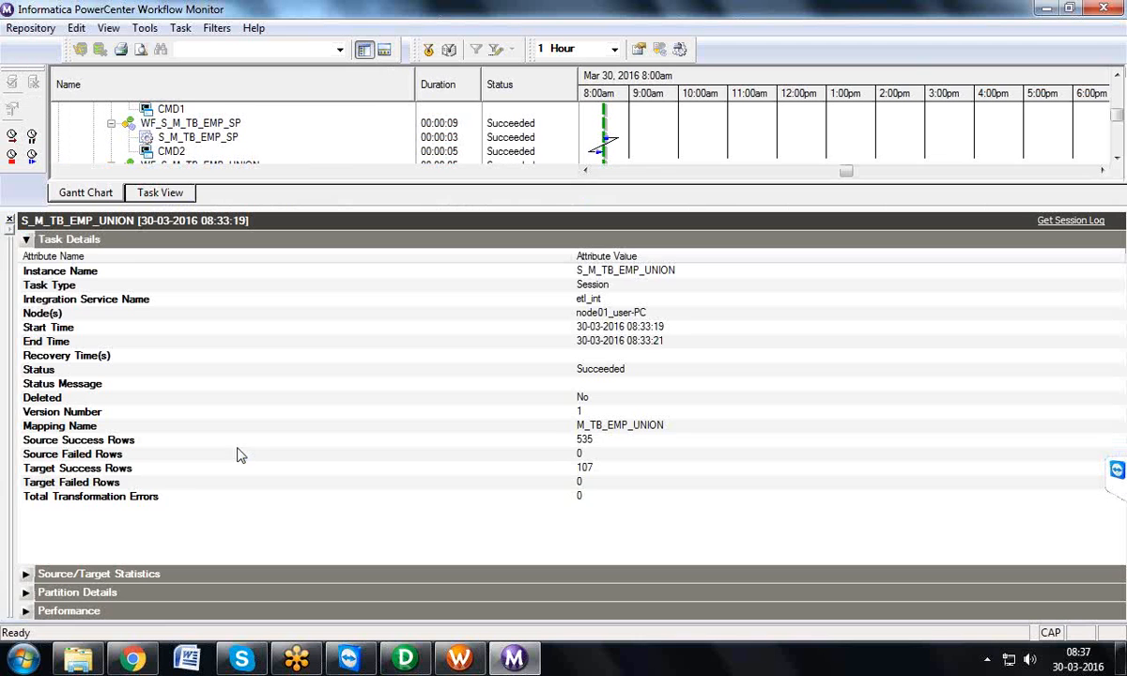
{"action": "left_click", "coordinate": [133, 448]}
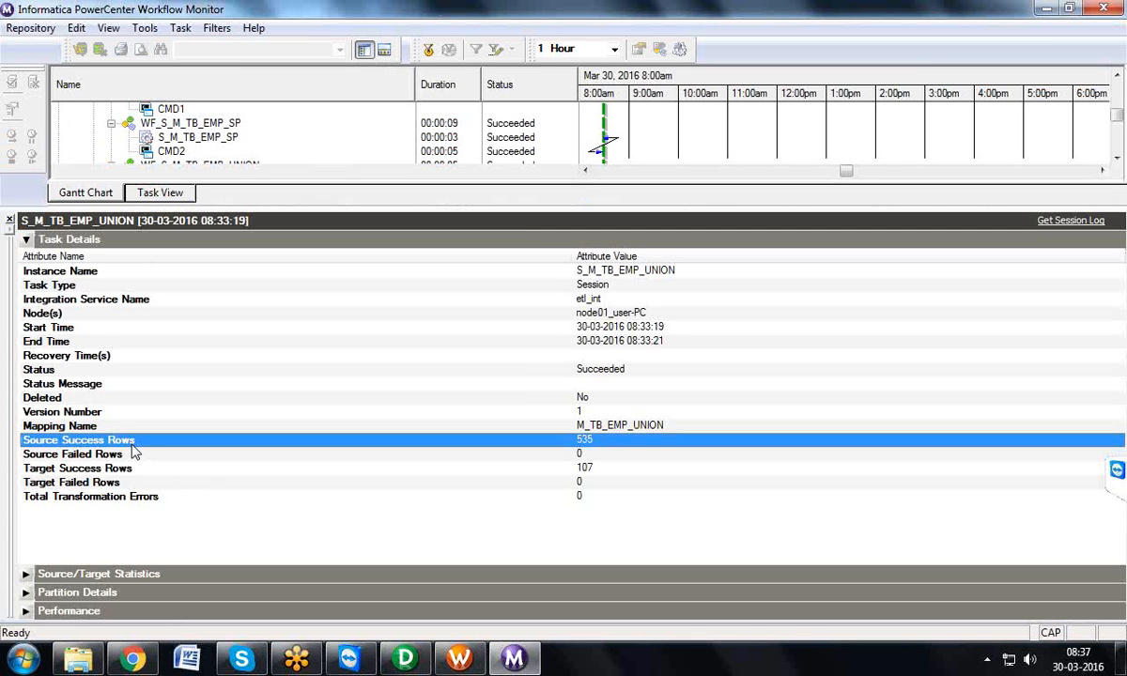
{"action": "left_click", "coordinate": [130, 458]}
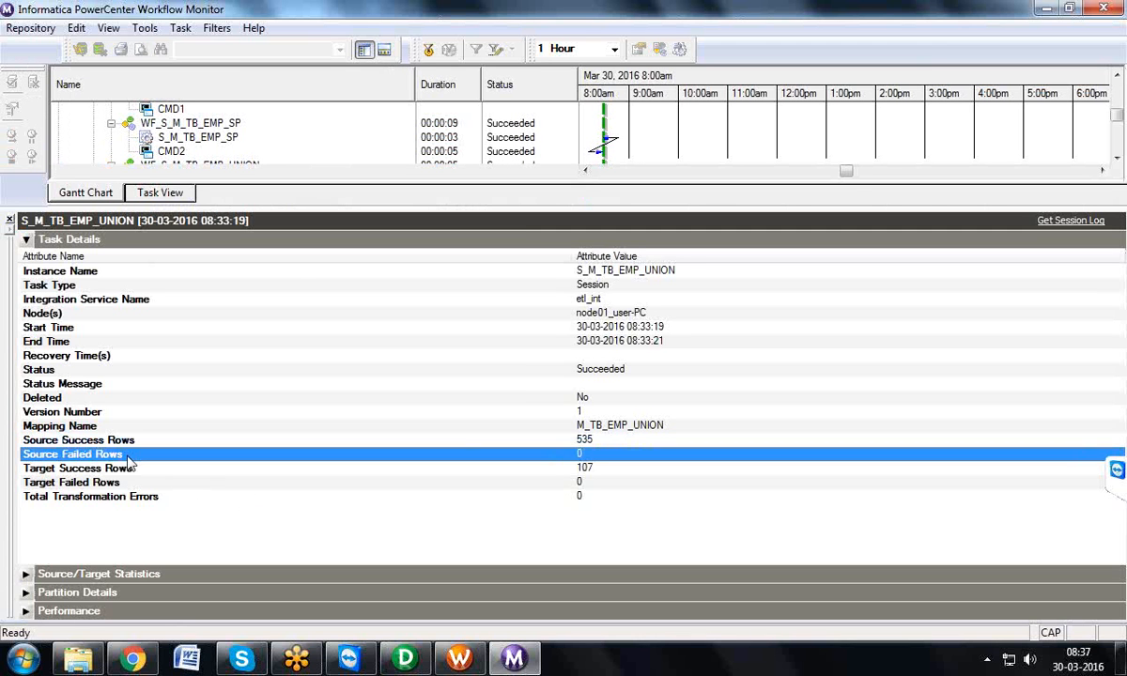
{"action": "left_click", "coordinate": [128, 469]}
{"action": "left_click", "coordinate": [125, 483]}
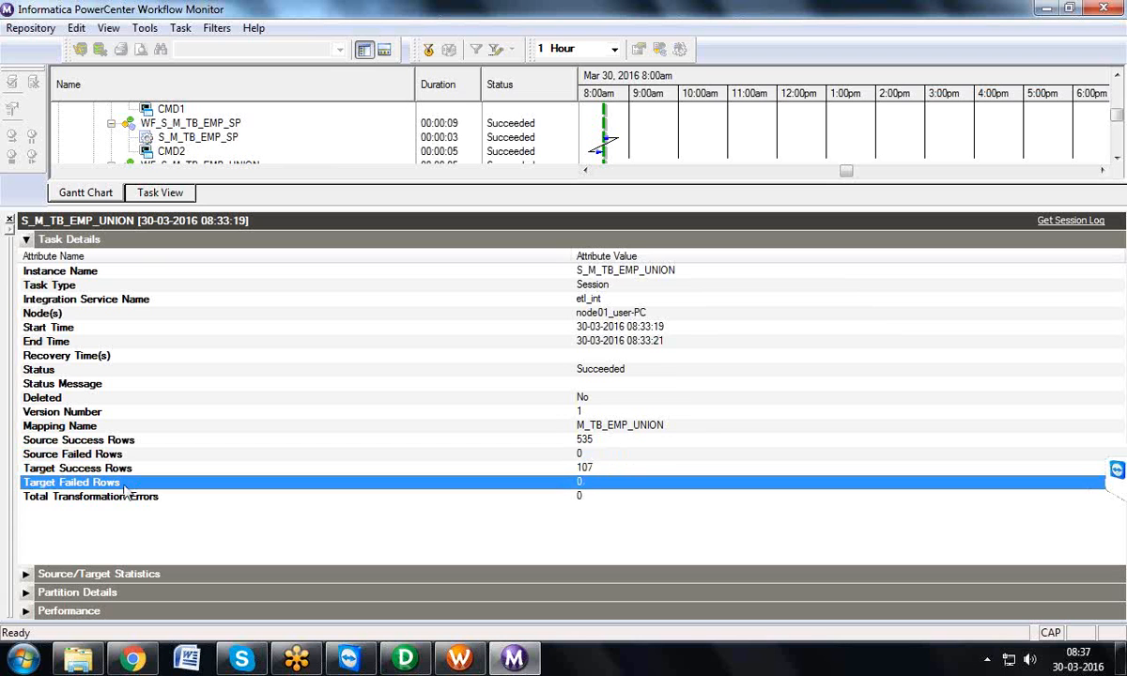
Step: Examine the source failed, target success and target failed rows again, and close the run properties
{"action": "left_click", "coordinate": [133, 456]}
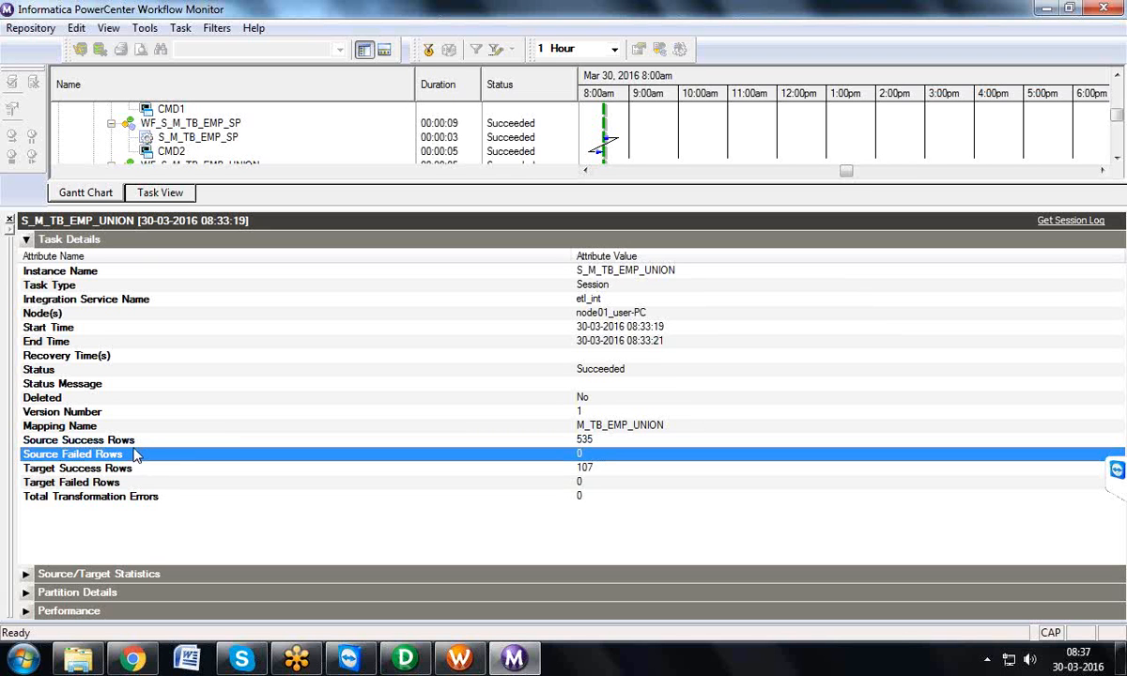
{"action": "left_click", "coordinate": [134, 470]}
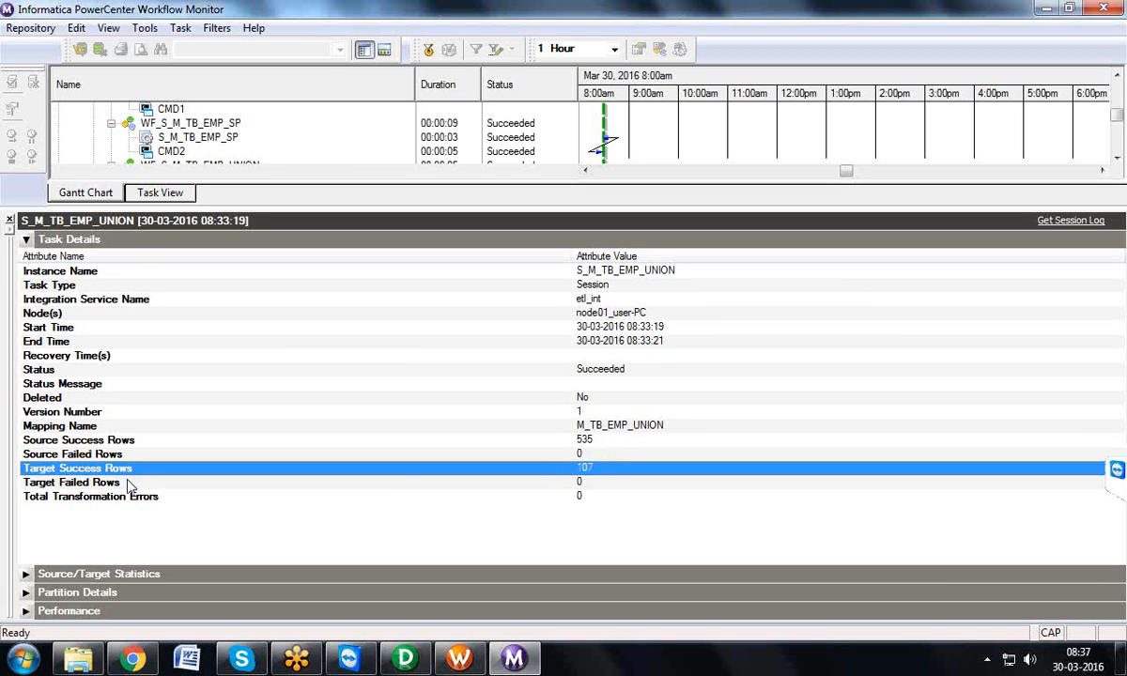
{"action": "left_click", "coordinate": [129, 483]}
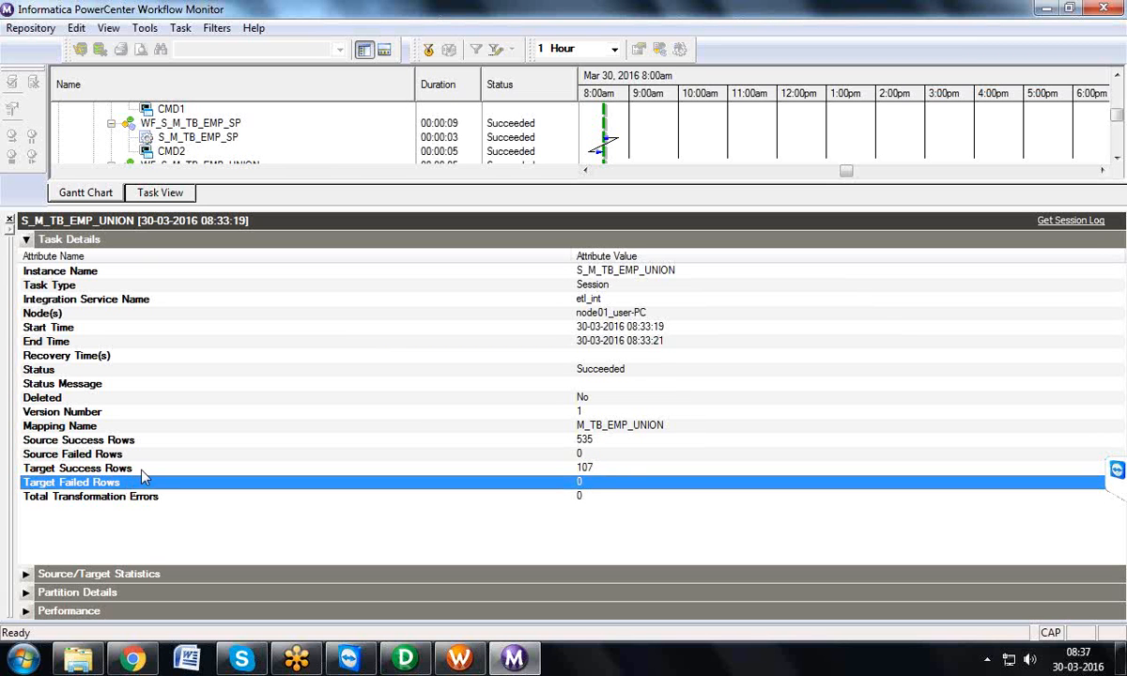
{"action": "left_click", "coordinate": [141, 470]}
{"action": "left_click", "coordinate": [140, 484]}
{"action": "left_click", "coordinate": [10, 220]}
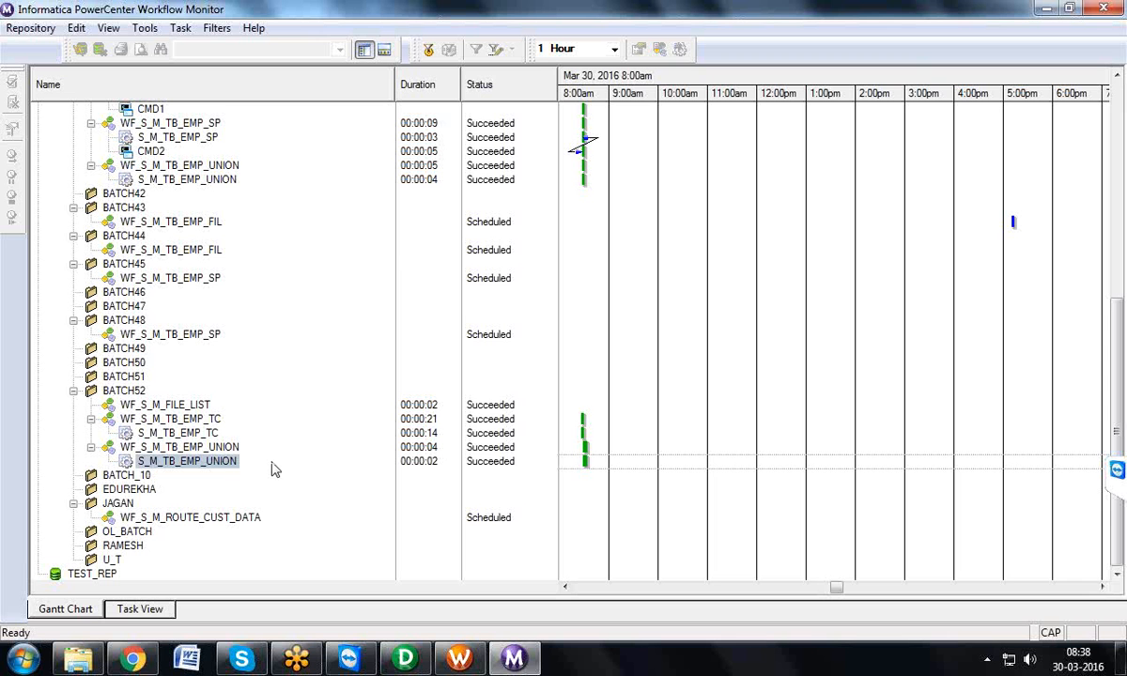
Step: Reopen the run properties of BATCH52's S_M_TB_EMP_UNION session and select the Target Failed Rows attribute
{"action": "right_click", "coordinate": [234, 462]}
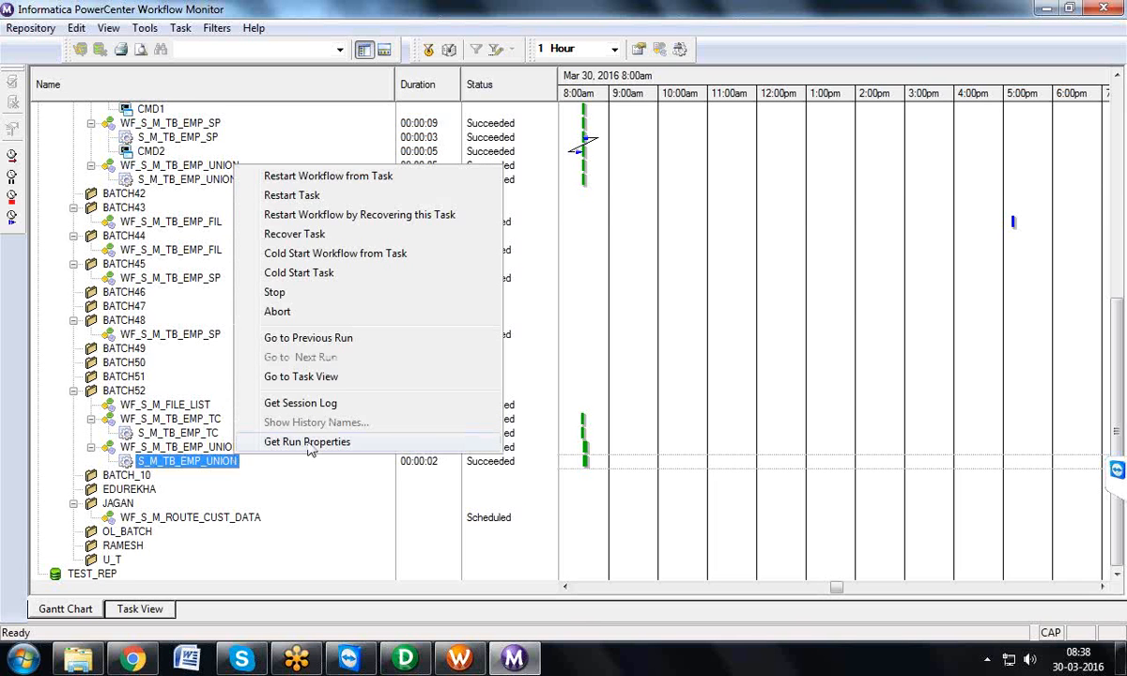
{"action": "left_click", "coordinate": [304, 442]}
{"action": "left_click", "coordinate": [353, 484]}
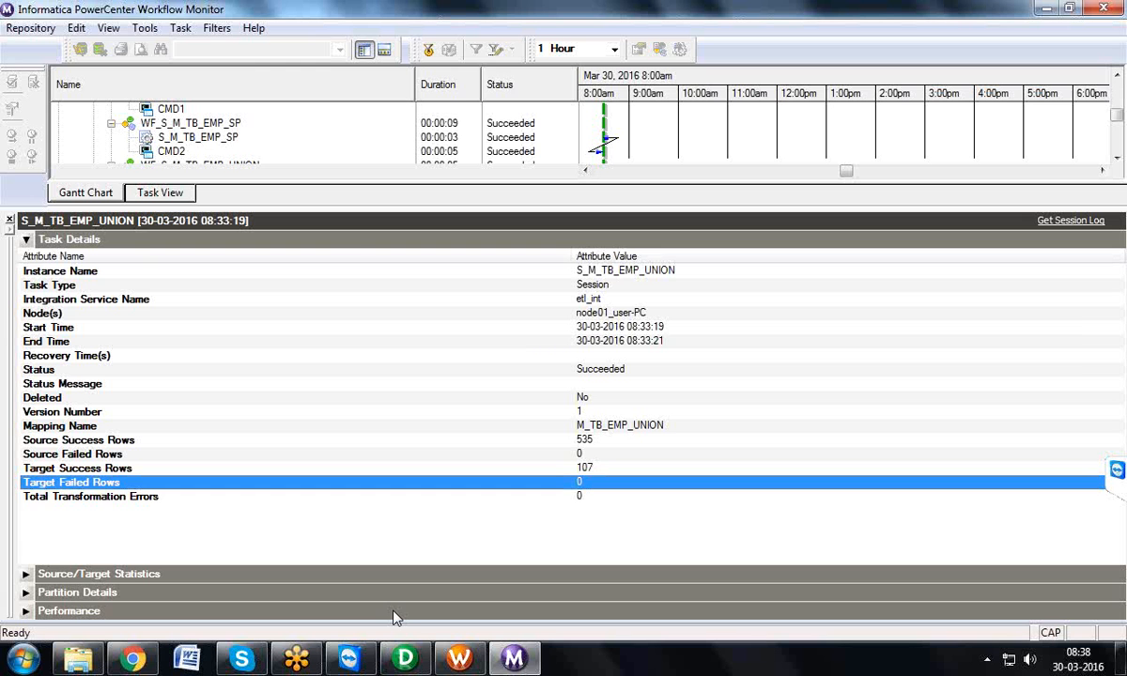
Step: Glance at the Designer, return to the Workflow Manager, and set "Stop on errors" to 11 in the config object of S_M_ROUTE_EMP_DATA
{"action": "left_click", "coordinate": [405, 658]}
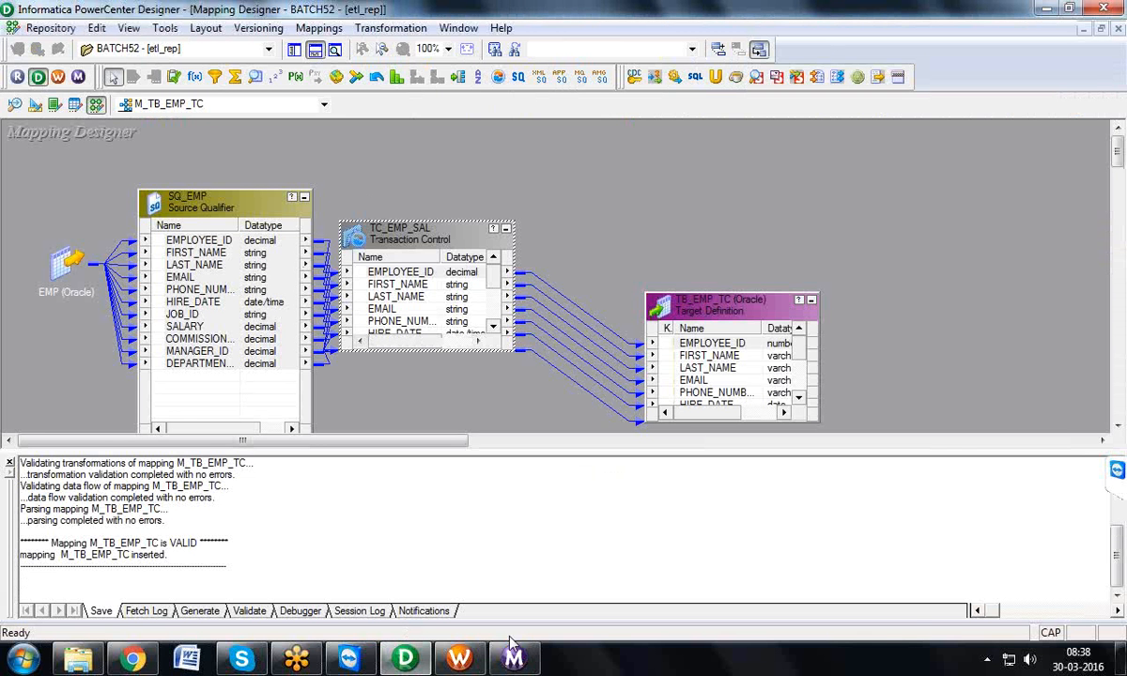
{"action": "left_click", "coordinate": [460, 658]}
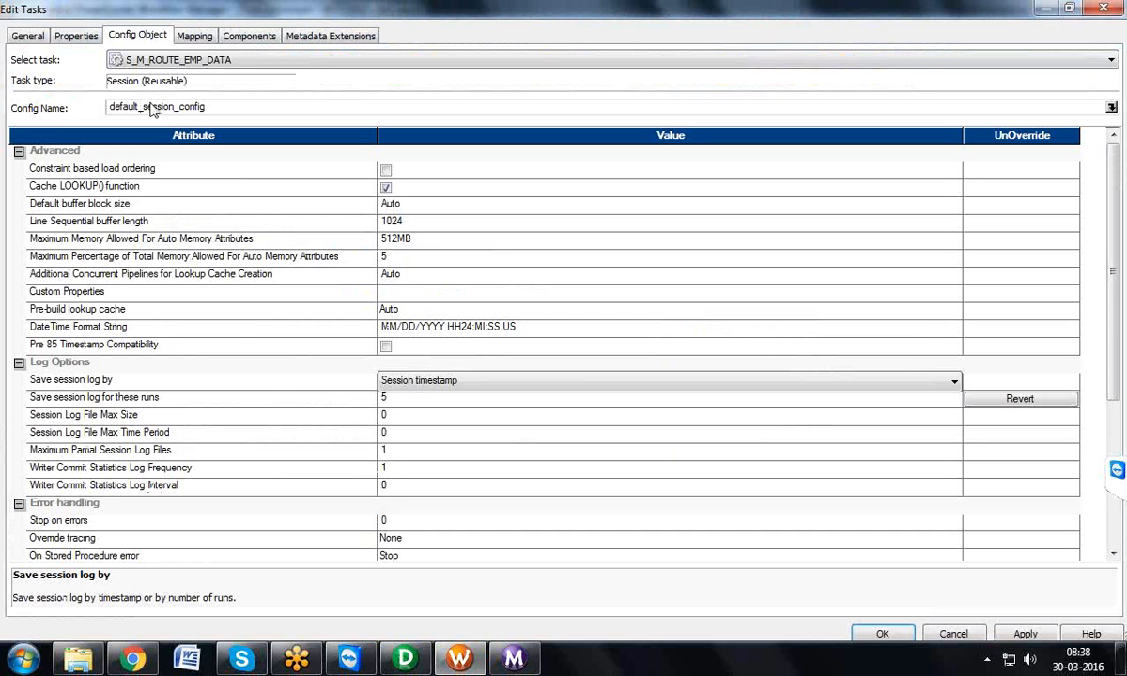
{"action": "left_click", "coordinate": [385, 521]}
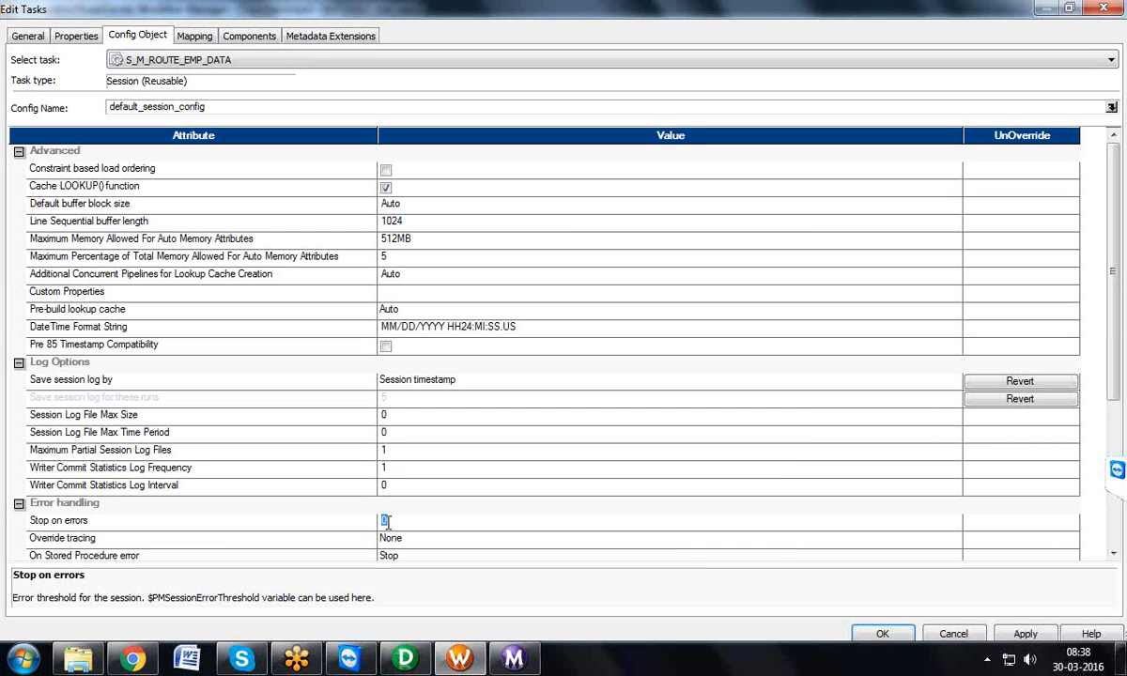
{"action": "key", "text": "BackSpace"}
{"action": "type", "text": "1"}
{"action": "type", "text": "1"}
Step: Review the session's properties and its mapping settings for source SQ_EMP and target TB_EMP_REJ, including the Target load type choices
{"action": "left_click", "coordinate": [93, 36]}
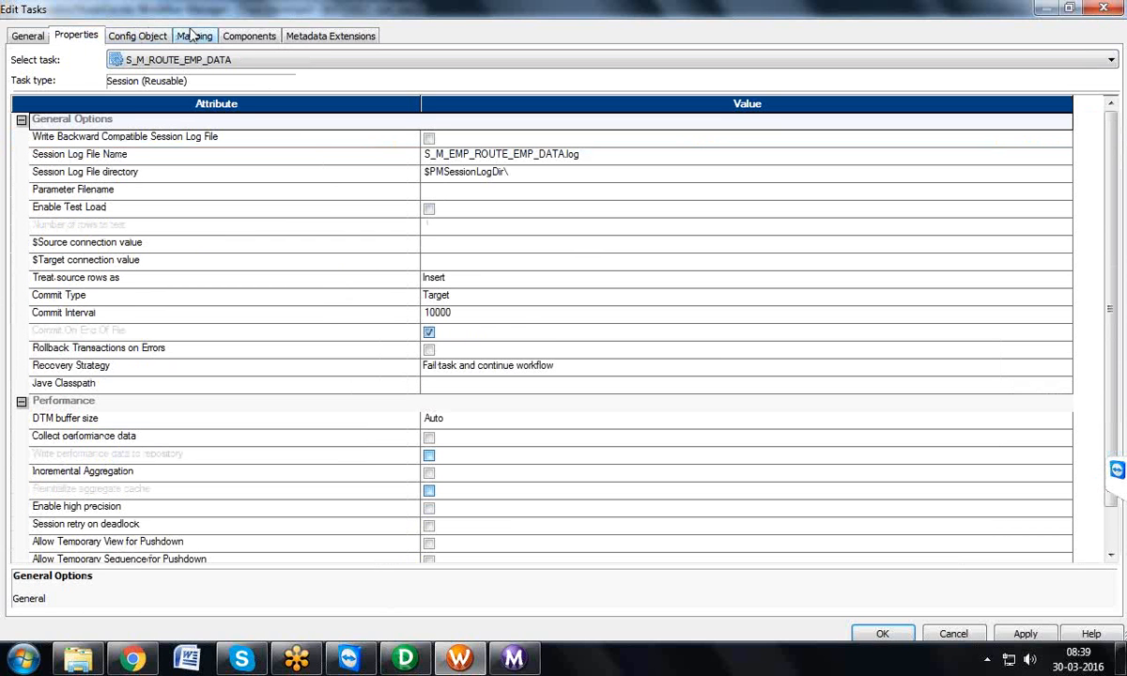
{"action": "left_click", "coordinate": [193, 36]}
{"action": "left_click", "coordinate": [82, 174]}
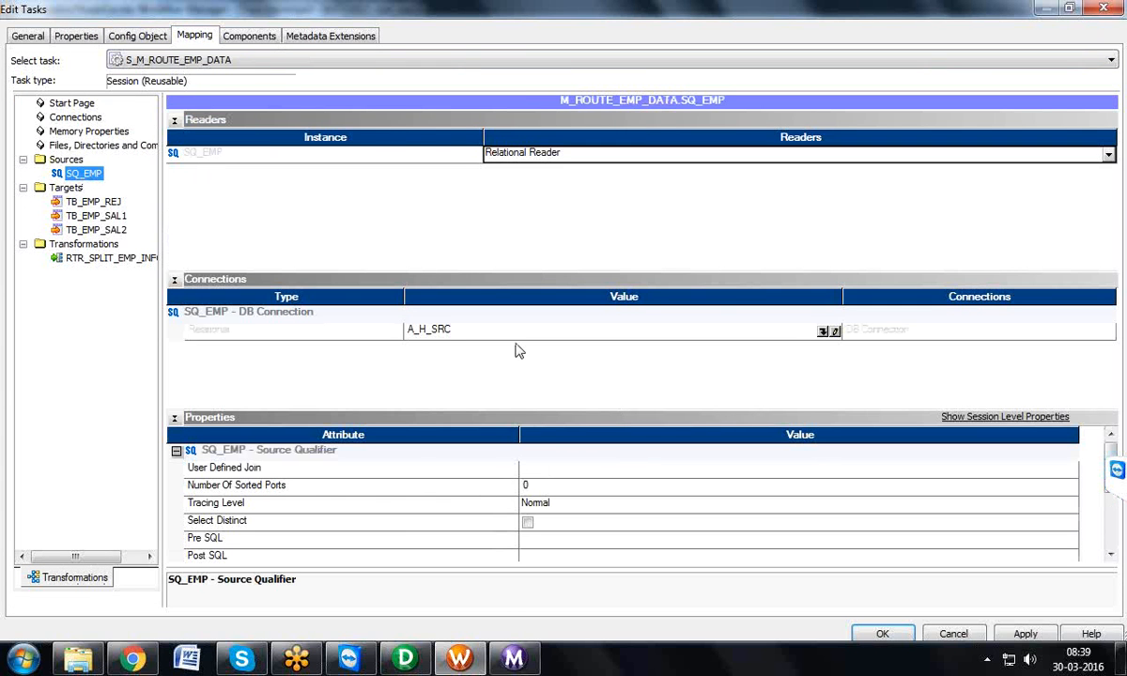
{"action": "left_click", "coordinate": [109, 202]}
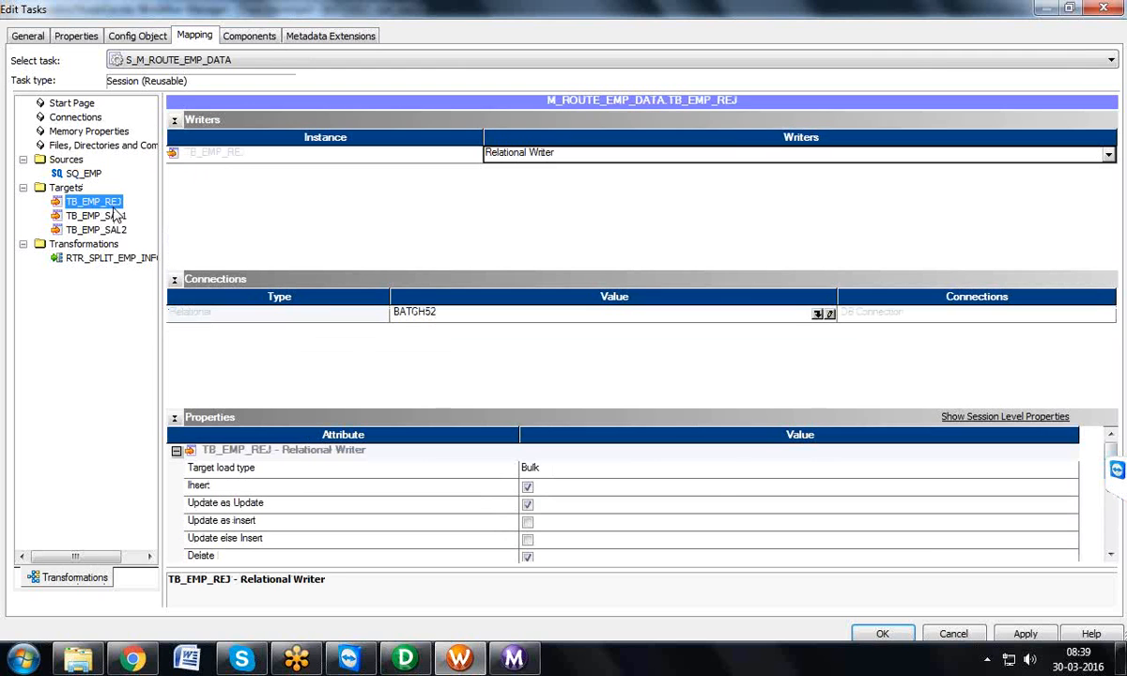
{"action": "left_click", "coordinate": [717, 472]}
{"action": "left_click", "coordinate": [717, 473]}
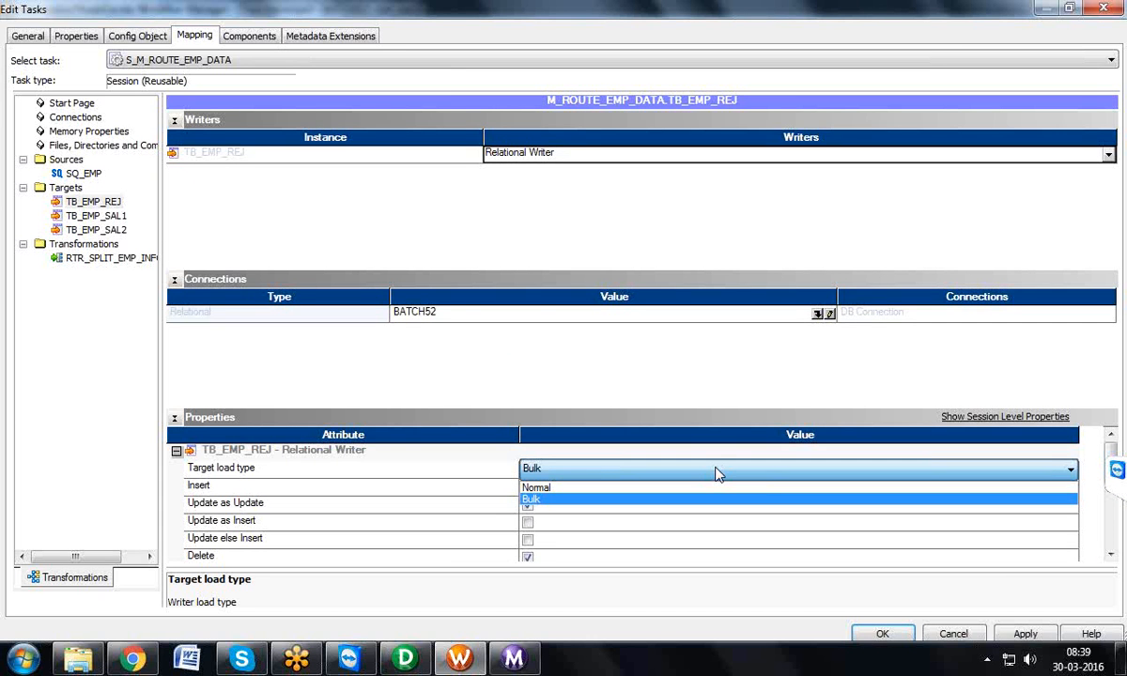
Step: Close the S_M_ROUTE_EMP_DATA task editor and discard the changes
{"action": "left_click", "coordinate": [1114, 9]}
{"action": "left_click", "coordinate": [1114, 8]}
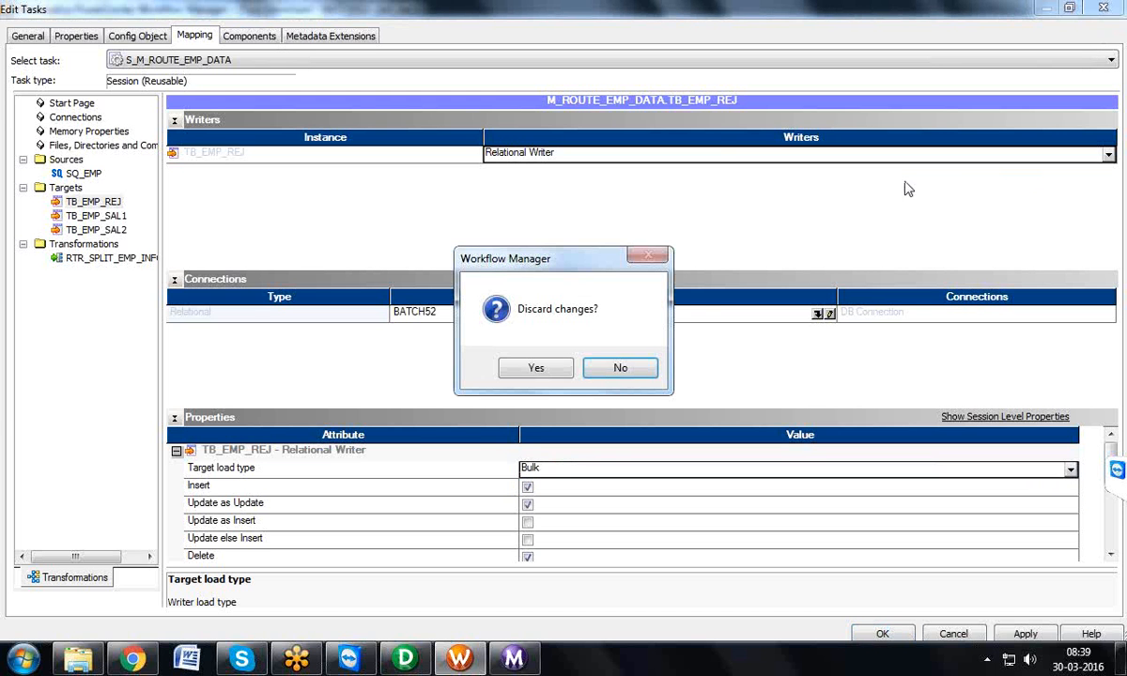
{"action": "left_click", "coordinate": [528, 371]}
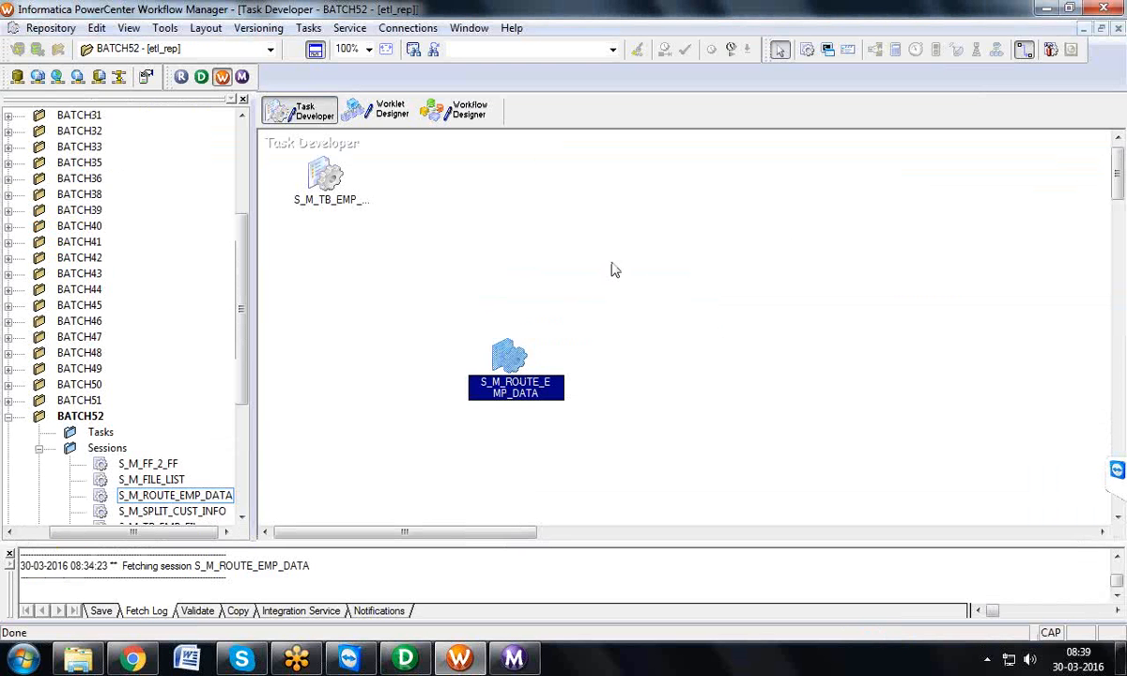
Step: Launch Notepad through the Windows Run dialog and maximize its window
{"action": "key", "text": "super+r"}
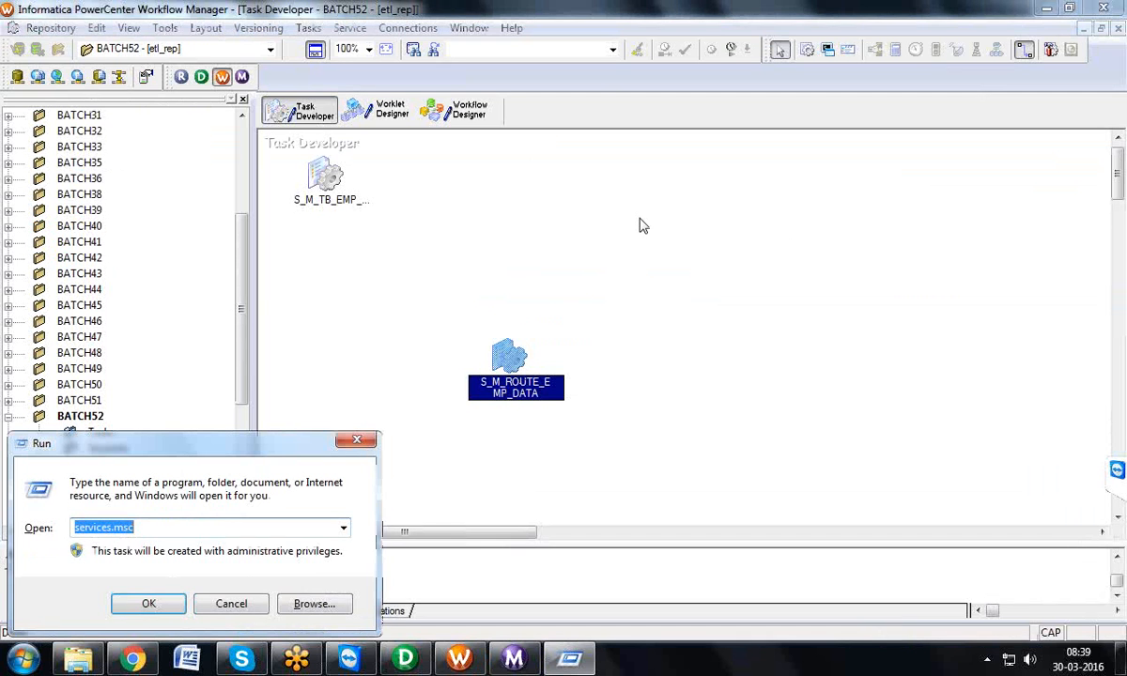
{"action": "type", "text": "N"}
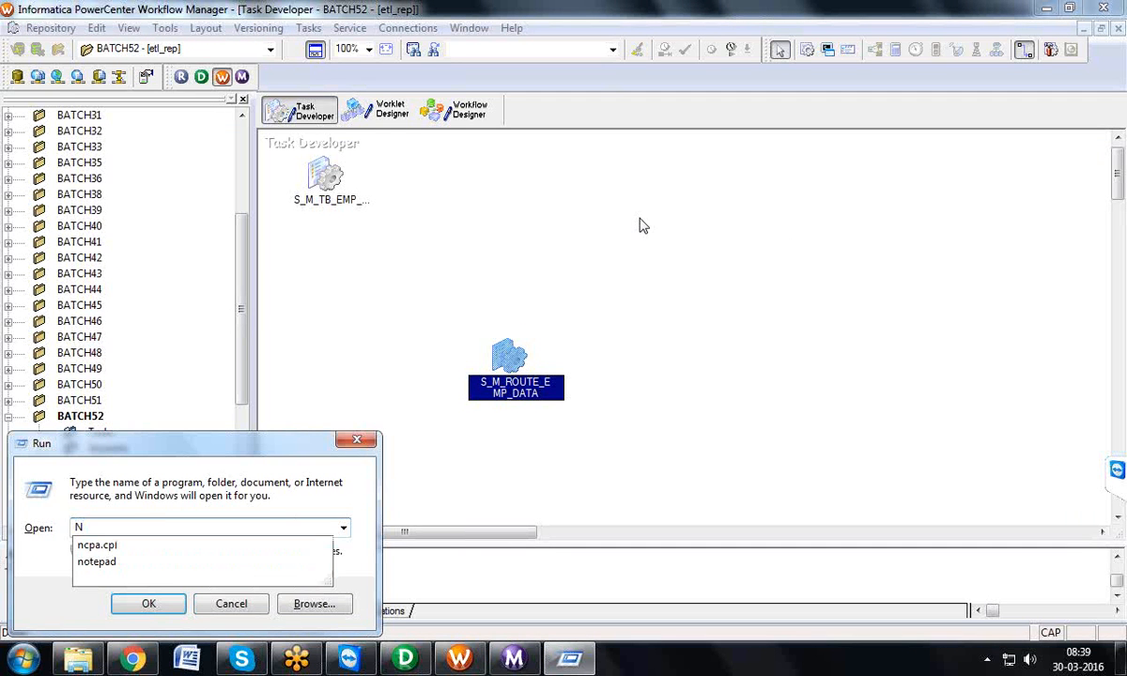
{"action": "key", "text": "Down"}
{"action": "key", "text": "Down"}
{"action": "key", "text": "Return"}
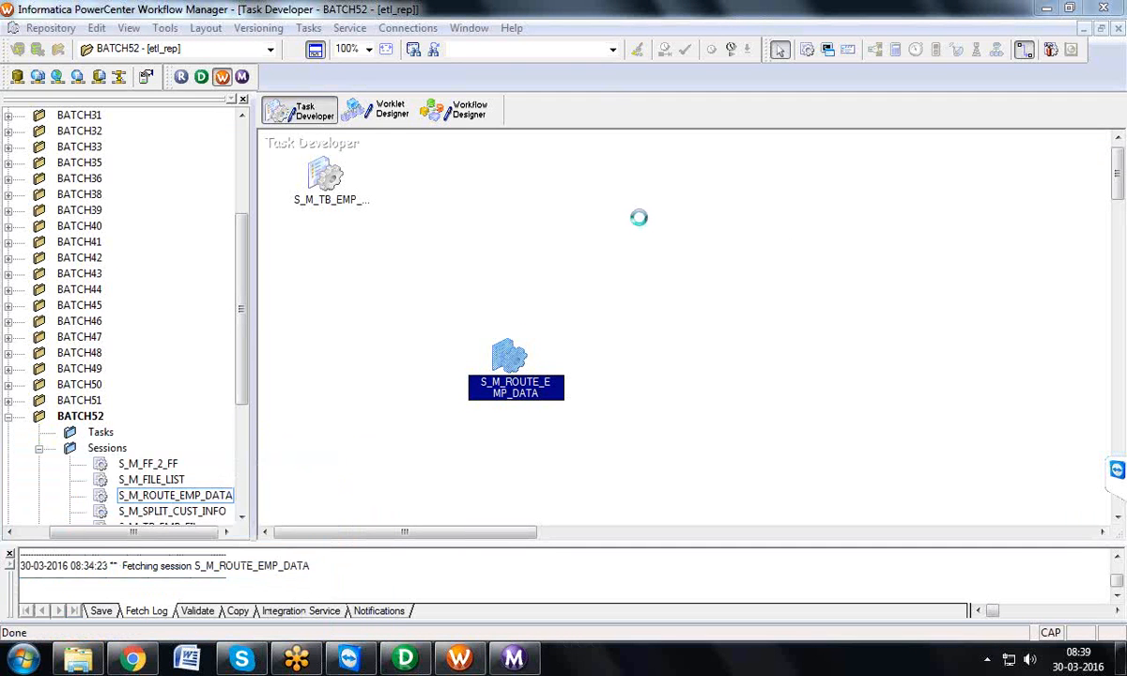
{"action": "double_click", "coordinate": [638, 153]}
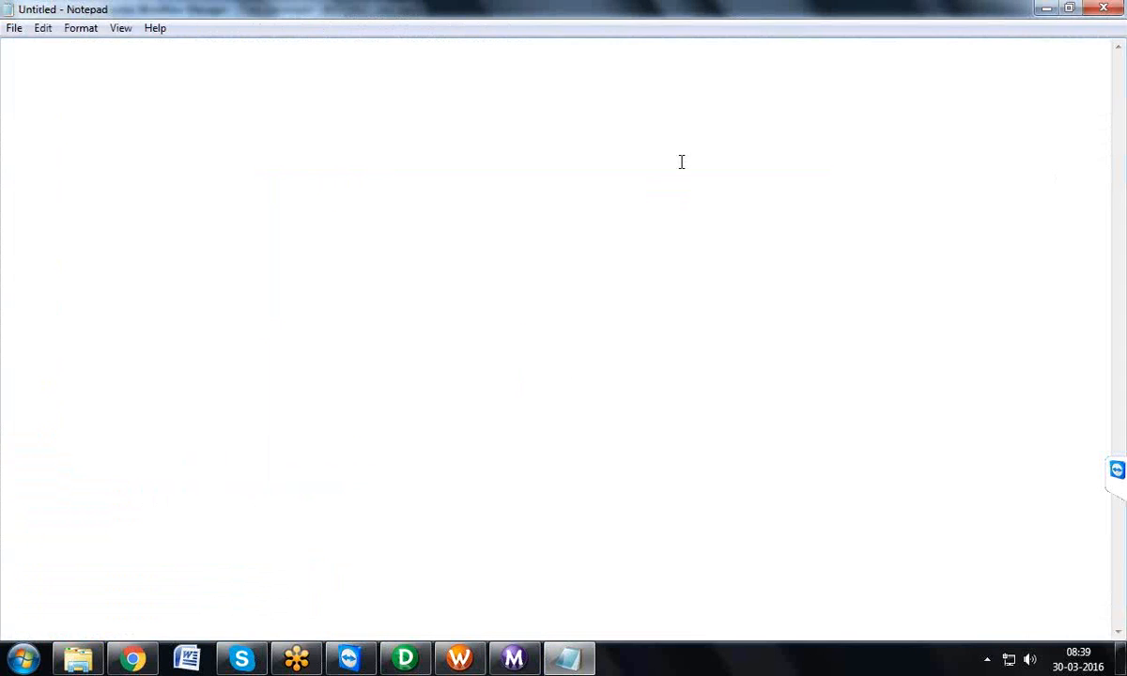
Step: Write BULK and NORMAL in the blank note, separated by an empty line
{"action": "type", "text": "BULK"}
{"action": "key", "text": "Return"}
{"action": "key", "text": "Return"}
{"action": "type", "text": "NORM"}
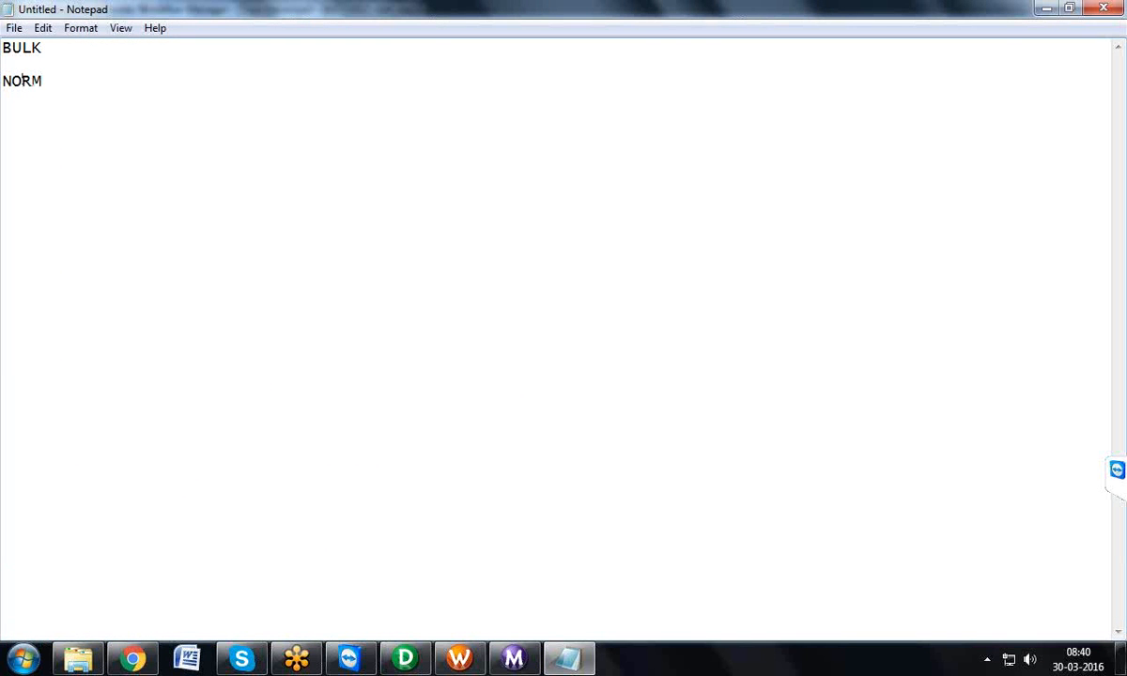
{"action": "type", "text": "AL"}
Step: Add the table name OPB_SESSION_RECOVERY_LOG below NORMAL, leaving an empty line between them
{"action": "key", "text": "Return"}
{"action": "key", "text": "Return"}
{"action": "type", "text": "OPB_SESSIO"}
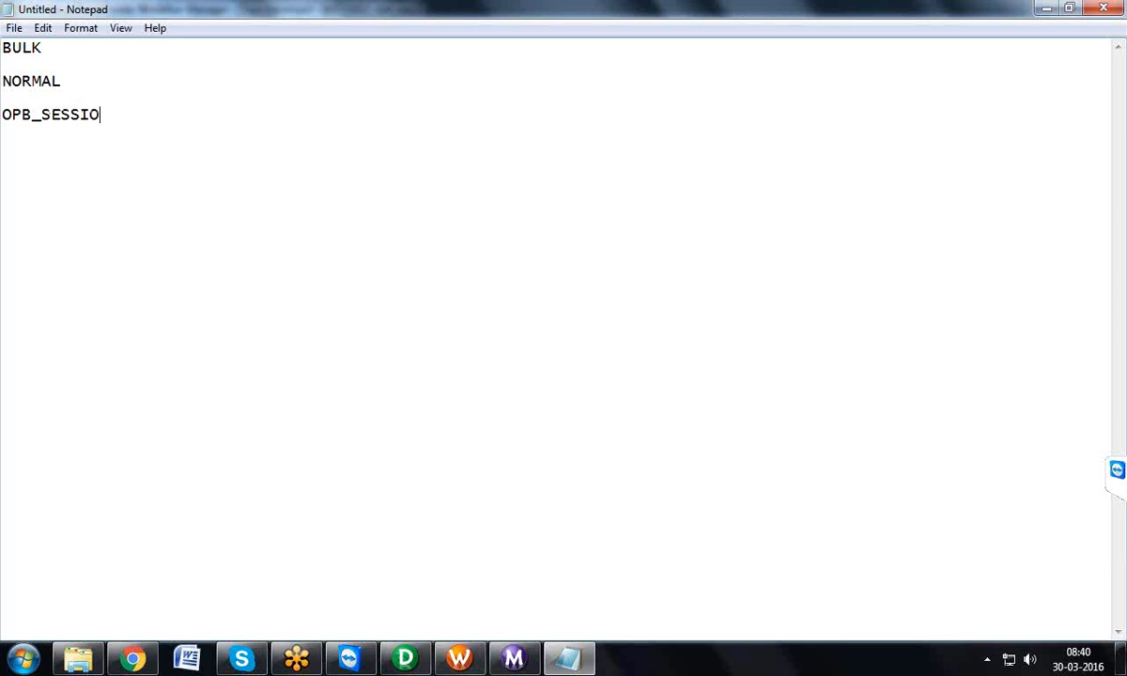
{"action": "type", "text": "N_RECOVERY"}
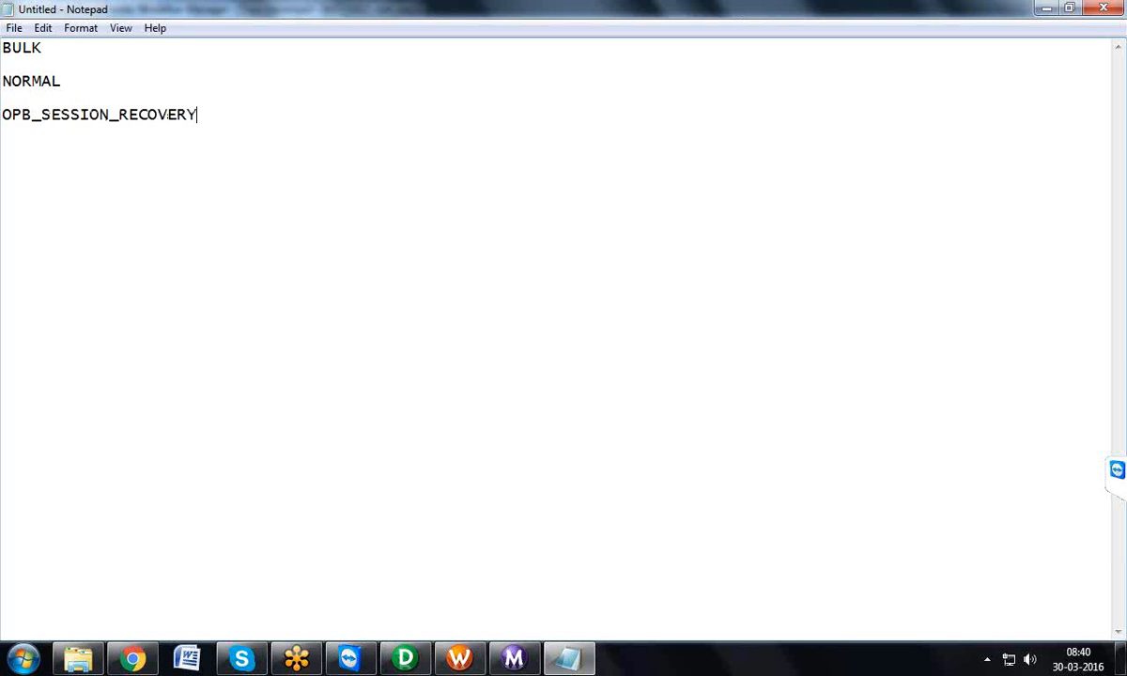
{"action": "type", "text": "_LOG"}
Step: Highlight the NORMAL line, and add ROW_ID below OPB_SESSION_RECOVERY_LOG after an empty line
{"action": "left_click", "coordinate": [91, 88]}
{"action": "key", "text": "shift+Home"}
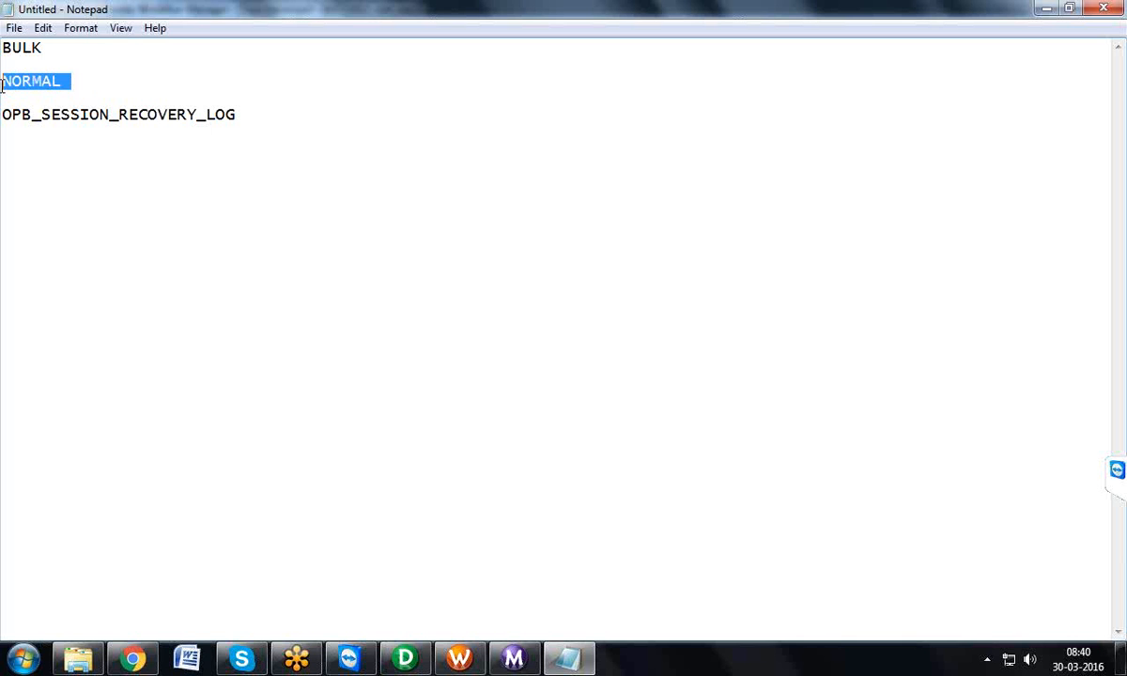
{"action": "left_click", "coordinate": [246, 132]}
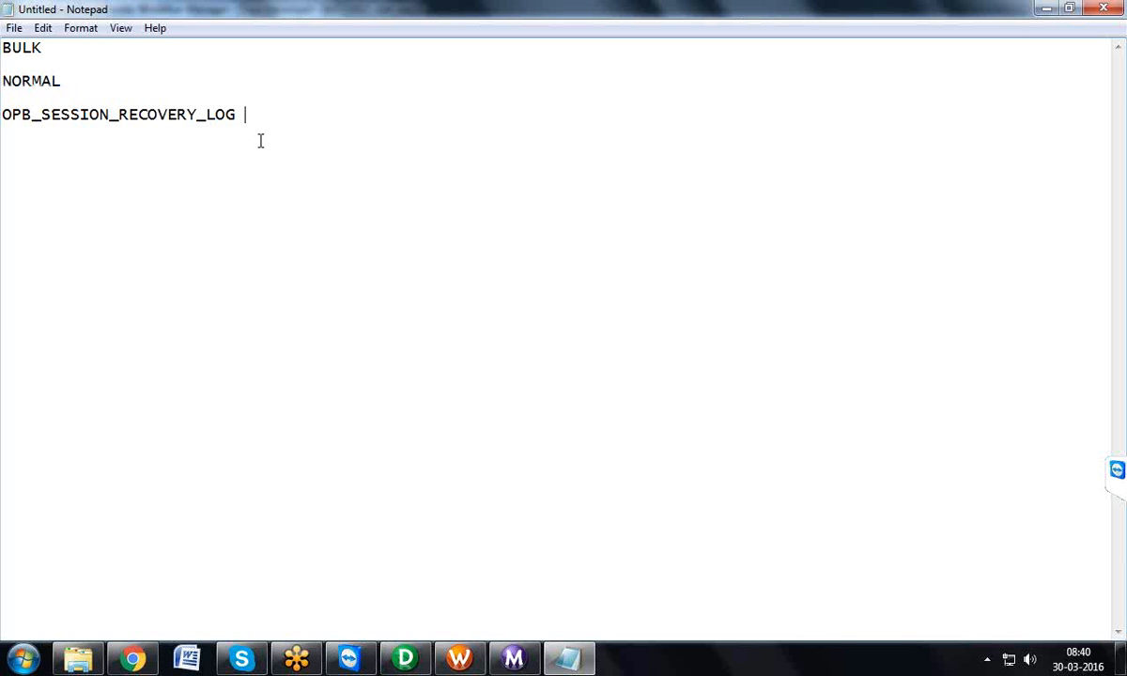
{"action": "key", "text": "Return"}
{"action": "key", "text": "Return"}
{"action": "type", "text": "ROW_ID"}
Step: Switch to the Workflow Manager and set the Recovery Strategy of session S_M_ROUTE_EMP_DATA to "Resume from last checkpoint"
{"action": "left_click", "coordinate": [461, 650]}
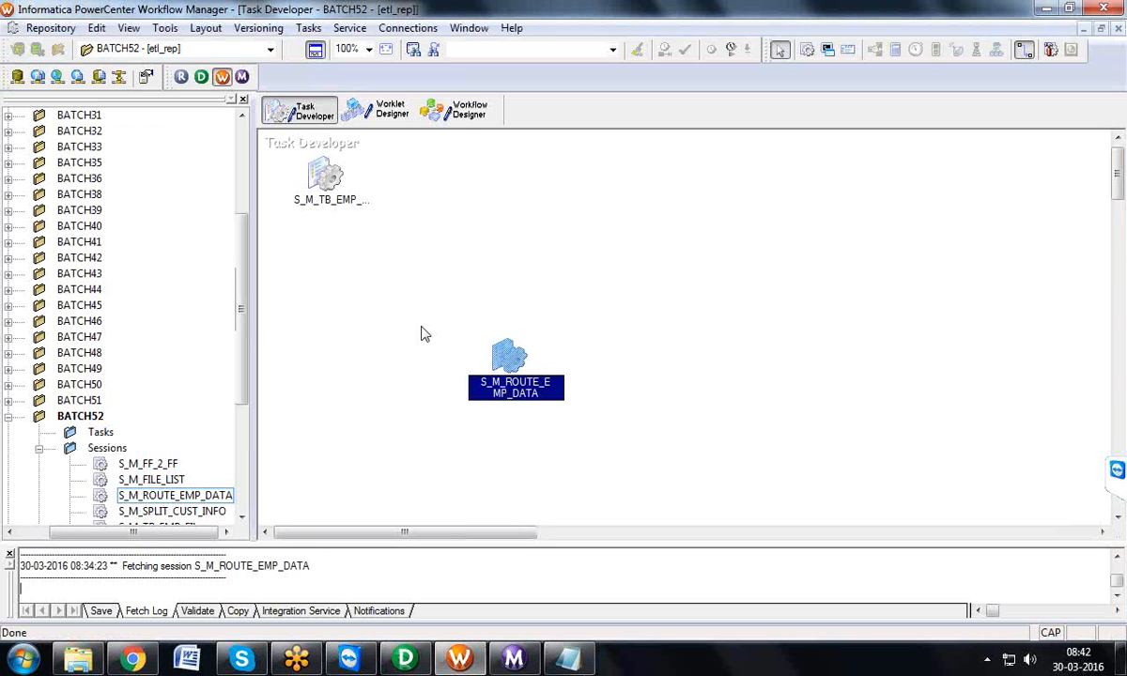
{"action": "double_click", "coordinate": [495, 355]}
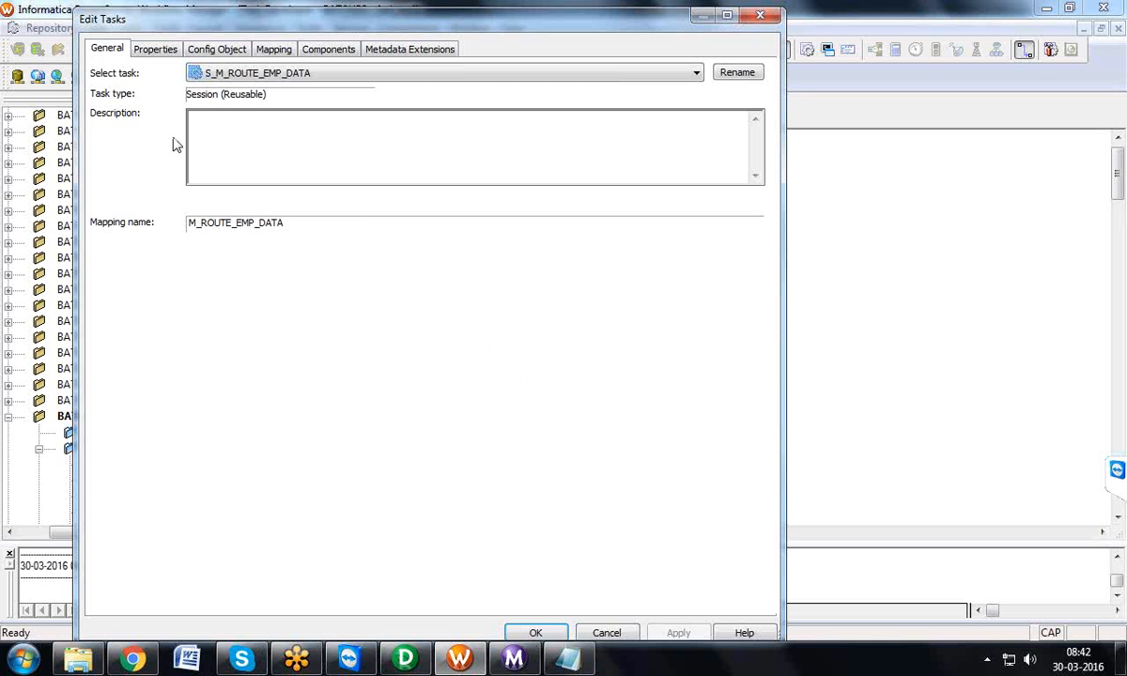
{"action": "left_click", "coordinate": [154, 52]}
{"action": "left_click", "coordinate": [501, 380]}
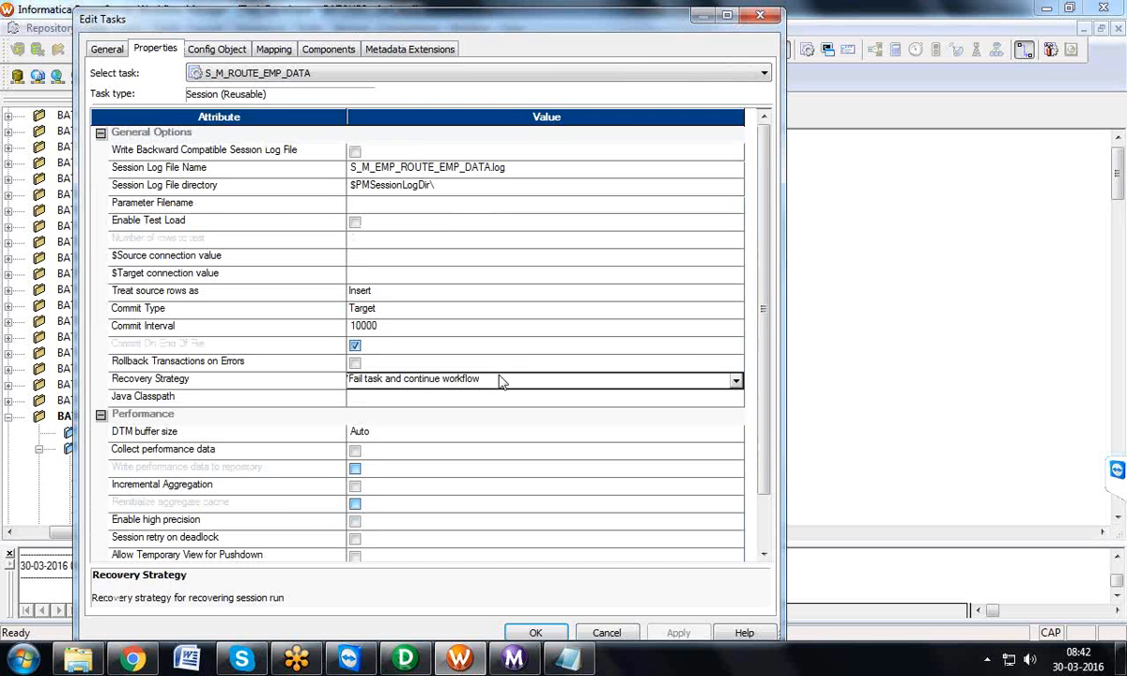
{"action": "left_click", "coordinate": [501, 380]}
{"action": "left_click", "coordinate": [479, 411]}
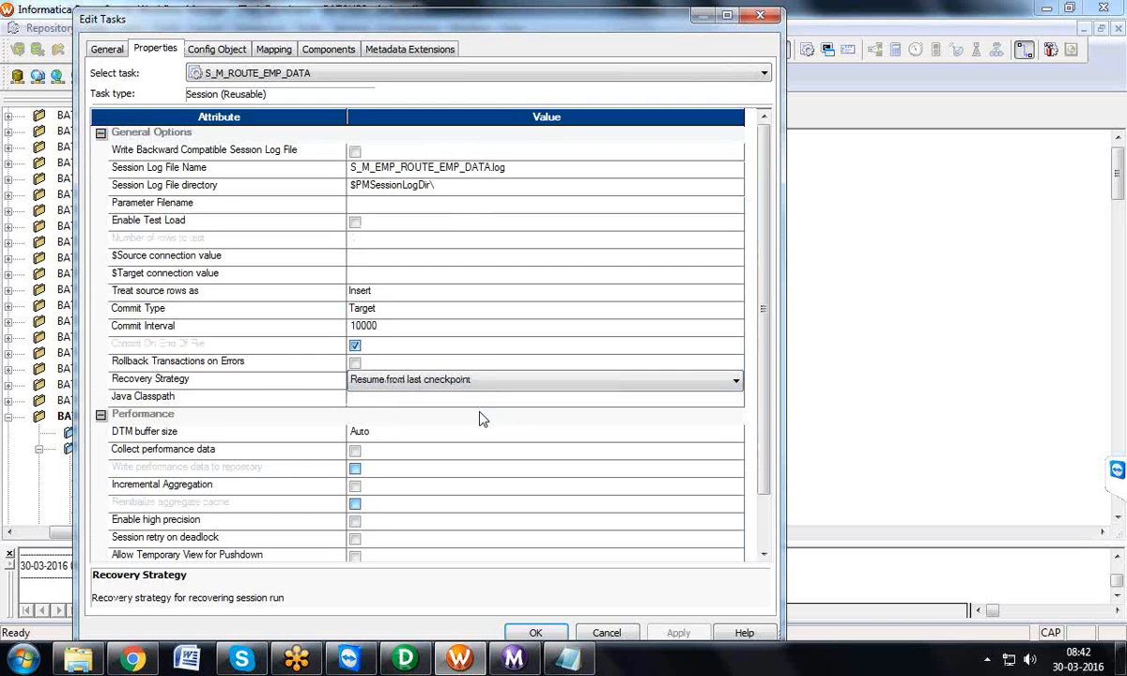
{"action": "left_click", "coordinate": [273, 385]}
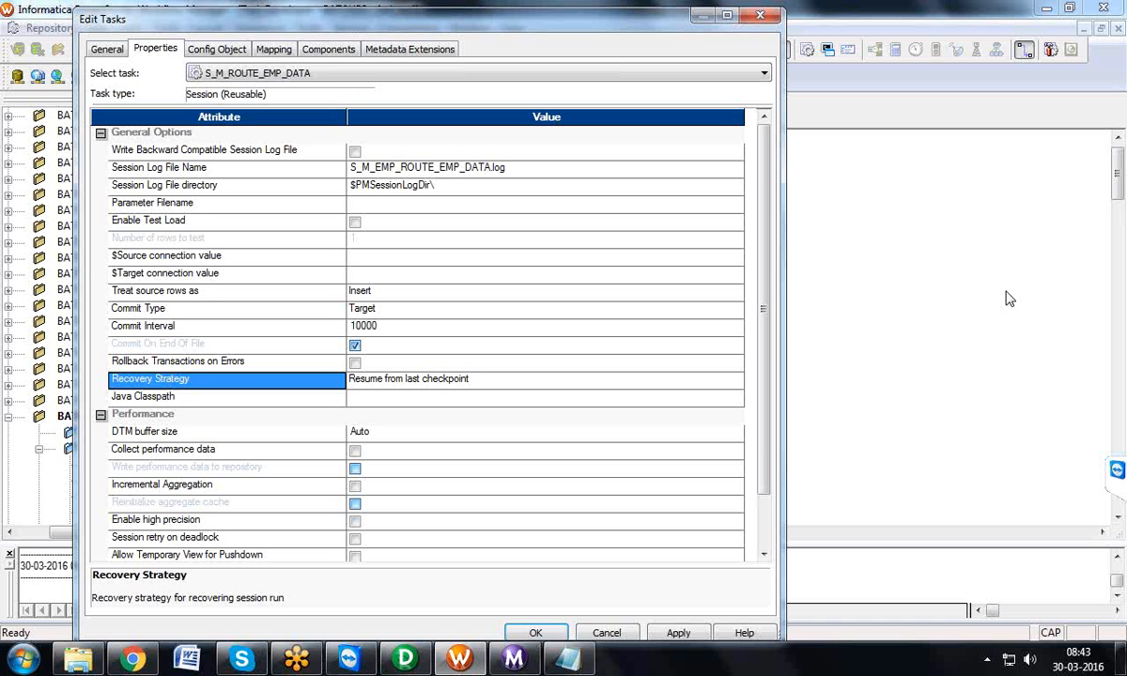
Step: Switch back to the Notepad notes and highlight the BULK line
{"action": "left_click", "coordinate": [568, 657]}
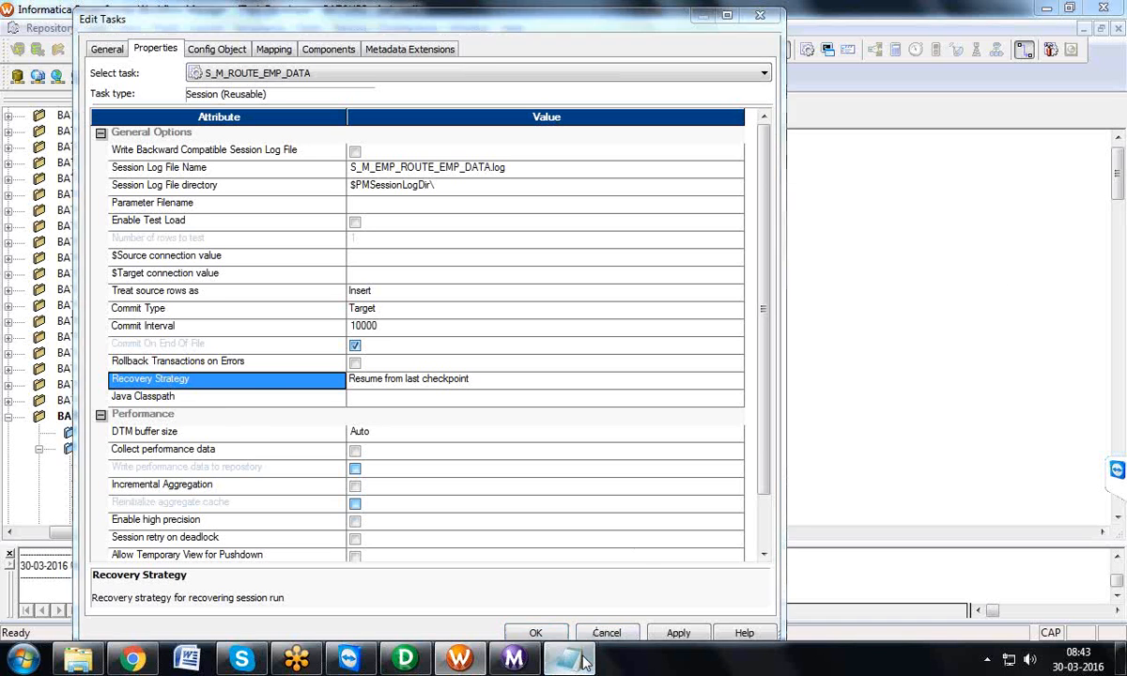
{"action": "left_click_drag", "start_coordinate": [53, 48], "coordinate": [4, 52]}
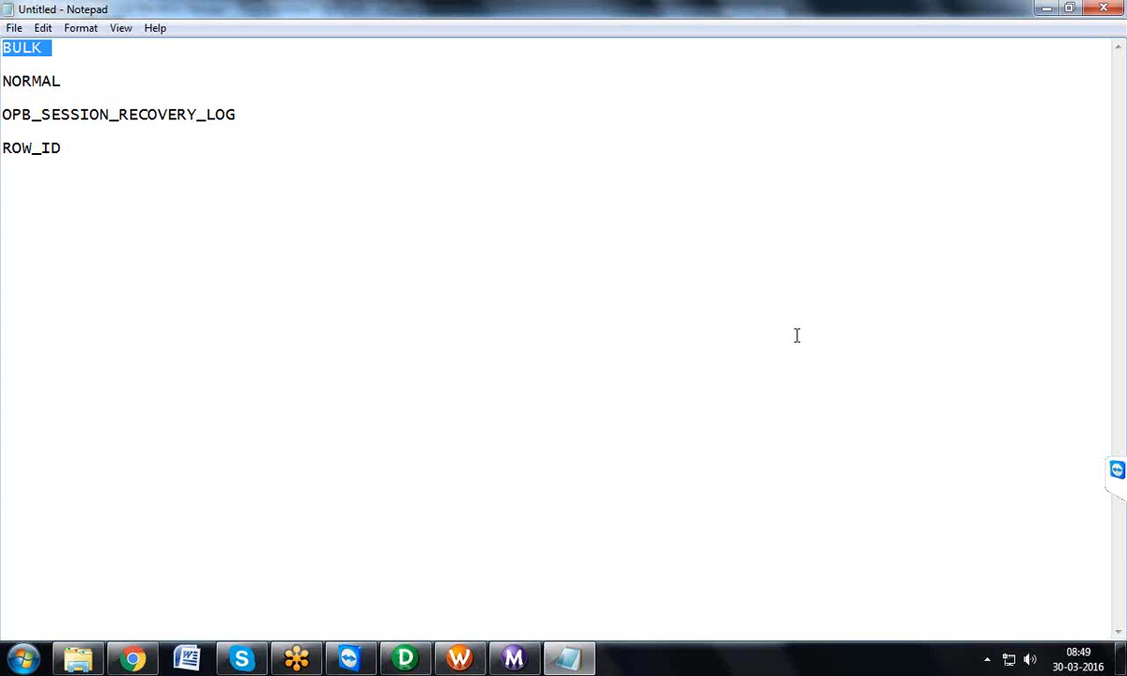
Step: Return to the Workflow Manager and view the Pre SQL editor of target TB_EMP_REJ in the session's mapping settings
{"action": "left_click", "coordinate": [459, 659]}
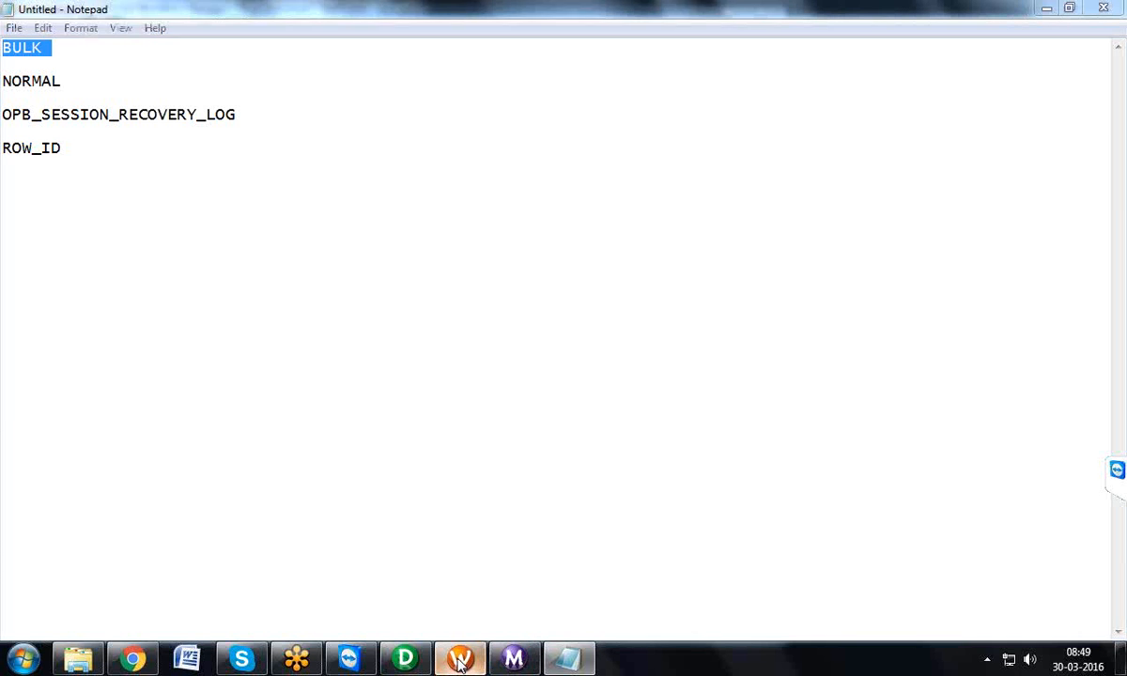
{"action": "left_click", "coordinate": [272, 50]}
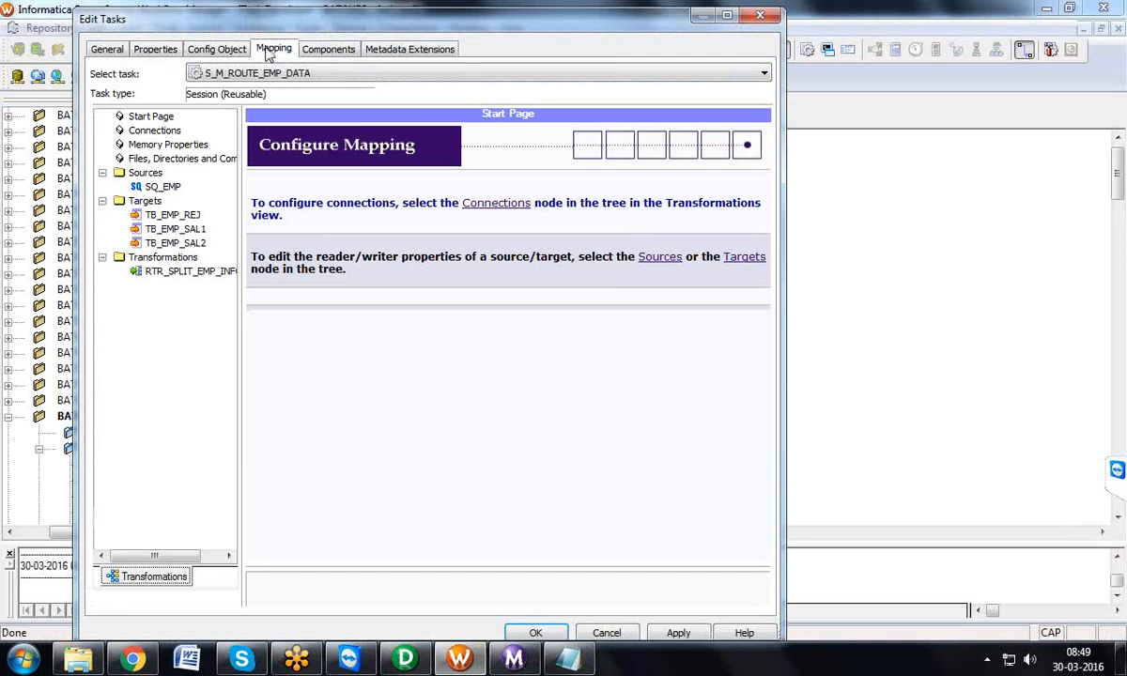
{"action": "left_click", "coordinate": [175, 214]}
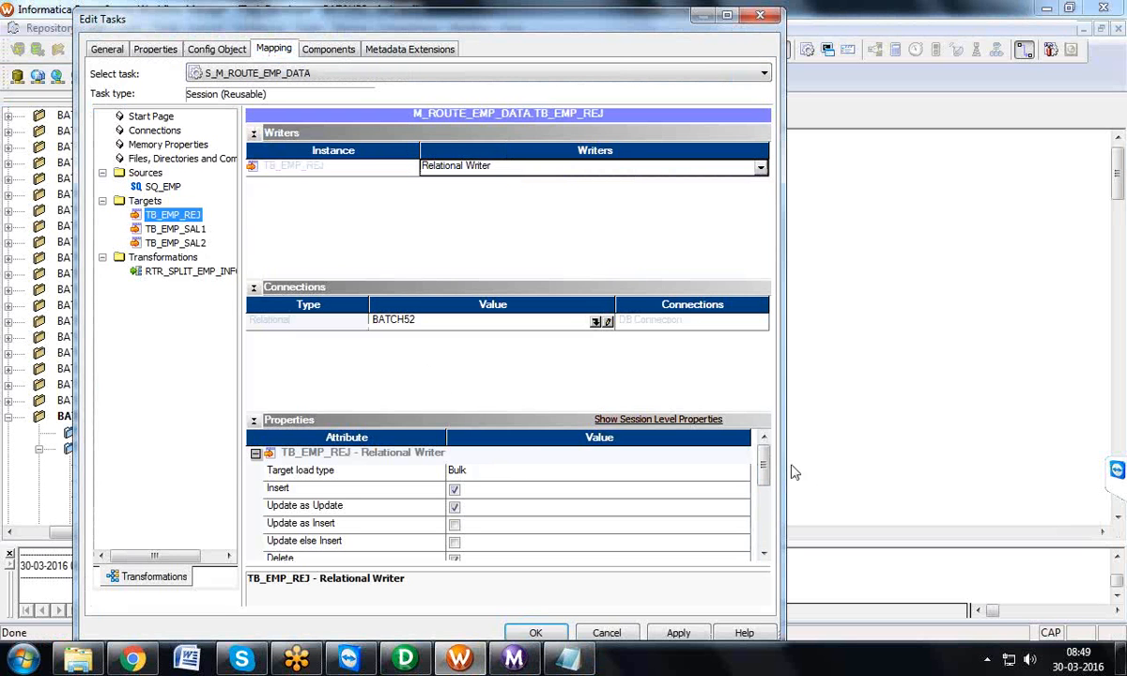
{"action": "left_click_drag", "start_coordinate": [765, 470], "coordinate": [765, 534]}
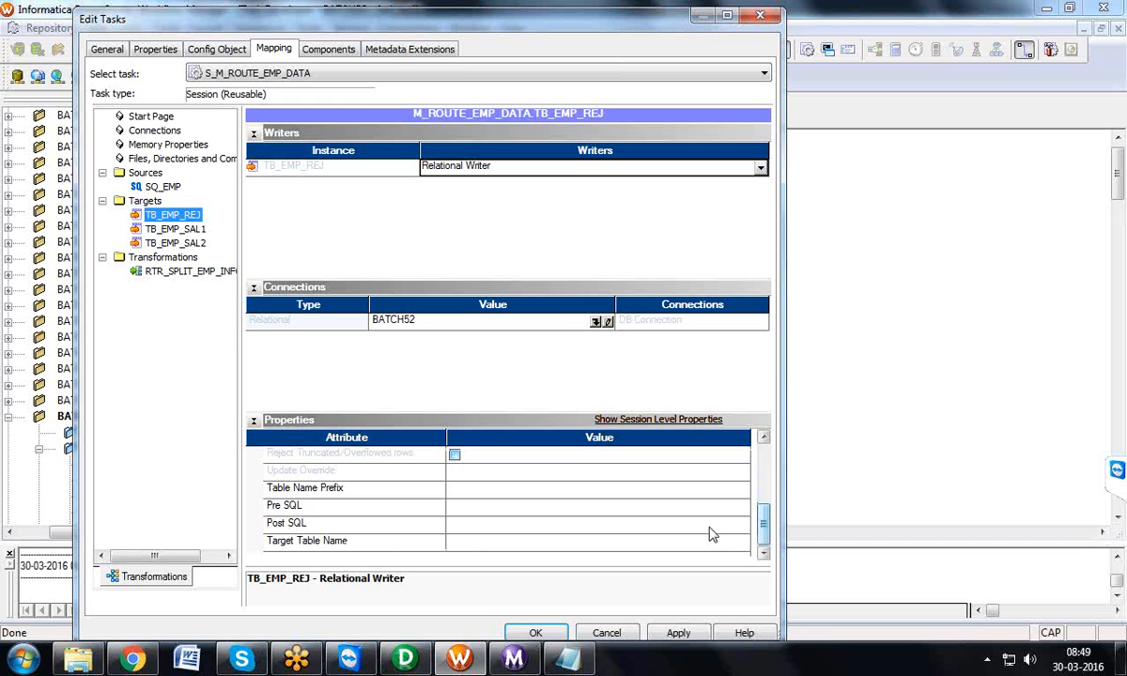
{"action": "left_click", "coordinate": [399, 507]}
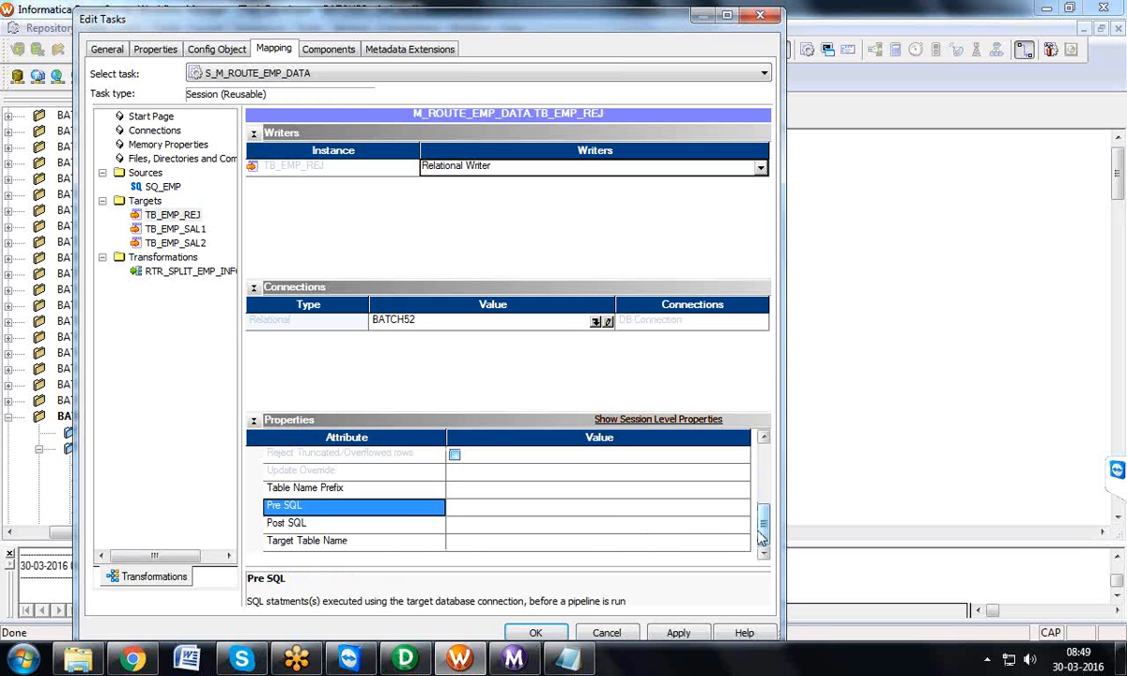
{"action": "left_click", "coordinate": [709, 507]}
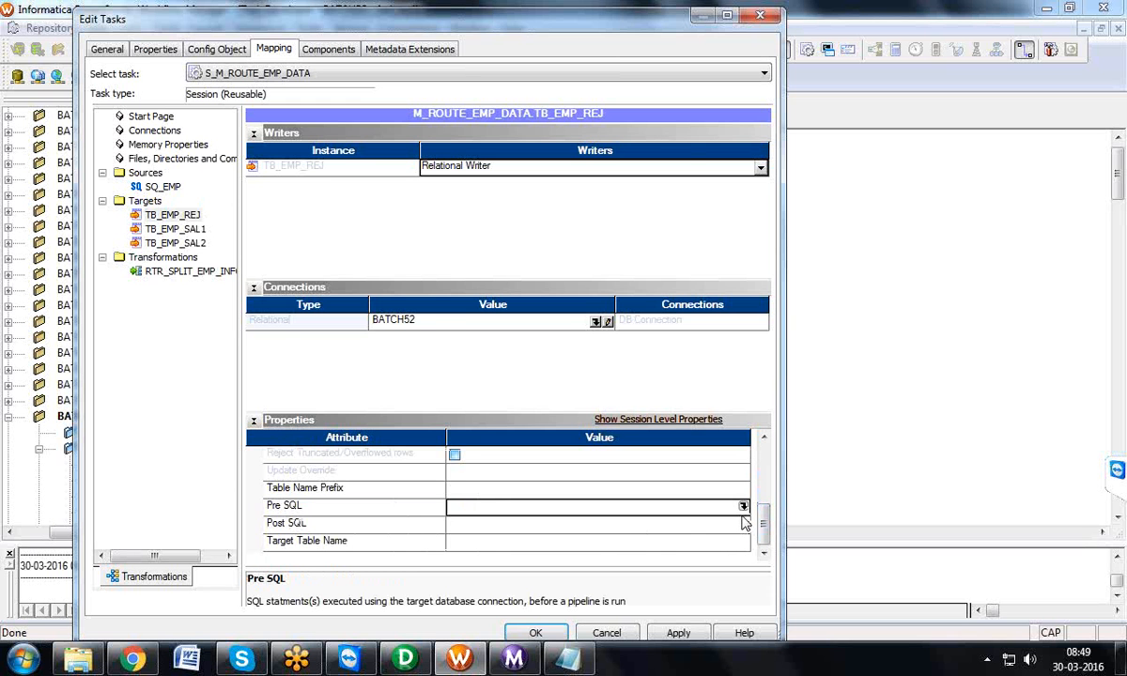
{"action": "left_click", "coordinate": [744, 507]}
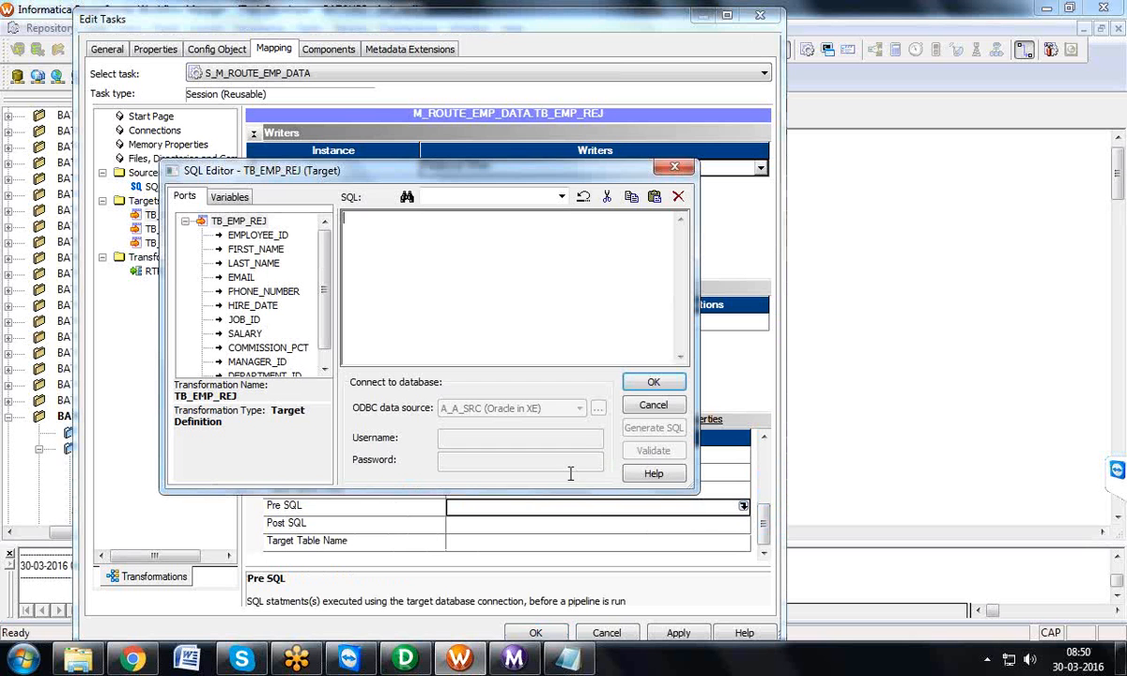
{"action": "left_click", "coordinate": [674, 166]}
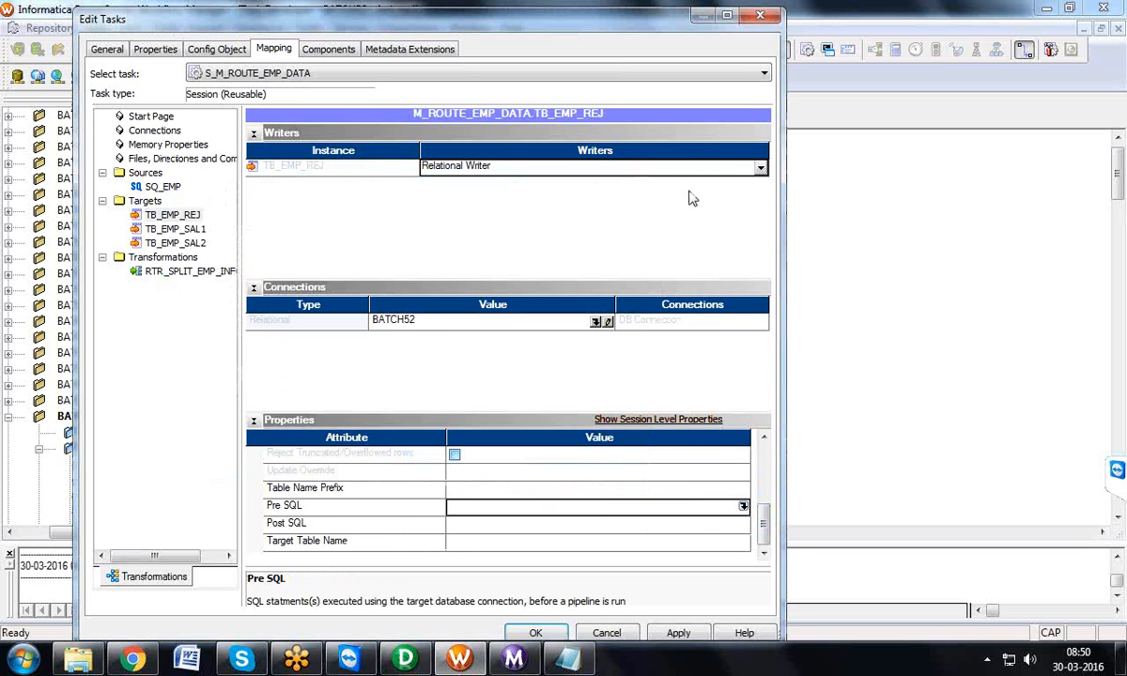
Step: View the Post SQL editor of target TB_EMP_REJ, and close the task editor, discarding the changes
{"action": "left_click", "coordinate": [712, 524]}
{"action": "left_click", "coordinate": [743, 524]}
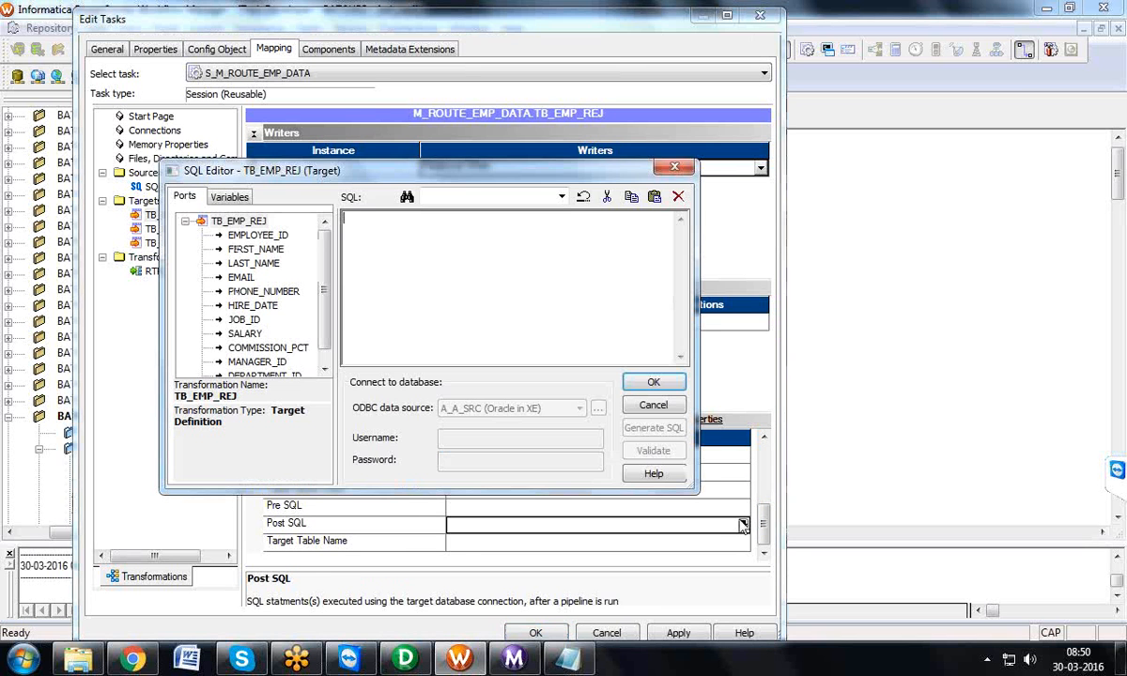
{"action": "left_click", "coordinate": [674, 167]}
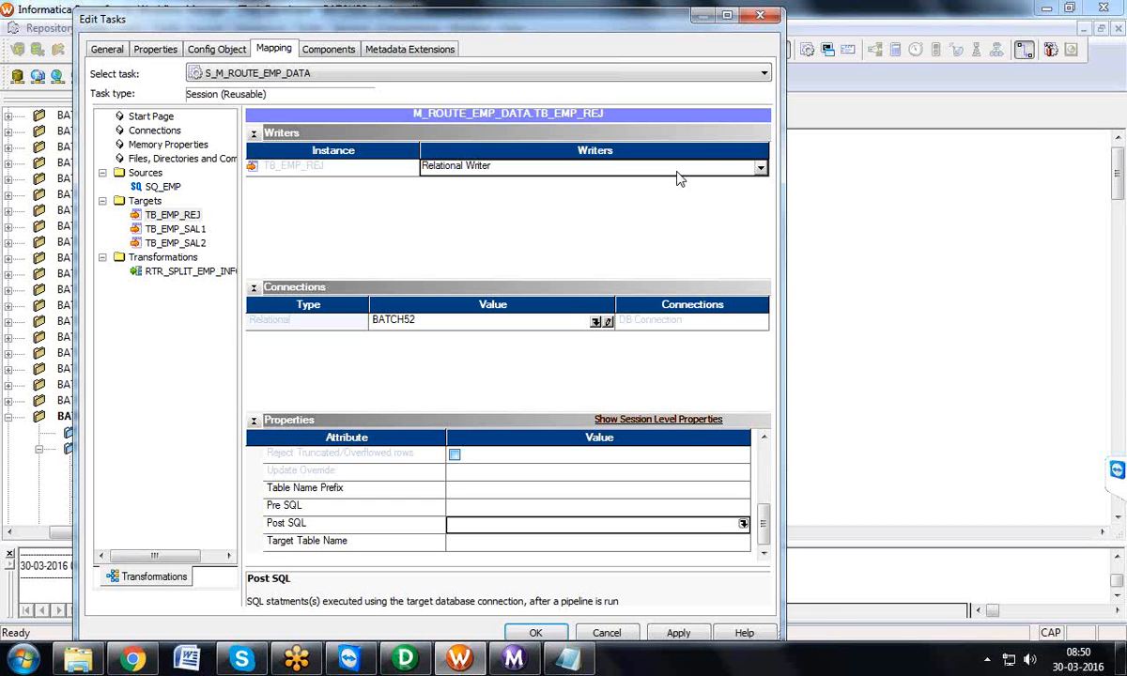
{"action": "left_click", "coordinate": [757, 16]}
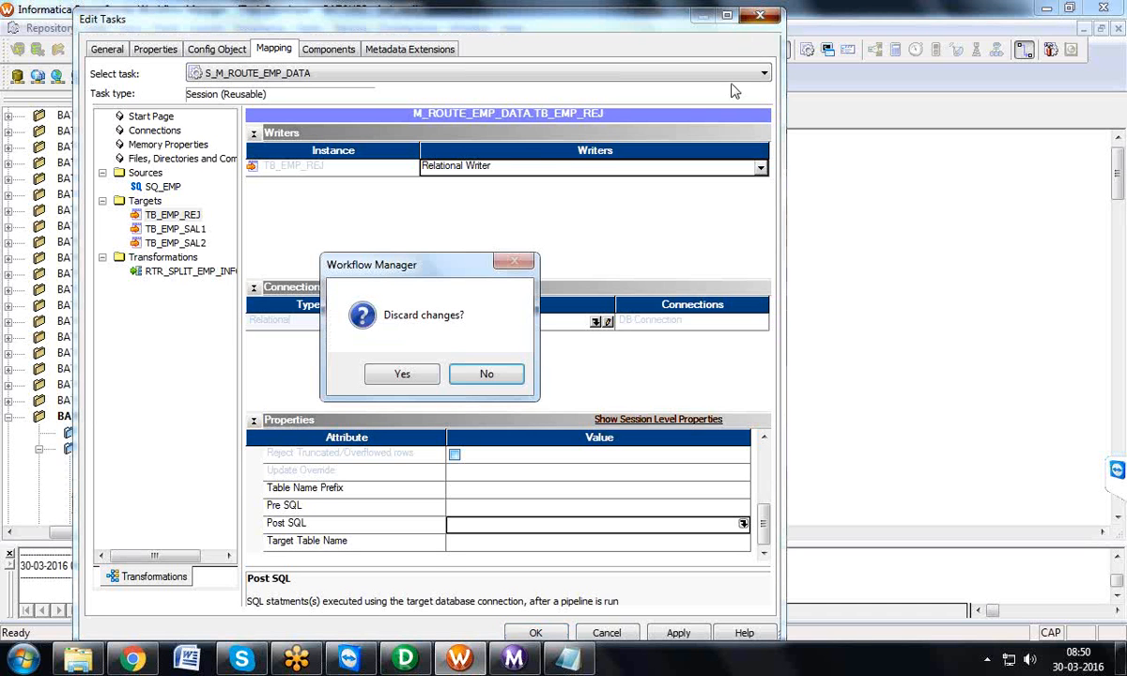
{"action": "left_click", "coordinate": [402, 374]}
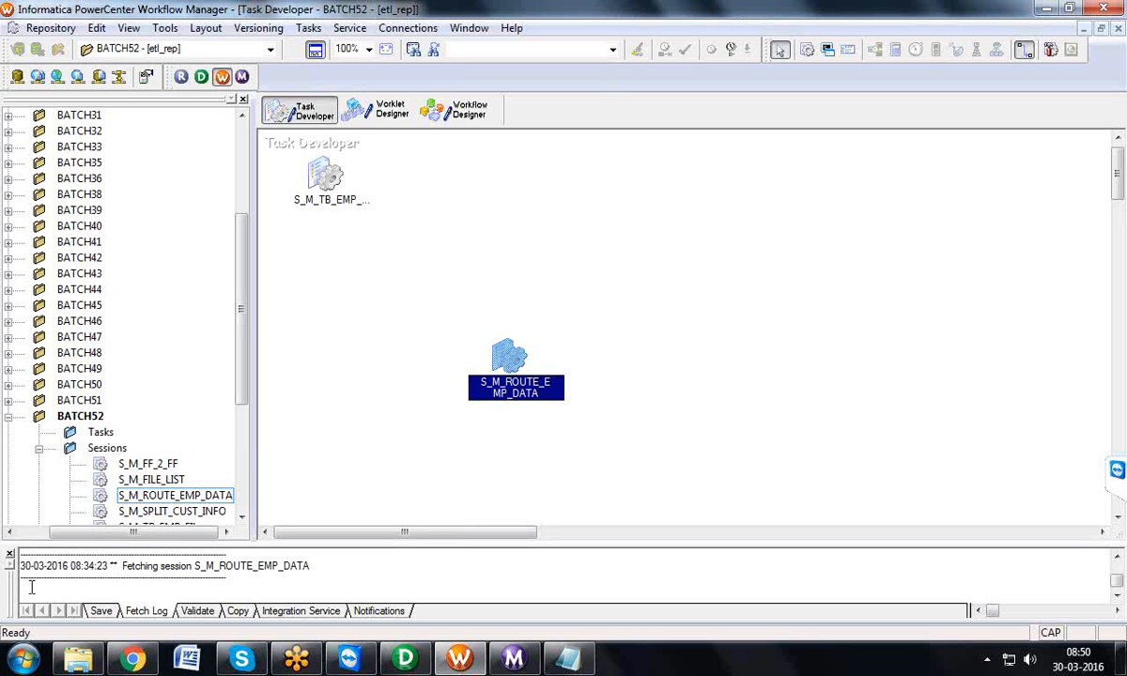
Step: Open the Downloads folder in Windows Explorer and look through the items whose names start with S
{"action": "left_click", "coordinate": [75, 662]}
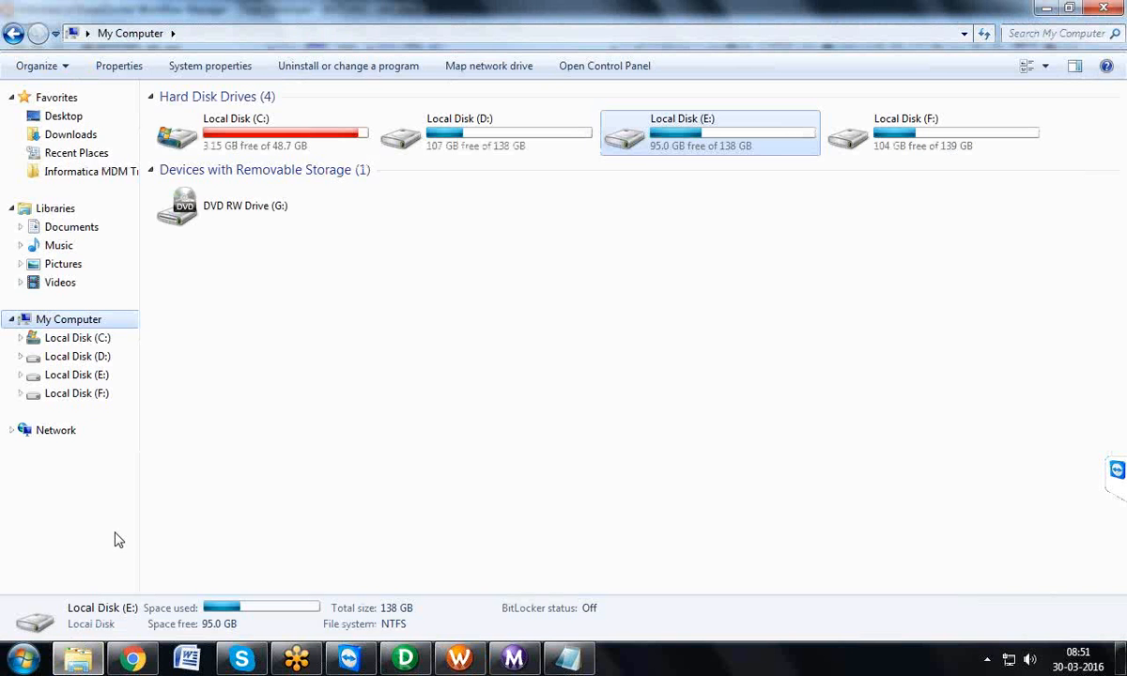
{"action": "left_click", "coordinate": [59, 135]}
{"action": "left_click", "coordinate": [225, 285]}
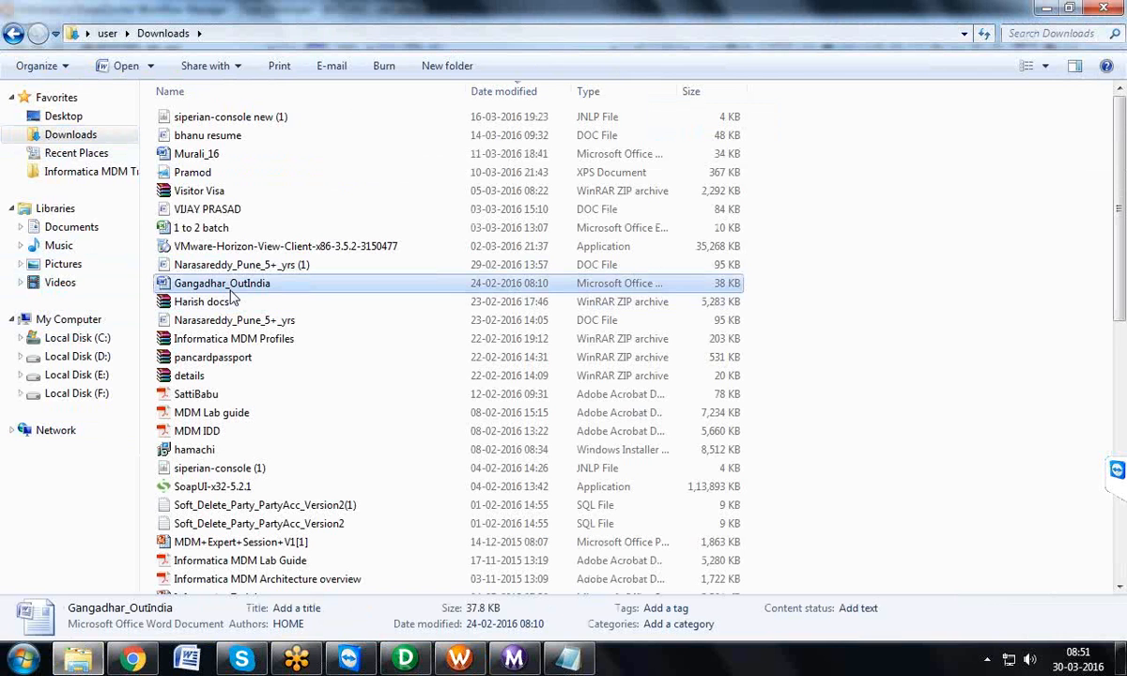
{"action": "key", "text": "s"}
{"action": "key", "text": "s"}
{"action": "key", "text": "s"}
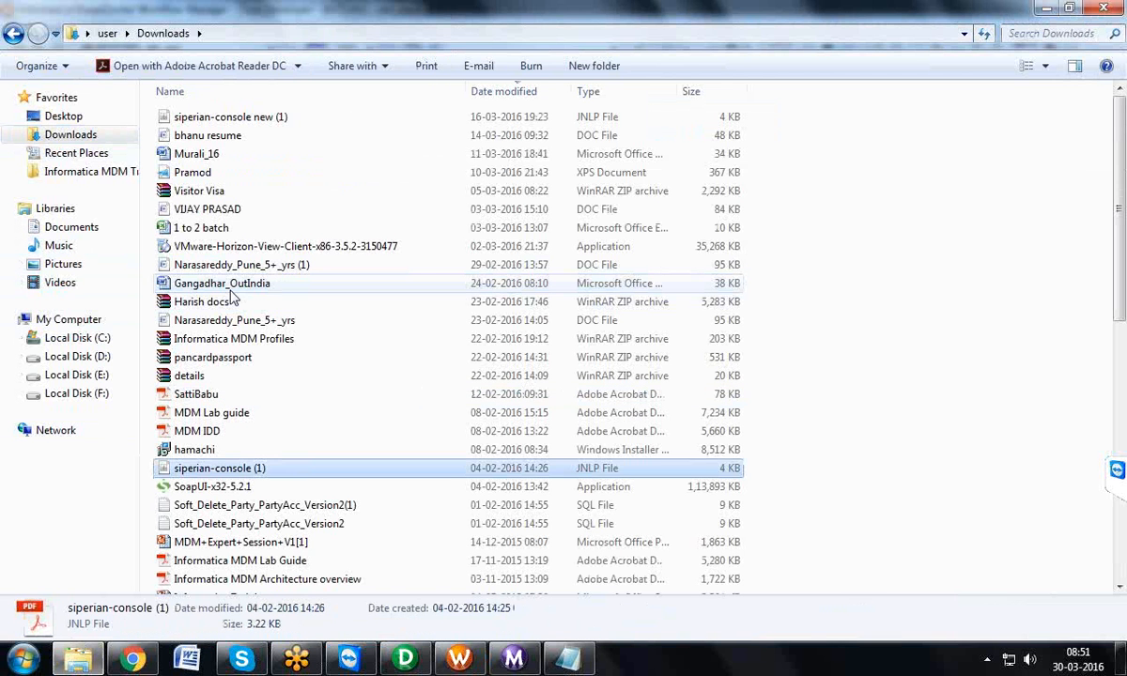
{"action": "key", "text": "s"}
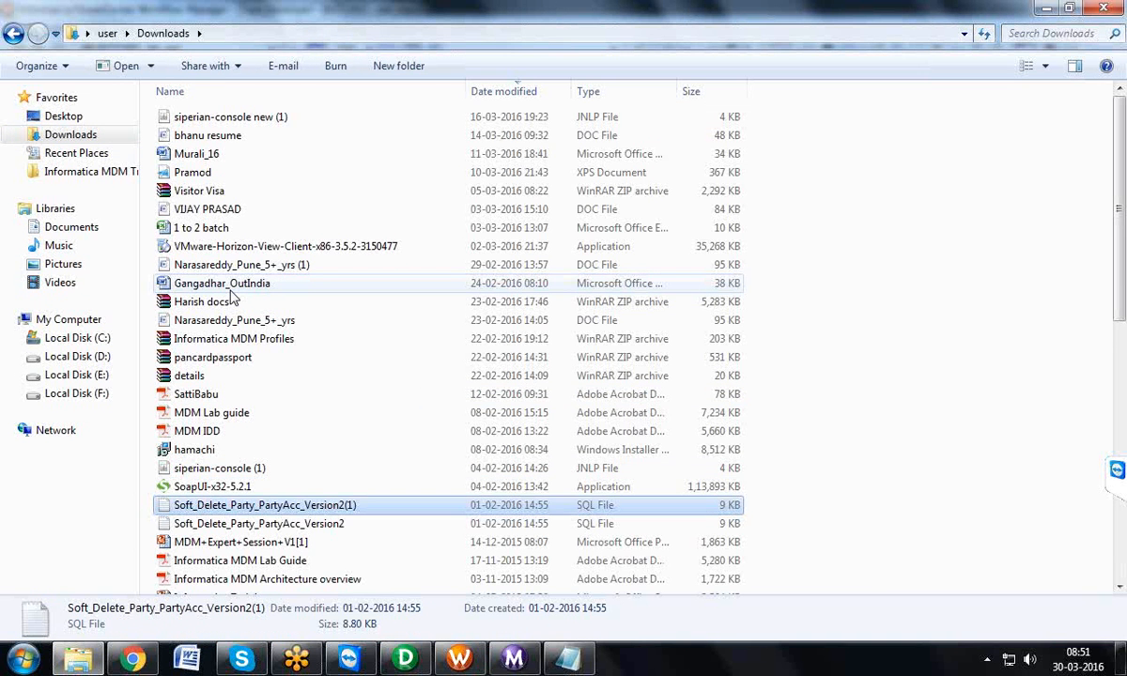
{"action": "key", "text": "s"}
{"action": "key", "text": "s"}
{"action": "key", "text": "s"}
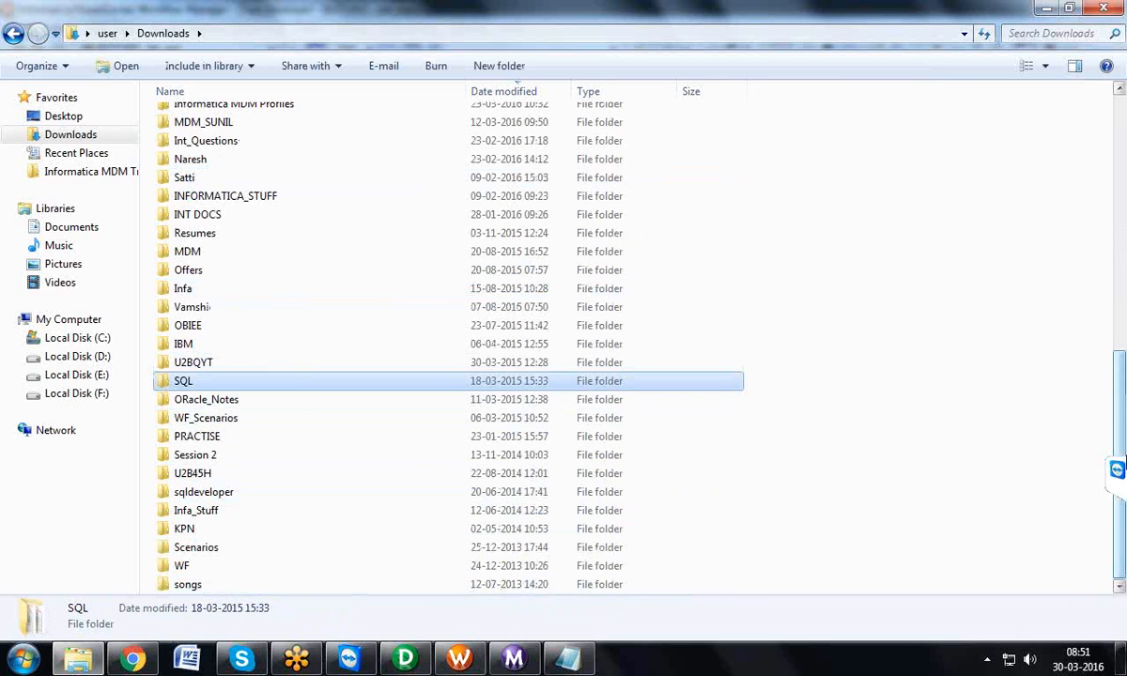
Step: Open the Session_Properies text file from the Int_Questions folder and maximize its window
{"action": "left_click_drag", "start_coordinate": [1118, 395], "coordinate": [1123, 307]}
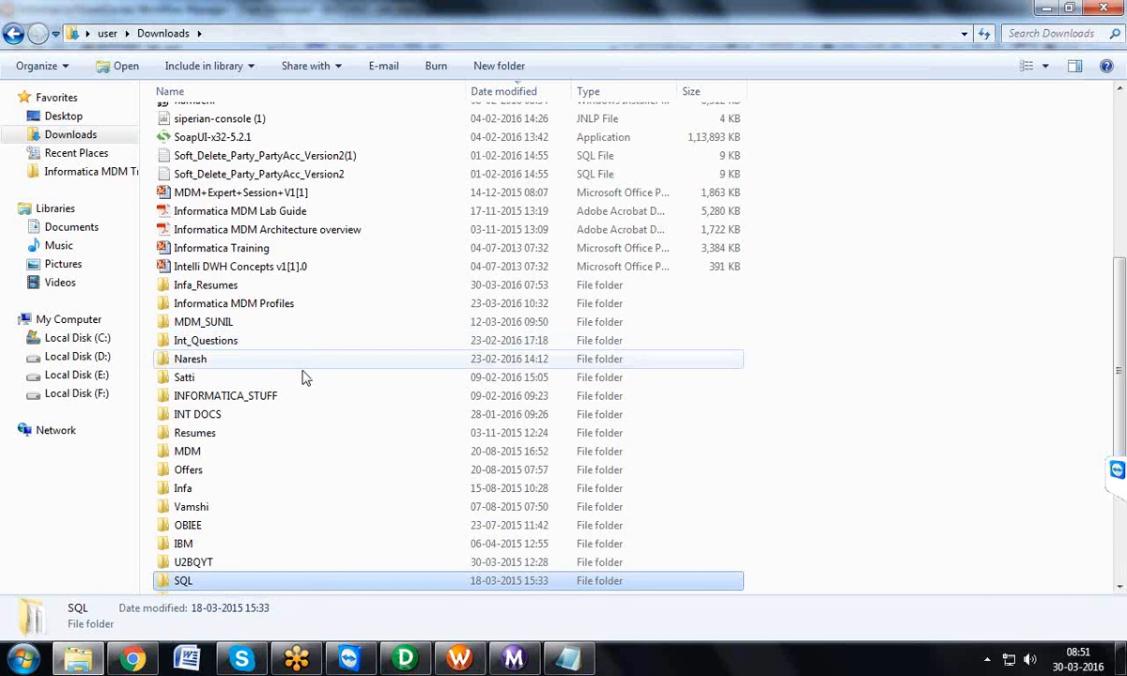
{"action": "left_click", "coordinate": [195, 320]}
{"action": "left_click", "coordinate": [205, 342]}
{"action": "double_click", "coordinate": [205, 344]}
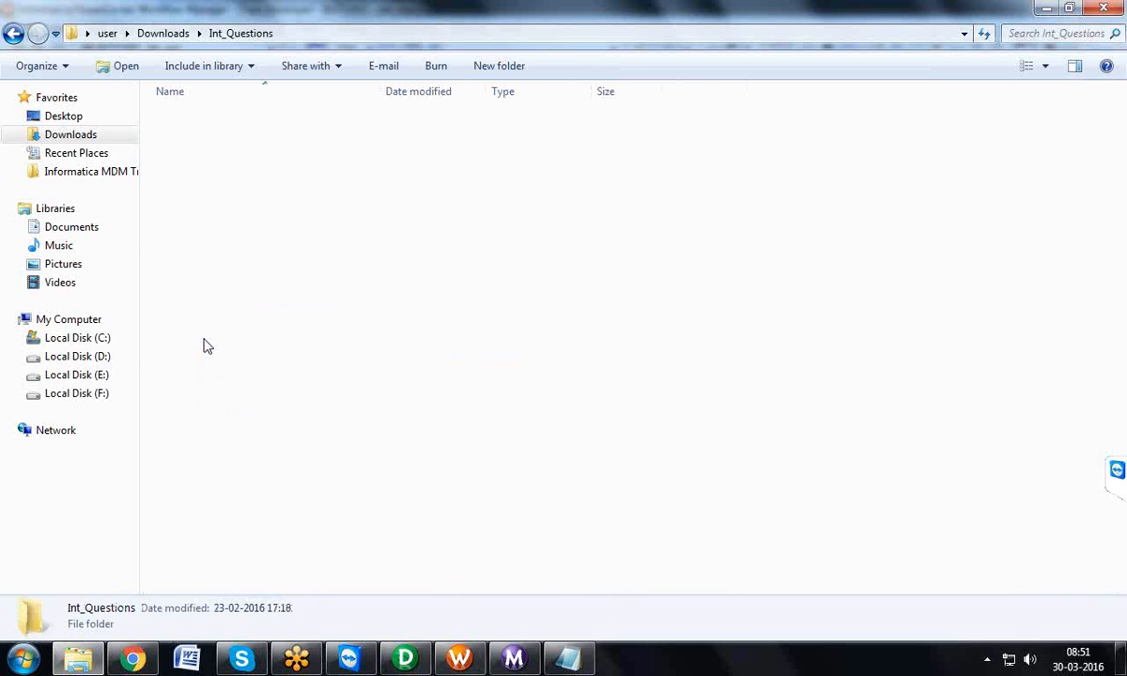
{"action": "double_click", "coordinate": [198, 323]}
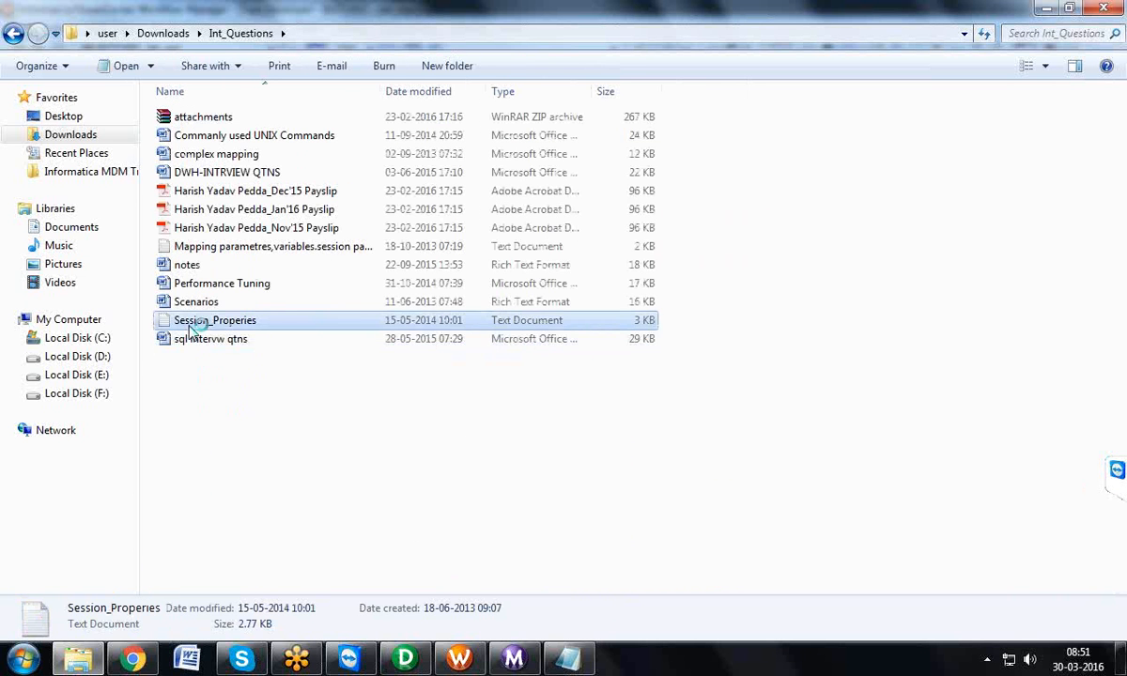
{"action": "double_click", "coordinate": [394, 167]}
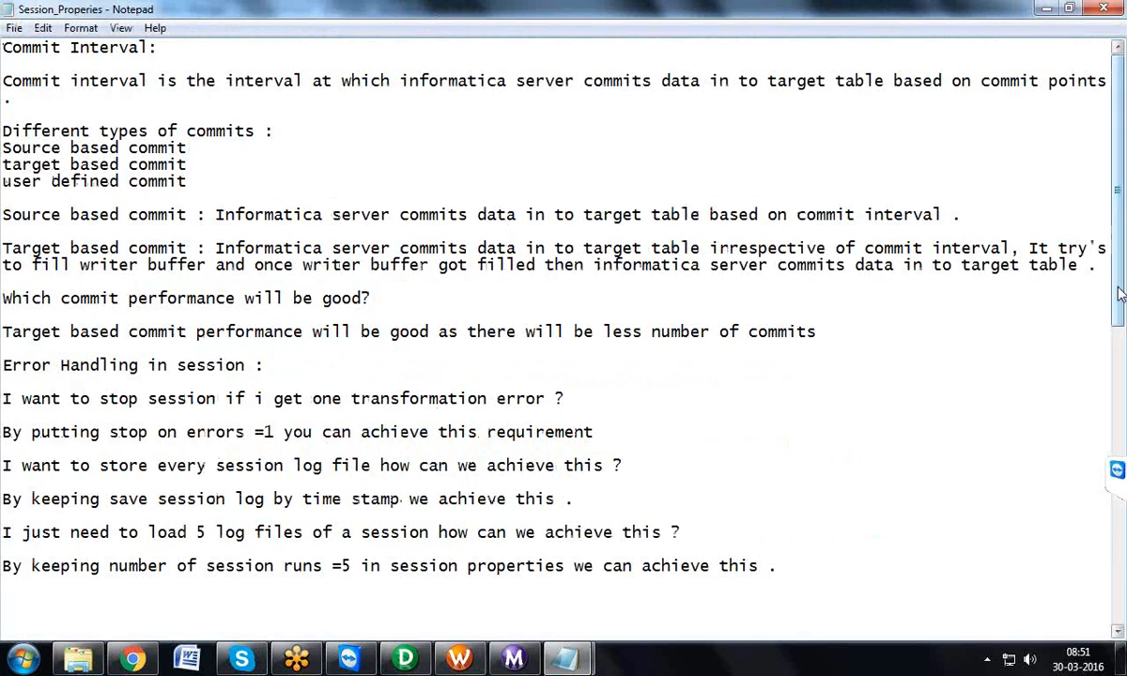
Step: Find the bulk load notes and highlight the Presql drop index and Postsql create index lines
{"action": "left_click_drag", "start_coordinate": [1120, 301], "coordinate": [1105, 486]}
{"action": "scroll", "coordinate": [568, 485], "scroll_direction": "down", "scroll_amount": 5}
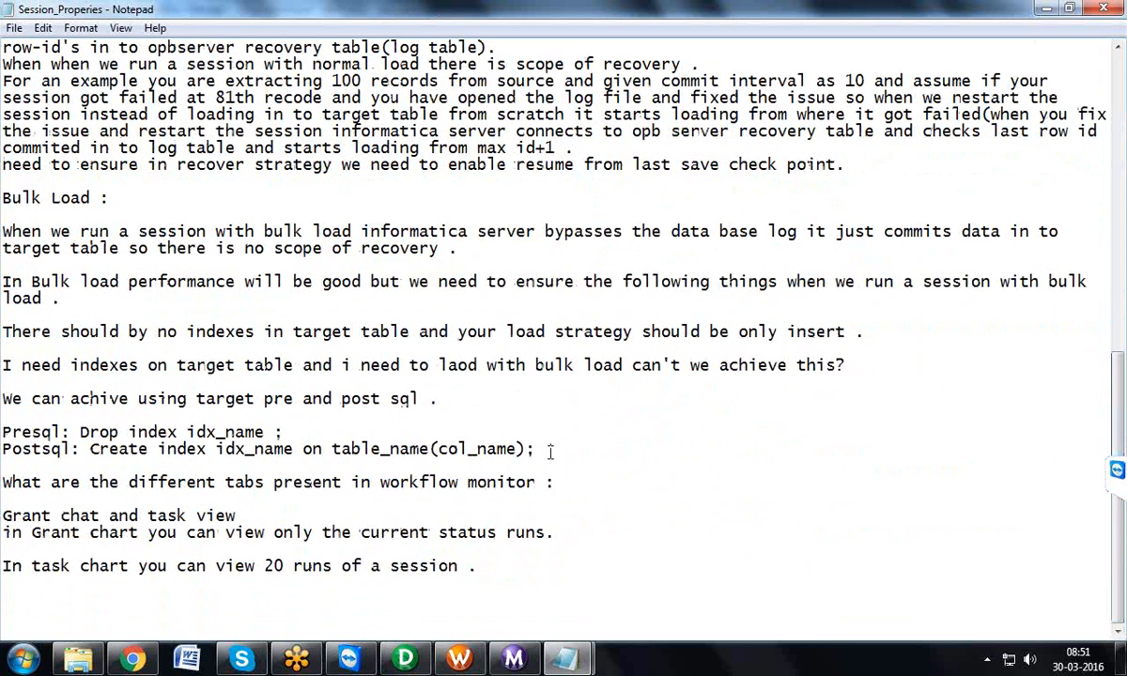
{"action": "left_click_drag", "start_coordinate": [538, 451], "coordinate": [3, 434]}
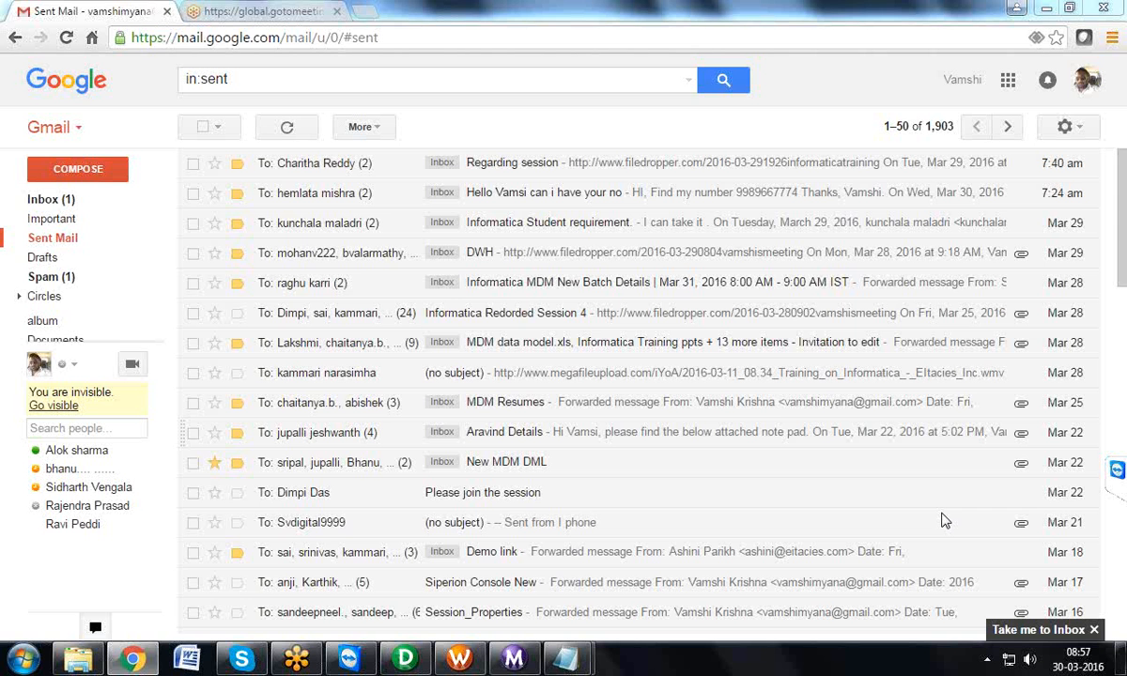
Step: Switch to PowerCenter Workflow Manager and display the mapping settings of target TB_EMP_REJ in session S_M_ROUTE_EMP_DATA
{"action": "left_click", "coordinate": [431, 663]}
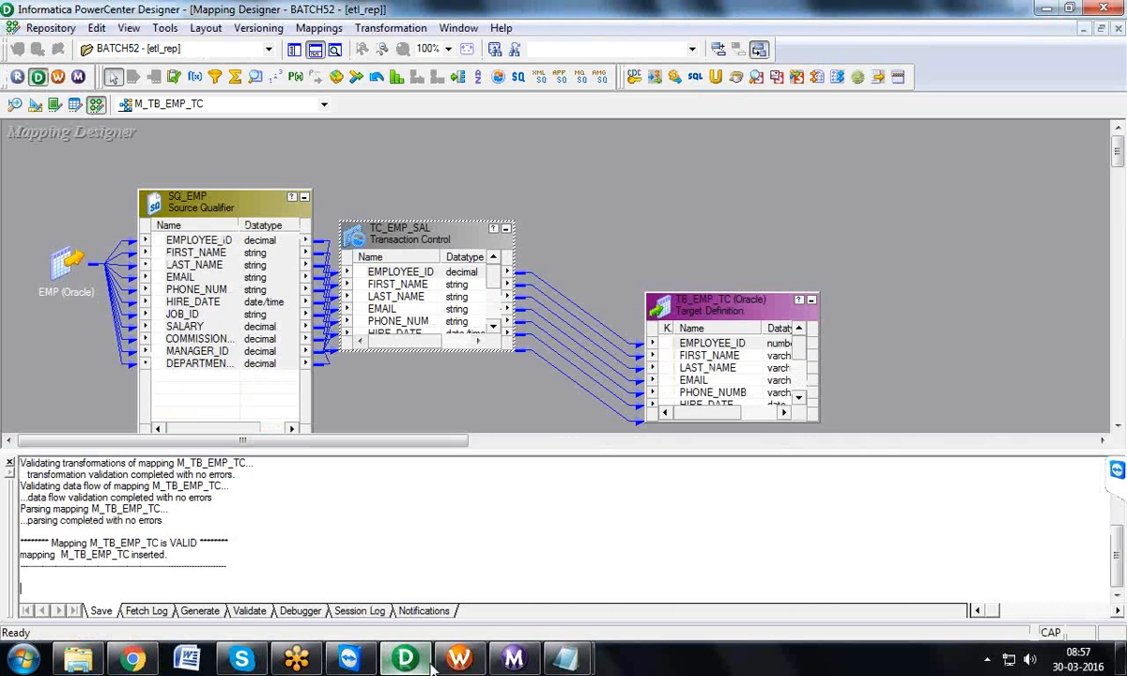
{"action": "left_click", "coordinate": [459, 660]}
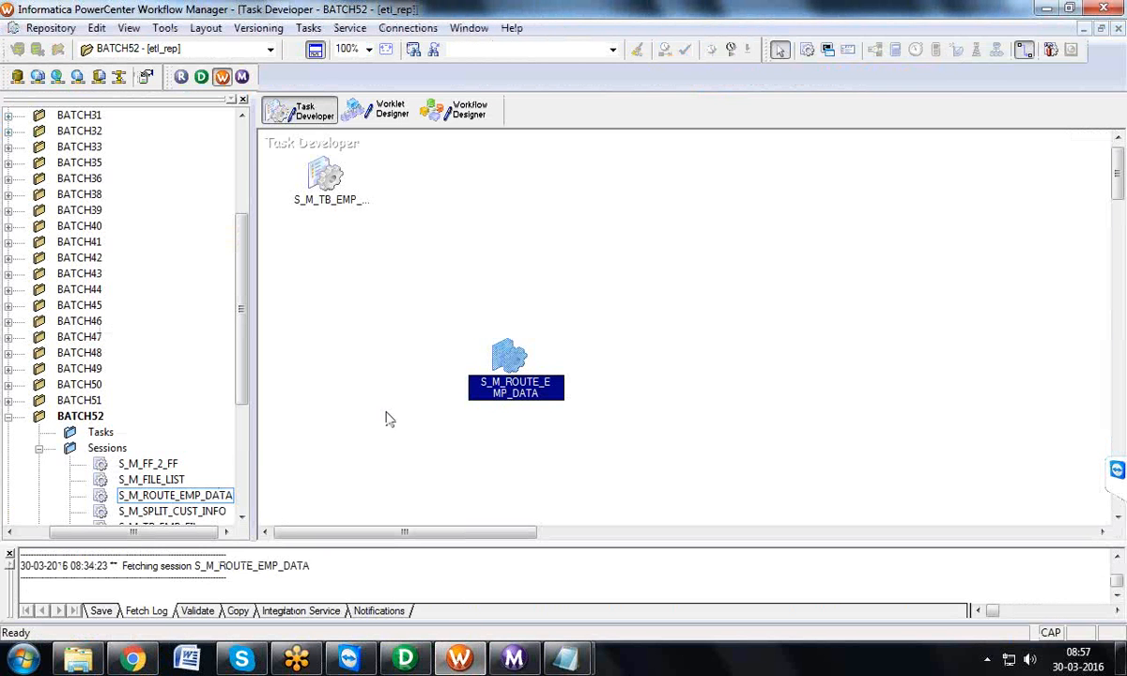
{"action": "double_click", "coordinate": [492, 358]}
{"action": "left_click", "coordinate": [274, 49]}
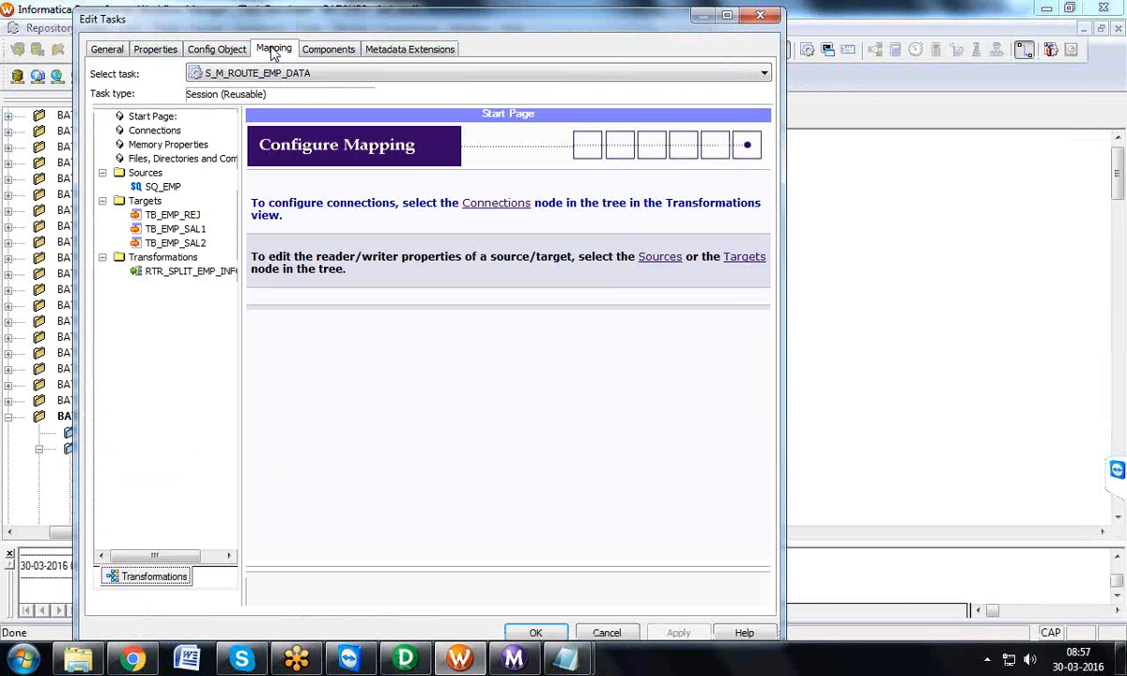
{"action": "left_click", "coordinate": [188, 214]}
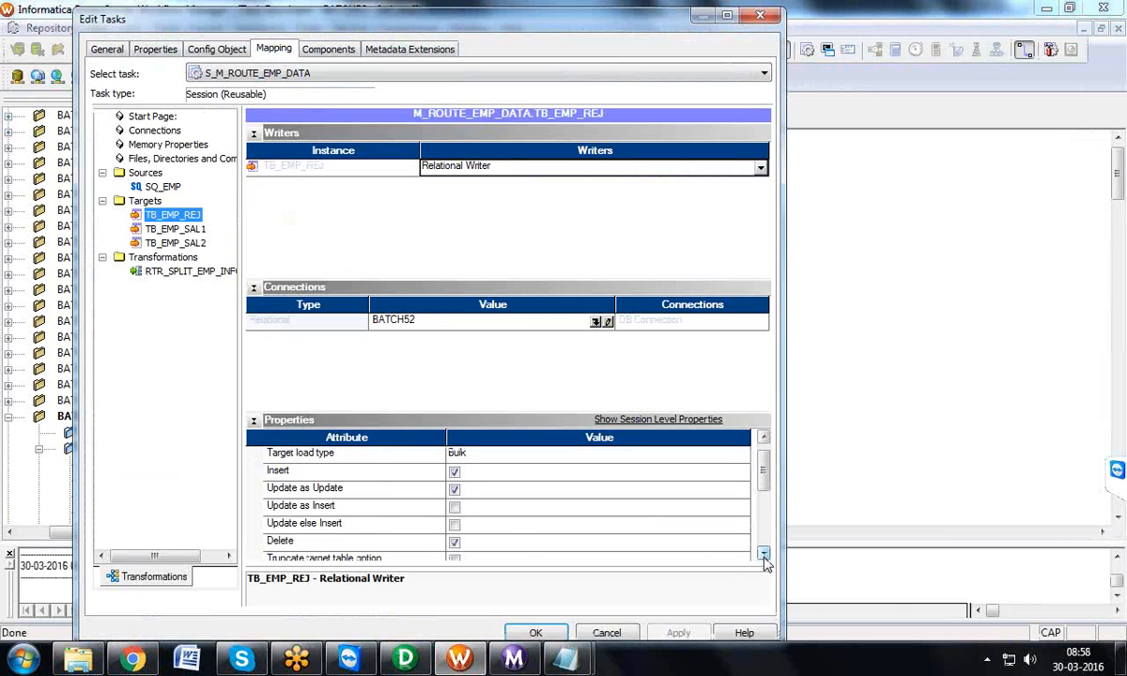
Step: View the Pre SQL editor of target TB_EMP_REJ, and close it and the task editor without making changes
{"action": "scroll", "coordinate": [764, 556], "scroll_direction": "down", "scroll_amount": 4}
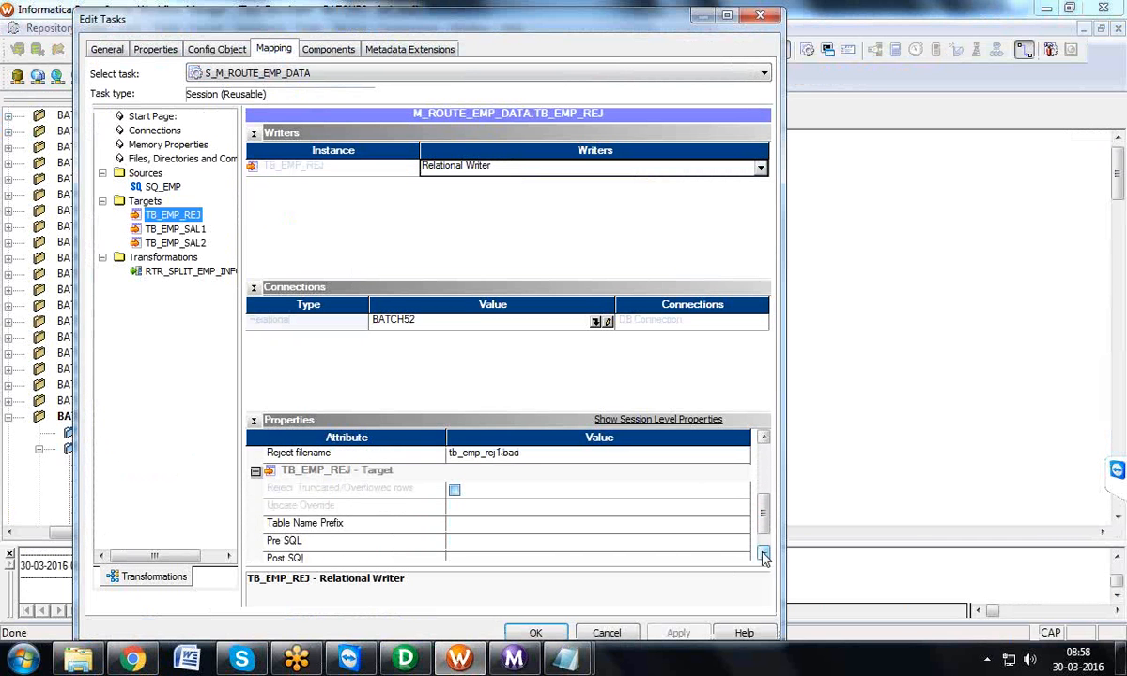
{"action": "left_click", "coordinate": [764, 554]}
{"action": "left_click", "coordinate": [744, 524]}
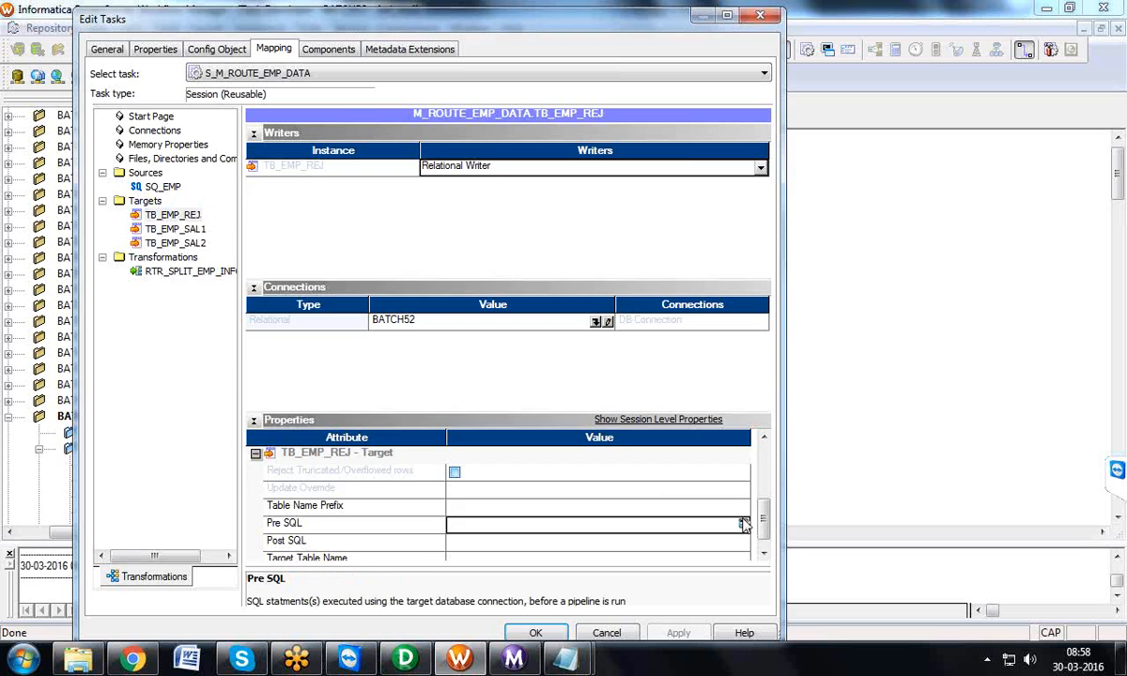
{"action": "left_click", "coordinate": [742, 523]}
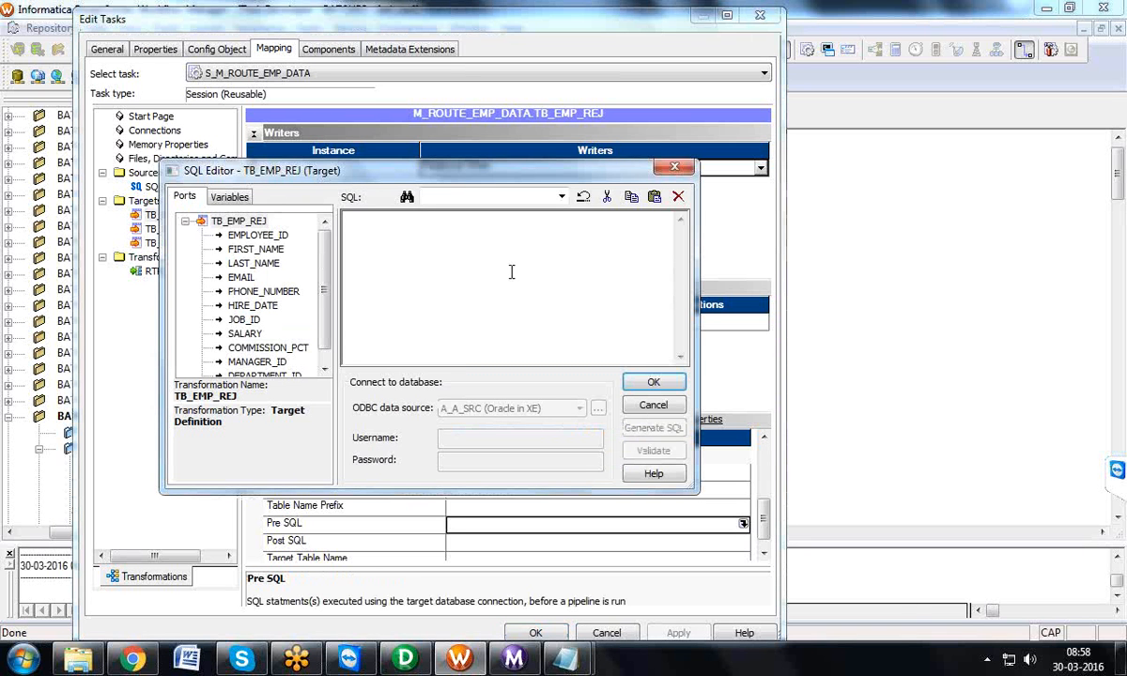
{"action": "left_click", "coordinate": [674, 167]}
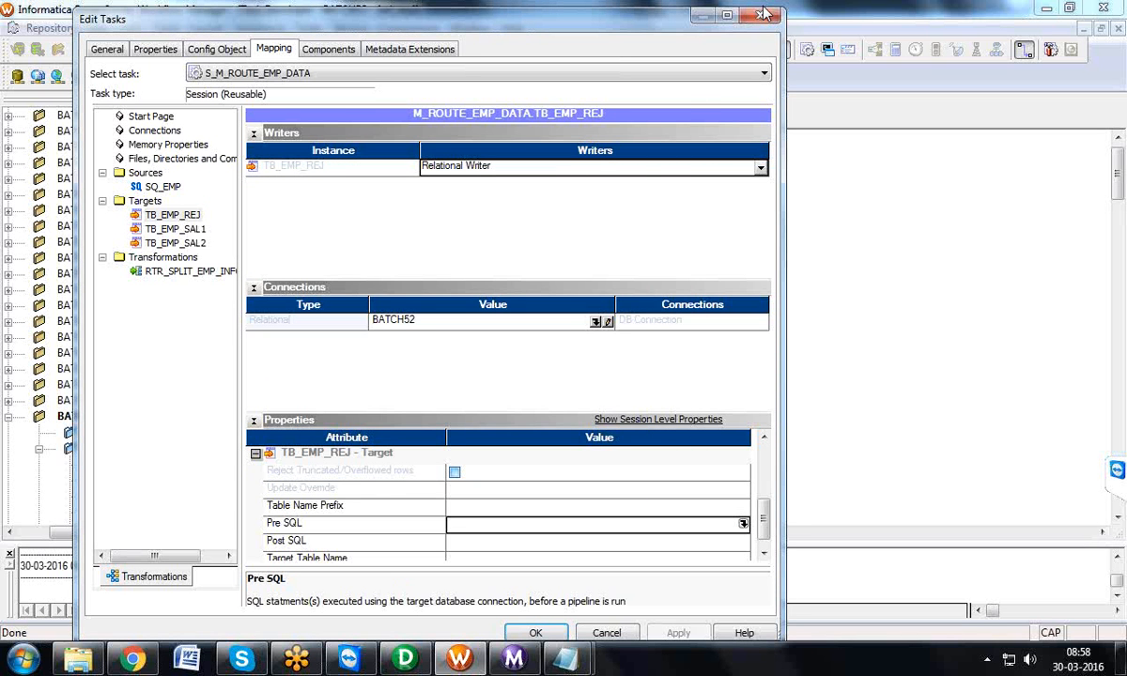
{"action": "left_click", "coordinate": [762, 15]}
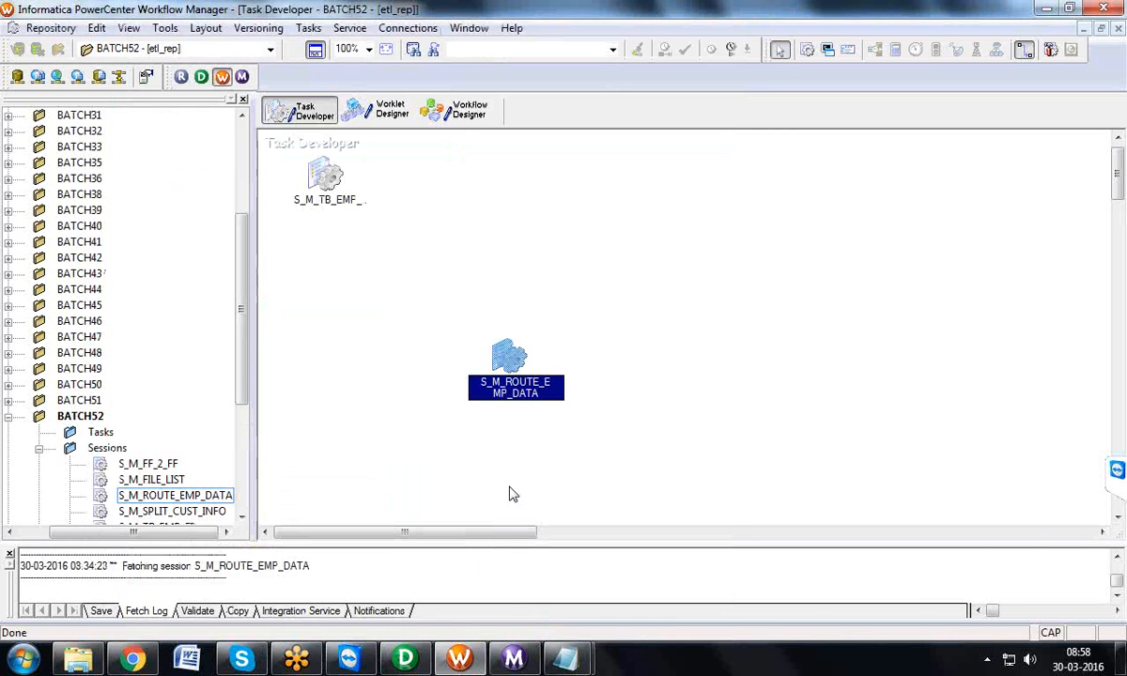
Step: Switch to the Session_Properies notes in Notepad and review them from the commit interval section to the bulk load and workflow monitor sections
{"action": "mouse_move", "coordinate": [563, 657]}
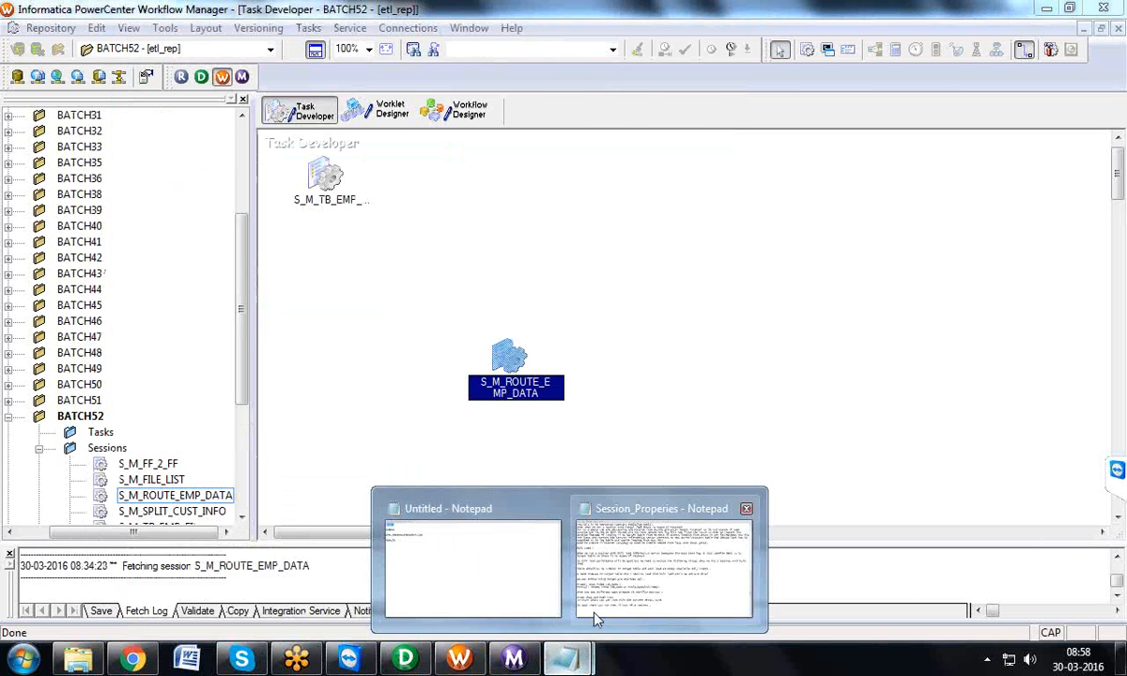
{"action": "left_click", "coordinate": [558, 571]}
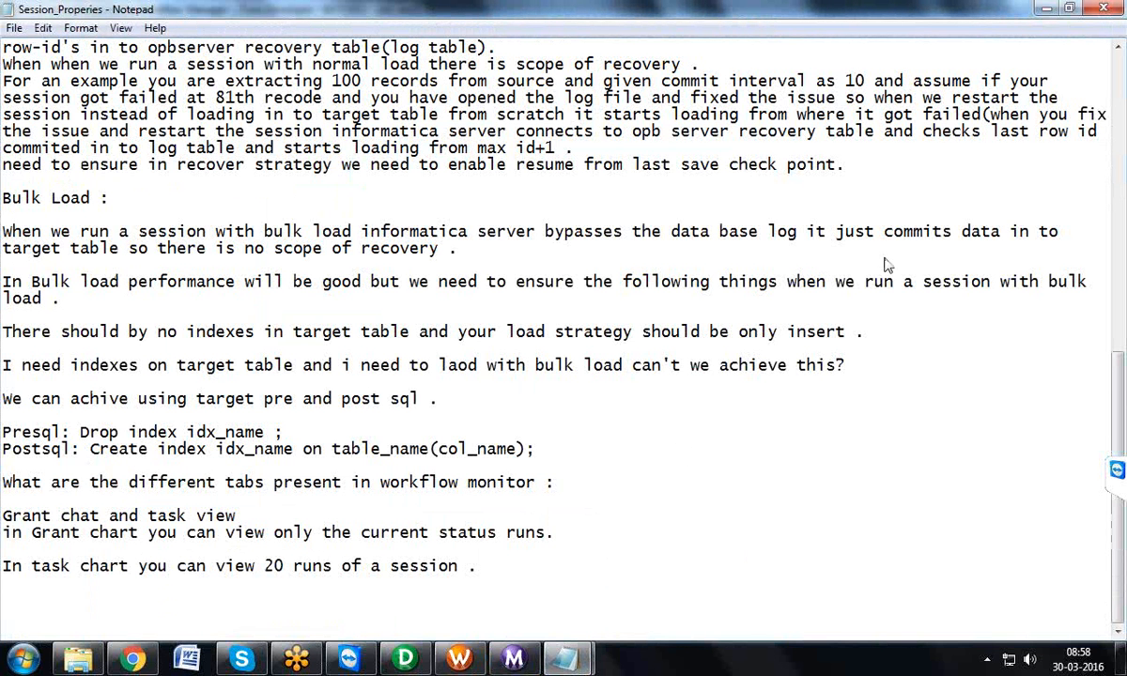
{"action": "scroll", "coordinate": [1121, 70], "scroll_direction": "up", "scroll_amount": 13}
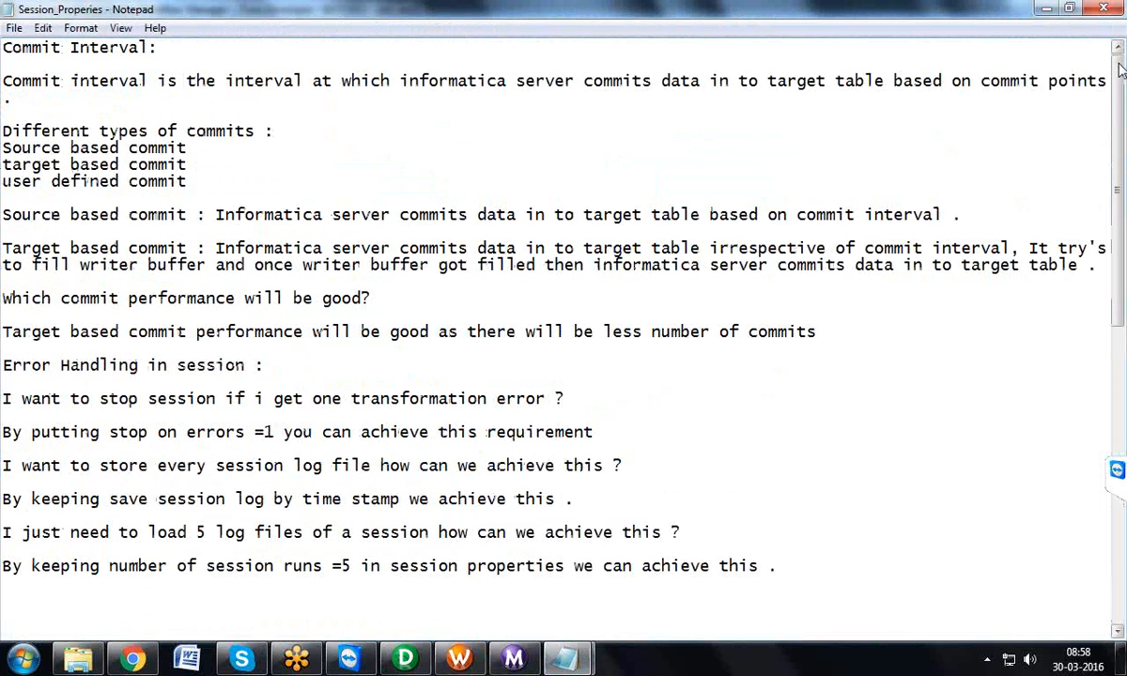
{"action": "left_click_drag", "start_coordinate": [1122, 71], "coordinate": [1076, 385]}
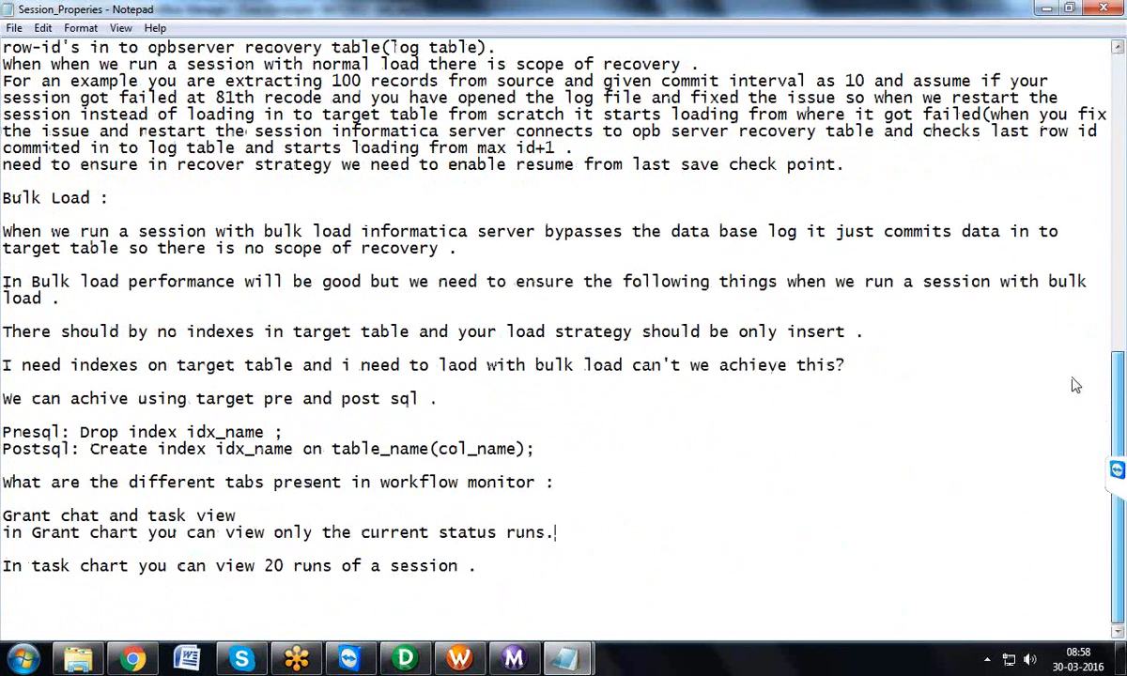